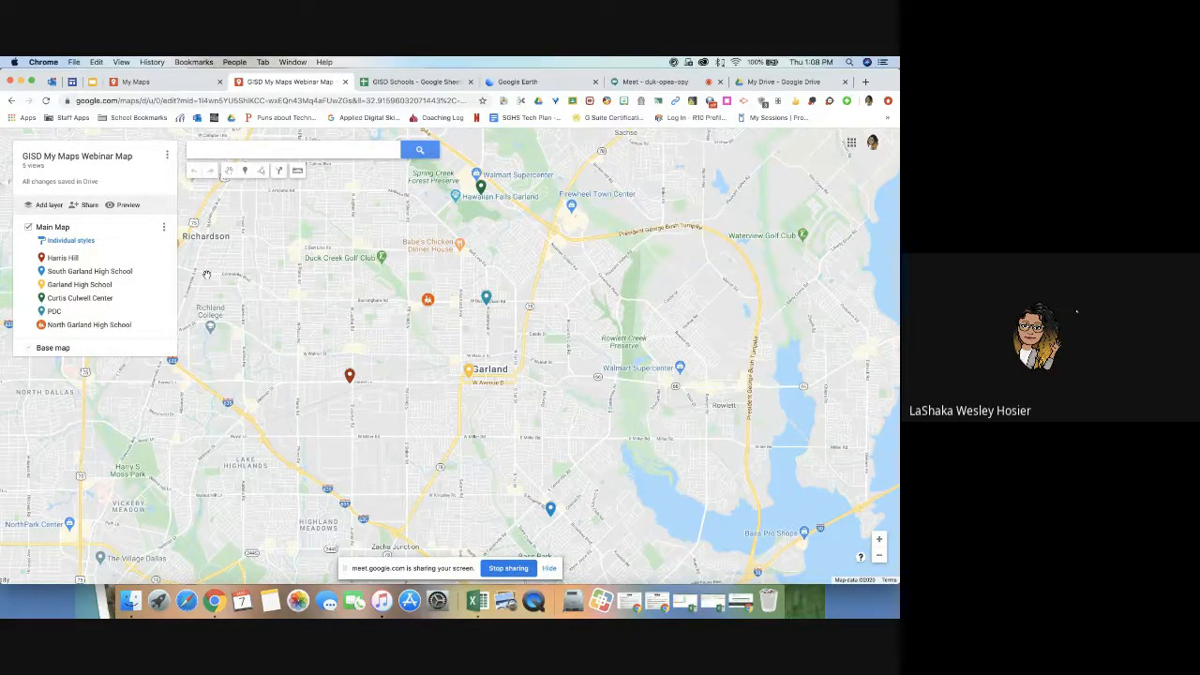
Step: Search the map for "lakeview", pick Lakeview Centennial High School and add it to the Main Map layer
{"action": "left_click", "coordinate": [274, 152]}
{"action": "type", "text": "lakeview"}
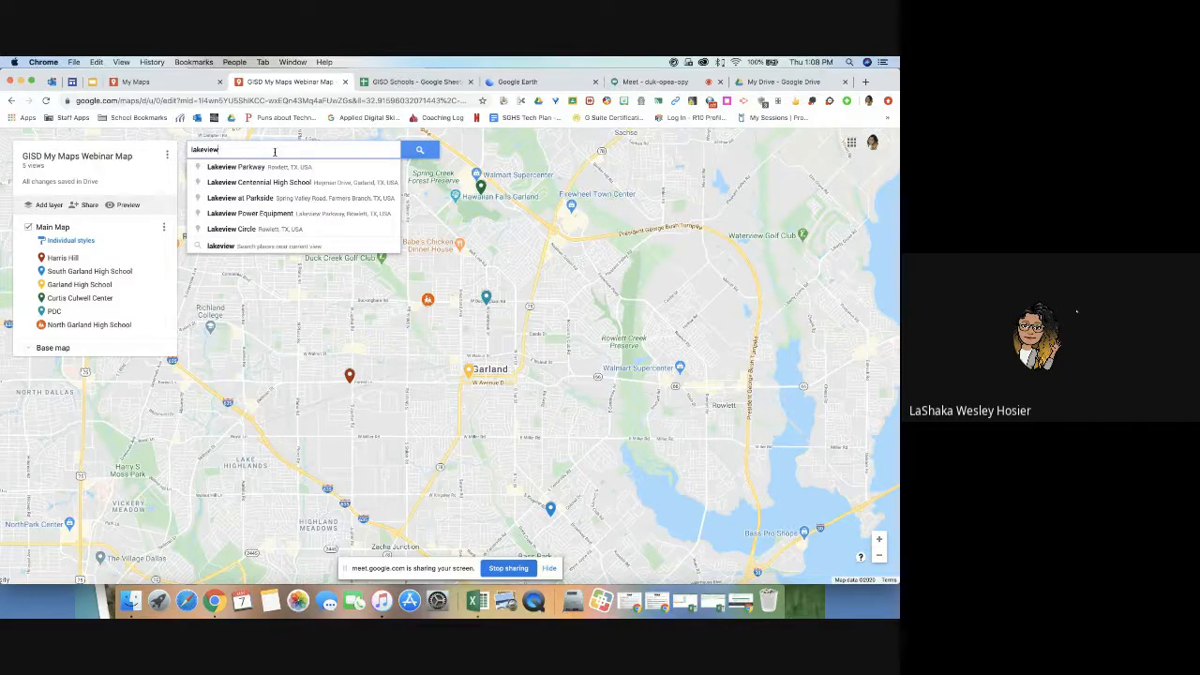
{"action": "left_click", "coordinate": [265, 184]}
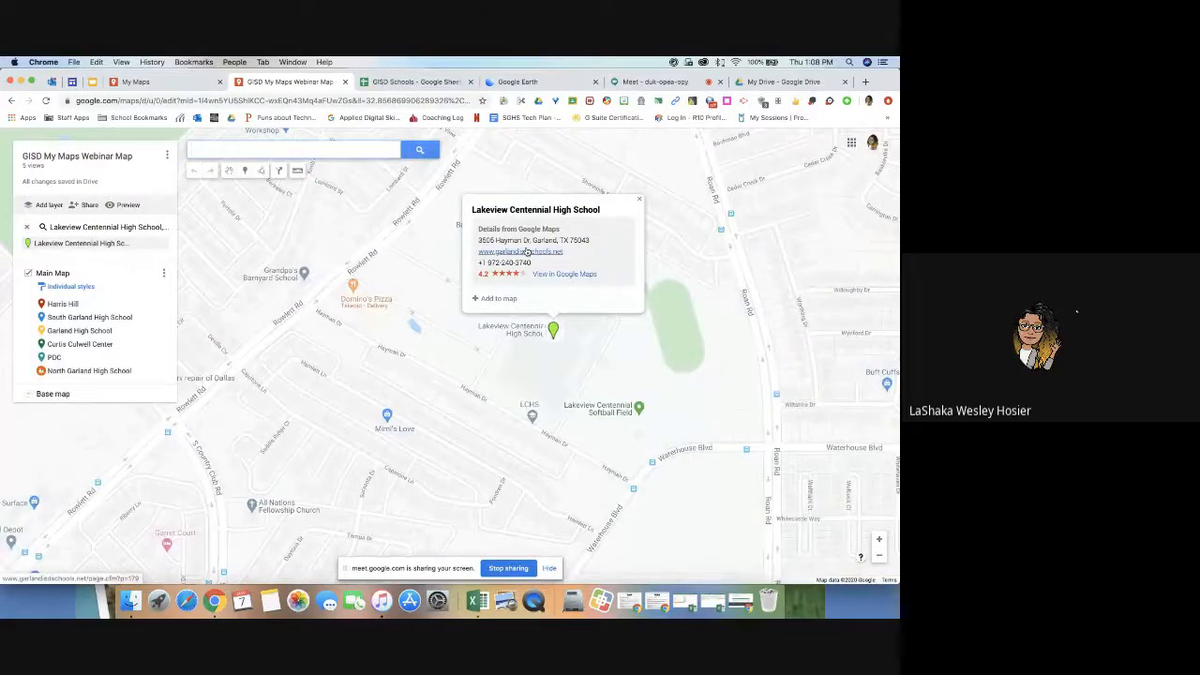
{"action": "left_click", "coordinate": [504, 300]}
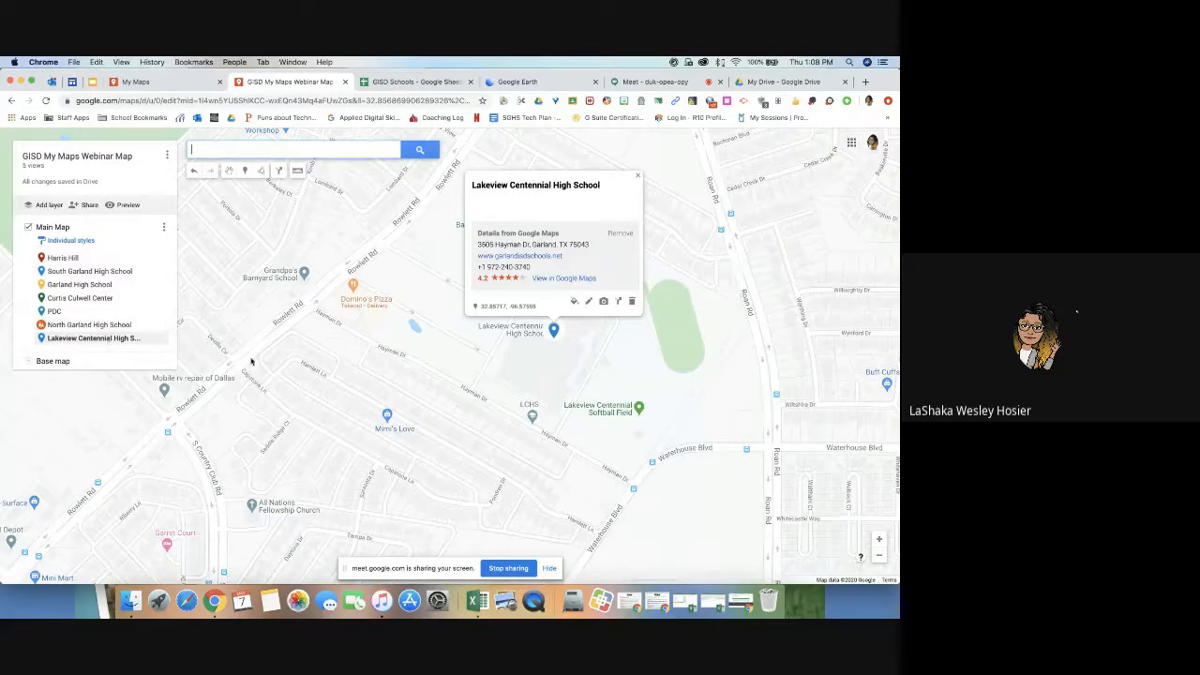
Step: Examine the area around the Lakeview Centennial High School marker and view the place details of The Dallas Arboretum and Botanical Garden
{"action": "left_click", "coordinate": [878, 539]}
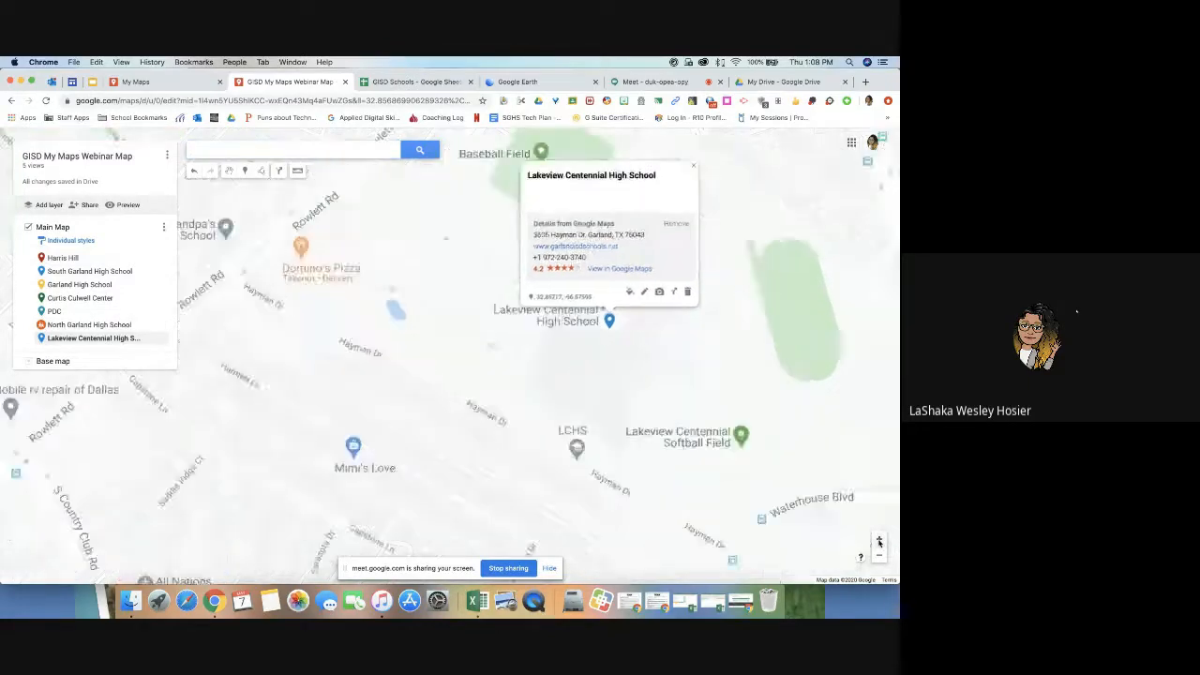
{"action": "left_click", "coordinate": [879, 540]}
{"action": "left_click", "coordinate": [879, 556]}
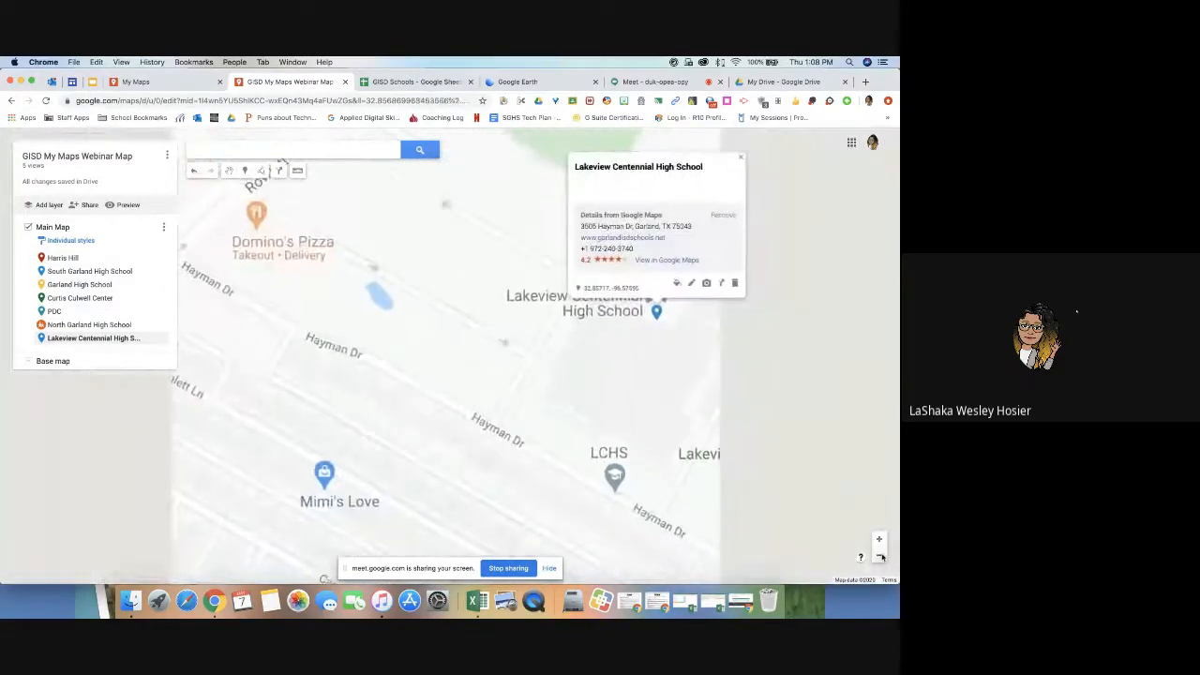
{"action": "left_click", "coordinate": [881, 557]}
{"action": "left_click", "coordinate": [881, 556]}
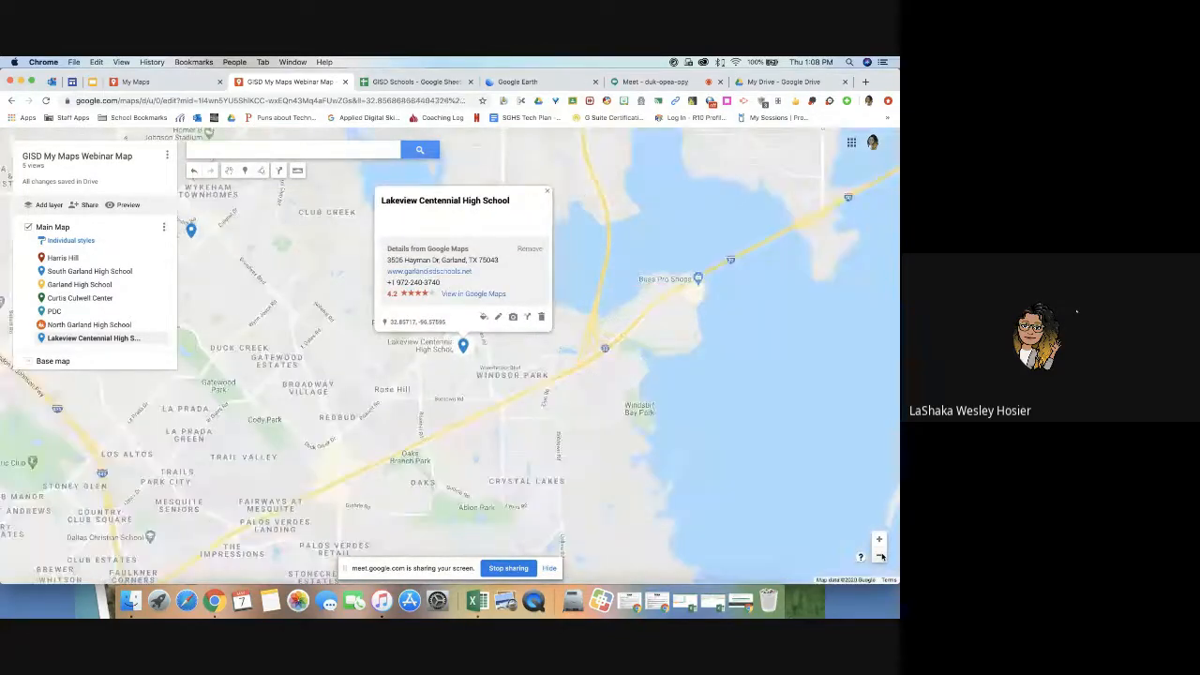
{"action": "left_click", "coordinate": [881, 557]}
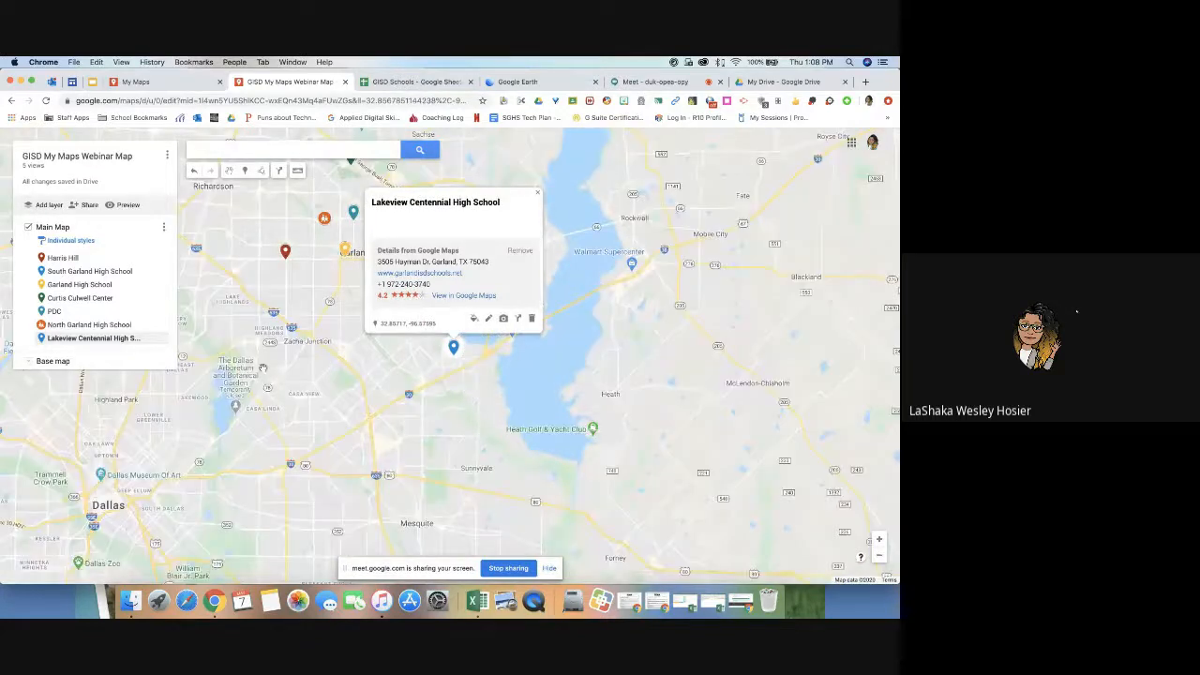
{"action": "left_click_drag", "start_coordinate": [263, 369], "coordinate": [439, 382]}
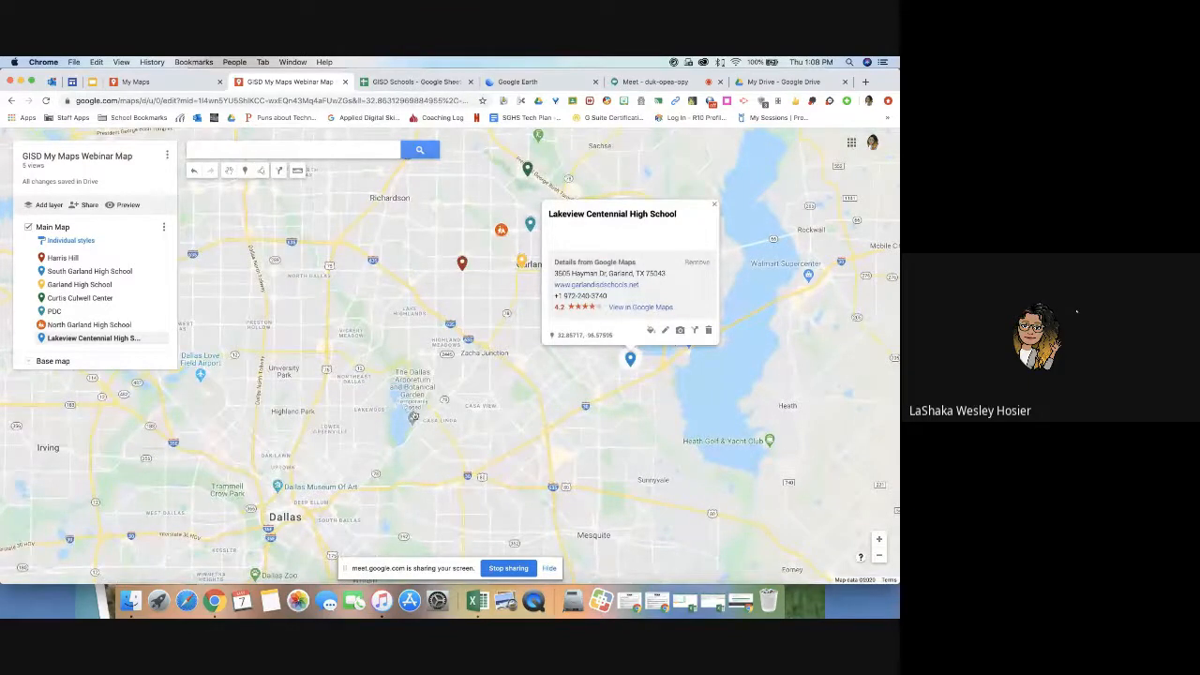
{"action": "left_click", "coordinate": [413, 420]}
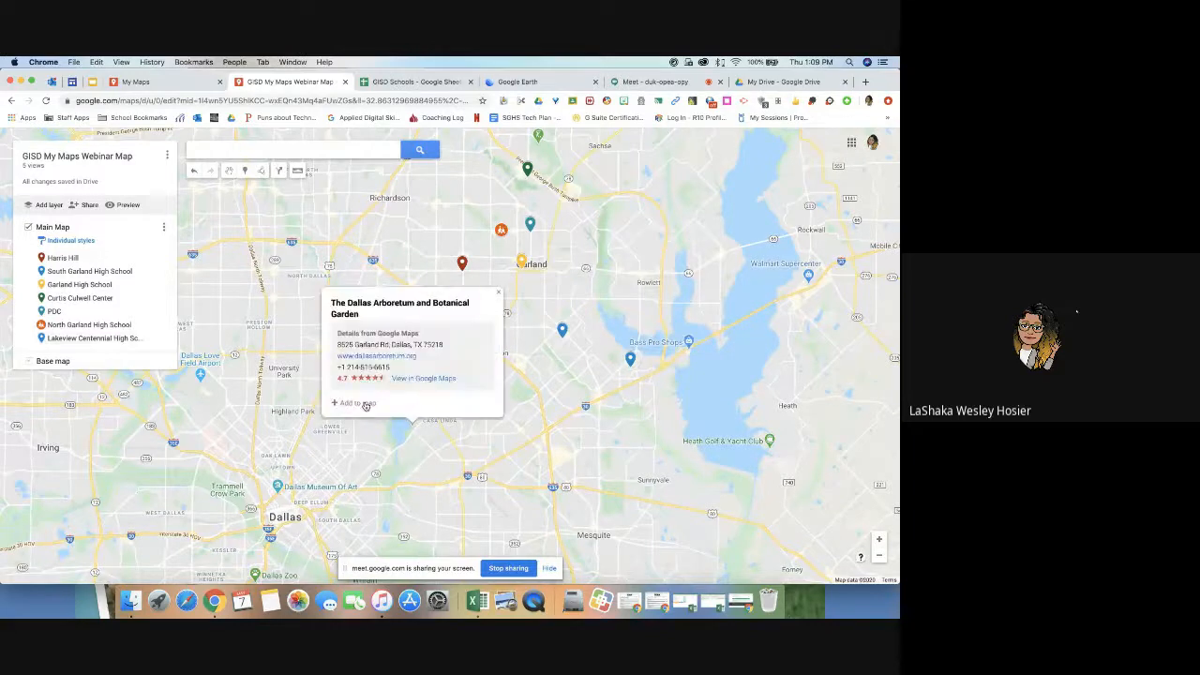
{"action": "left_click", "coordinate": [425, 198]}
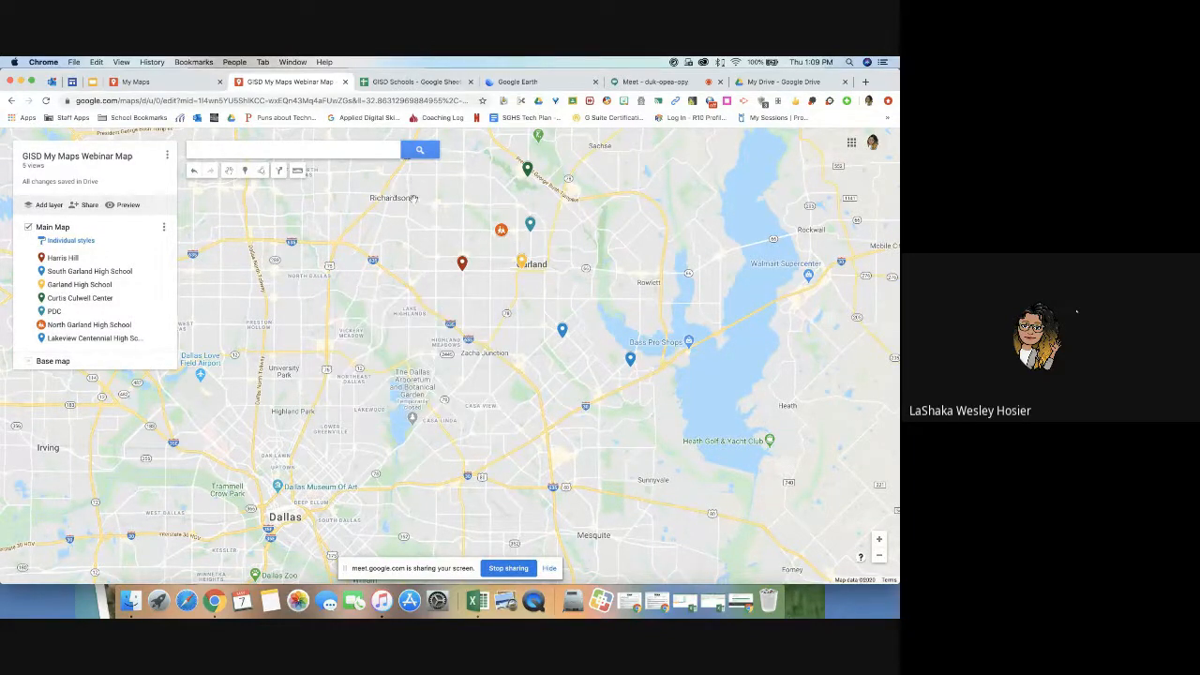
Step: Place a new marker by hand just southeast of Richardson, keeping its default name
{"action": "scroll", "coordinate": [412, 198], "scroll_direction": "up", "scroll_amount": 3}
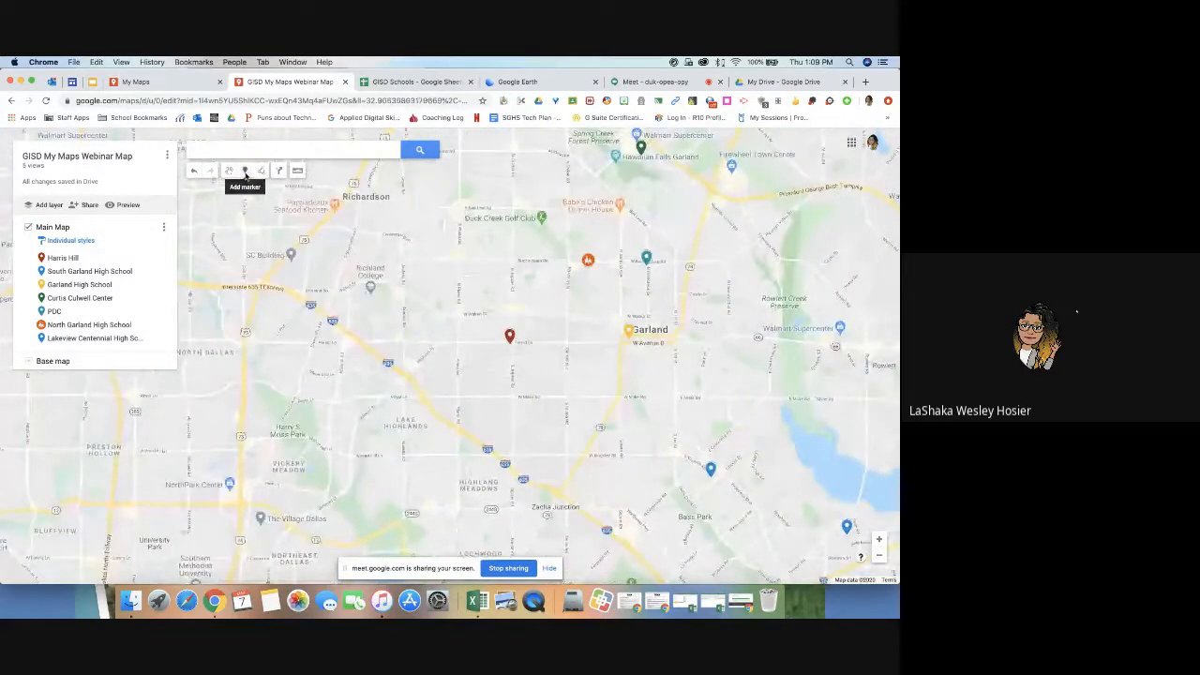
{"action": "left_click", "coordinate": [246, 174]}
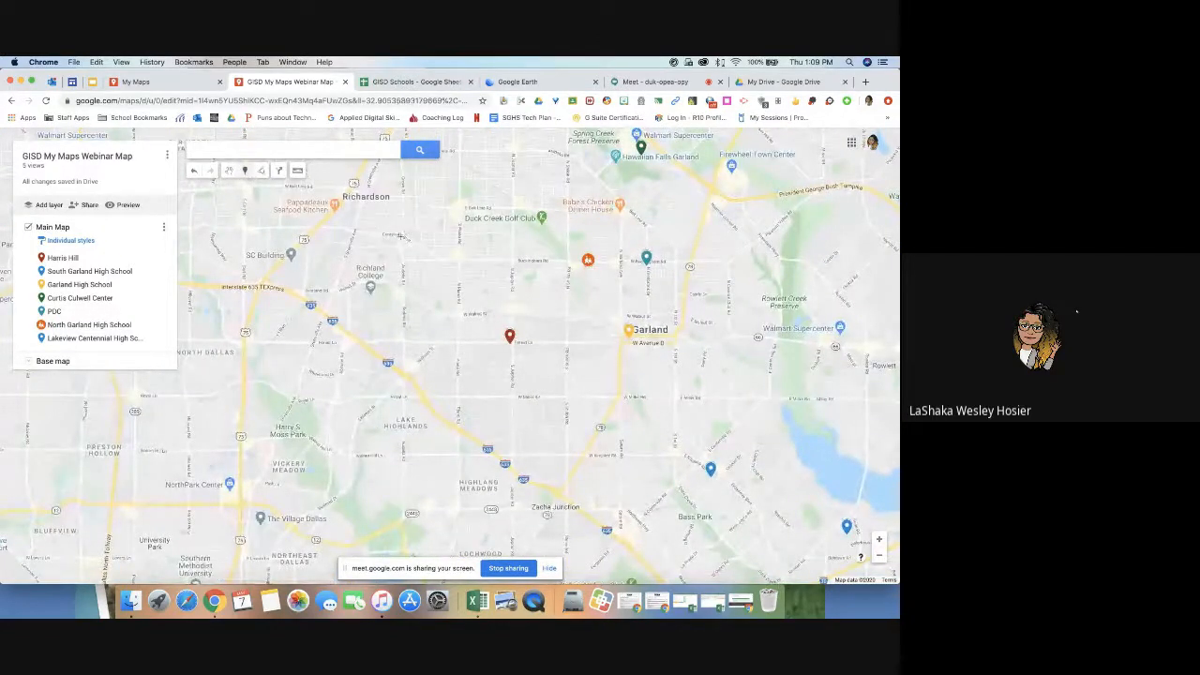
{"action": "left_click", "coordinate": [401, 236]}
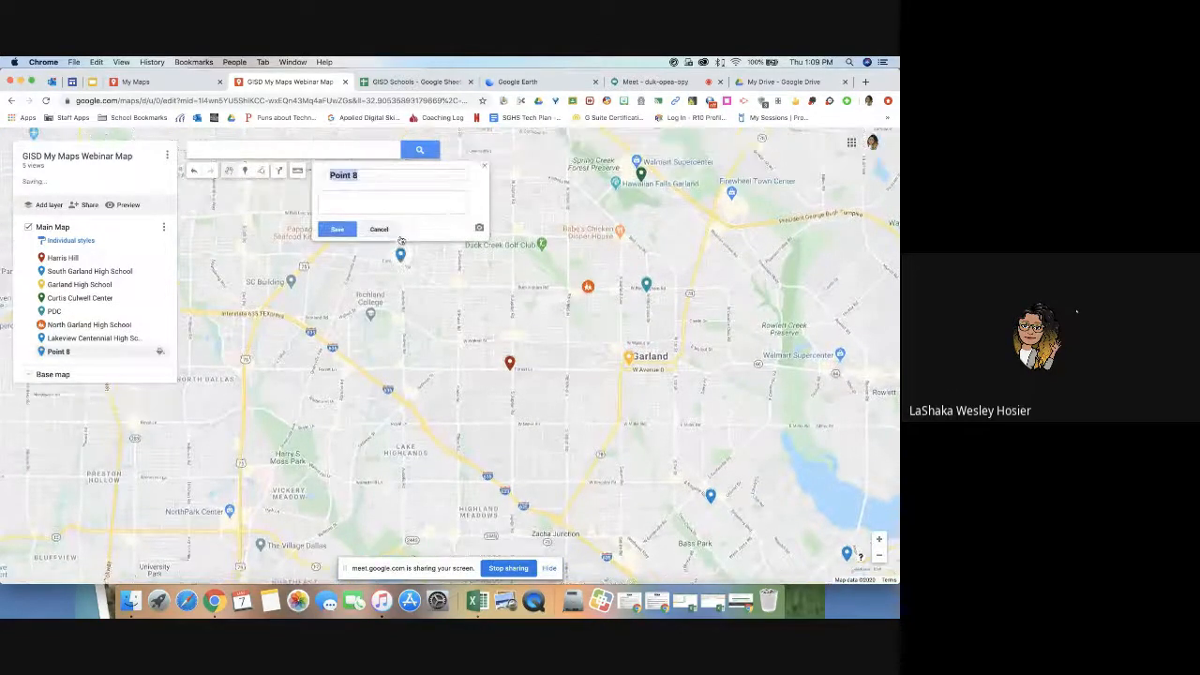
{"action": "left_click", "coordinate": [483, 166]}
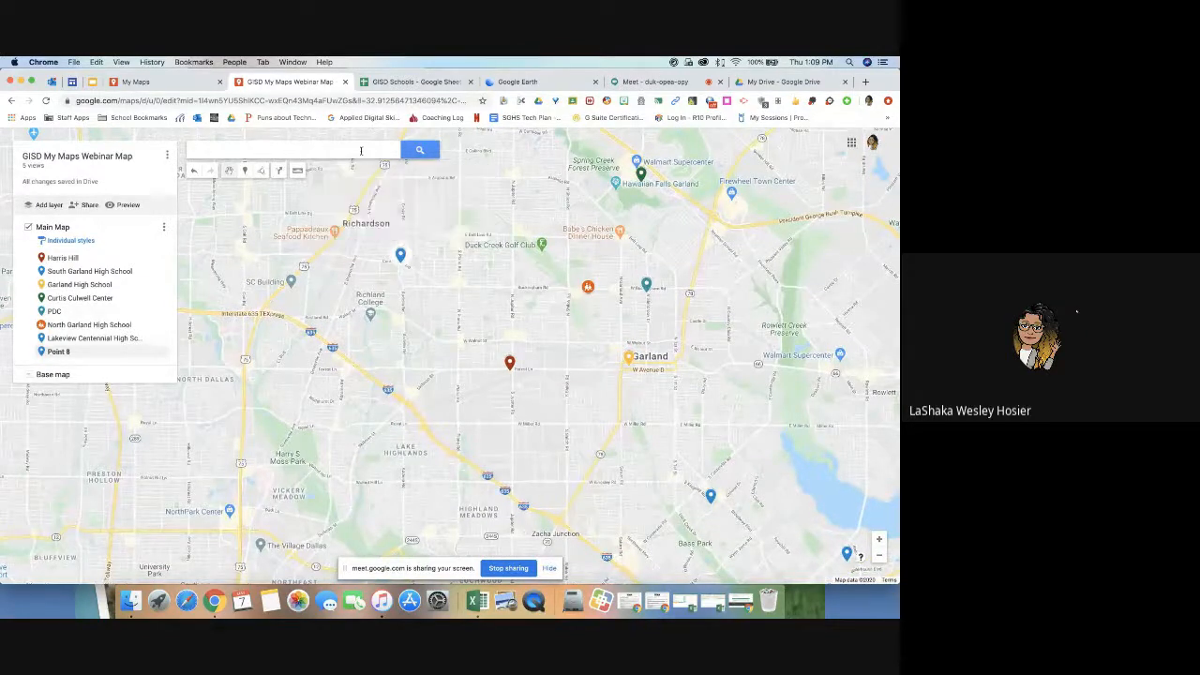
Step: Search Google in a new browser tab for "latitude and longitude of rowlett high school" and copy the school's coordinates
{"action": "left_click", "coordinate": [360, 151]}
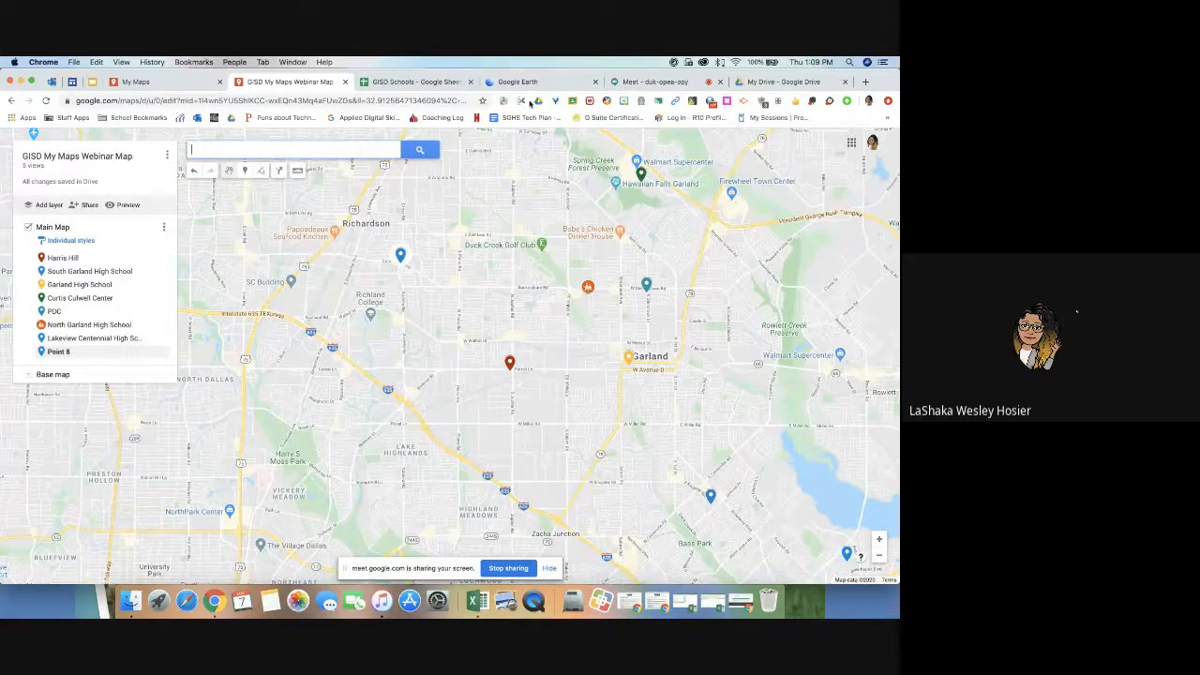
{"action": "left_click", "coordinate": [866, 82]}
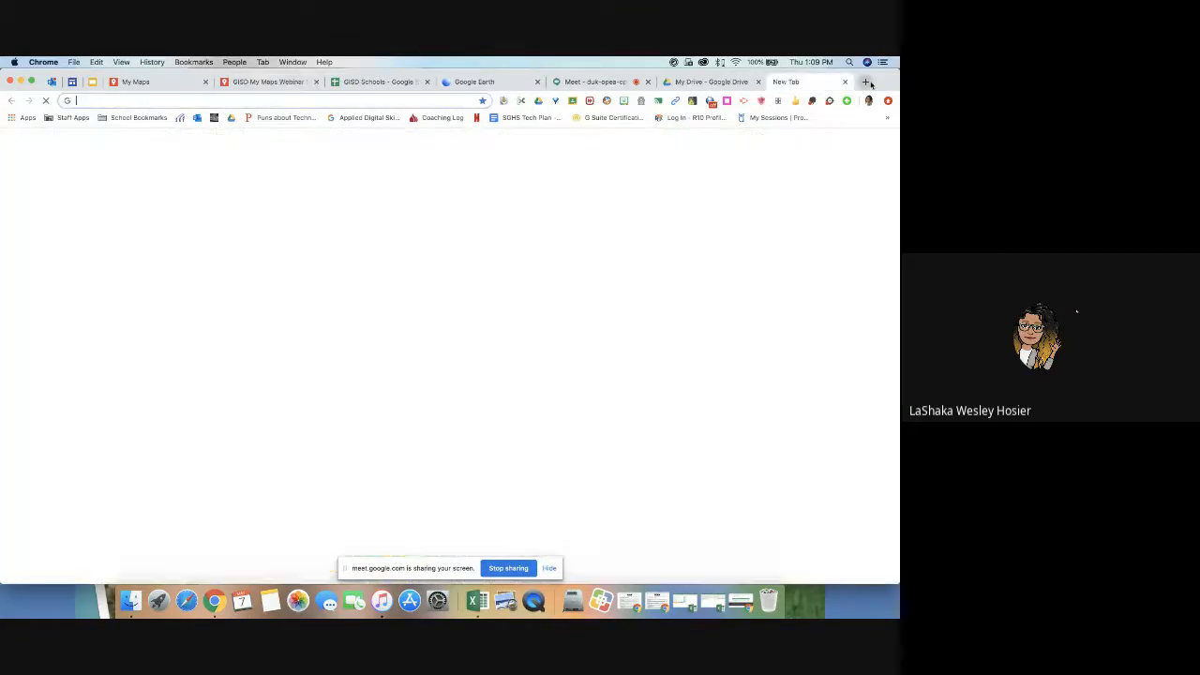
{"action": "type", "text": "lati"}
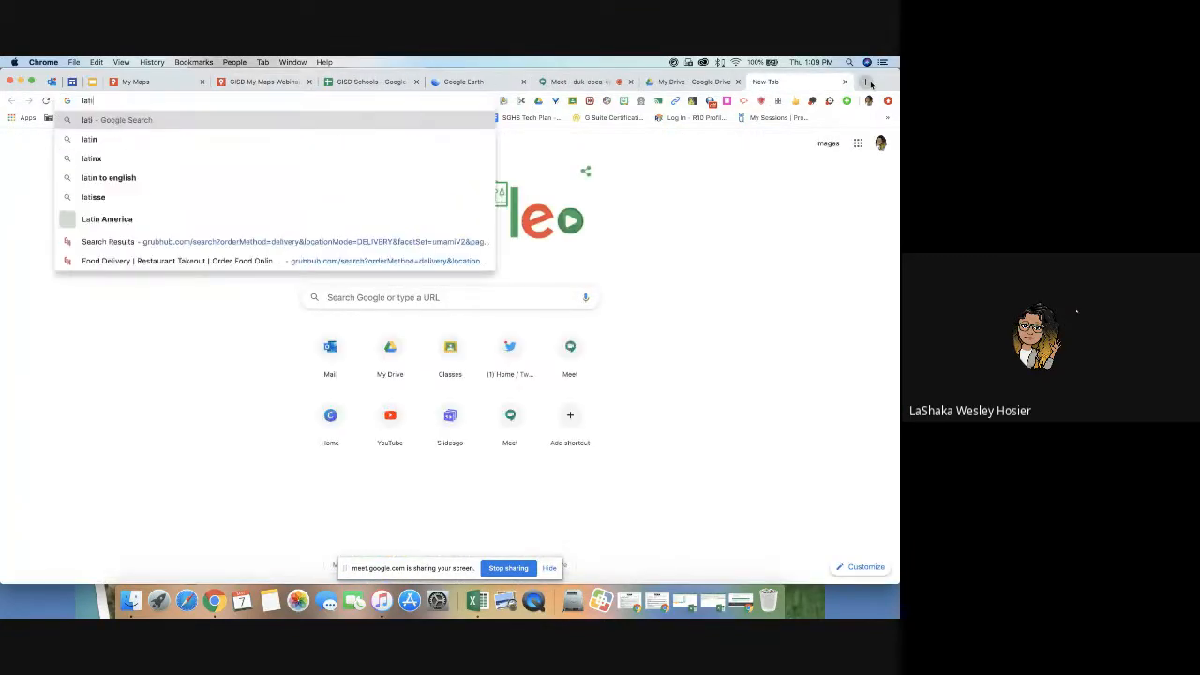
{"action": "type", "text": "tdue "}
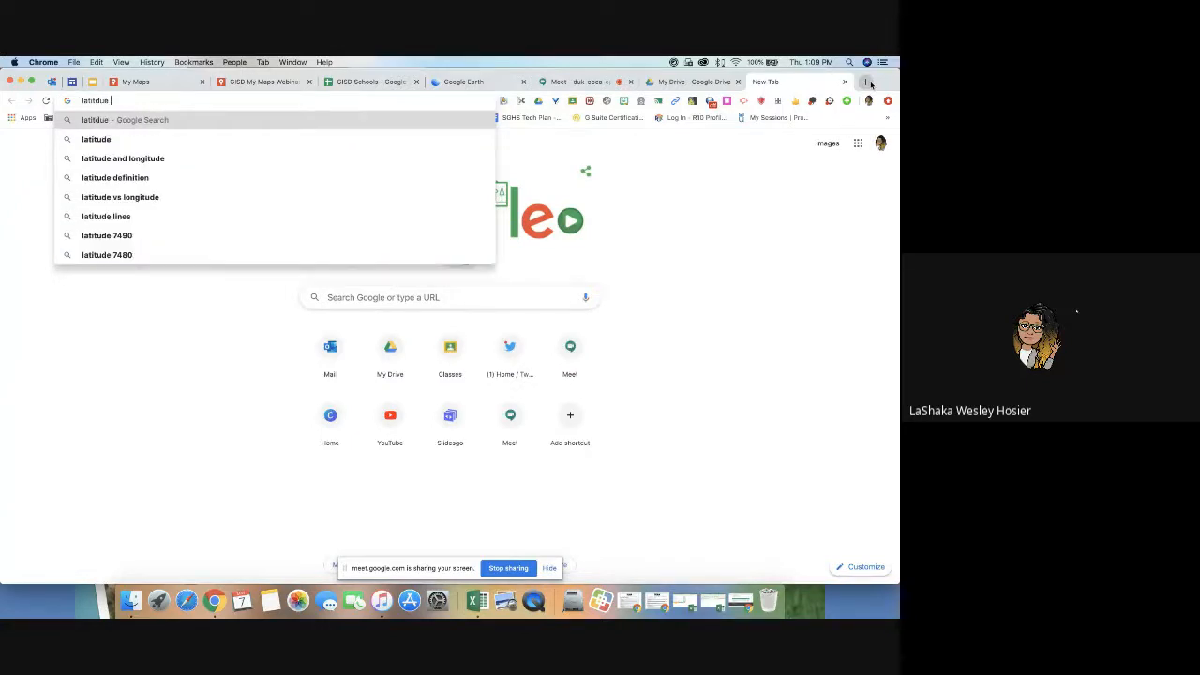
{"action": "type", "text": "and long"}
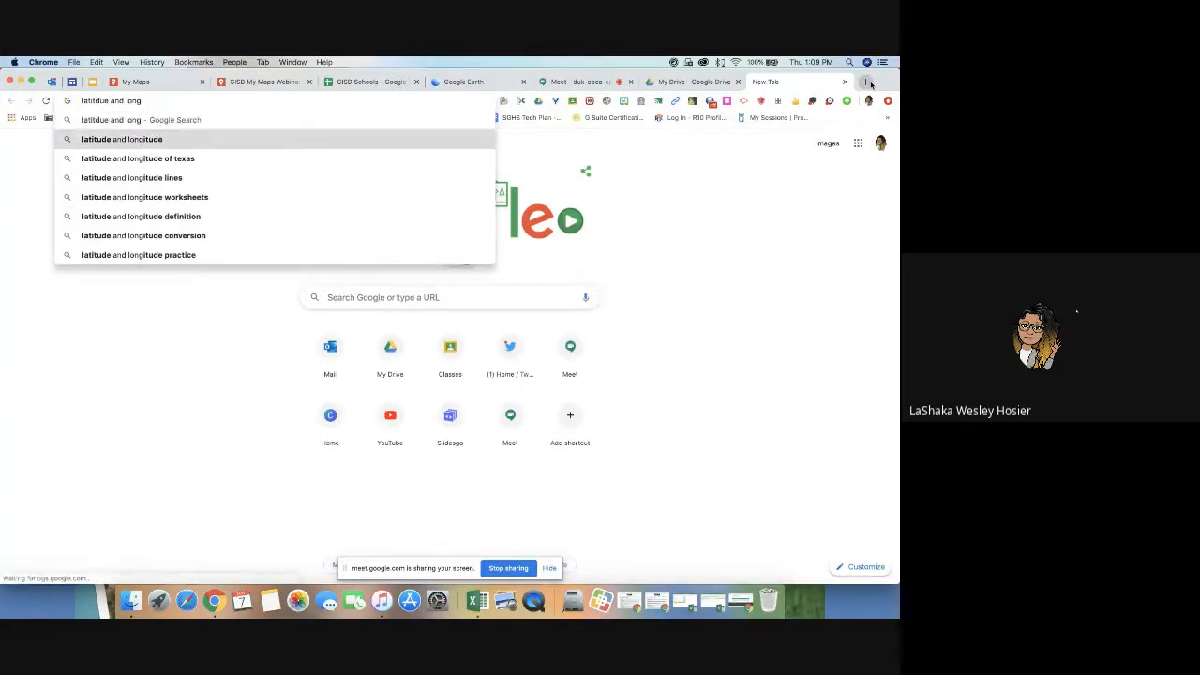
{"action": "key", "text": "Down"}
{"action": "type", "text": "of"}
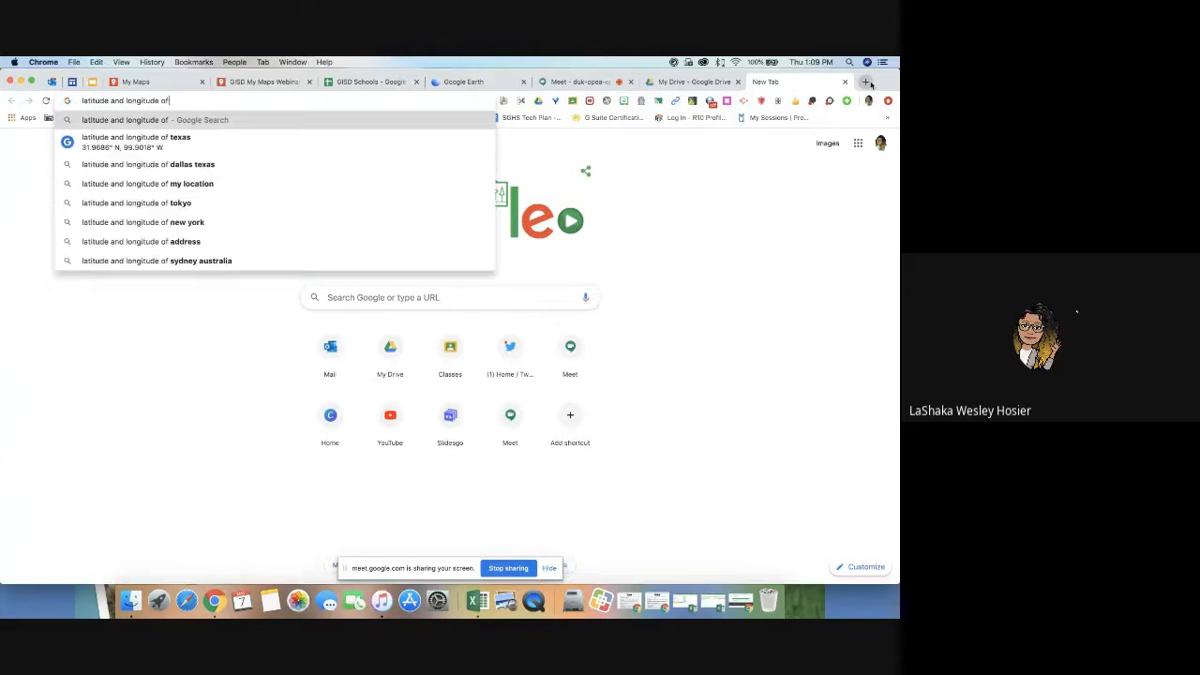
{"action": "type", "text": " s"}
{"action": "key", "text": "BackSpace"}
{"action": "type", "text": "rol"}
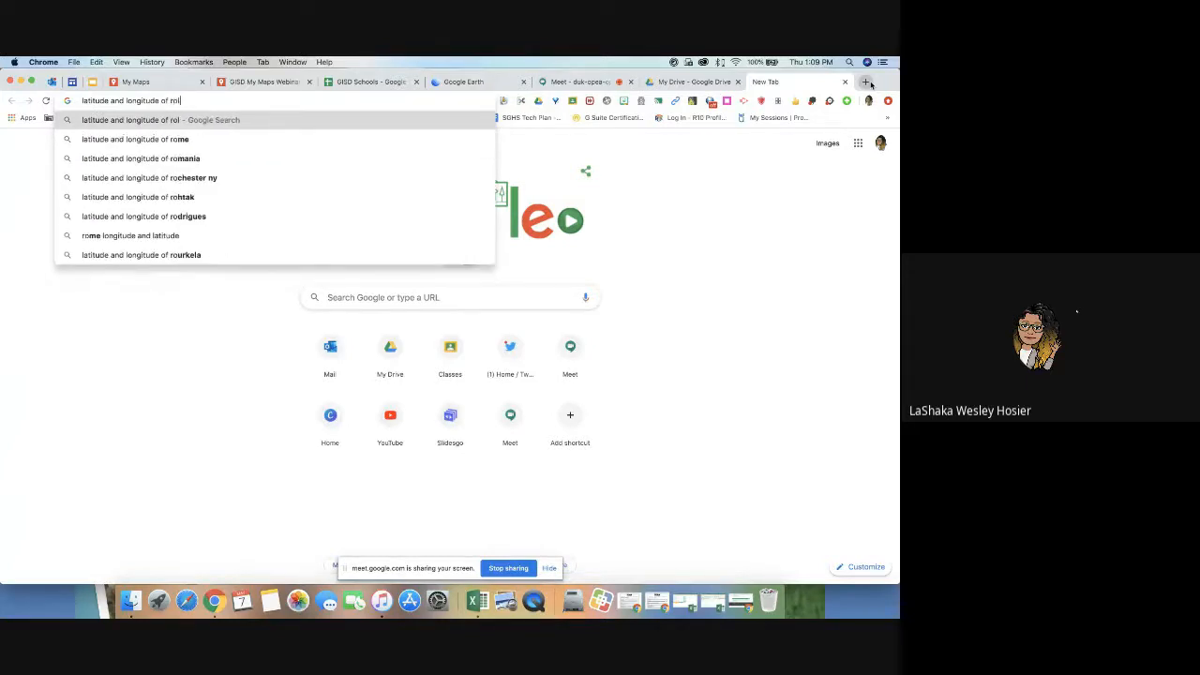
{"action": "key", "text": "BackSpace"}
{"action": "type", "text": "wl"}
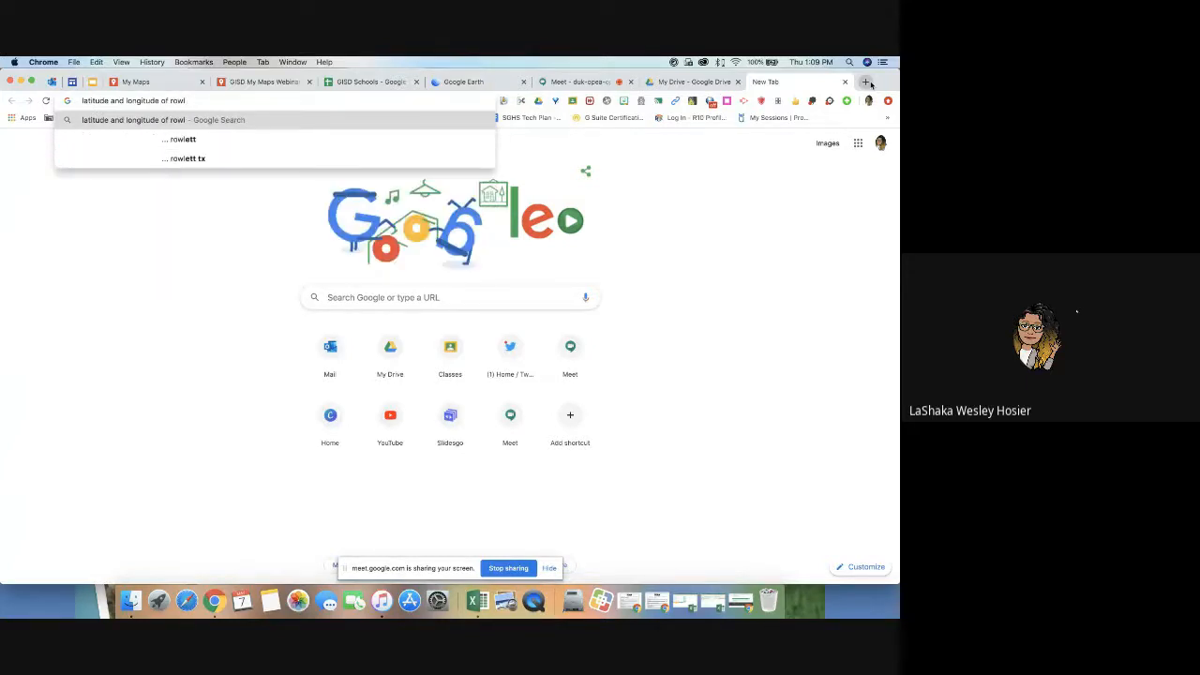
{"action": "type", "text": "ett high "}
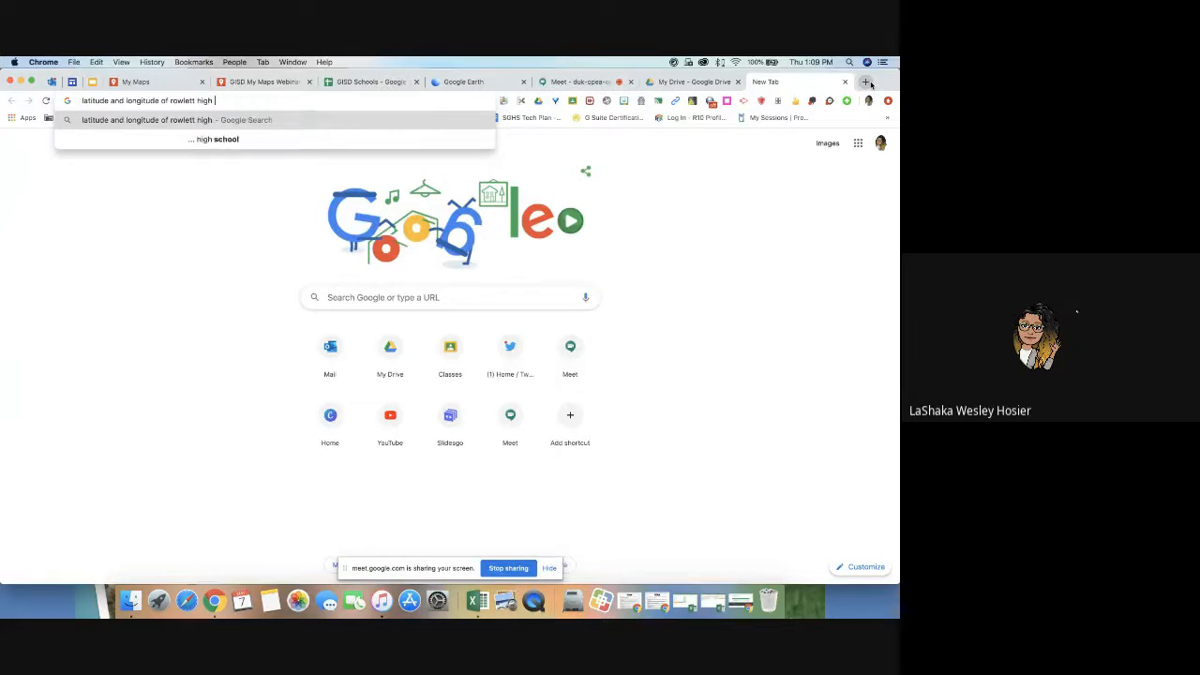
{"action": "type", "text": "sch"}
{"action": "key", "text": "Return"}
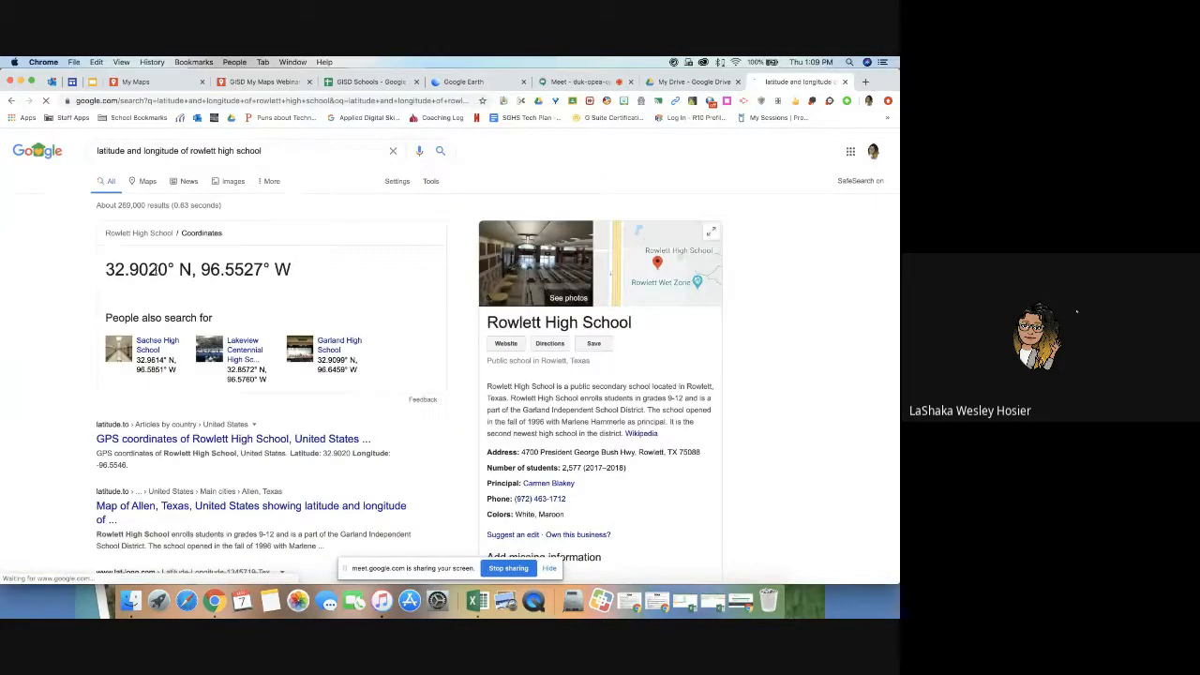
{"action": "left_click_drag", "start_coordinate": [295, 269], "coordinate": [97, 271]}
{"action": "key", "text": "cmd+c"}
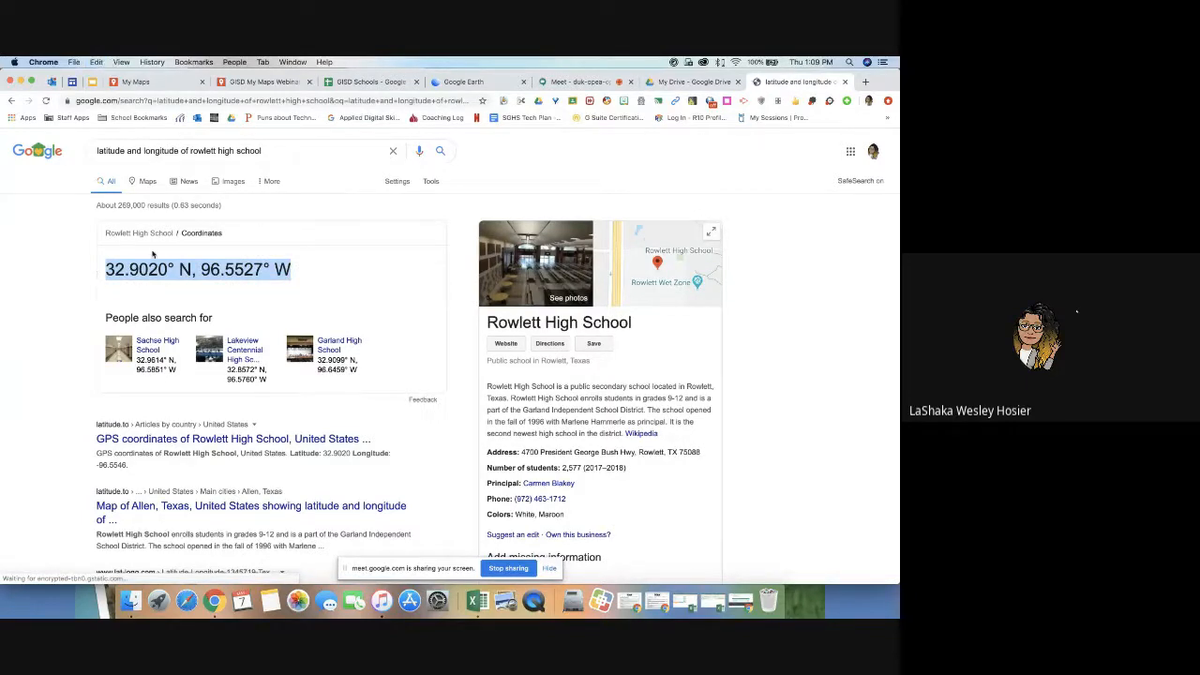
Step: Search the GISD My Maps Webinar Map for the copied coordinates 32.9020° N, 96.5527° W and add that location to the map
{"action": "left_click", "coordinate": [265, 82]}
{"action": "left_click", "coordinate": [277, 150]}
{"action": "key", "text": "cmd+v"}
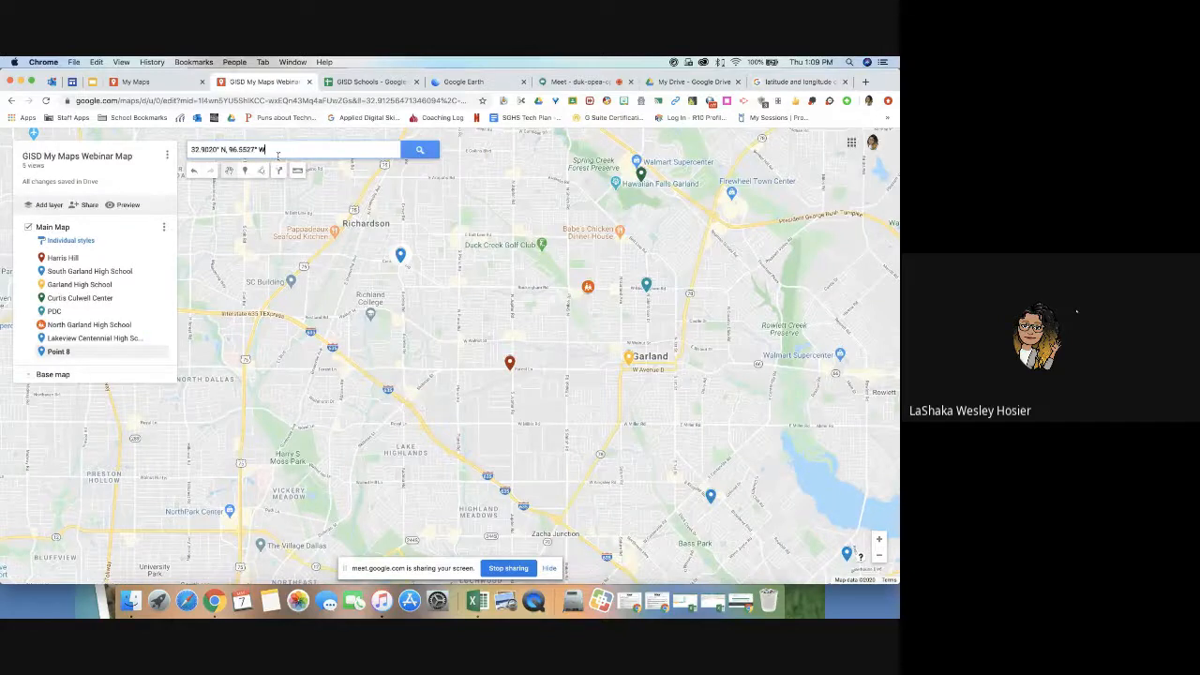
{"action": "left_click", "coordinate": [430, 150]}
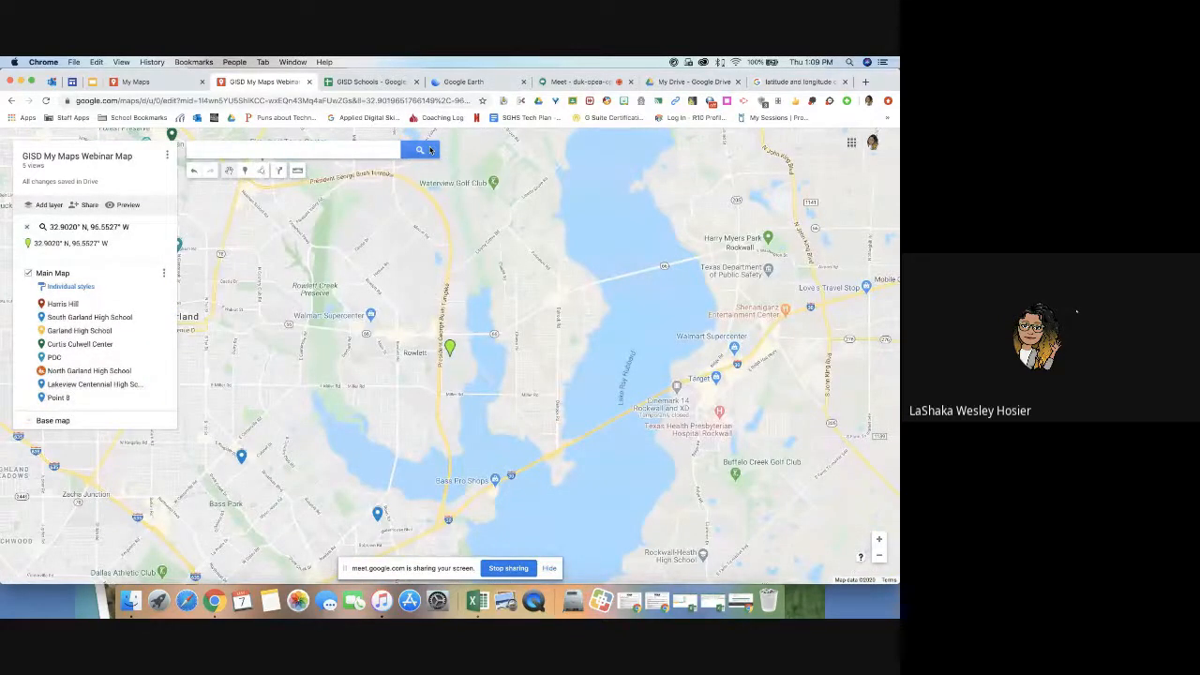
{"action": "left_click", "coordinate": [451, 350]}
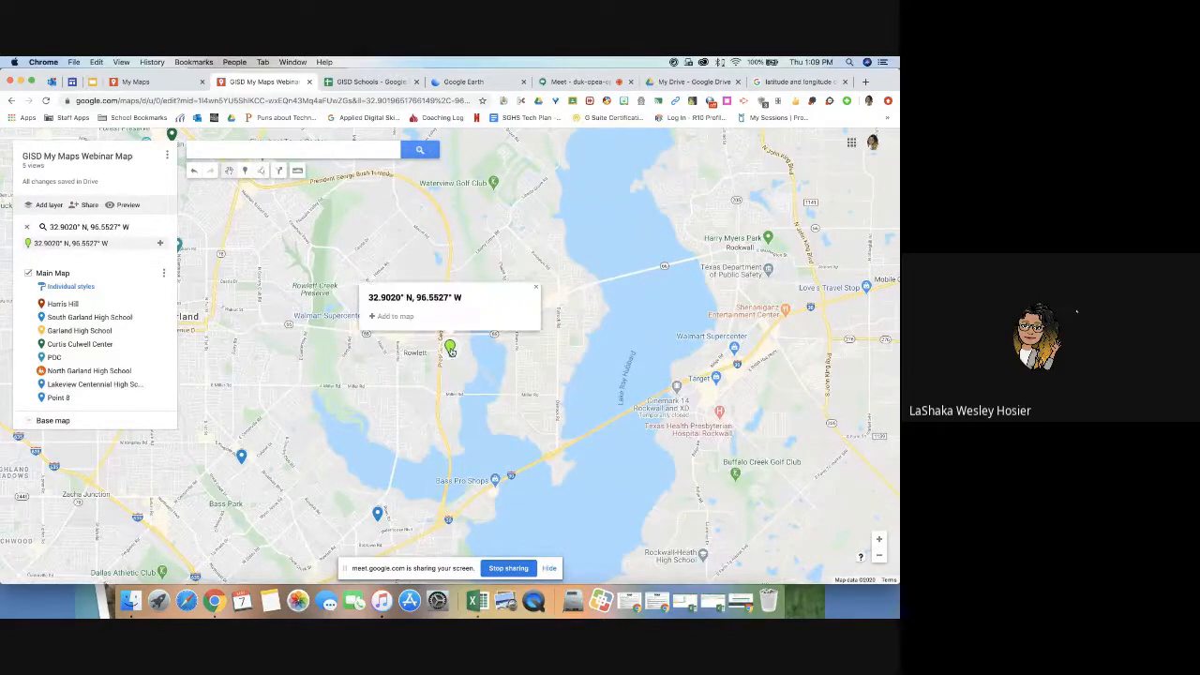
{"action": "left_click", "coordinate": [392, 316]}
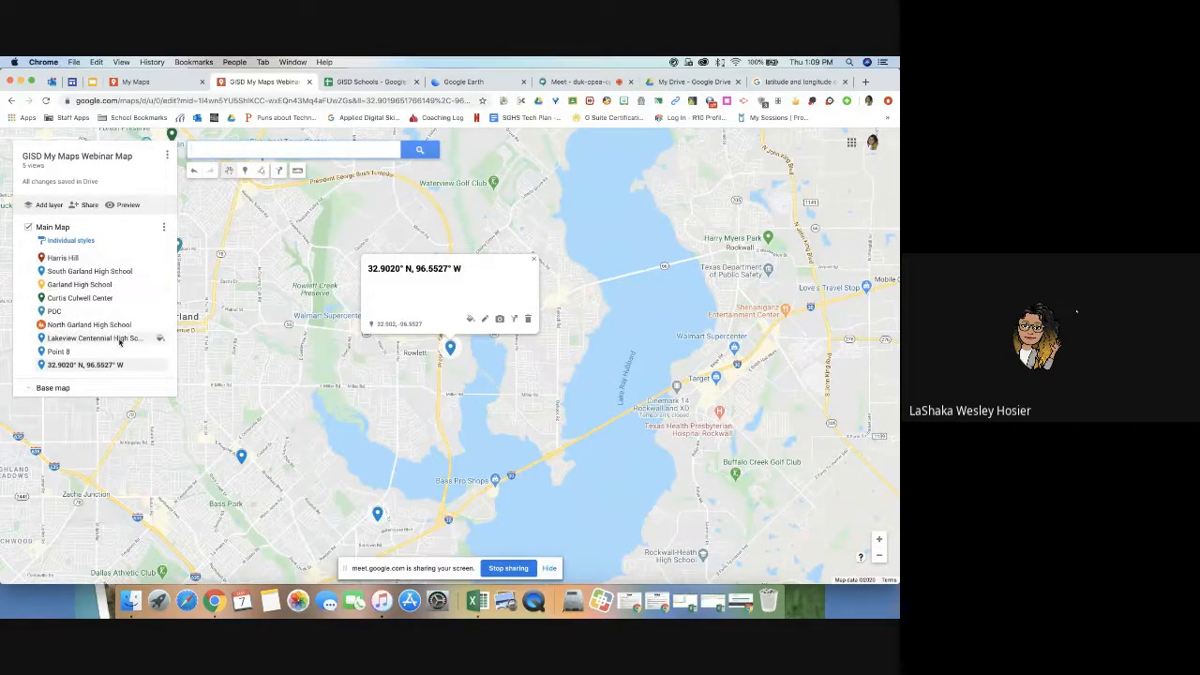
Step: Delete the Point 8 marker from the Main Map layer
{"action": "left_click", "coordinate": [42, 351]}
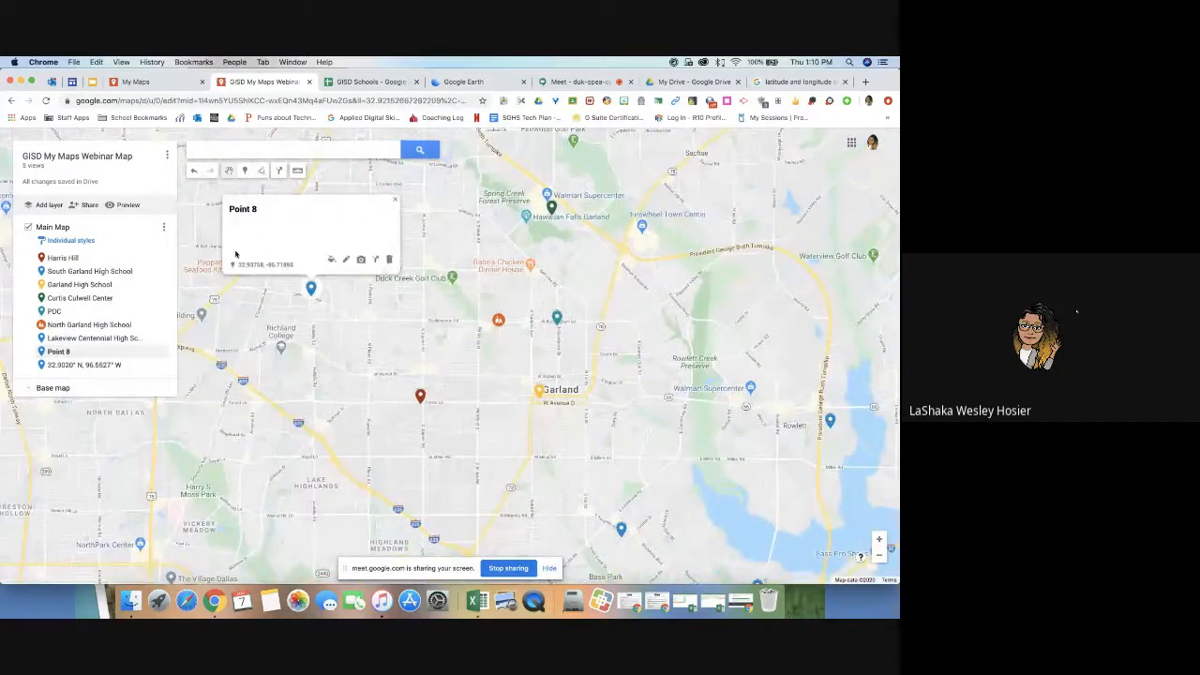
{"action": "left_click", "coordinate": [389, 260]}
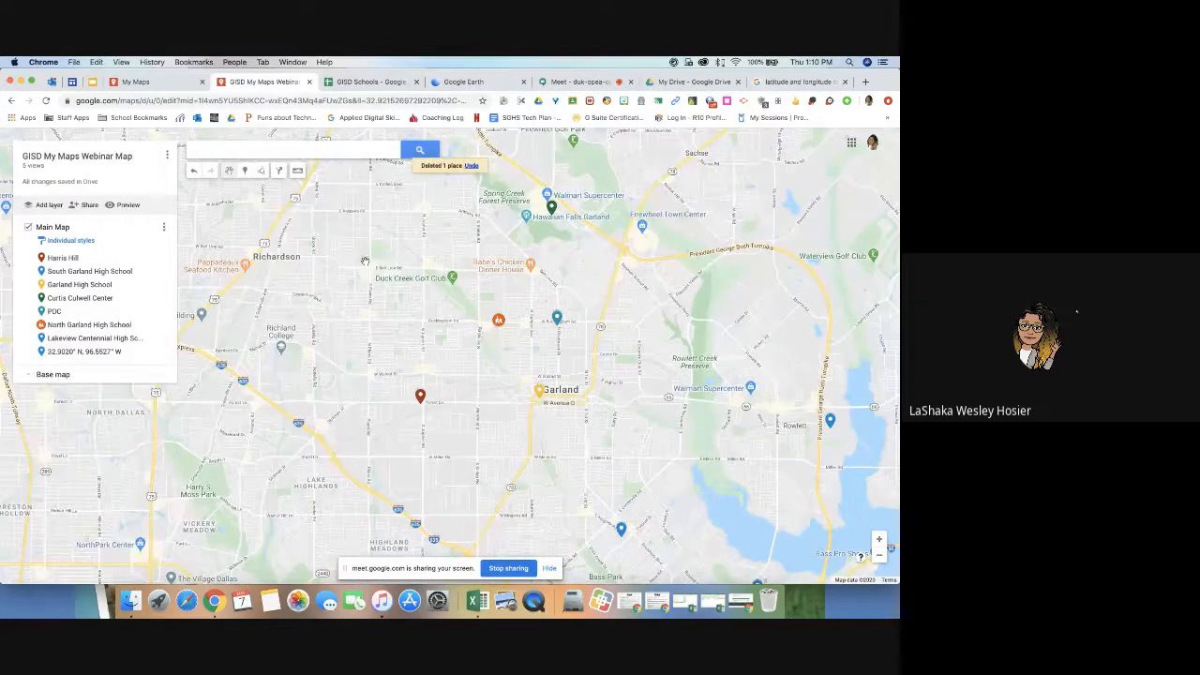
Step: Make description the title field of the 32.9020° N, 96.5527° W marker, enter "Rowlett High School" as its description and save
{"action": "left_click", "coordinate": [102, 353]}
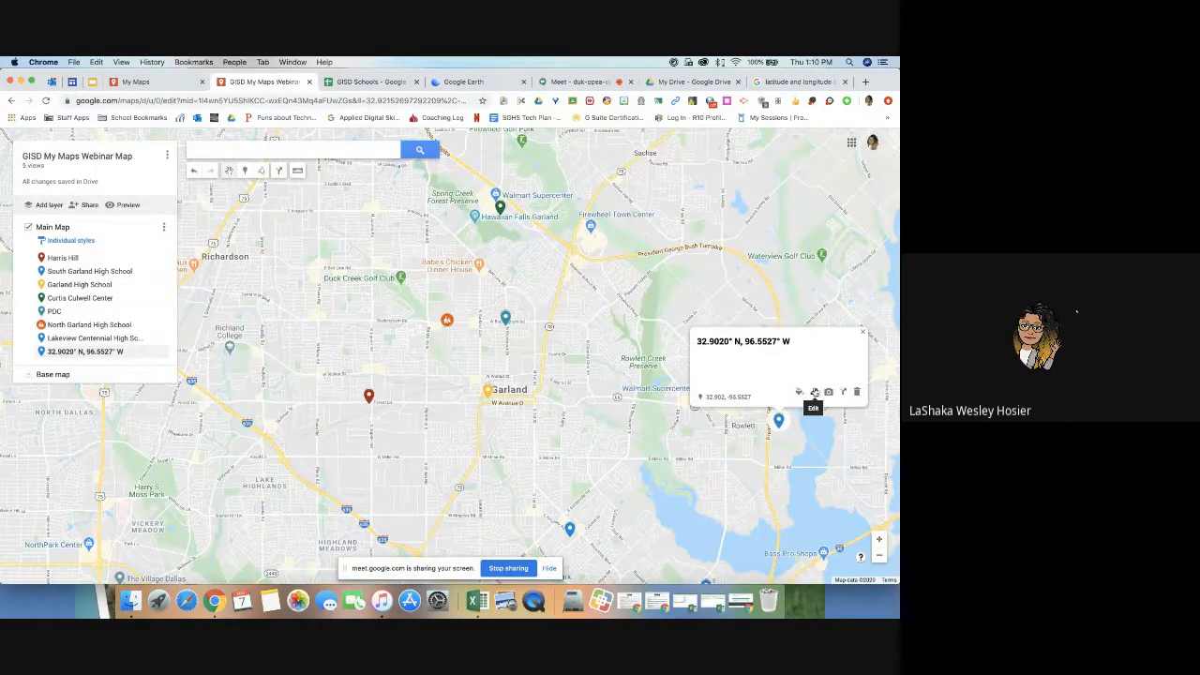
{"action": "left_click", "coordinate": [814, 392]}
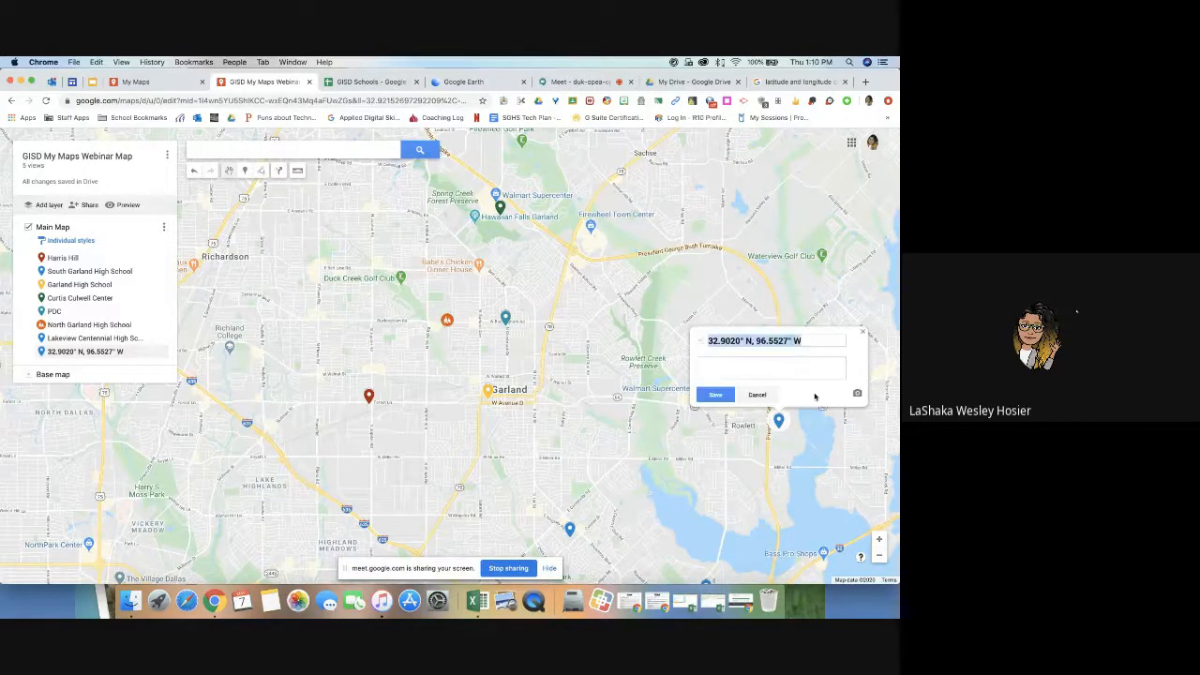
{"action": "left_click", "coordinate": [701, 342]}
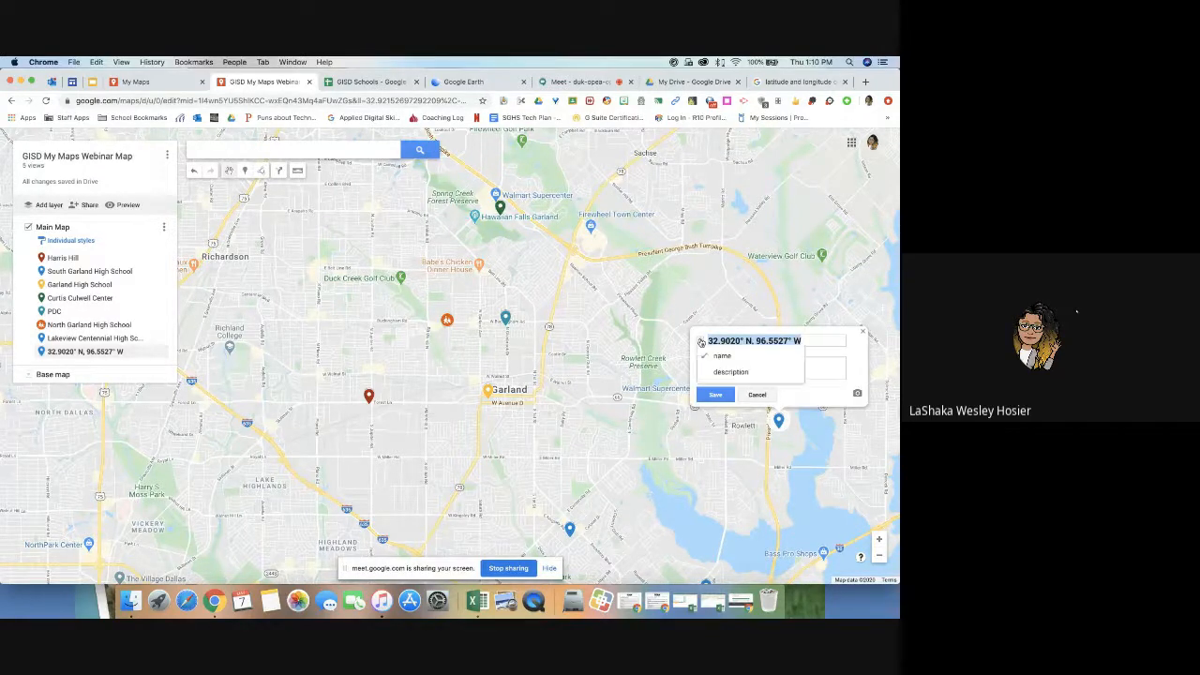
{"action": "left_click", "coordinate": [710, 374]}
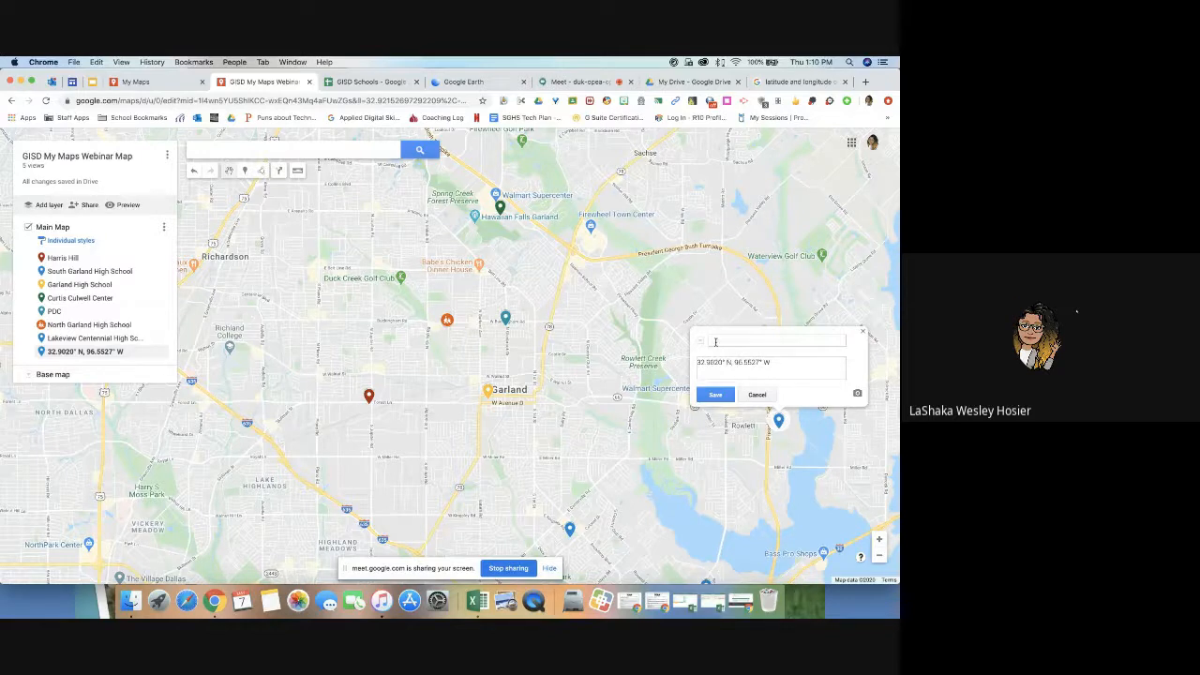
{"action": "type", "text": "Ri"}
{"action": "type", "text": "wlet"}
{"action": "type", "text": "t High "}
{"action": "type", "text": "School"}
{"action": "left_click", "coordinate": [727, 400]}
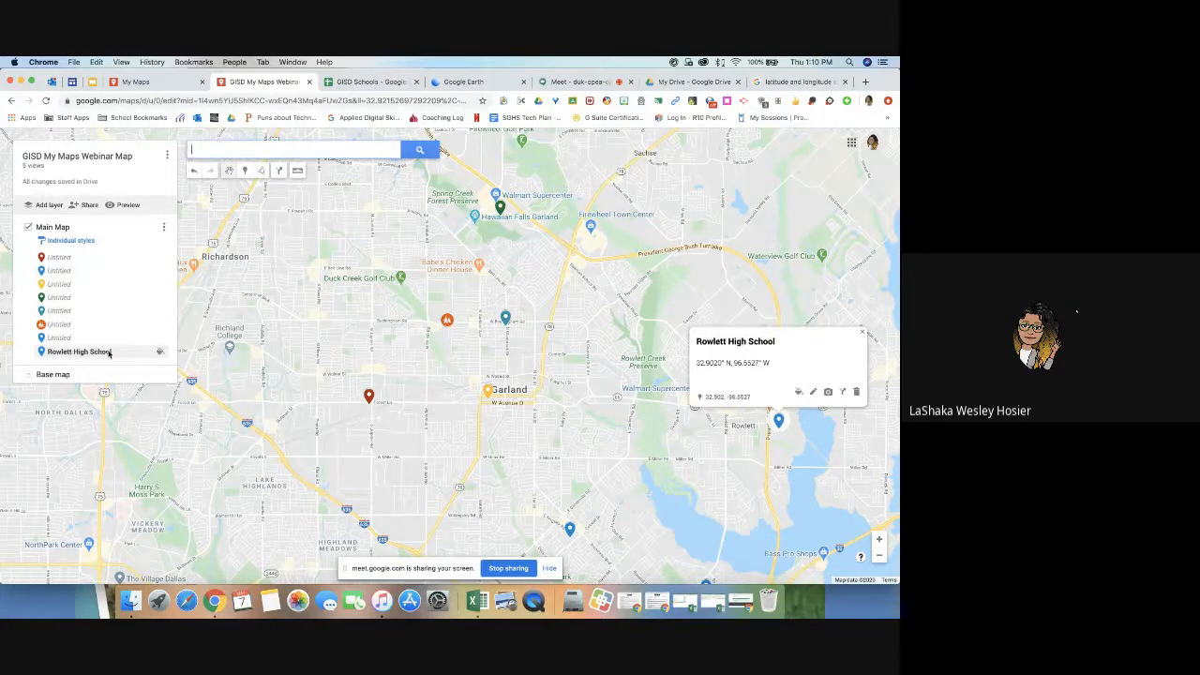
Step: Reopen the Rowlett High School marker's details for editing and switch its title field back to name
{"action": "left_click", "coordinate": [88, 258]}
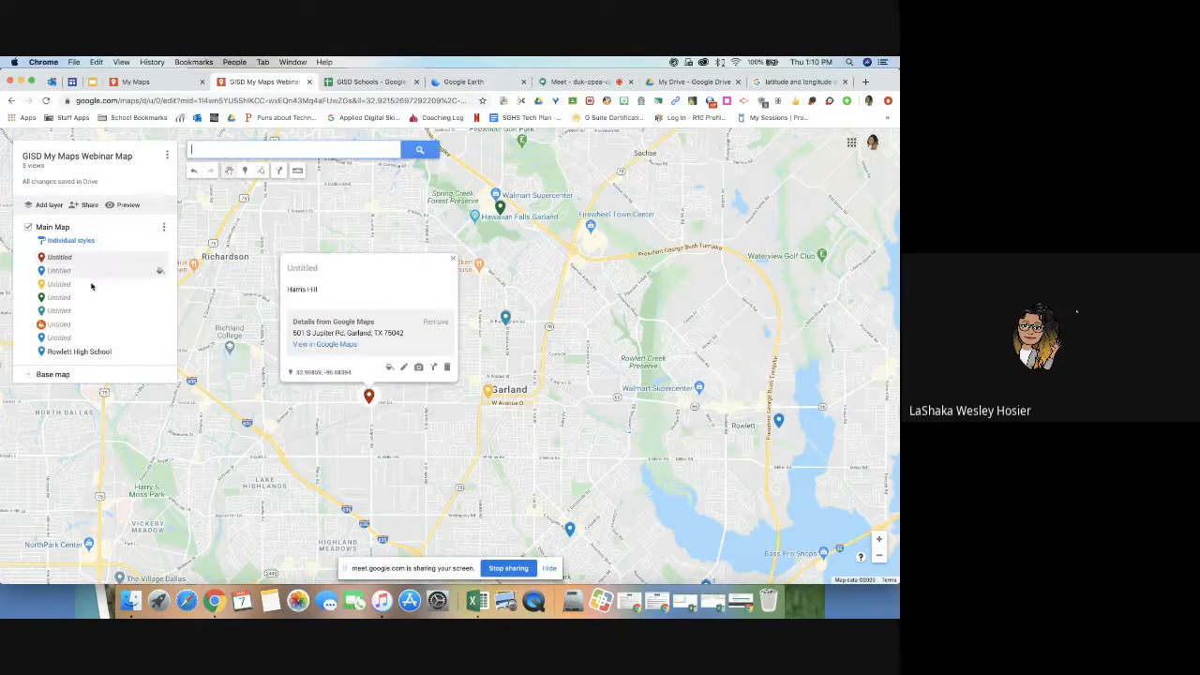
{"action": "left_click", "coordinate": [90, 352]}
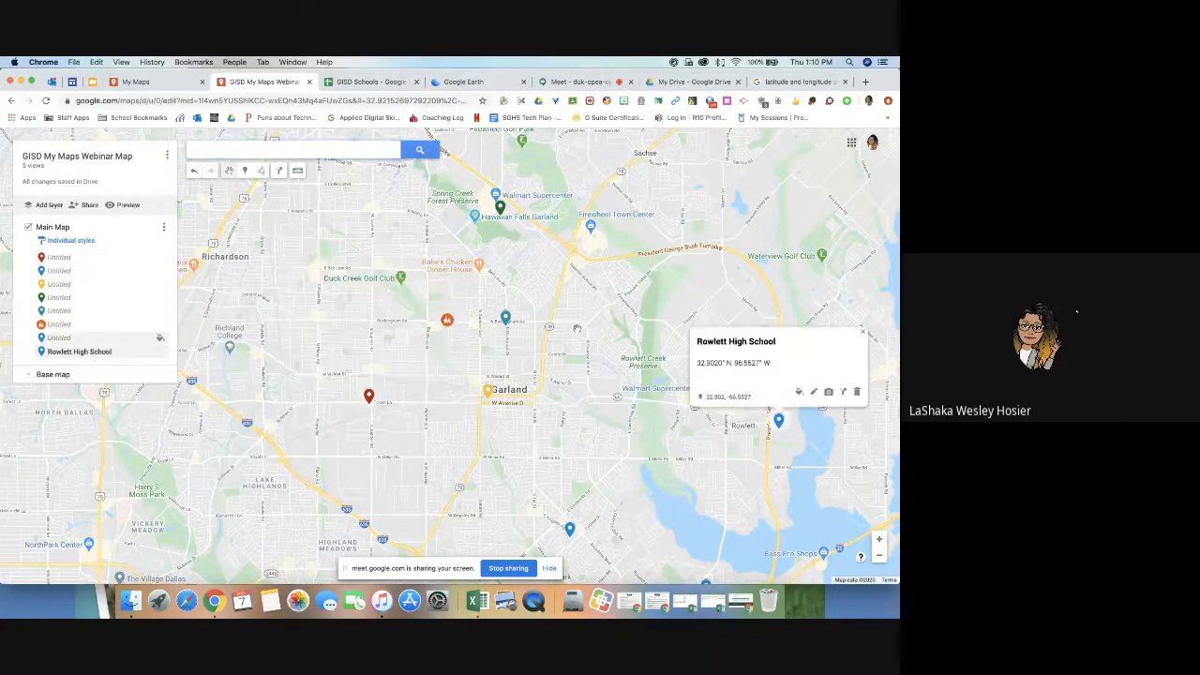
{"action": "left_click", "coordinate": [813, 392]}
{"action": "left_click", "coordinate": [700, 343]}
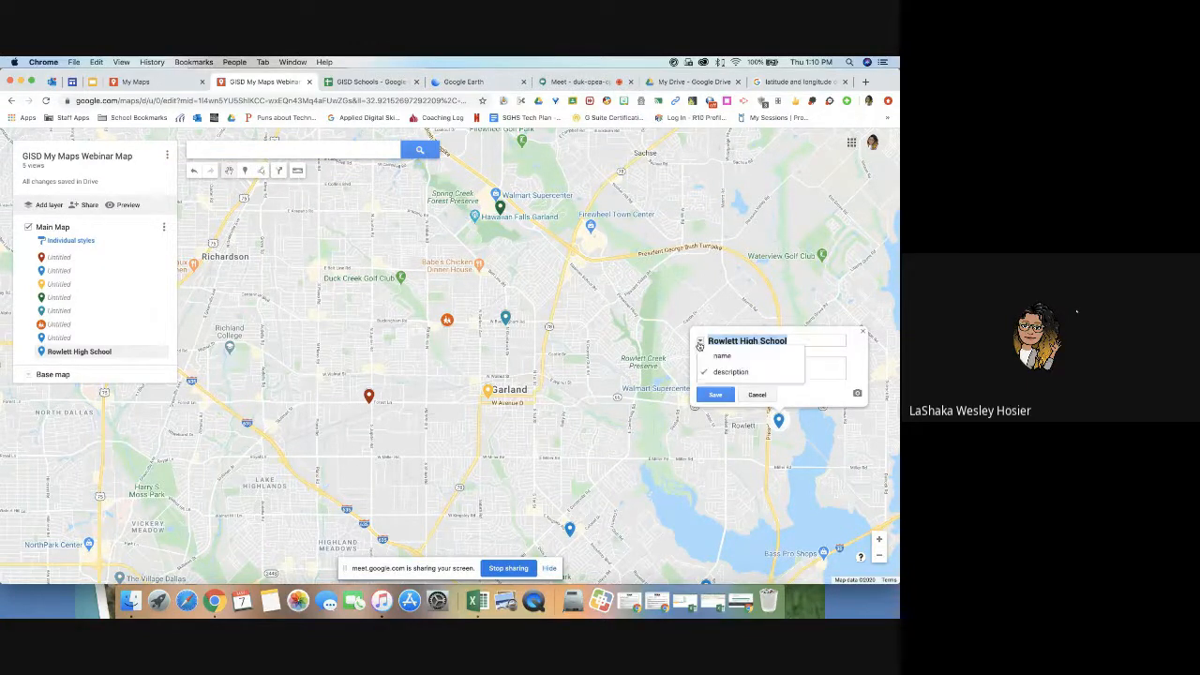
{"action": "left_click", "coordinate": [709, 357]}
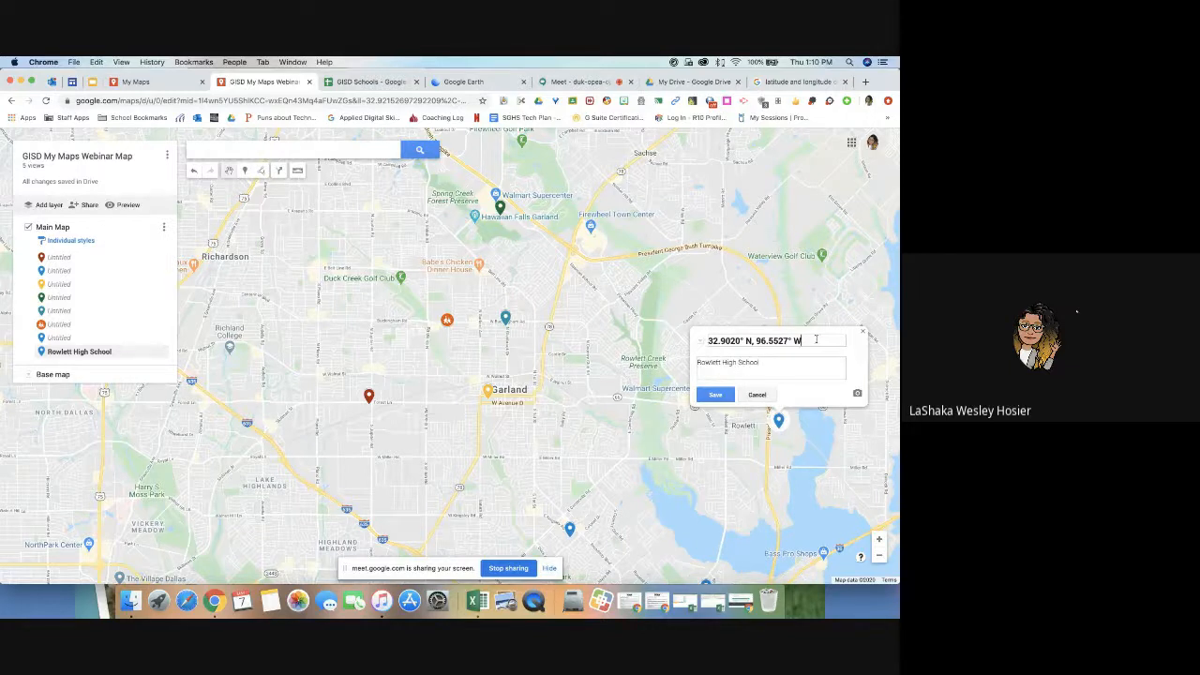
Step: Replace the coordinates in the marker's name with "Rowlett High School" and save the details
{"action": "left_click_drag", "start_coordinate": [816, 340], "coordinate": [690, 345]}
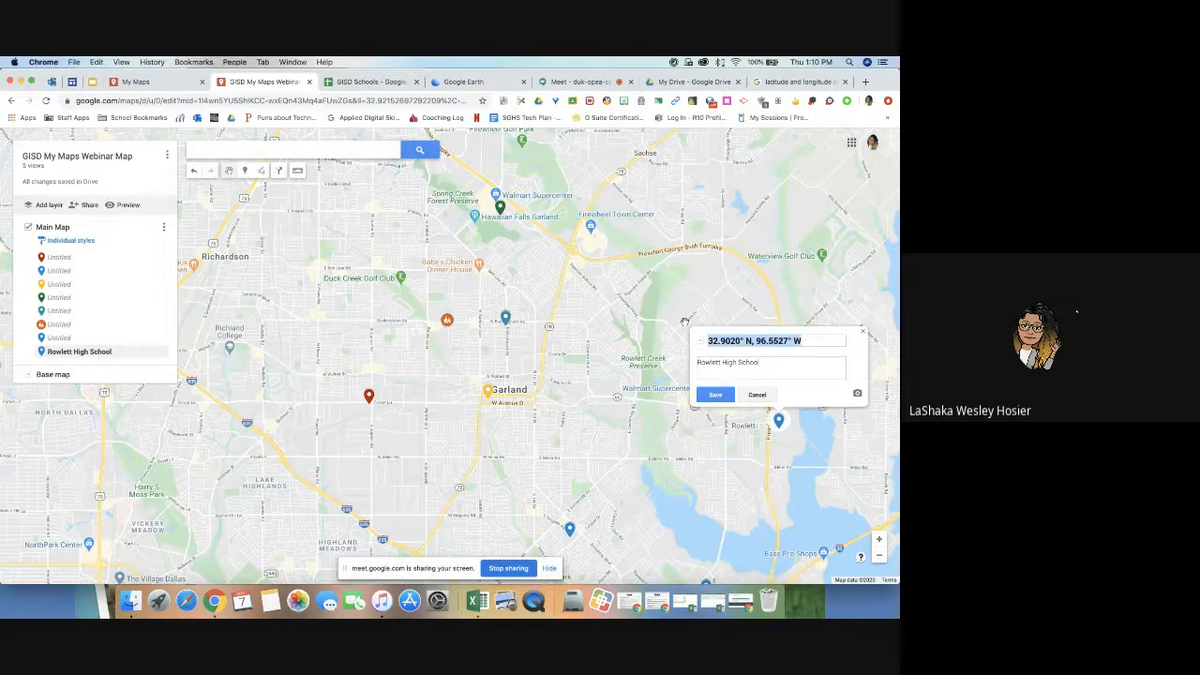
{"action": "left_click", "coordinate": [804, 340]}
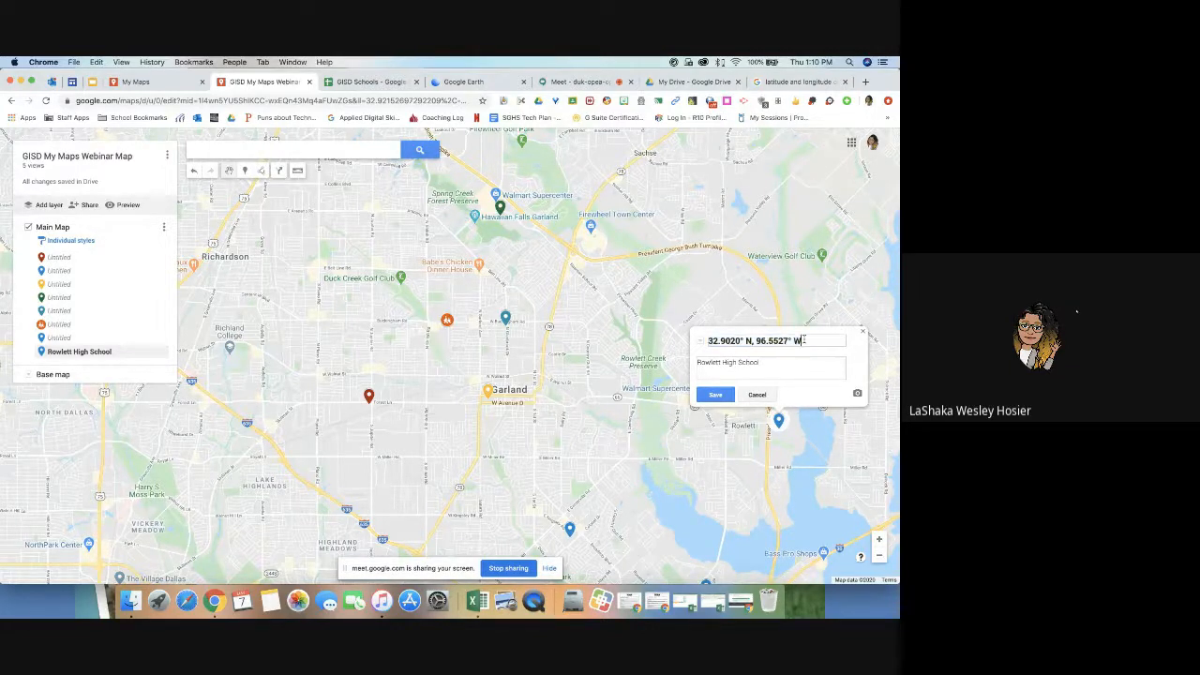
{"action": "key", "text": "BackSpace"}
{"action": "key", "text": "BackSpace"}
{"action": "key", "text": "BackSpace"}
{"action": "key", "text": "BackSpace"}
{"action": "key", "text": "BackSpace"}
{"action": "key", "text": "BackSpace"}
{"action": "key", "text": "BackSpace"}
{"action": "key", "text": "BackSpace"}
{"action": "key", "text": "BackSpace"}
{"action": "key", "text": "BackSpace"}
{"action": "key", "text": "BackSpace"}
{"action": "key", "text": "BackSpace"}
{"action": "key", "text": "BackSpace"}
{"action": "key", "text": "BackSpace"}
{"action": "key", "text": "BackSpace"}
{"action": "key", "text": "BackSpace"}
{"action": "key", "text": "BackSpace"}
{"action": "key", "text": "BackSpace"}
{"action": "key", "text": "BackSpace"}
{"action": "key", "text": "BackSpace"}
{"action": "key", "text": "BackSpace"}
{"action": "key", "text": "BackSpace"}
{"action": "key", "text": "BackSpace"}
{"action": "type", "text": "Ro"}
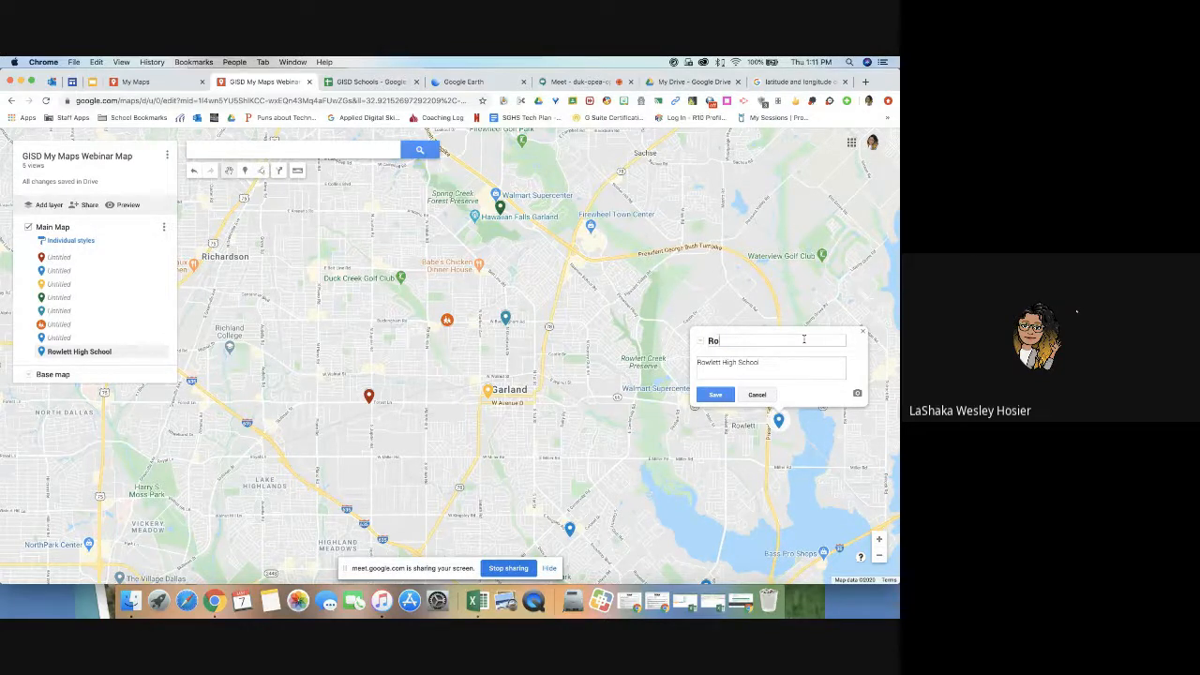
{"action": "type", "text": "wlett High School"}
{"action": "left_click", "coordinate": [712, 394]}
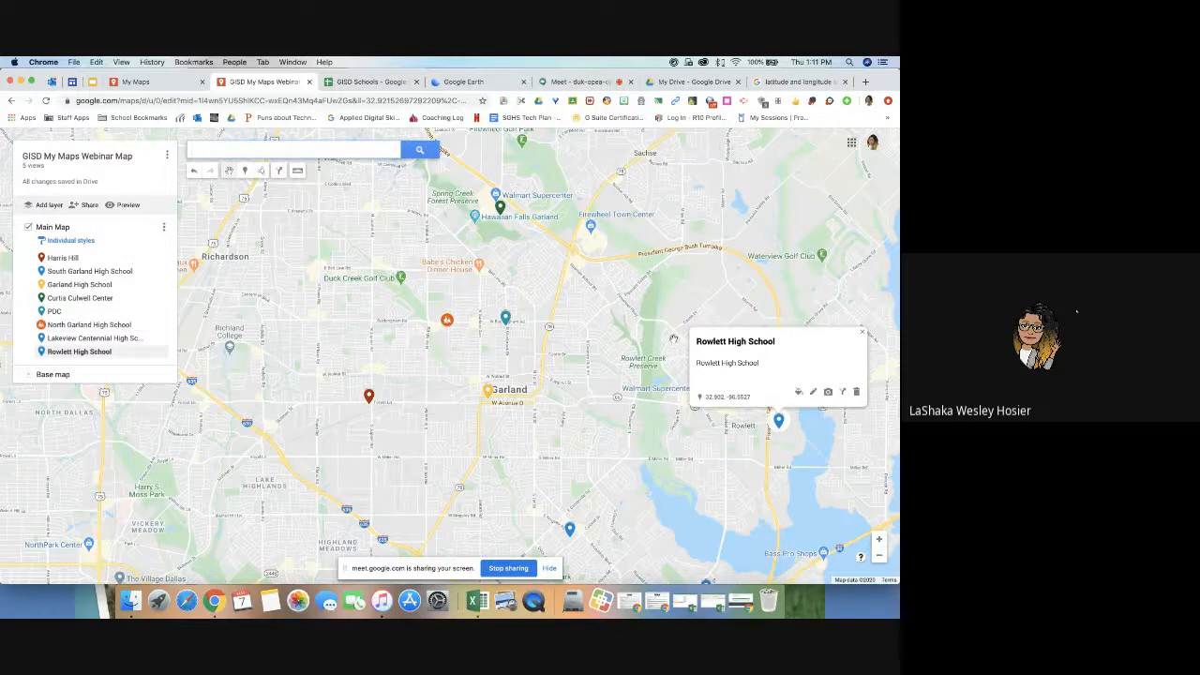
Step: Try red and purple on the Rowlett High School marker, then color it green, RGB (15, 157, 88)
{"action": "left_click", "coordinate": [799, 394]}
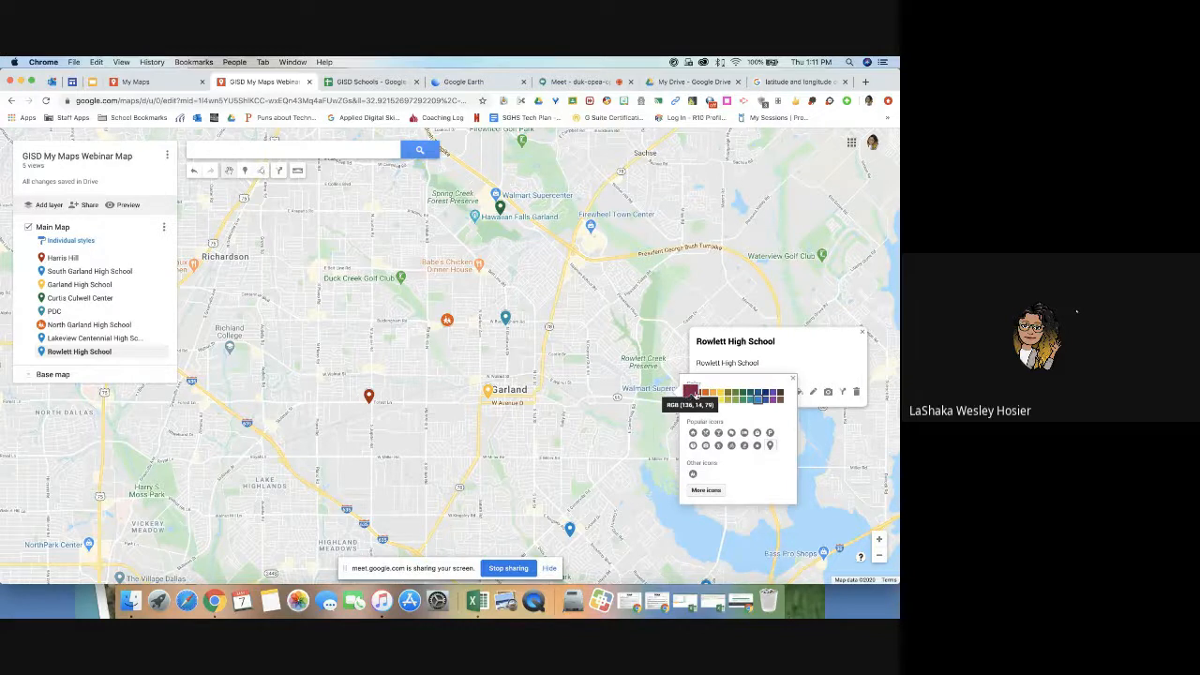
{"action": "left_click", "coordinate": [699, 393]}
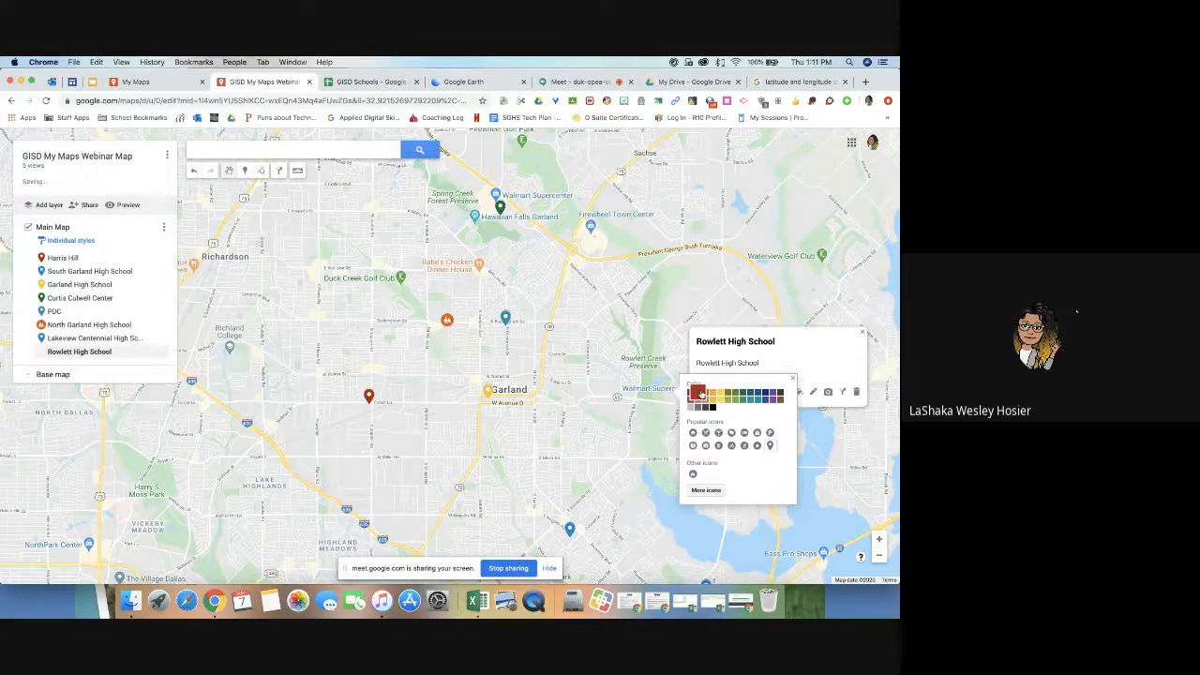
{"action": "left_click", "coordinate": [773, 400]}
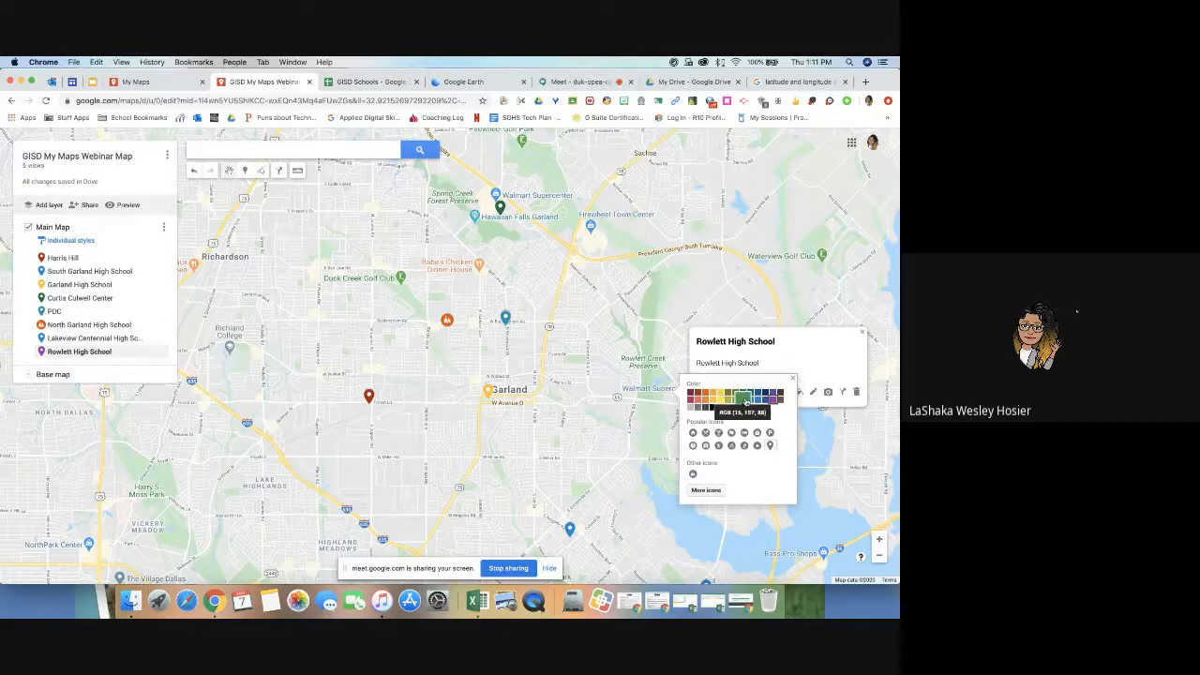
{"action": "left_click", "coordinate": [739, 397]}
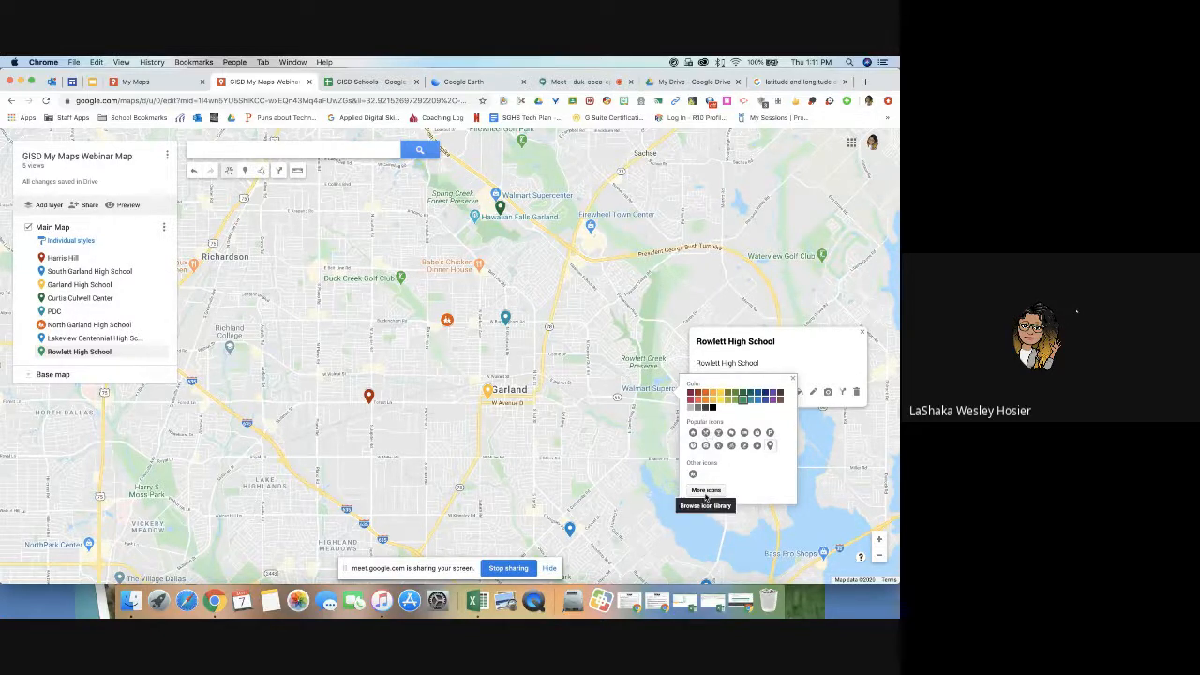
Step: Filter the icon library for "boat" and choose the Sports and Recreation icon for the Rowlett High School marker
{"action": "left_click", "coordinate": [707, 491]}
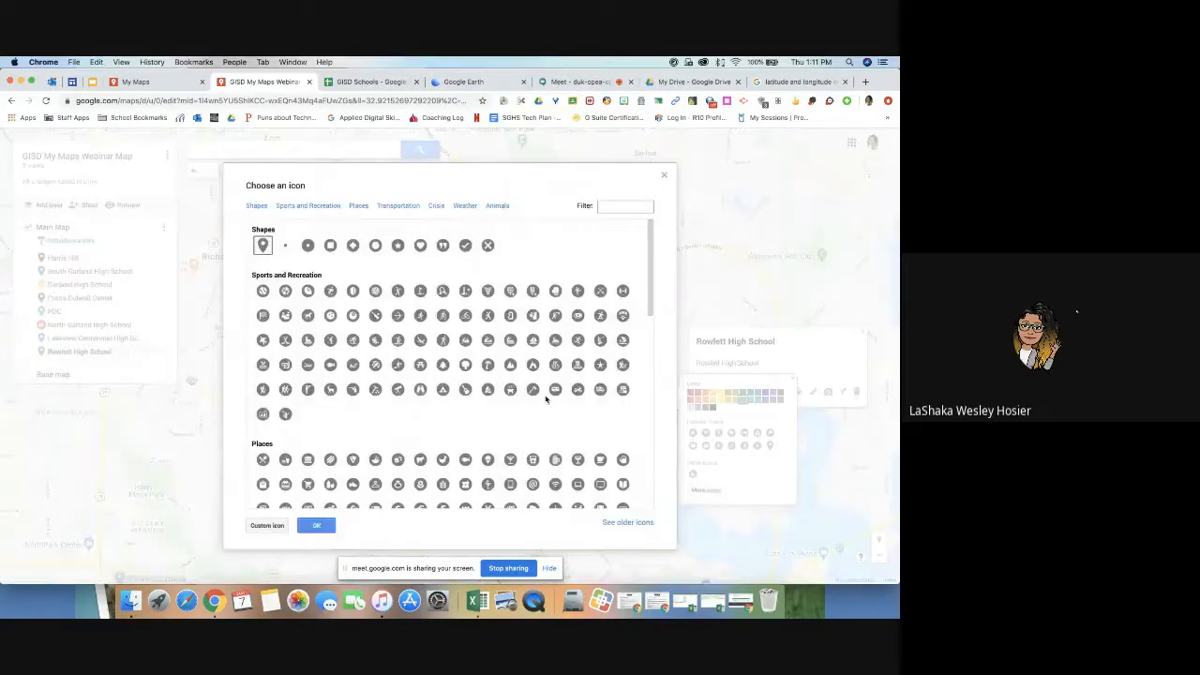
{"action": "scroll", "coordinate": [546, 399], "scroll_direction": "down", "scroll_amount": 10}
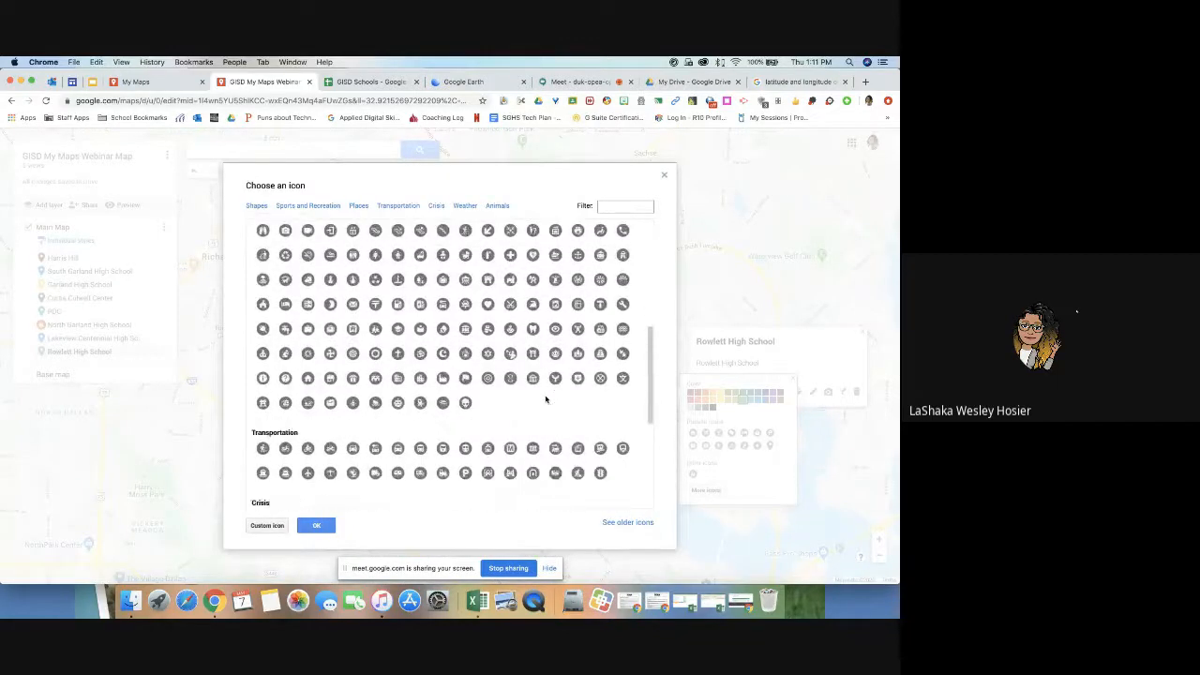
{"action": "scroll", "coordinate": [546, 398], "scroll_direction": "up", "scroll_amount": 10}
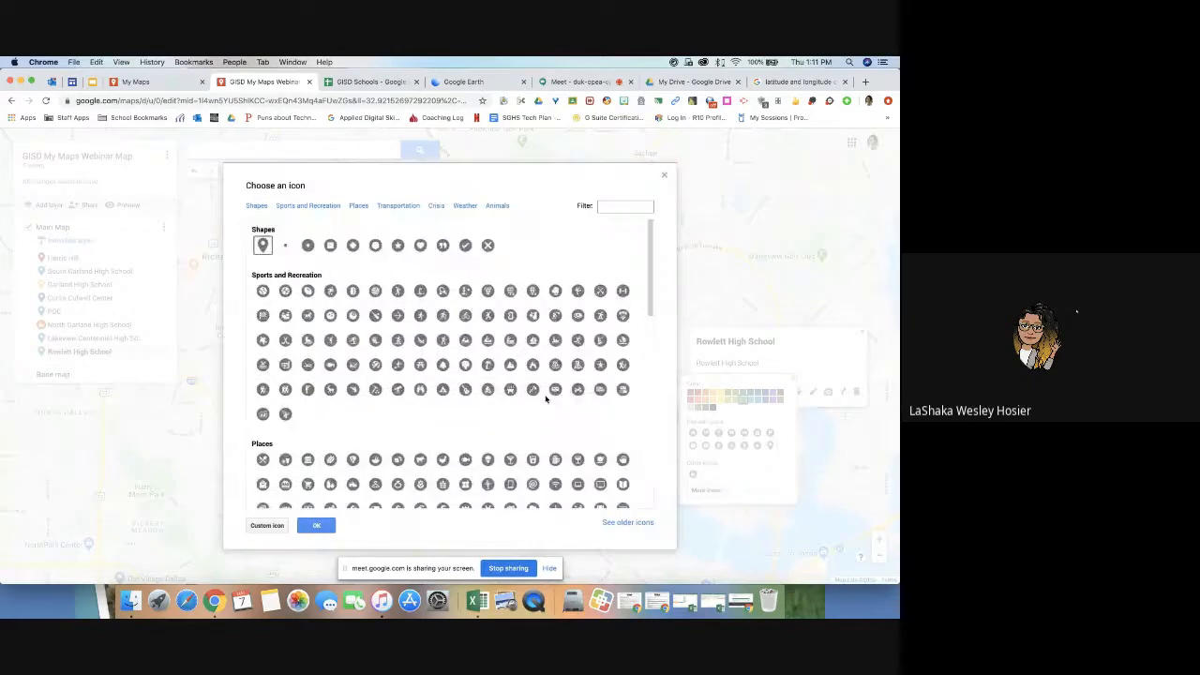
{"action": "left_click", "coordinate": [623, 204]}
{"action": "type", "text": "boat"}
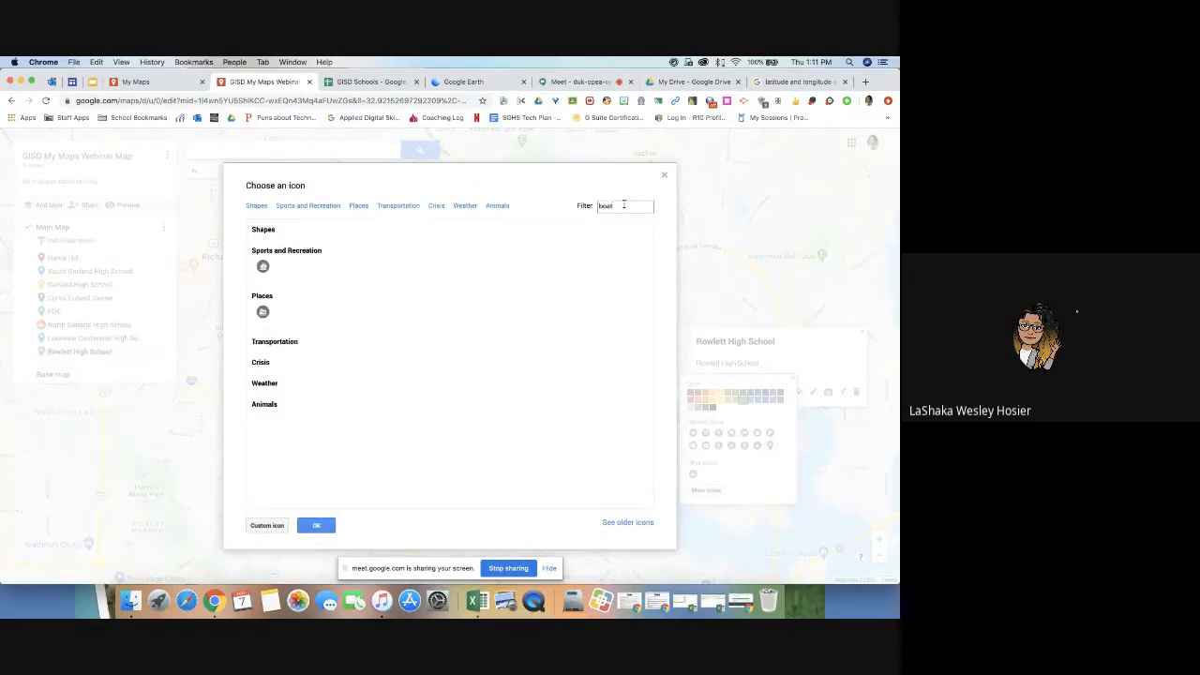
{"action": "left_click", "coordinate": [265, 270]}
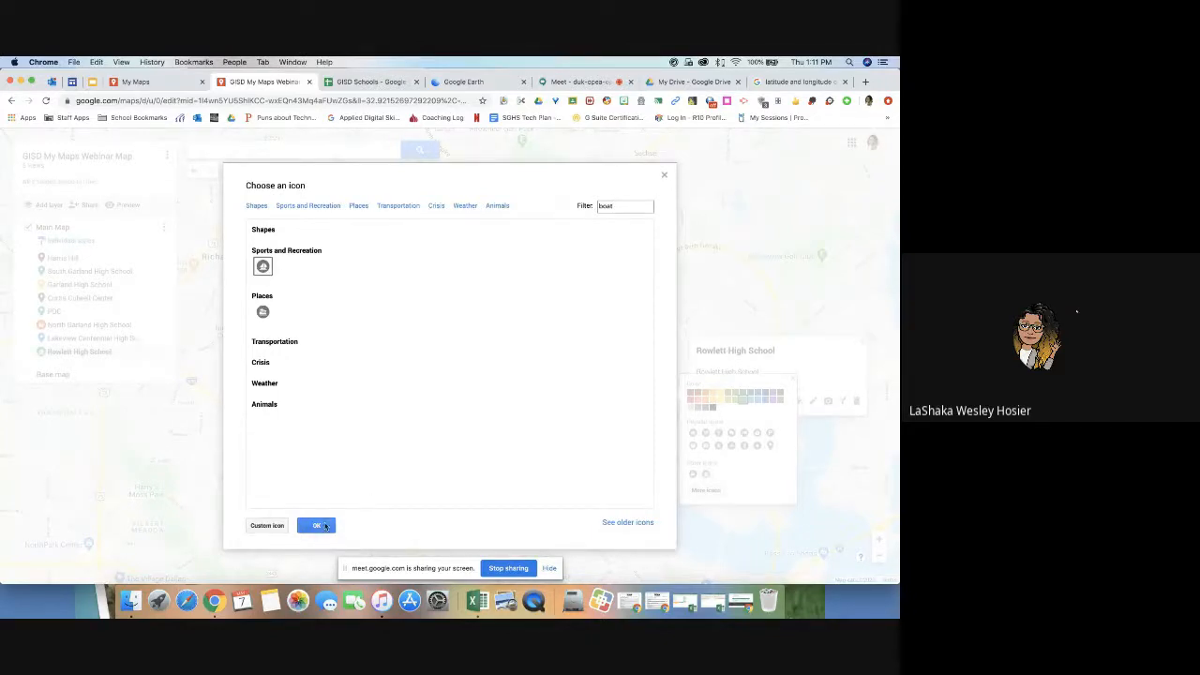
Step: Take a web camera snapshot and import it as a custom icon for the Rowlett High School marker
{"action": "left_click", "coordinate": [267, 525]}
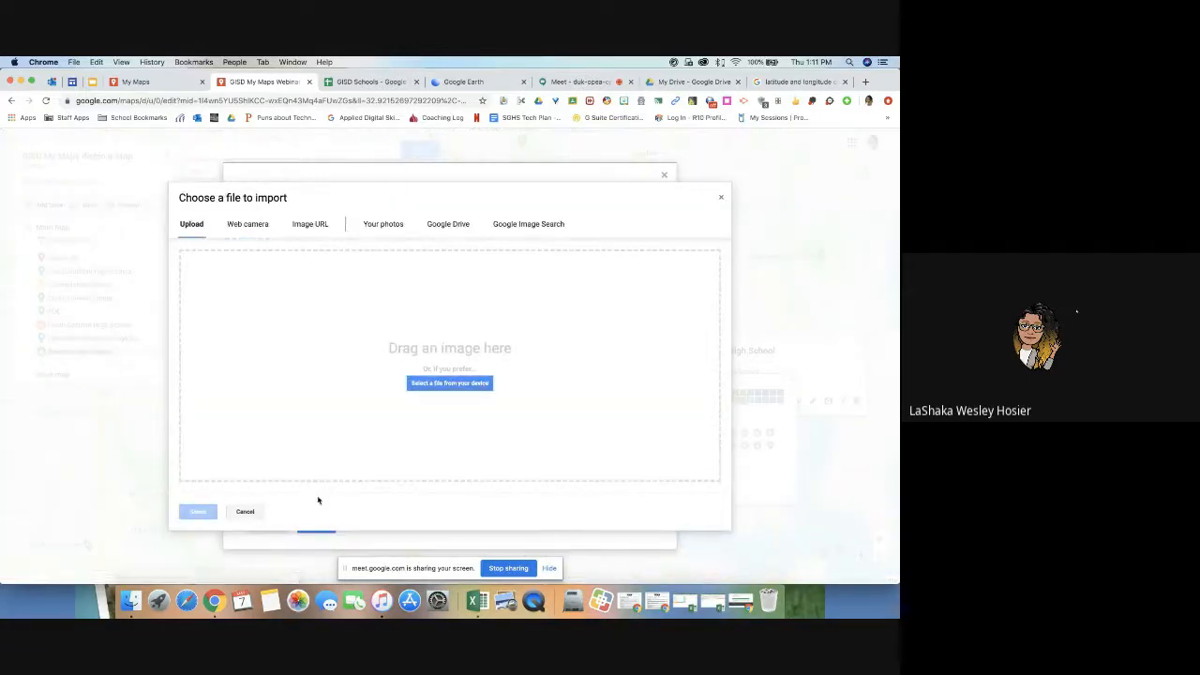
{"action": "left_click", "coordinate": [261, 228]}
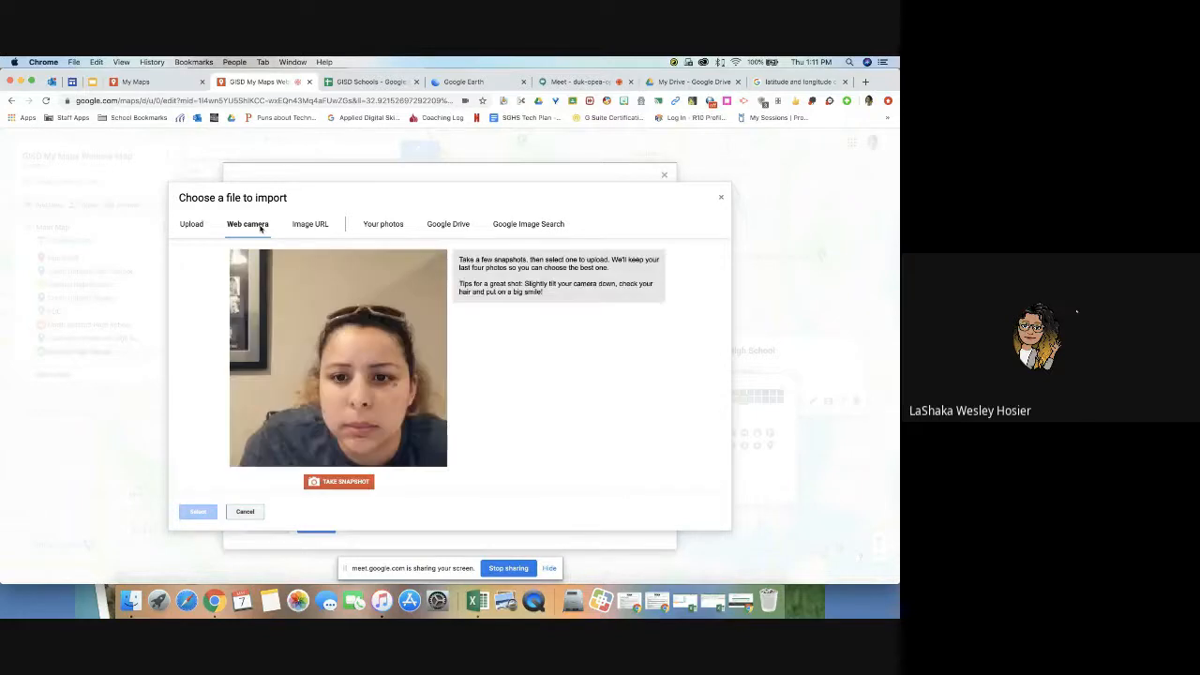
{"action": "left_click", "coordinate": [350, 482]}
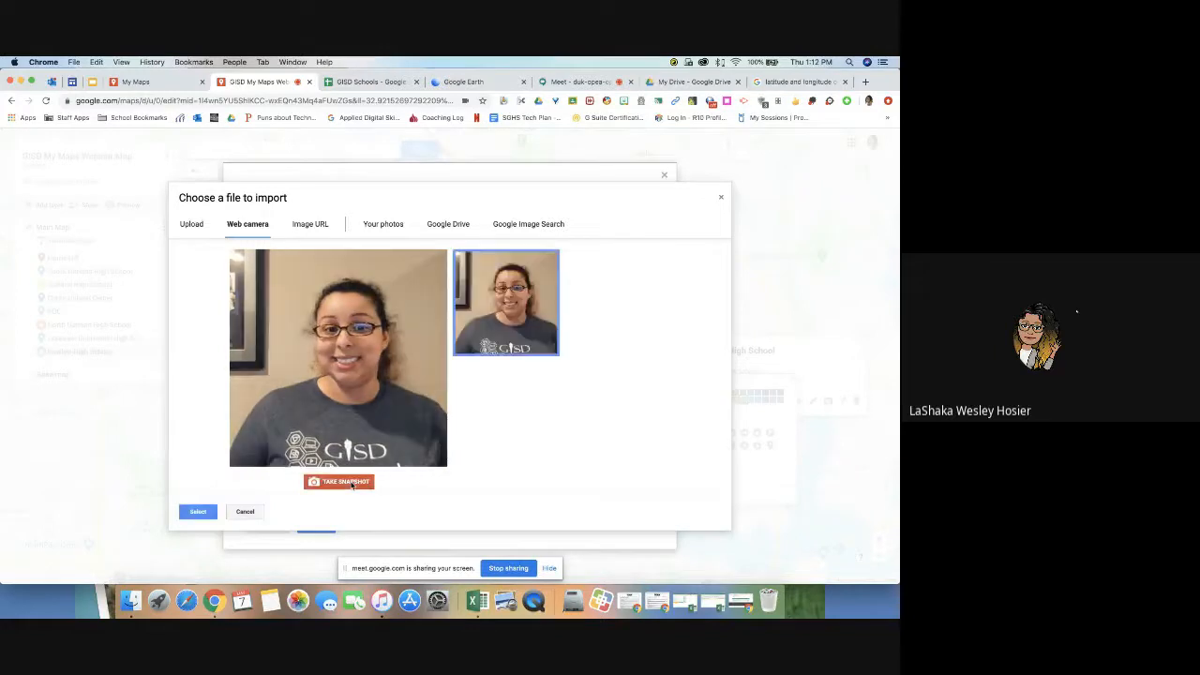
{"action": "left_click", "coordinate": [208, 511]}
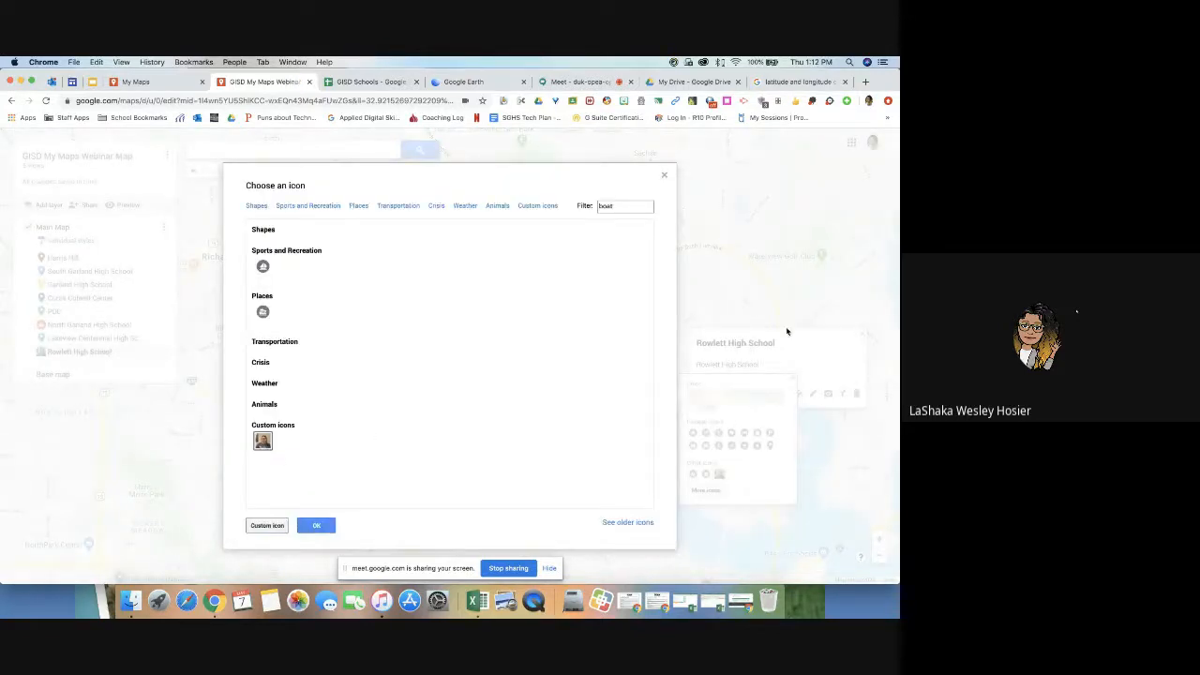
Step: Search Google Images for "rowlett high school" and try to import the first maroon R eagle logo as a custom icon
{"action": "left_click", "coordinate": [266, 525]}
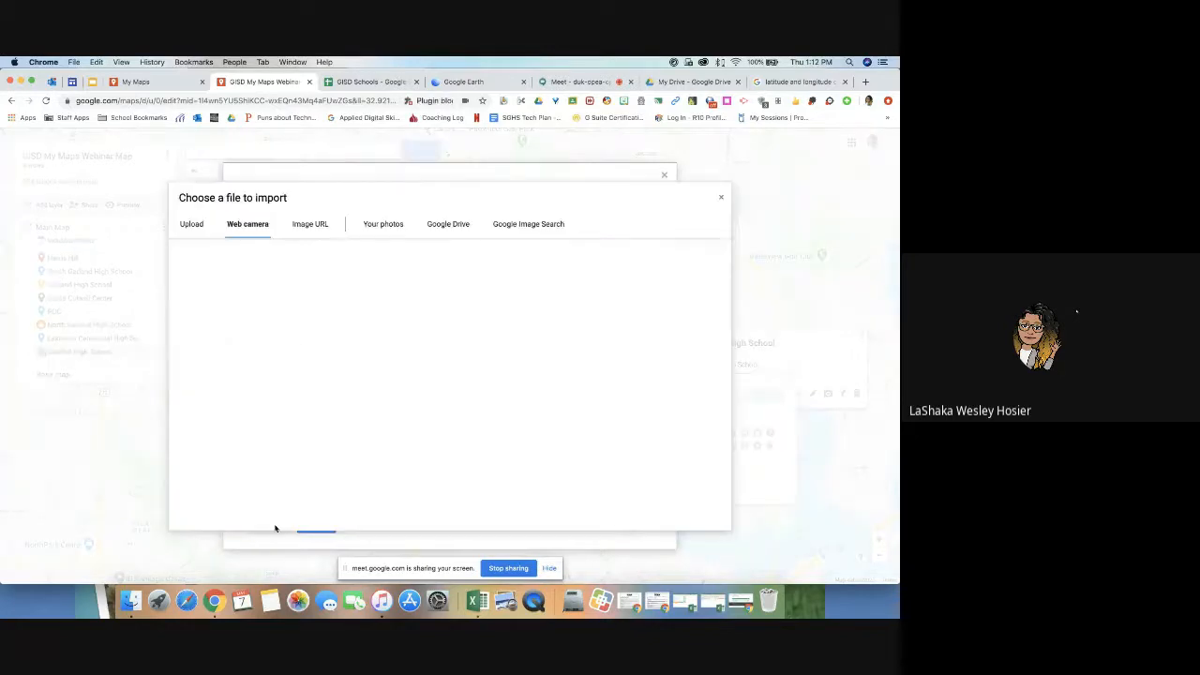
{"action": "left_click", "coordinate": [518, 225]}
{"action": "type", "text": "roiwaa"}
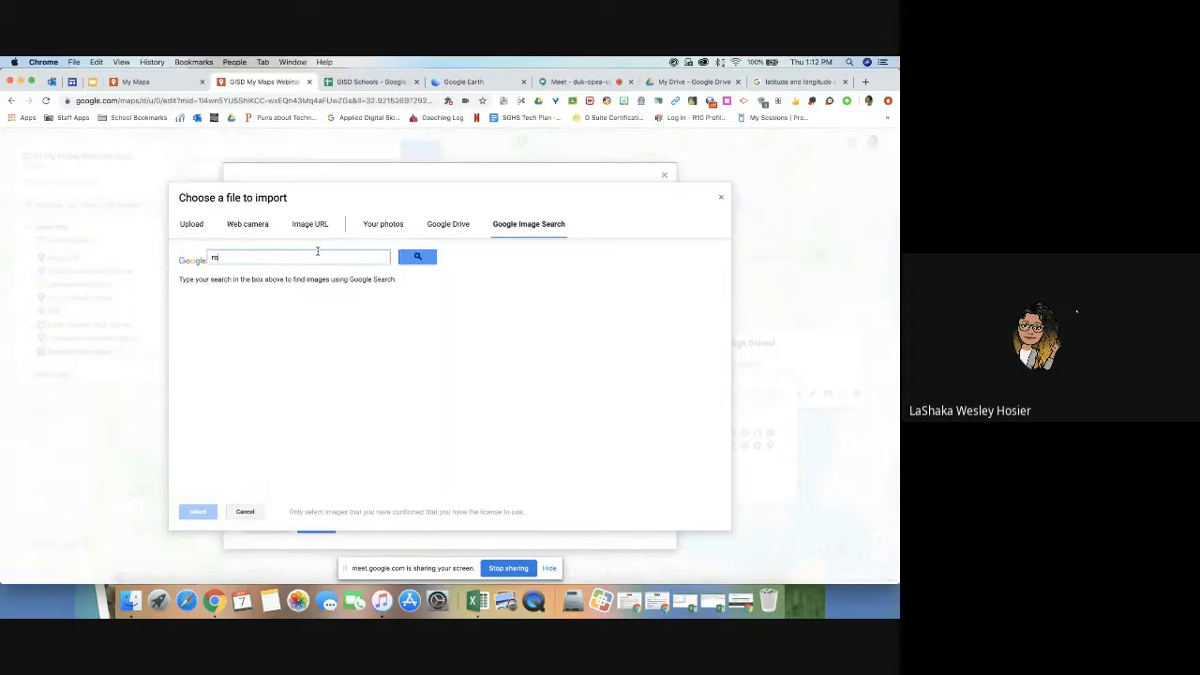
{"action": "key", "text": "BackSpace"}
{"action": "key", "text": "BackSpace"}
{"action": "type", "text": "tt"}
{"action": "key", "text": "BackSpace"}
{"action": "key", "text": "BackSpace"}
{"action": "key", "text": "BackSpace"}
{"action": "key", "text": "BackSpace"}
{"action": "type", "text": "lett high school"}
{"action": "key", "text": "Return"}
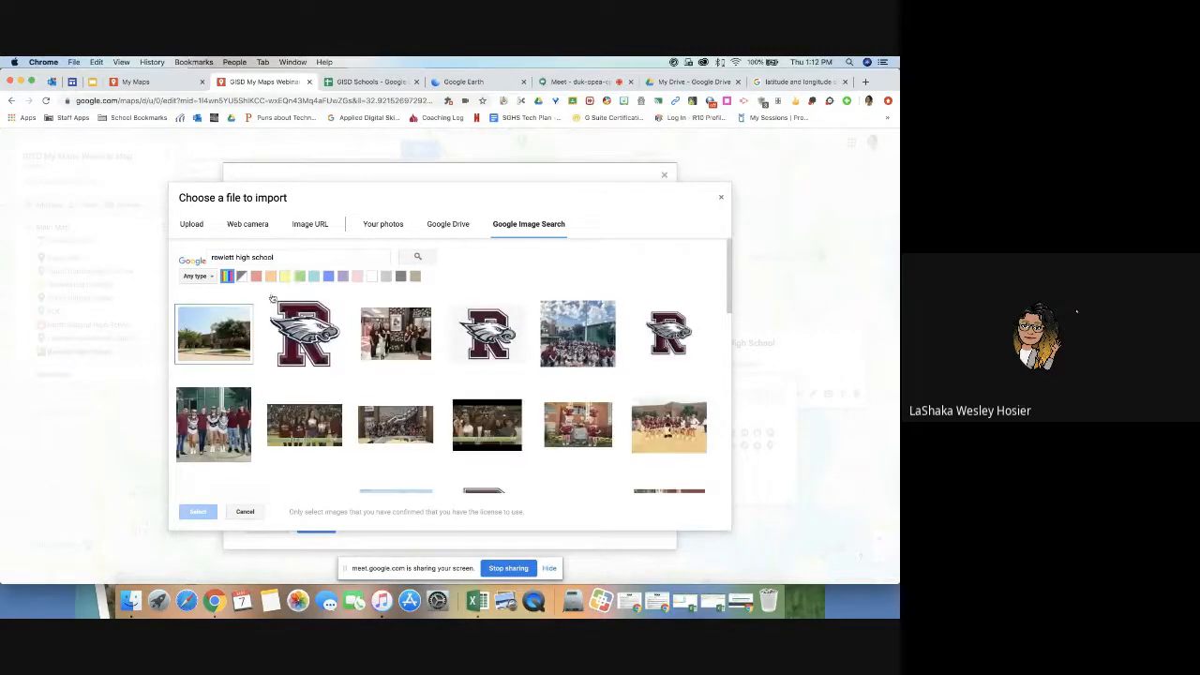
{"action": "left_click", "coordinate": [313, 320]}
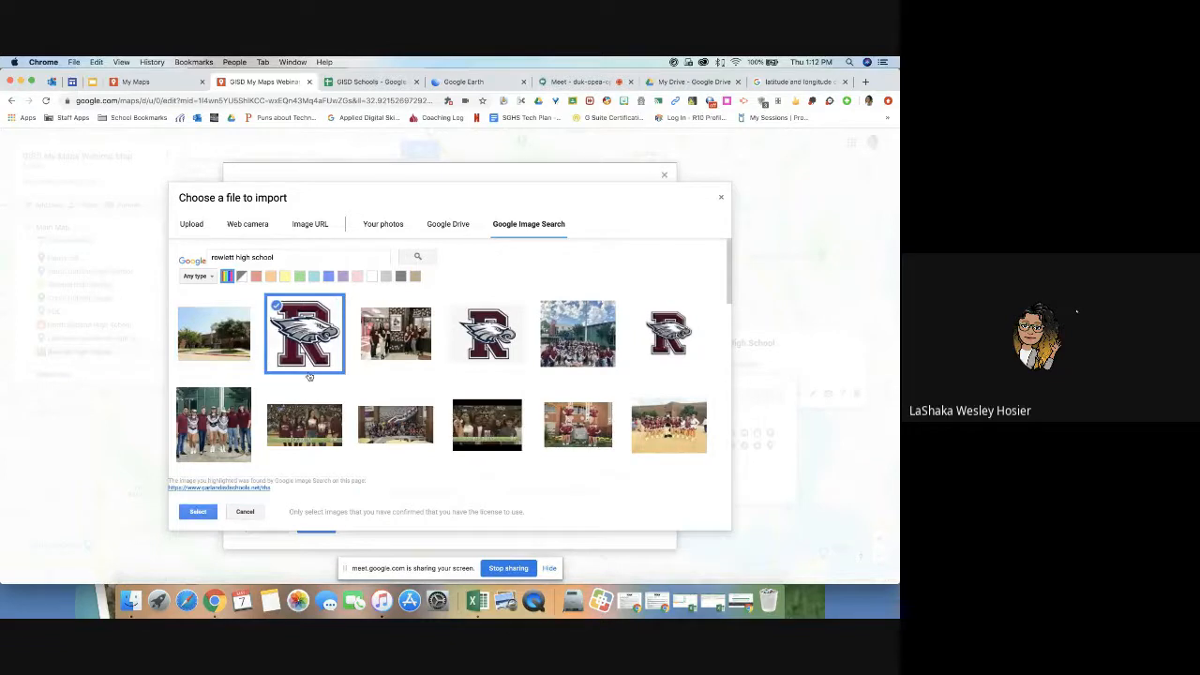
{"action": "left_click", "coordinate": [200, 512]}
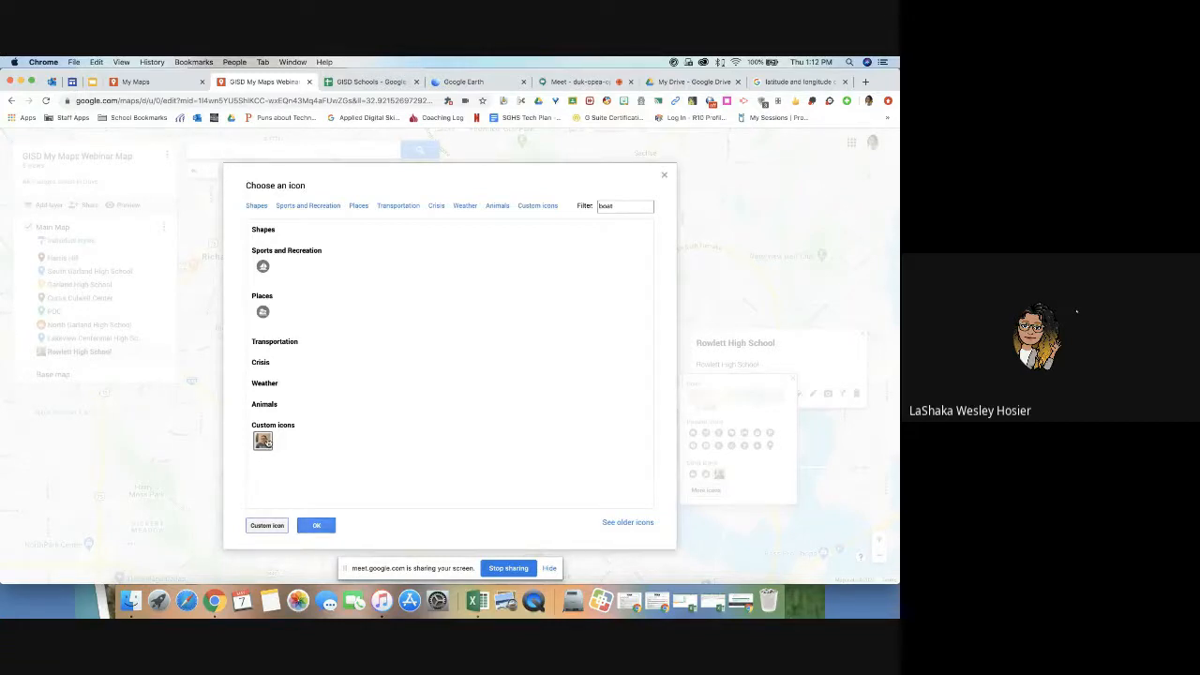
Step: Try once more to import the maroon R eagle logo as a custom icon and confirm the marker's icon selection
{"action": "left_click", "coordinate": [268, 526]}
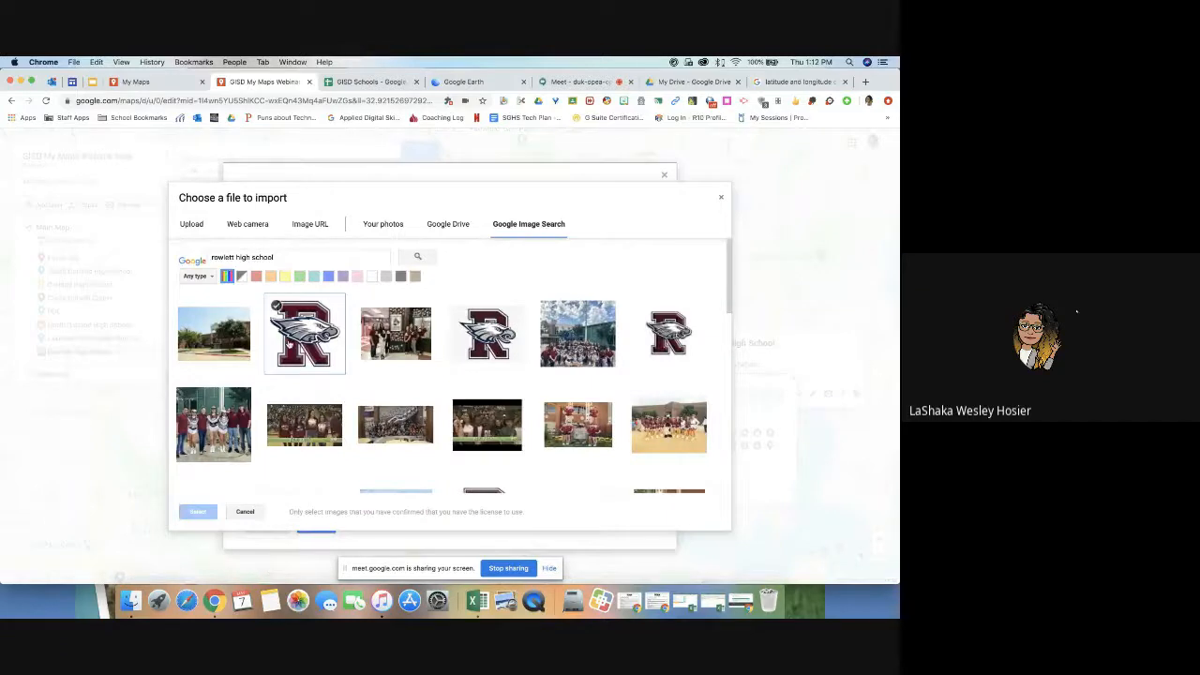
{"action": "left_click", "coordinate": [281, 328]}
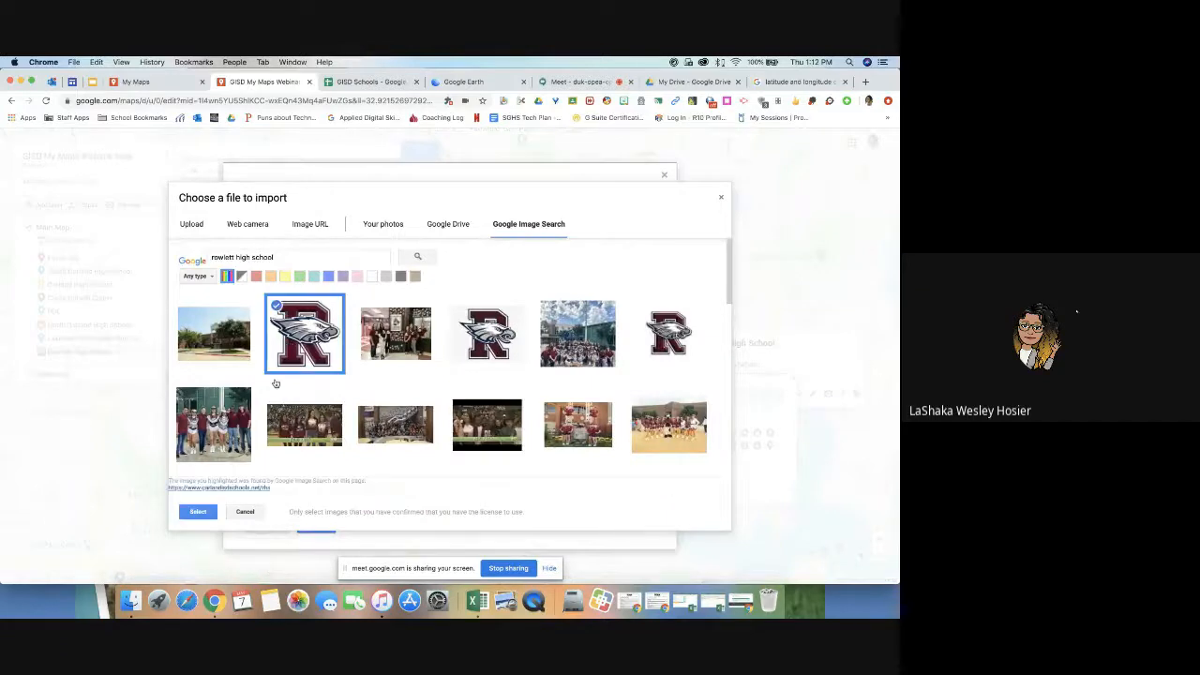
{"action": "left_click", "coordinate": [199, 512]}
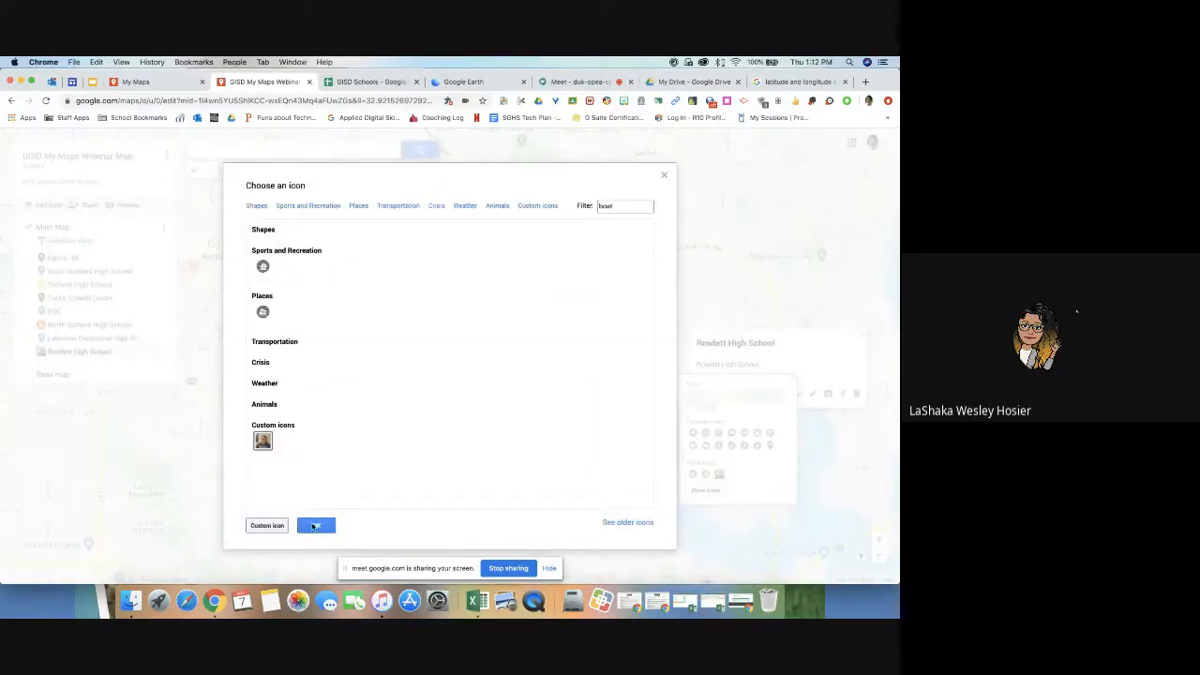
{"action": "left_click", "coordinate": [314, 526]}
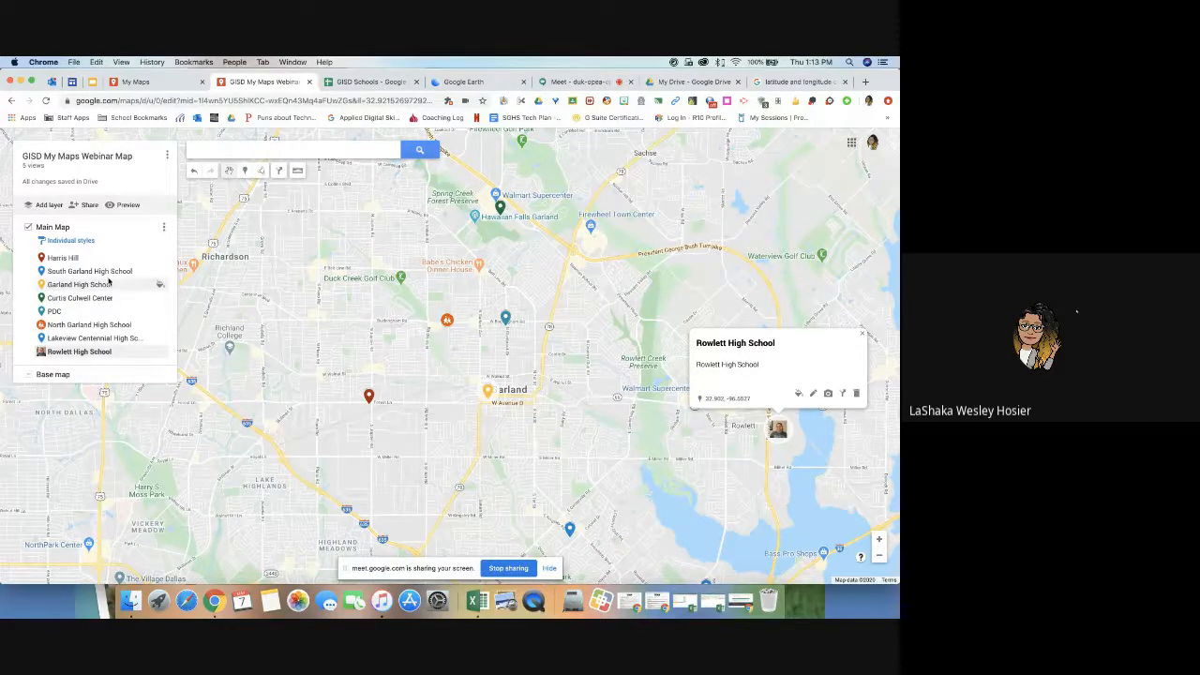
Step: Search YouTube for "rowlett high school", attach the "Garland ISD: Rowlett High School 20th Anniversary" video to the Rowlett High School marker, and save it
{"action": "left_click", "coordinate": [827, 395]}
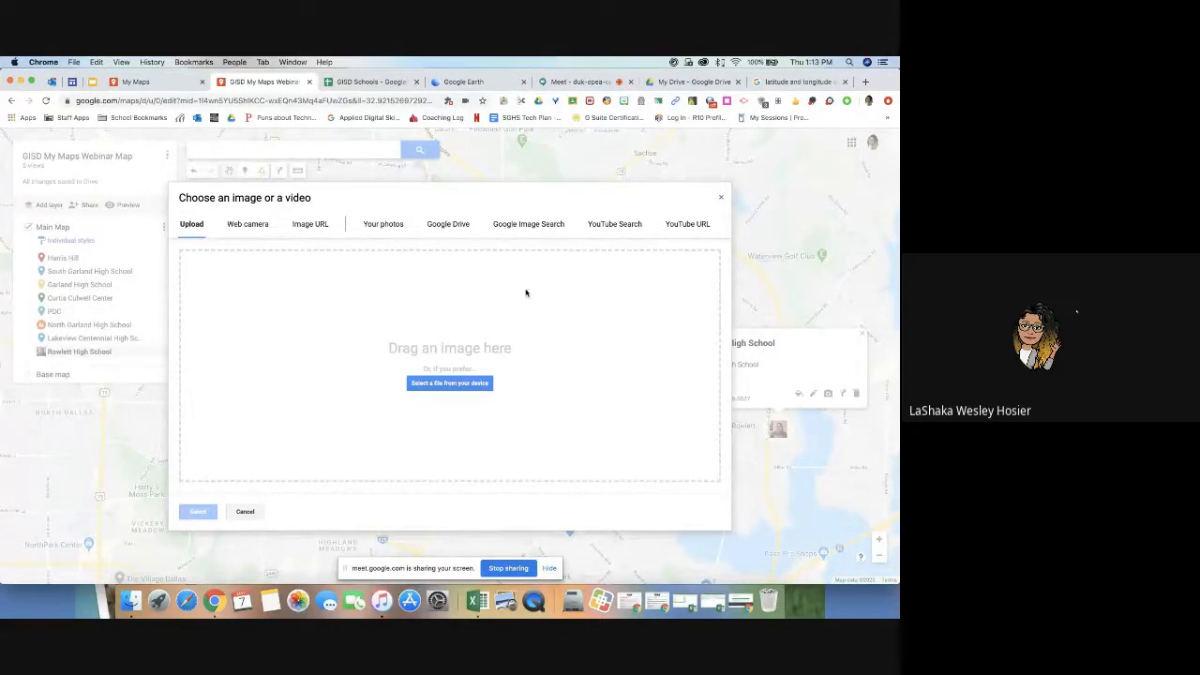
{"action": "left_click", "coordinate": [617, 227]}
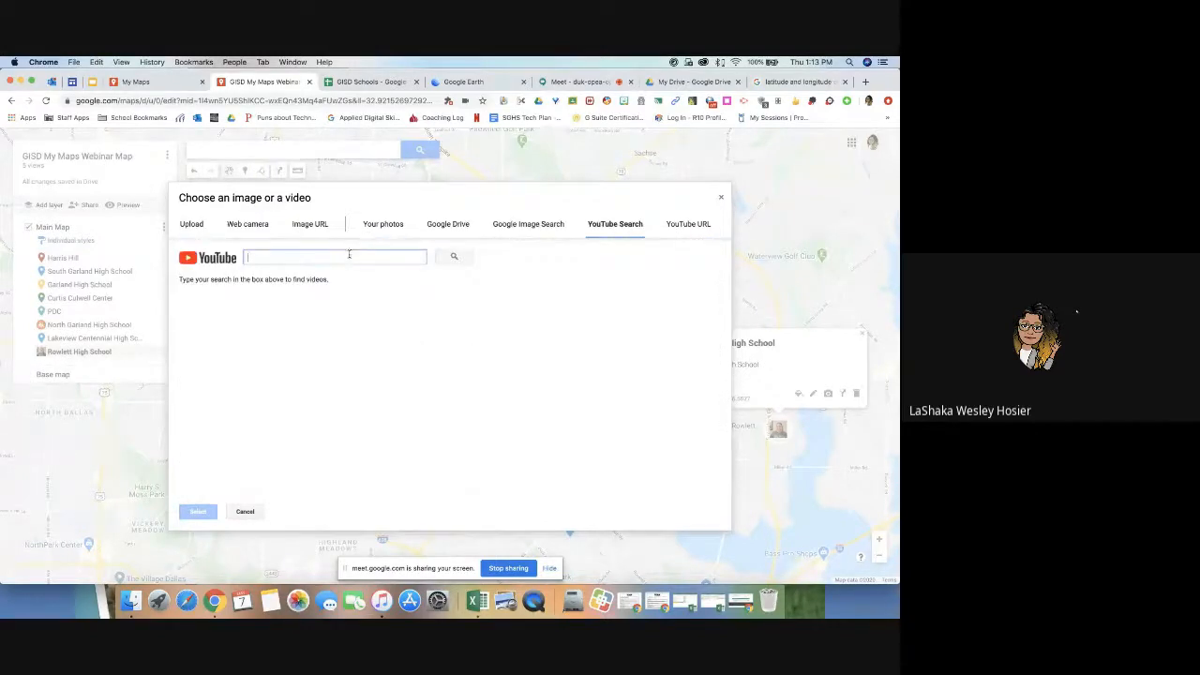
{"action": "type", "text": "rowlet"}
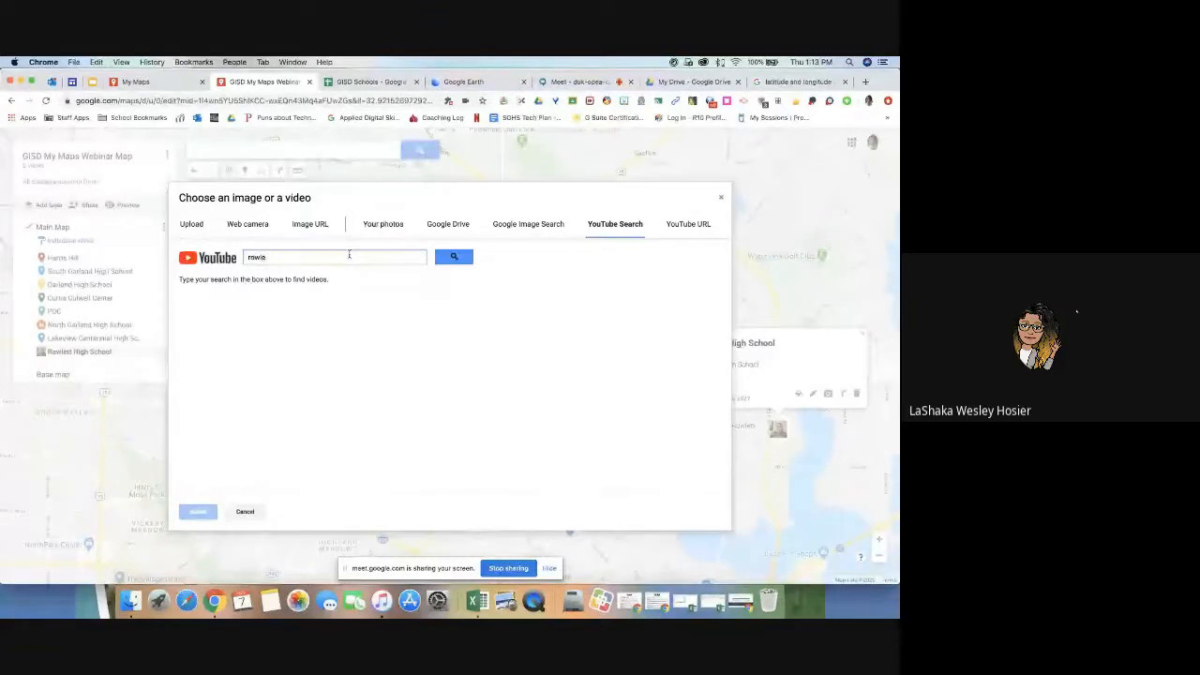
{"action": "type", "text": "t high school"}
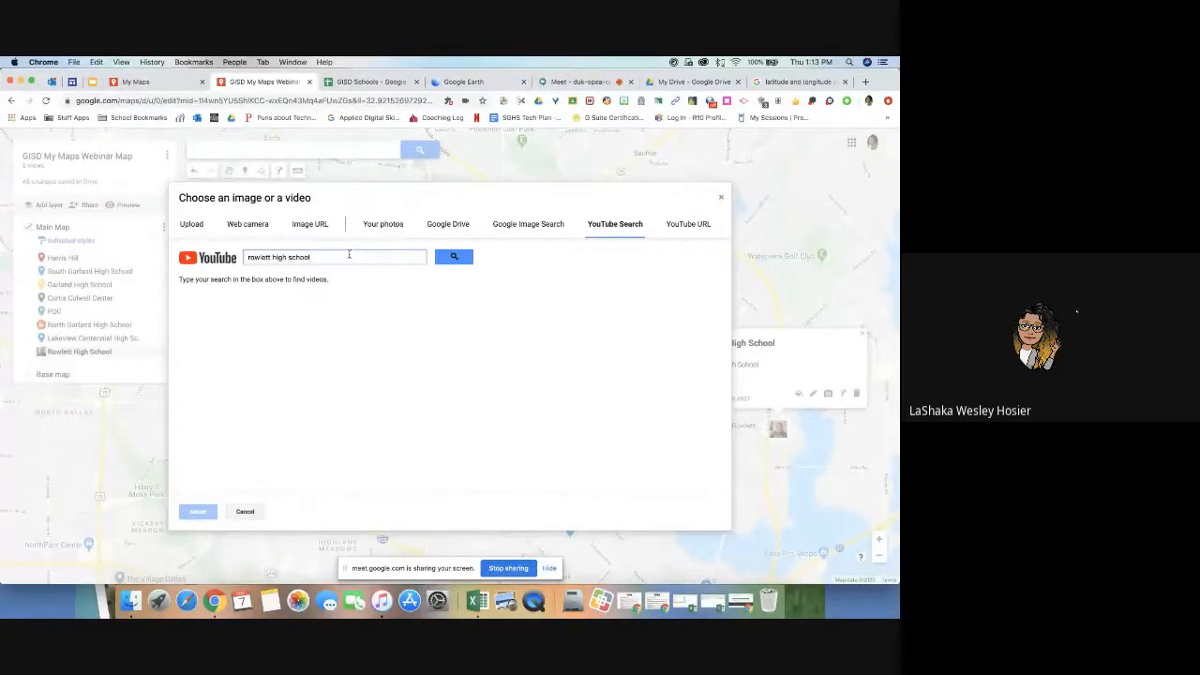
{"action": "key", "text": "Return"}
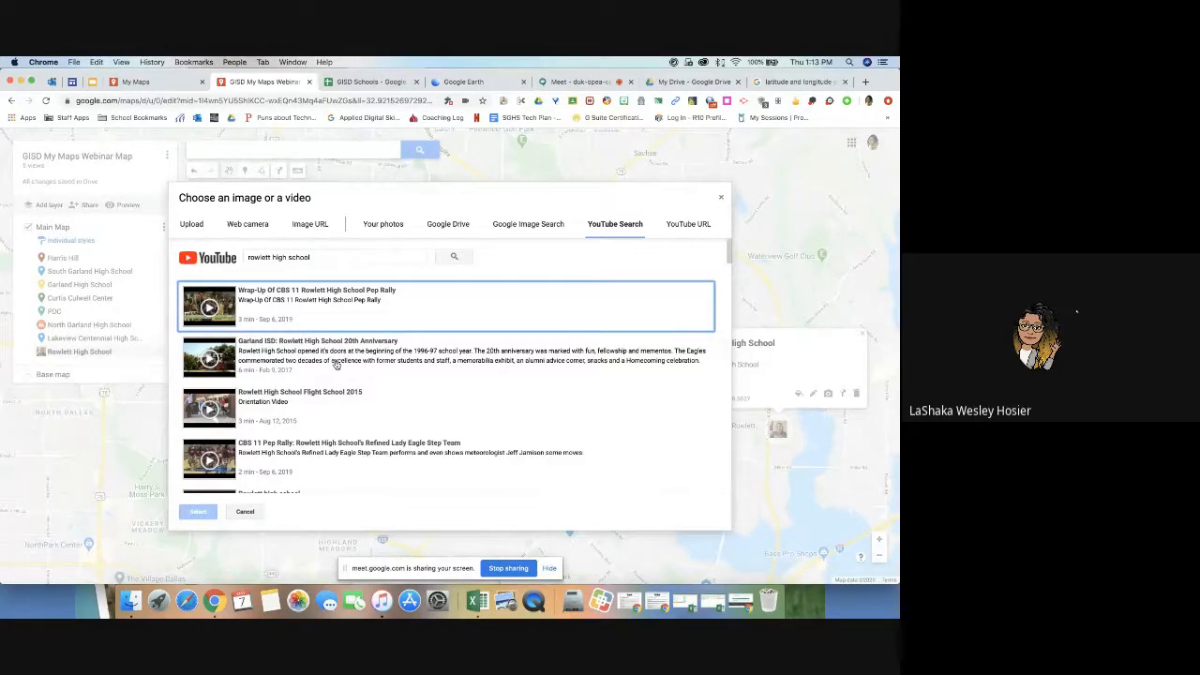
{"action": "left_click", "coordinate": [336, 365]}
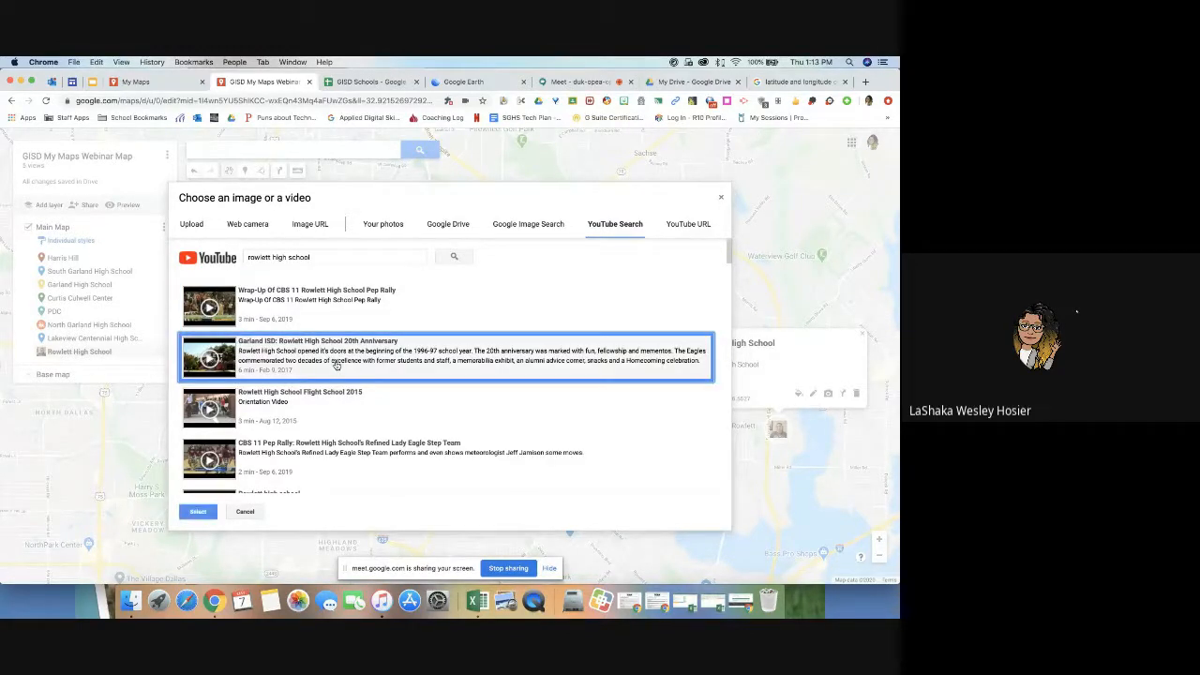
{"action": "left_click", "coordinate": [198, 512]}
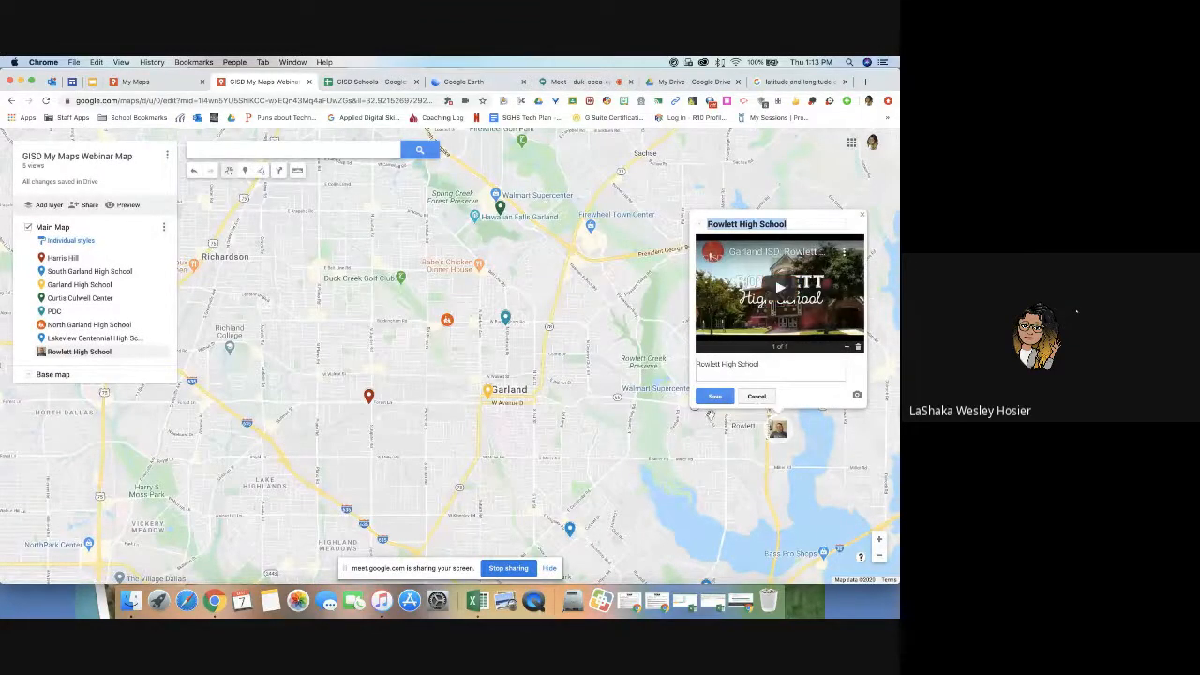
{"action": "left_click", "coordinate": [714, 396]}
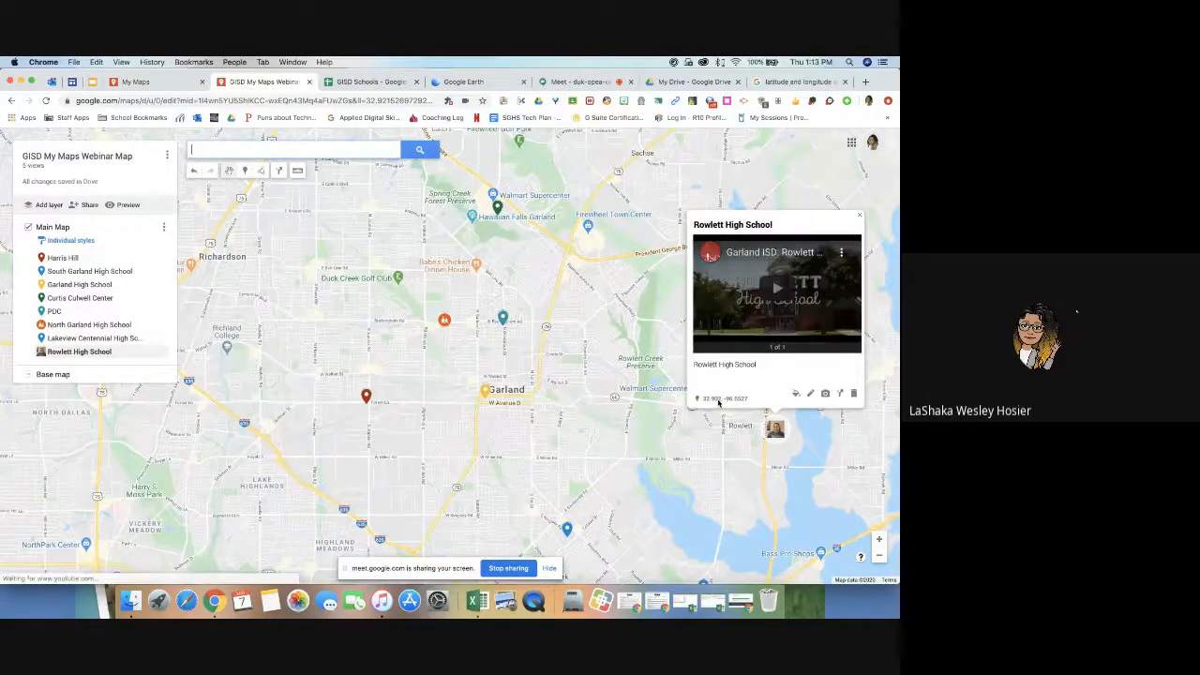
Step: View the Garland High School card, reopen Rowlett High School, and briefly play its attached video before pausing it
{"action": "left_click", "coordinate": [485, 391]}
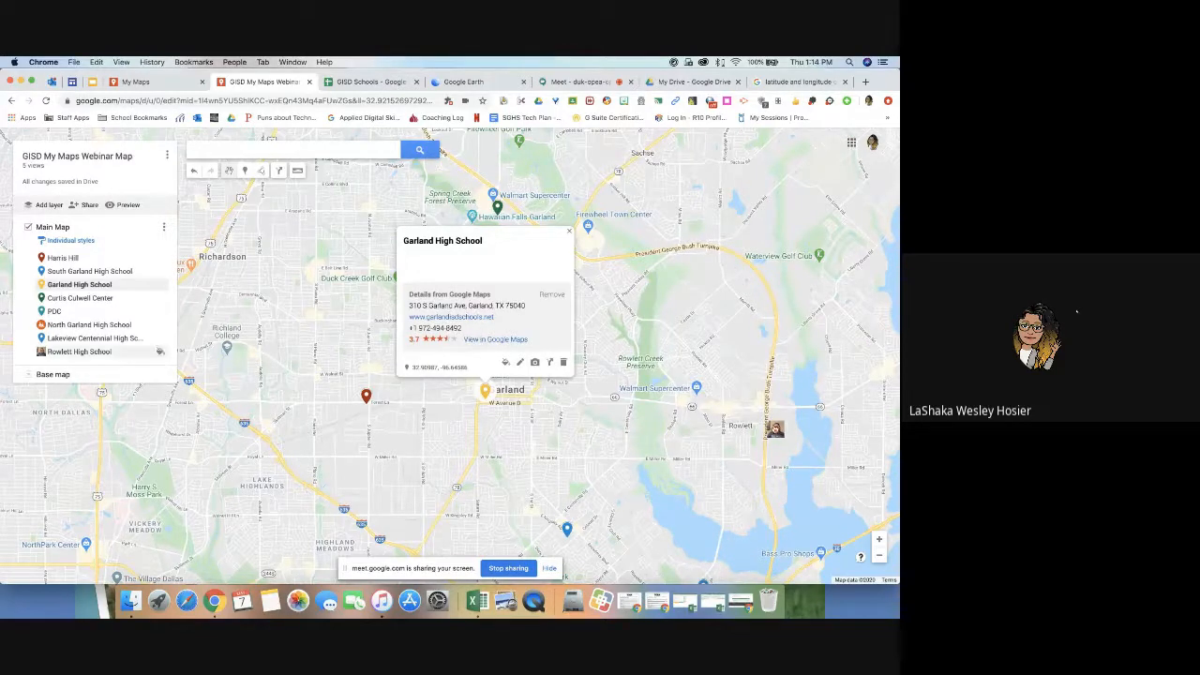
{"action": "left_click", "coordinate": [777, 431]}
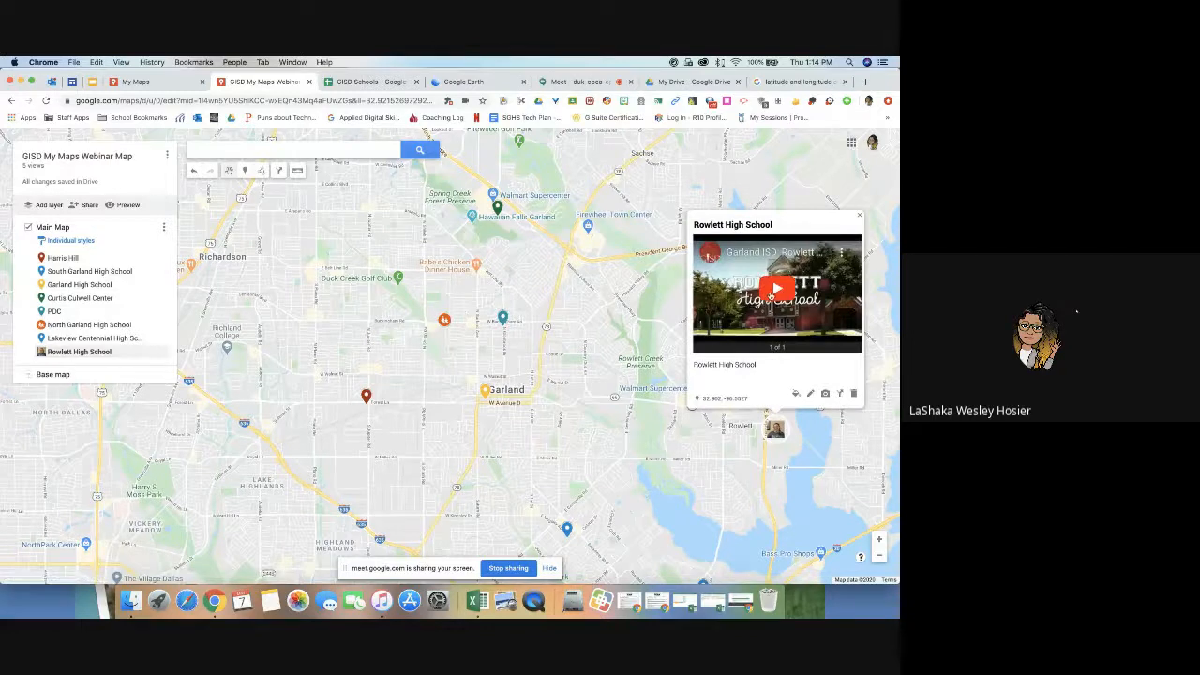
{"action": "left_click", "coordinate": [773, 291]}
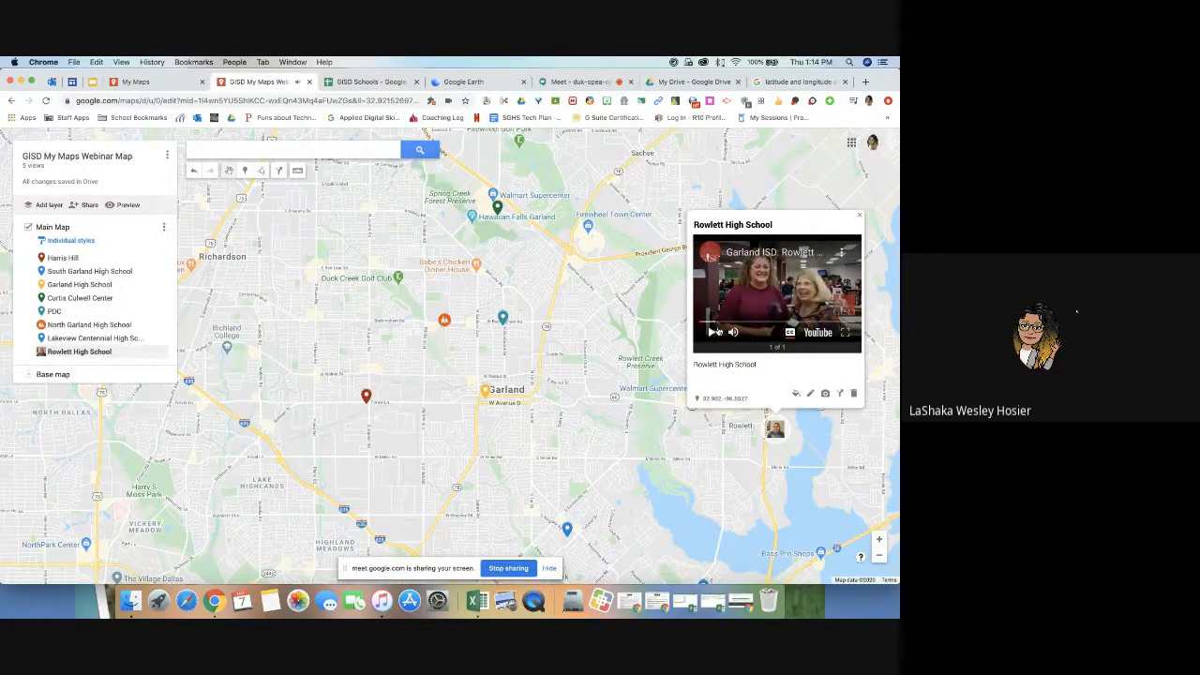
{"action": "left_click", "coordinate": [714, 331]}
Step: Search Google Images for "rowlett high school" and try to add the first maroon R eagle logo to the Rowlett High School card
{"action": "left_click", "coordinate": [825, 393]}
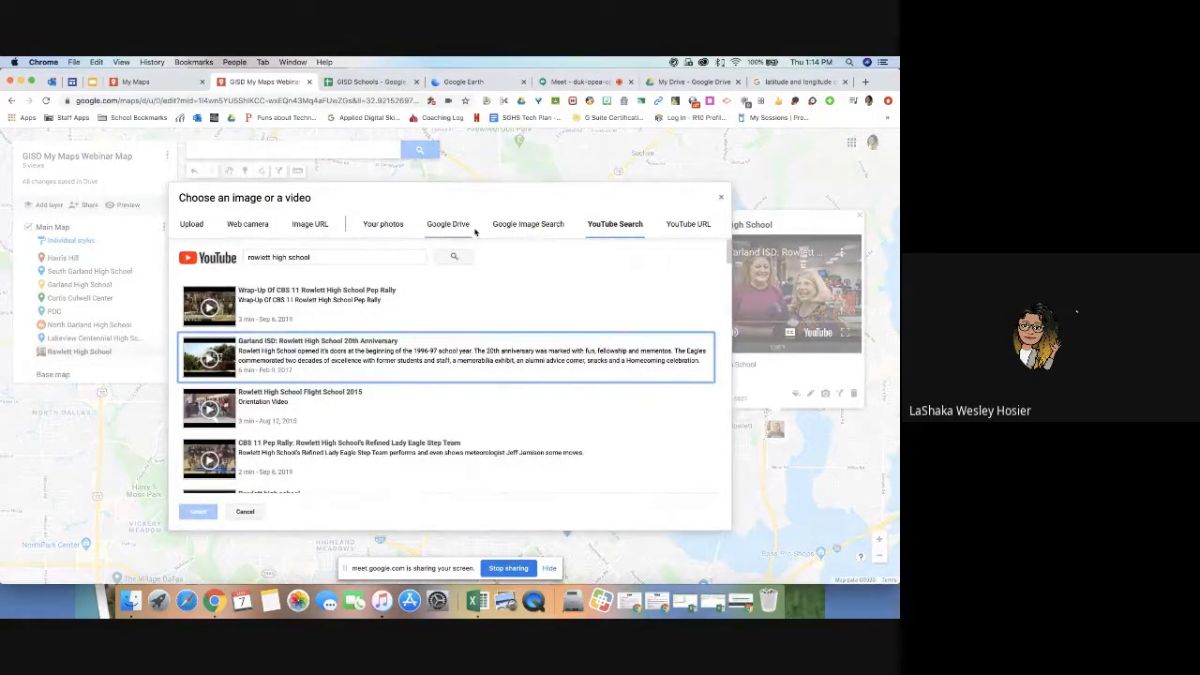
{"action": "left_click", "coordinate": [527, 228]}
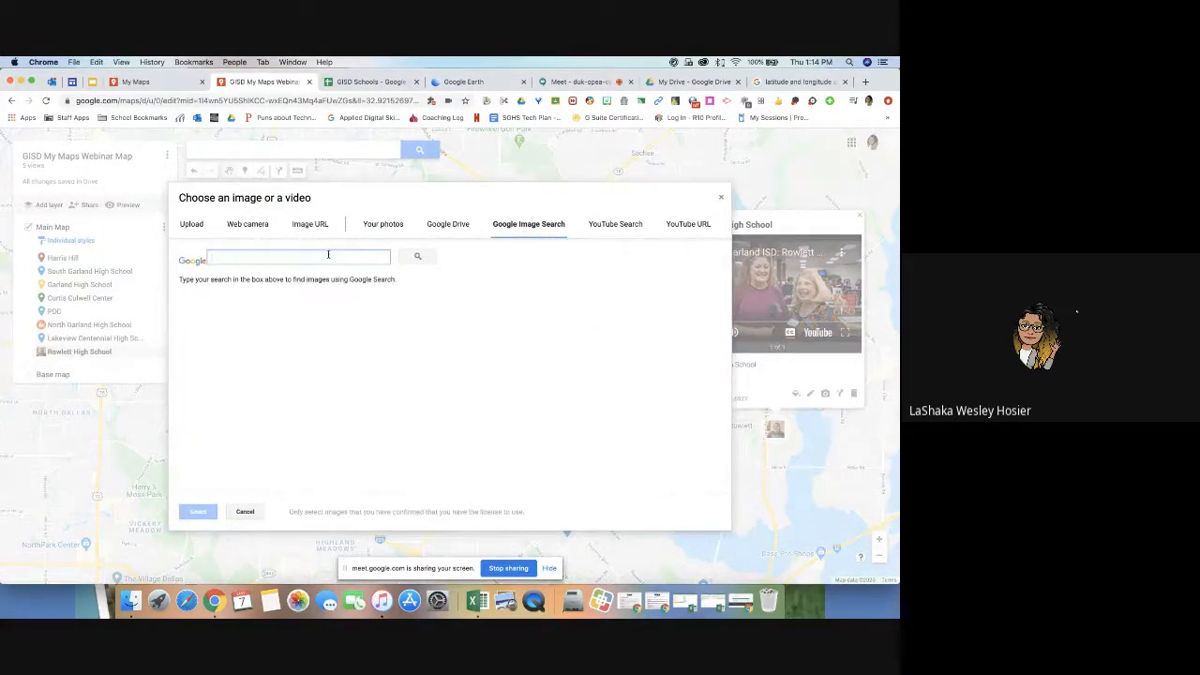
{"action": "type", "text": "rowlett"}
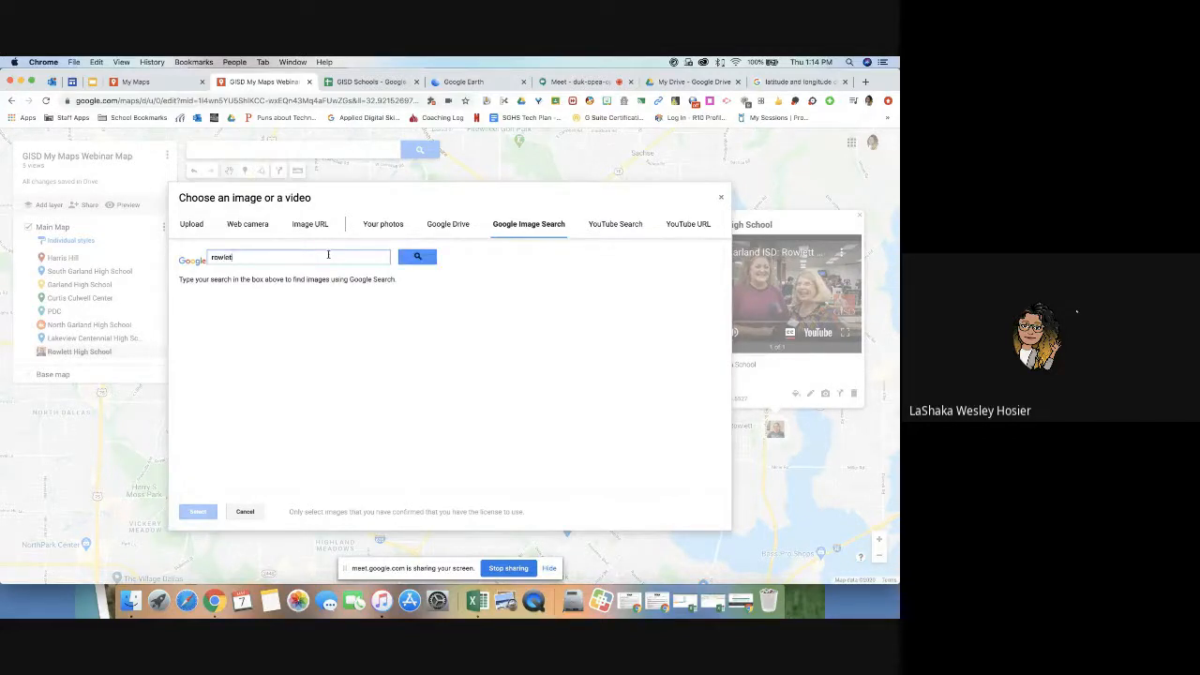
{"action": "key", "text": "Return"}
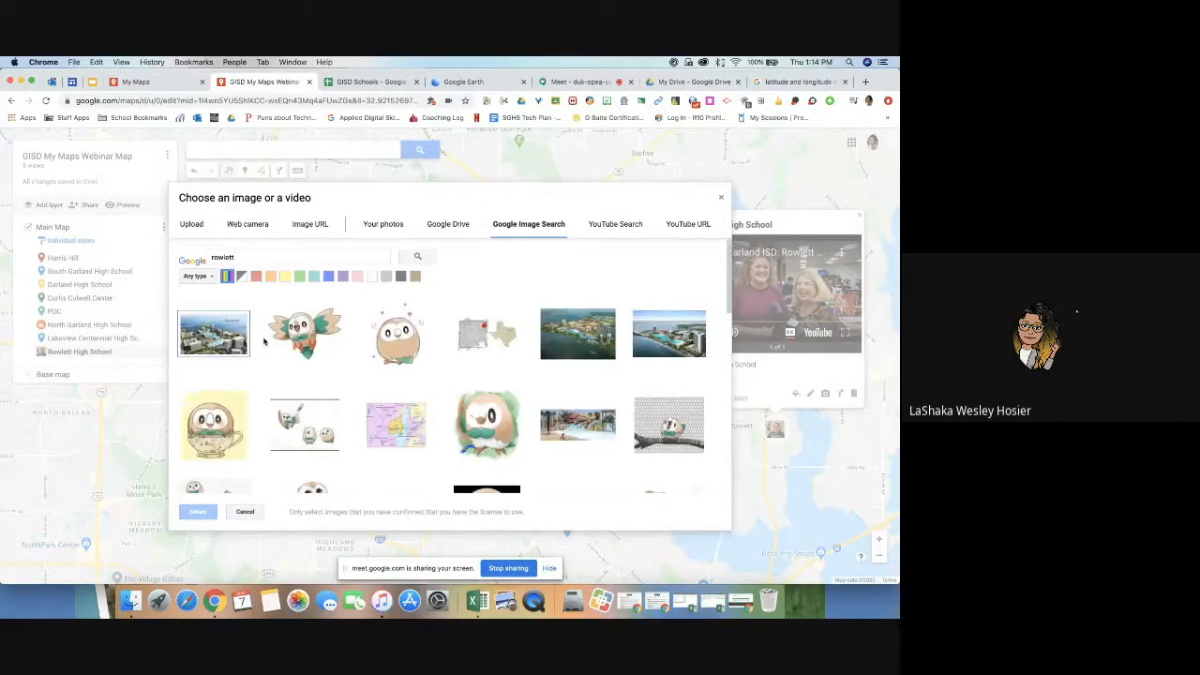
{"action": "left_click", "coordinate": [287, 257]}
{"action": "type", "text": "high"}
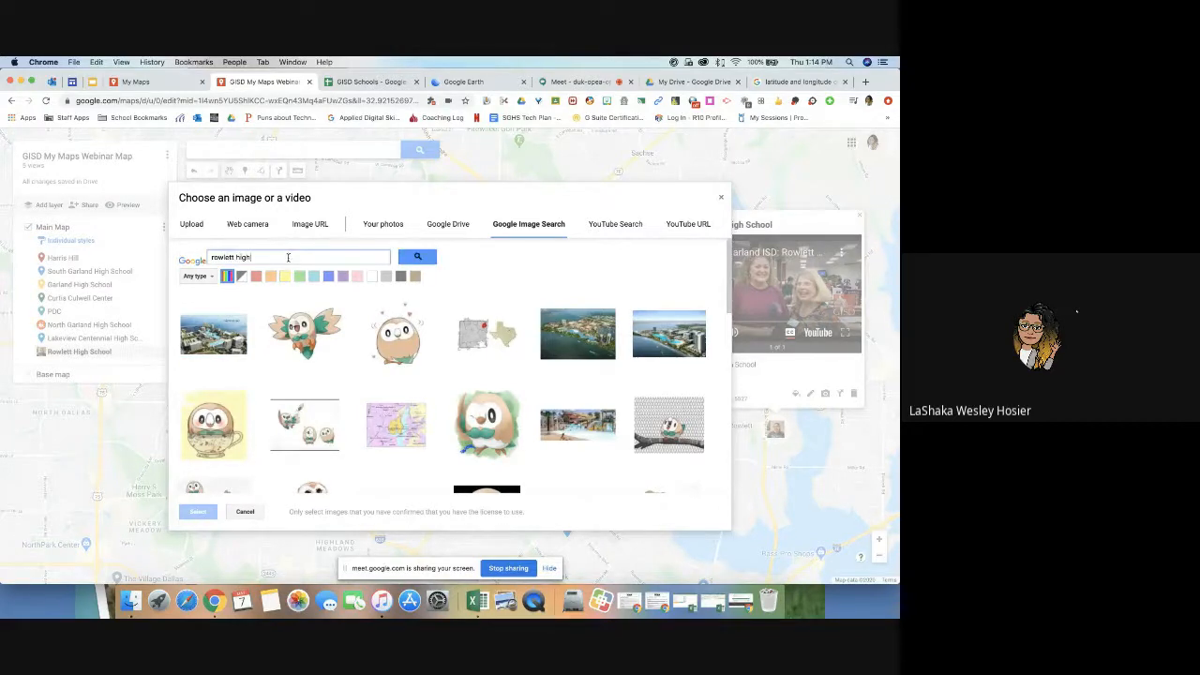
{"action": "type", "text": " school"}
{"action": "key", "text": "Return"}
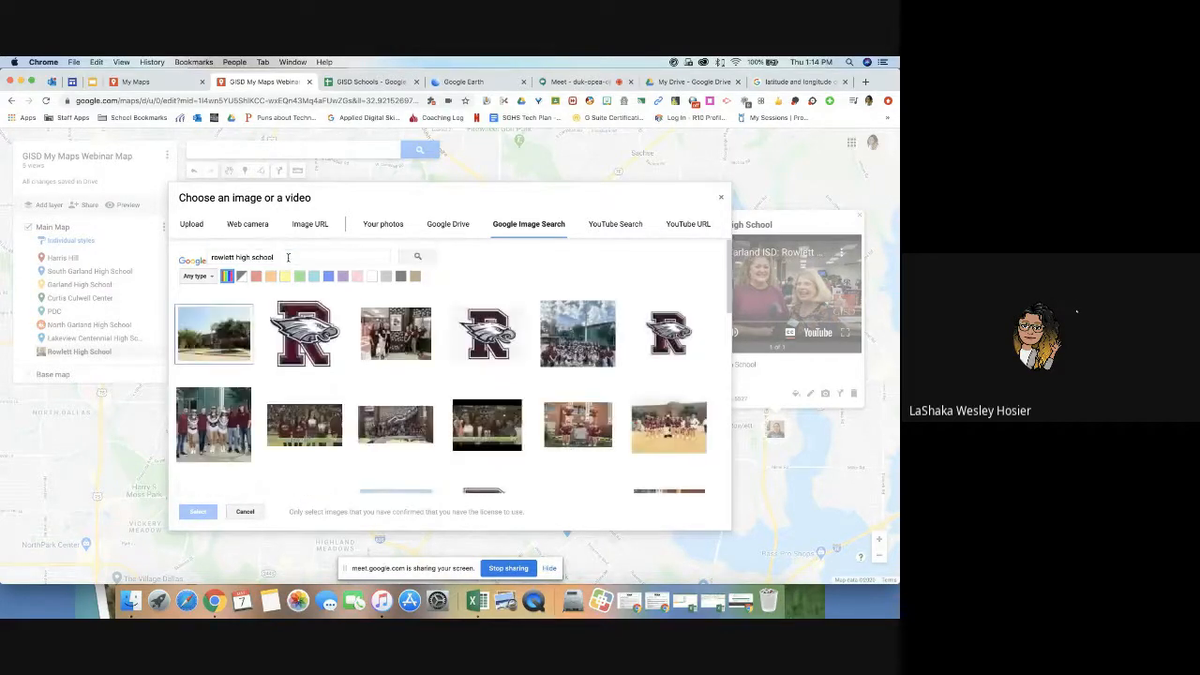
{"action": "left_click", "coordinate": [305, 335]}
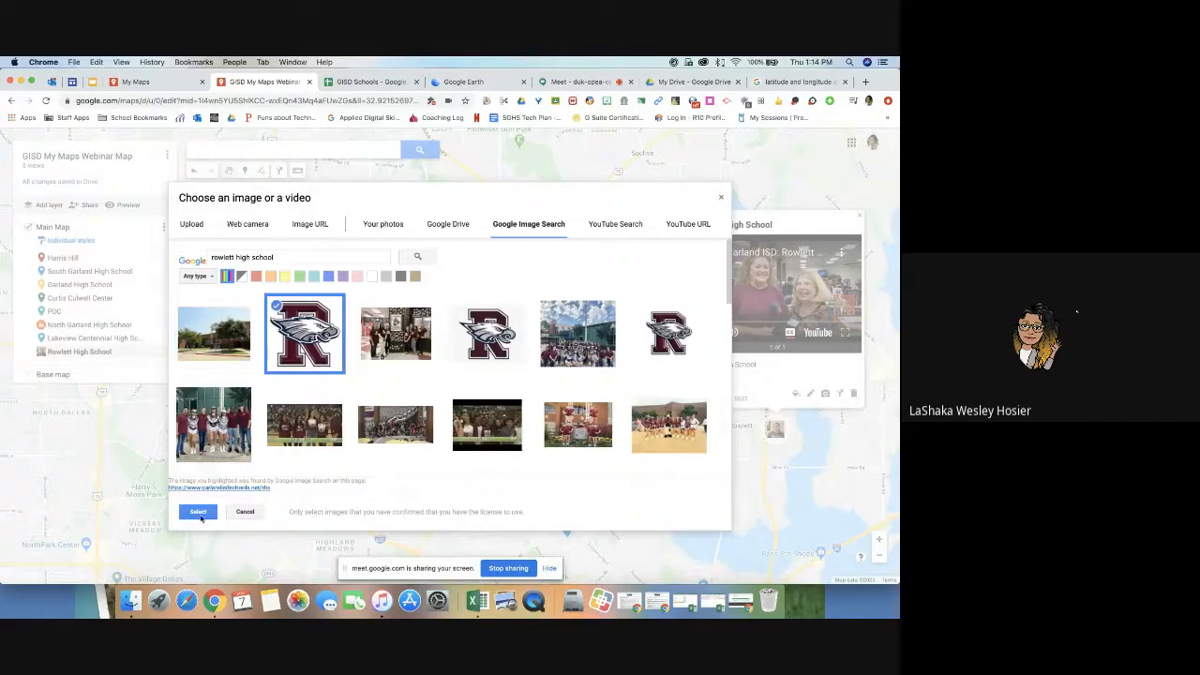
{"action": "left_click", "coordinate": [198, 512]}
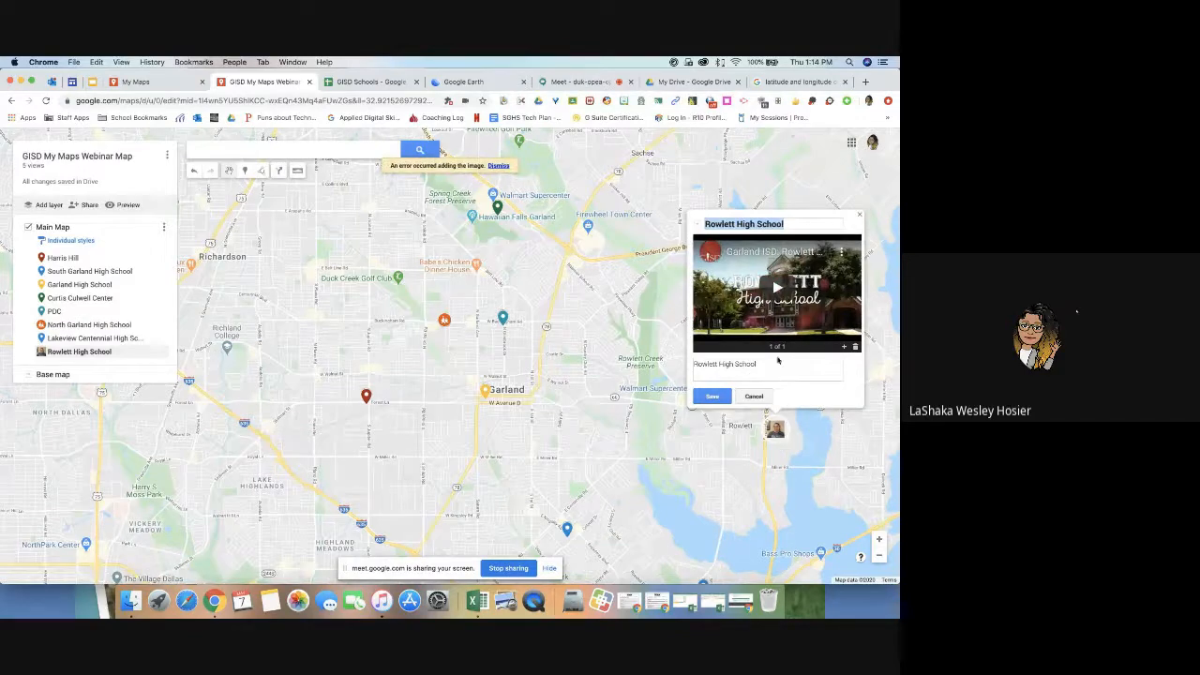
Step: Add the second maroon R eagle logo to the Rowlett High School card, flip between its video and image, and close the card
{"action": "left_click", "coordinate": [844, 351]}
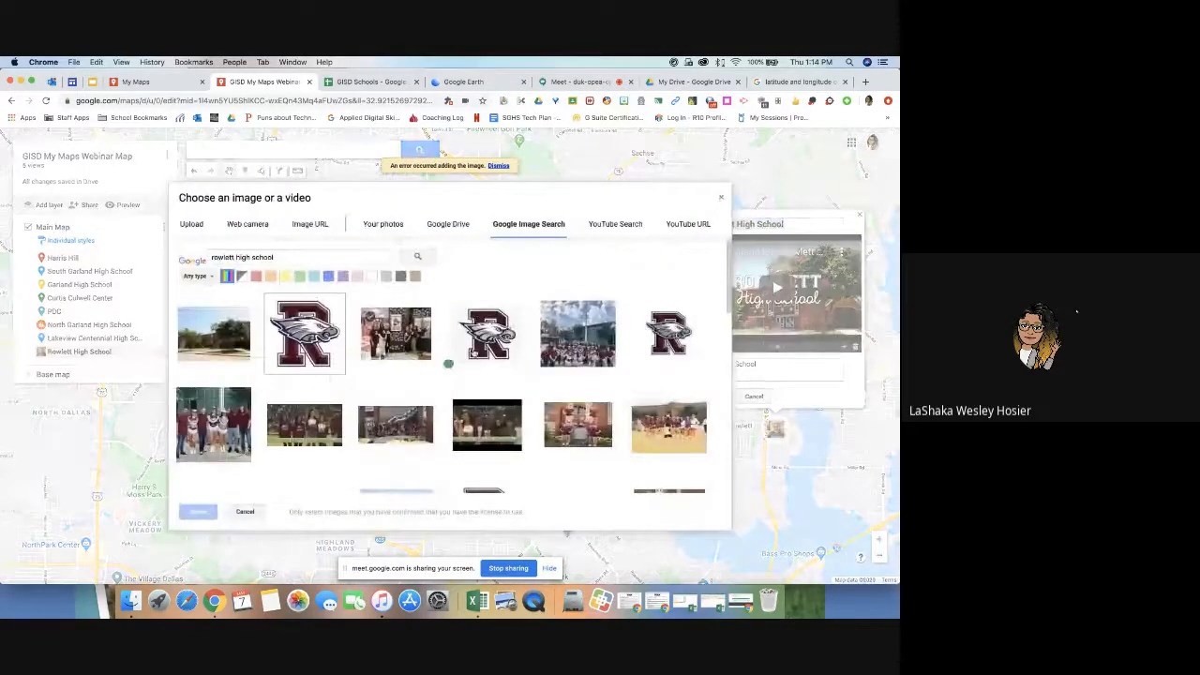
{"action": "left_click", "coordinate": [477, 353]}
{"action": "left_click", "coordinate": [208, 513]}
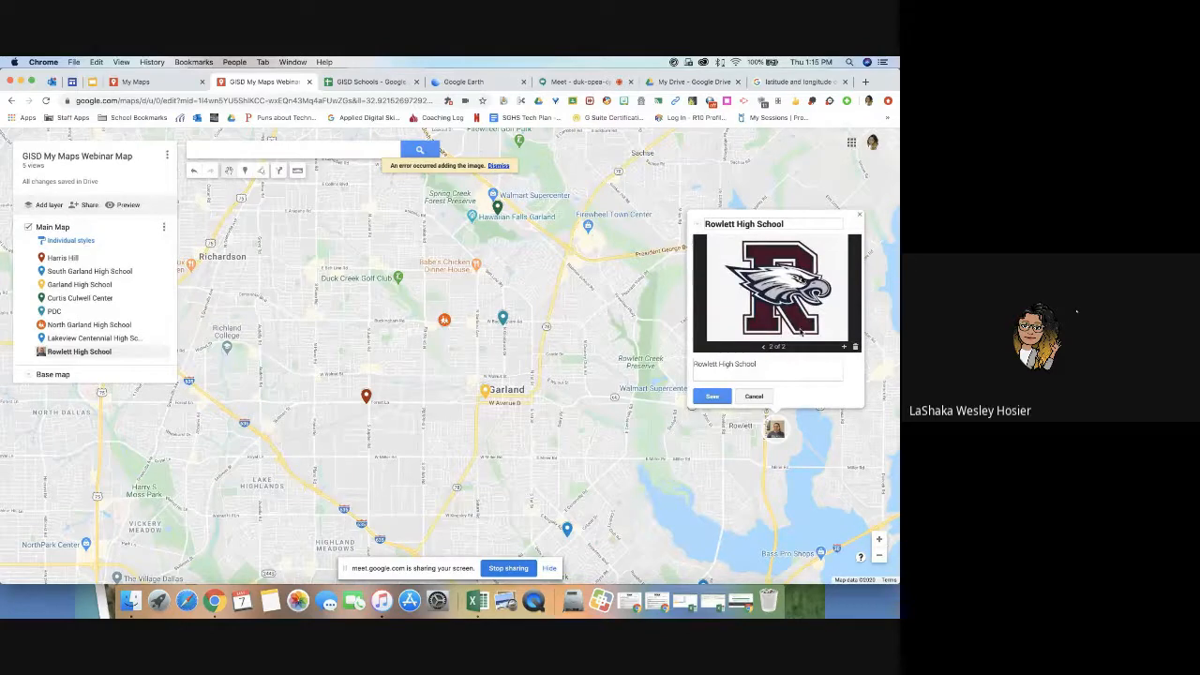
{"action": "left_click", "coordinate": [764, 348]}
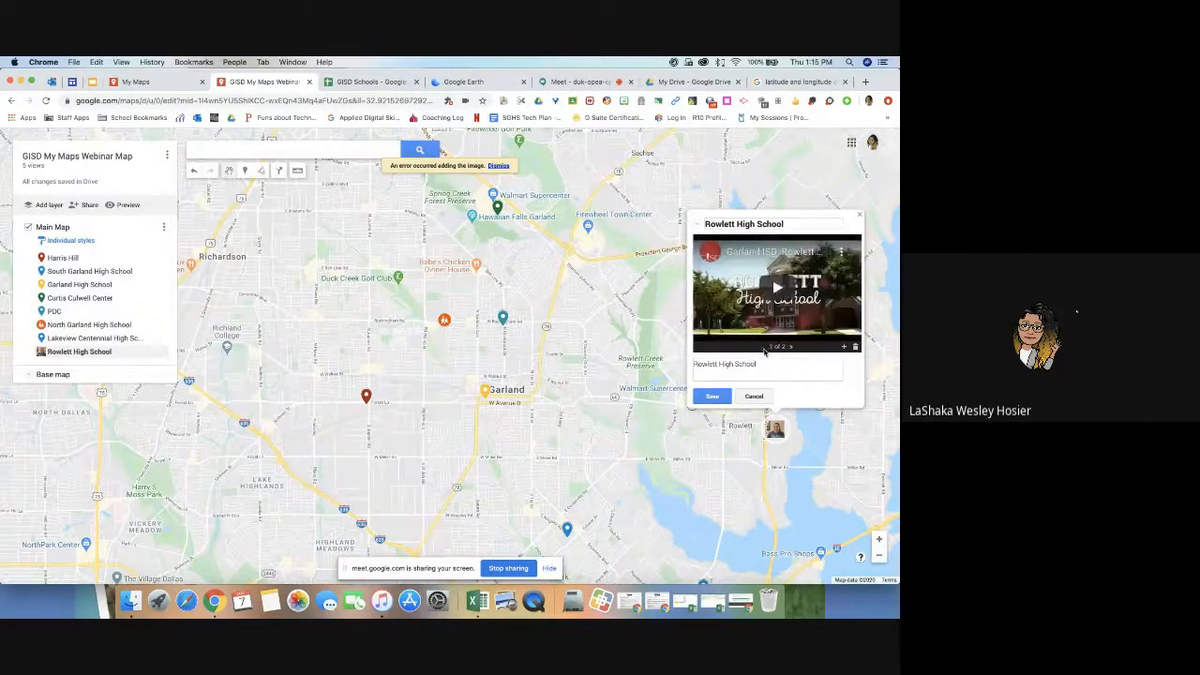
{"action": "left_click", "coordinate": [794, 350]}
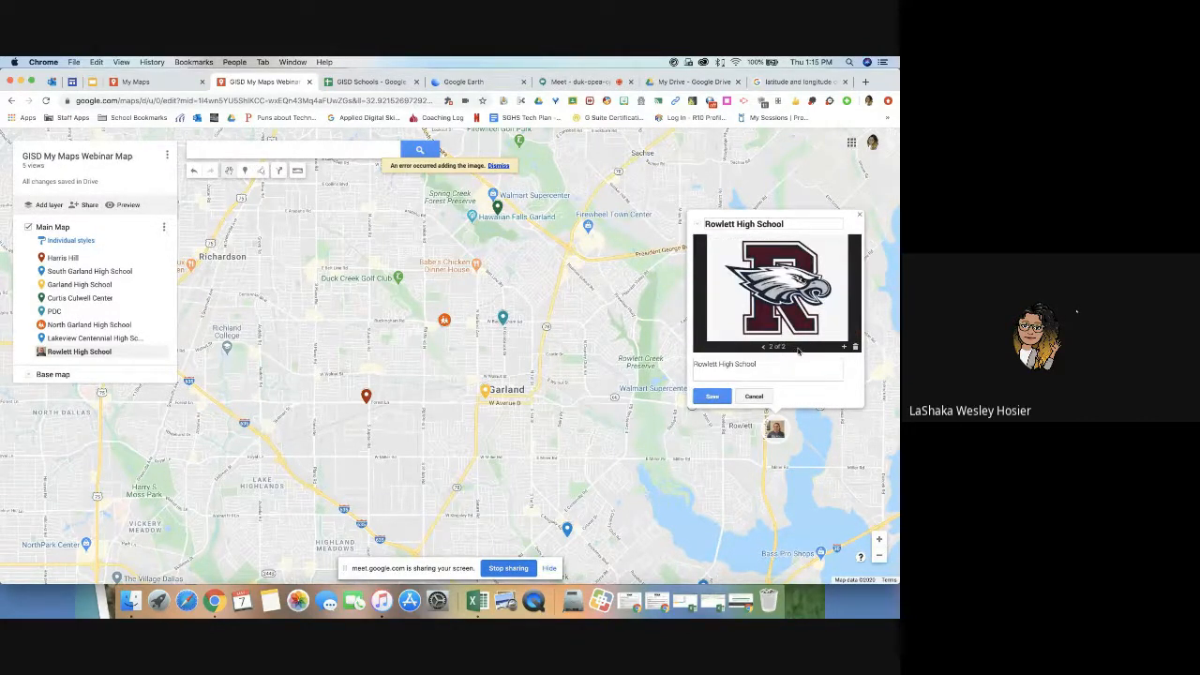
{"action": "left_click", "coordinate": [857, 219]}
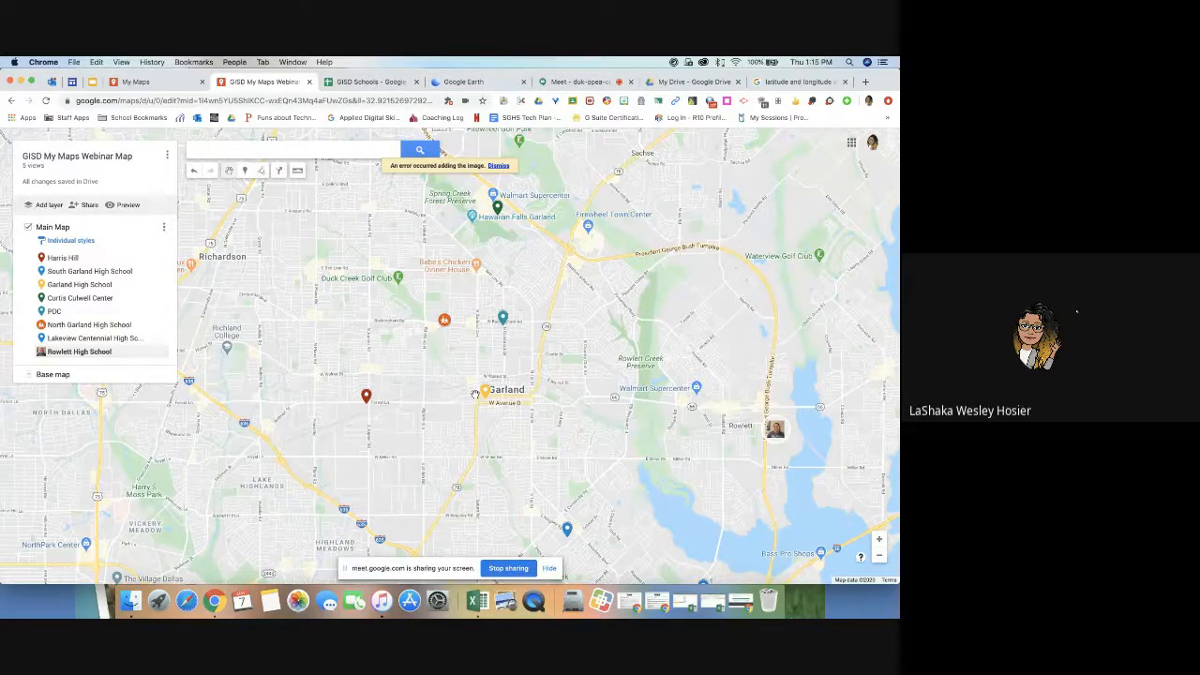
Step: Change the South Garland High School marker's color to light red
{"action": "scroll", "coordinate": [473, 375], "scroll_direction": "down", "scroll_amount": 4}
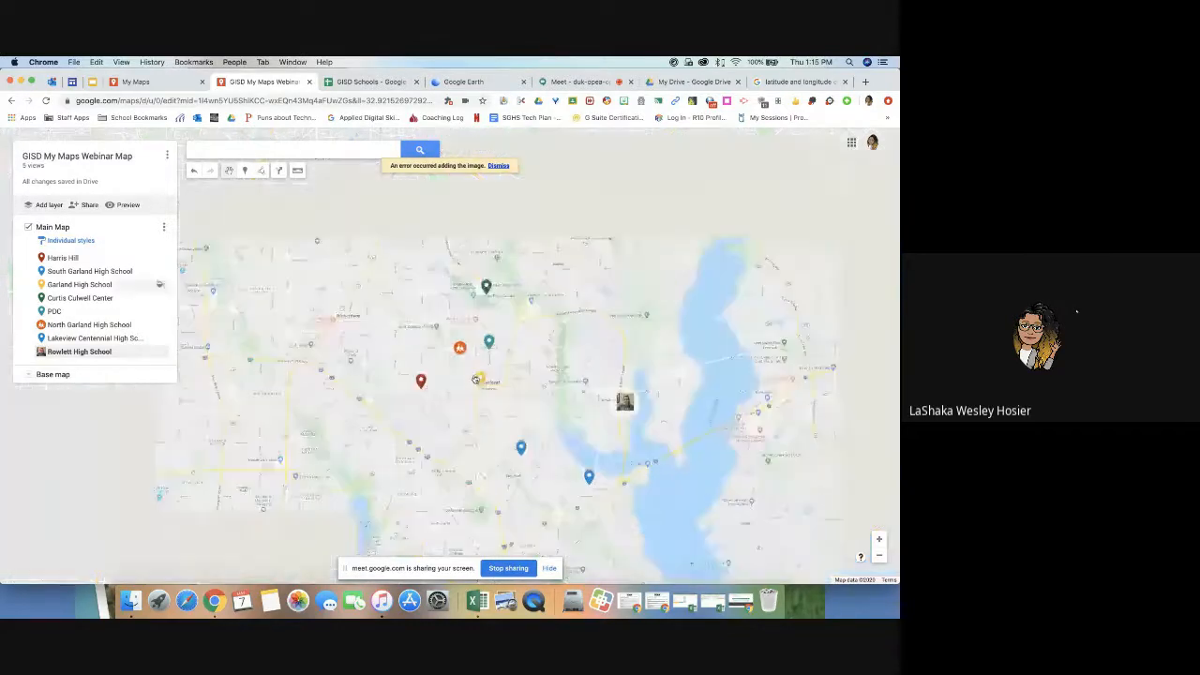
{"action": "scroll", "coordinate": [477, 379], "scroll_direction": "up", "scroll_amount": 4}
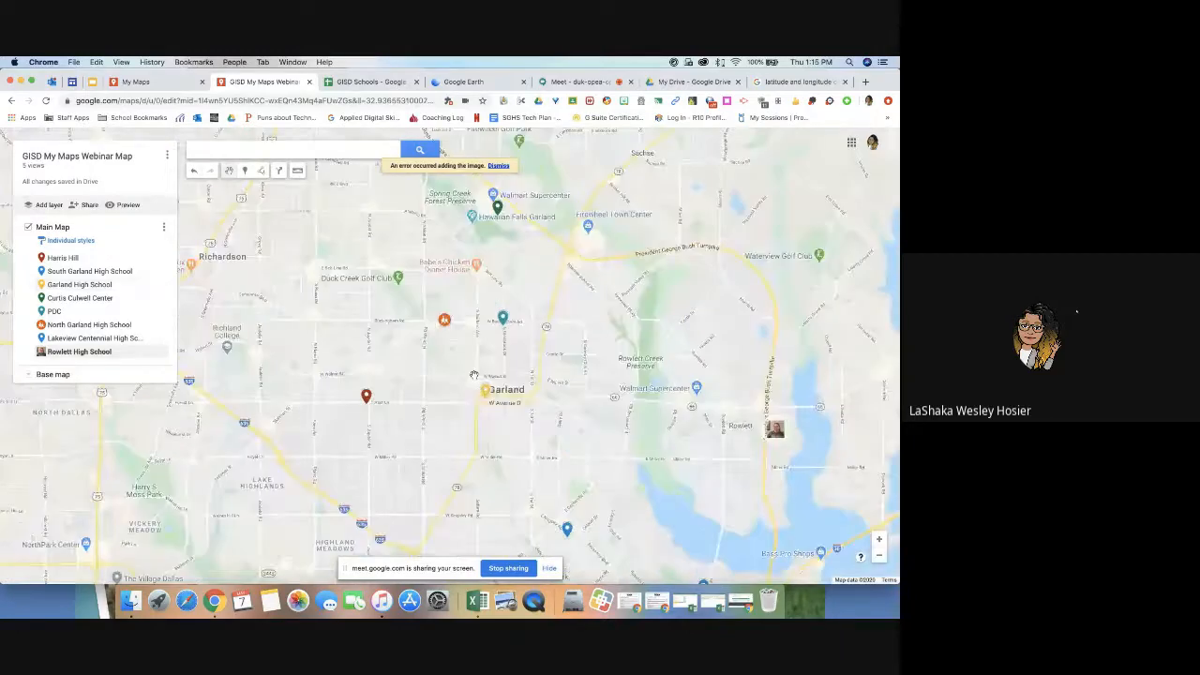
{"action": "left_click", "coordinate": [567, 530]}
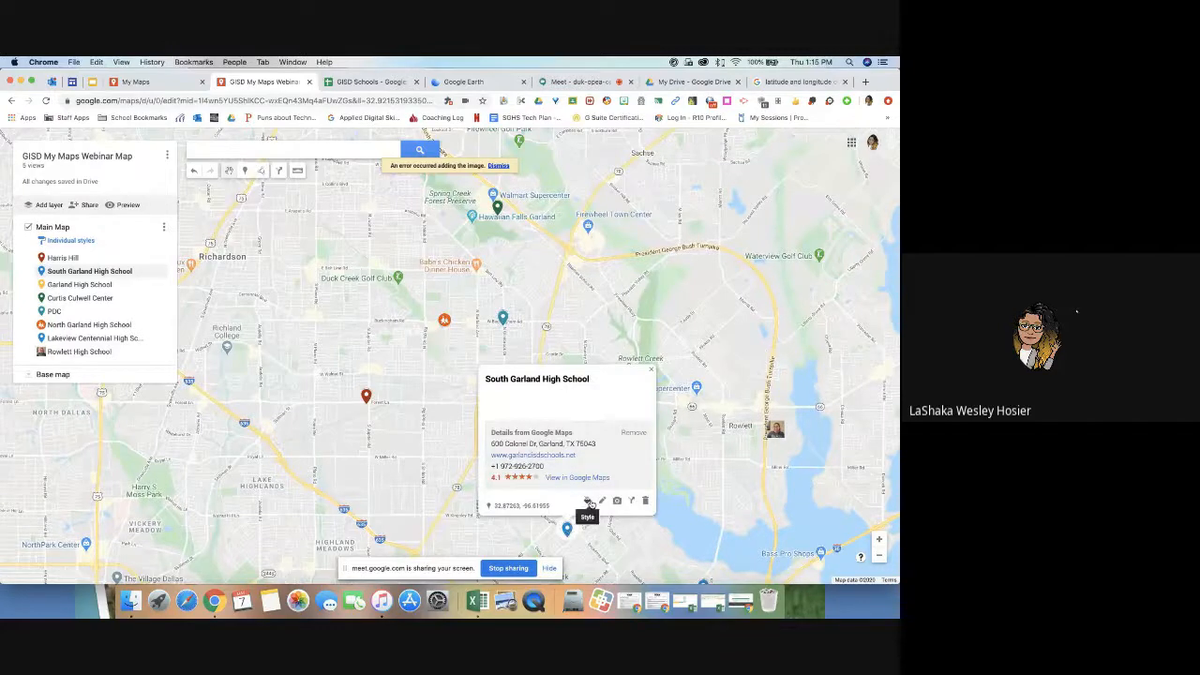
{"action": "left_click", "coordinate": [587, 501]}
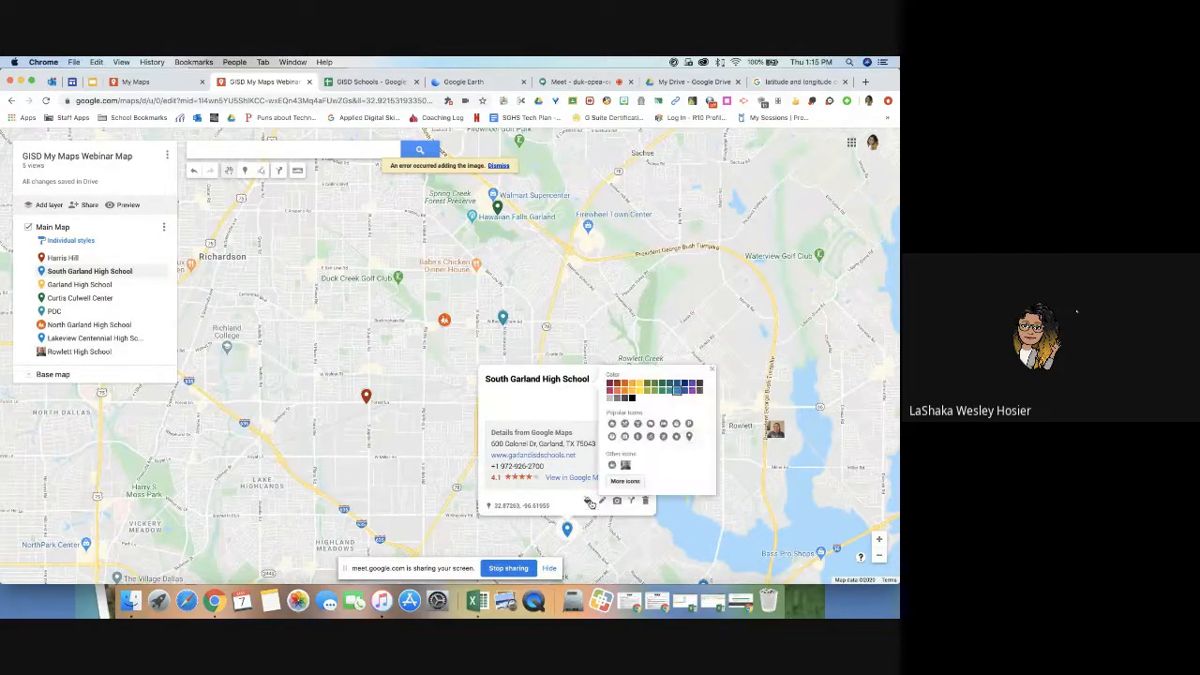
{"action": "left_click", "coordinate": [621, 386]}
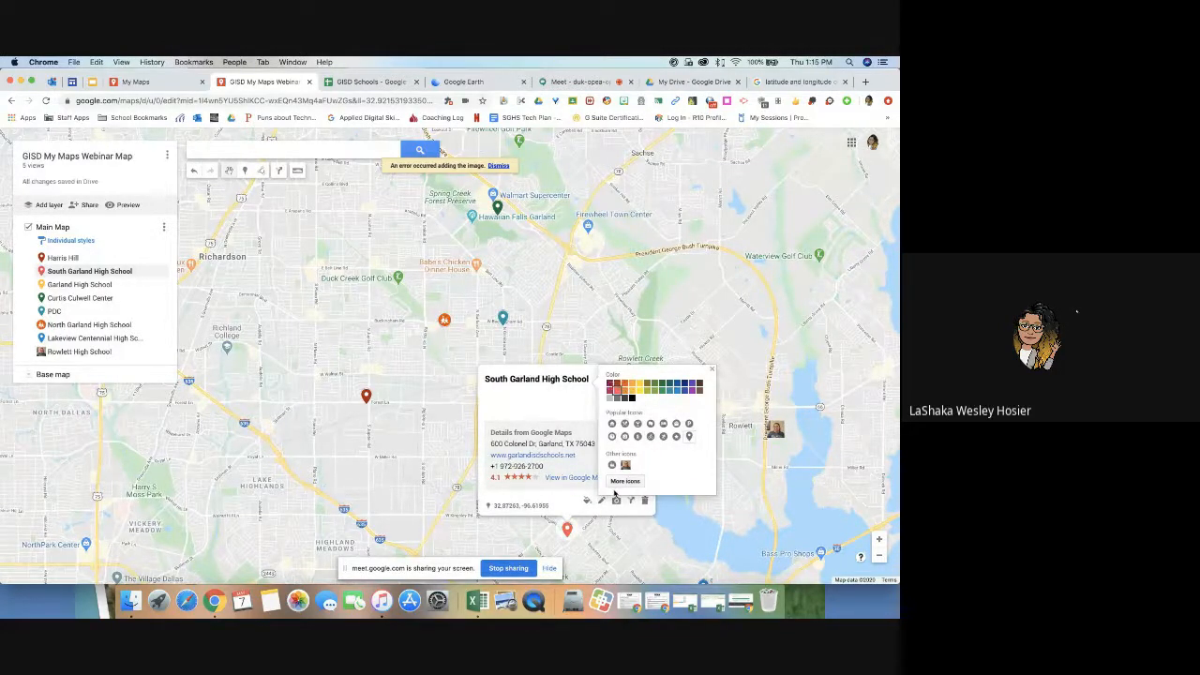
Step: Add driving directions to South Garland High School with Garland High School from the Main Map layer as the starting point
{"action": "left_click", "coordinate": [631, 504]}
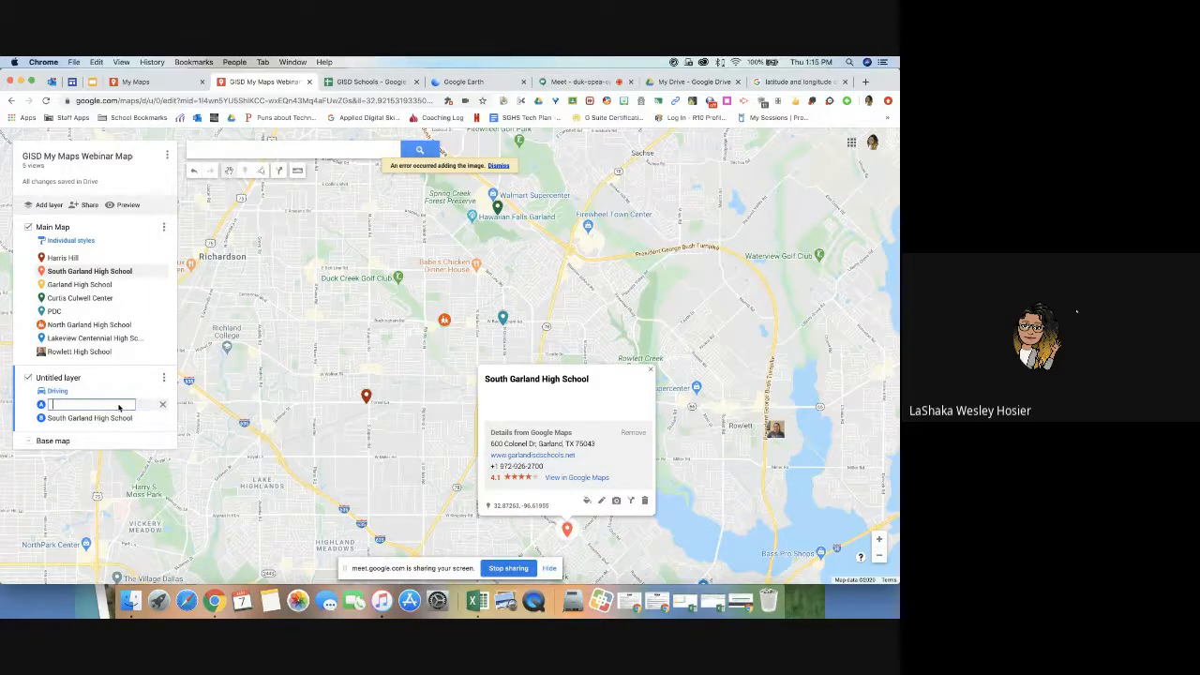
{"action": "type", "text": "garl"}
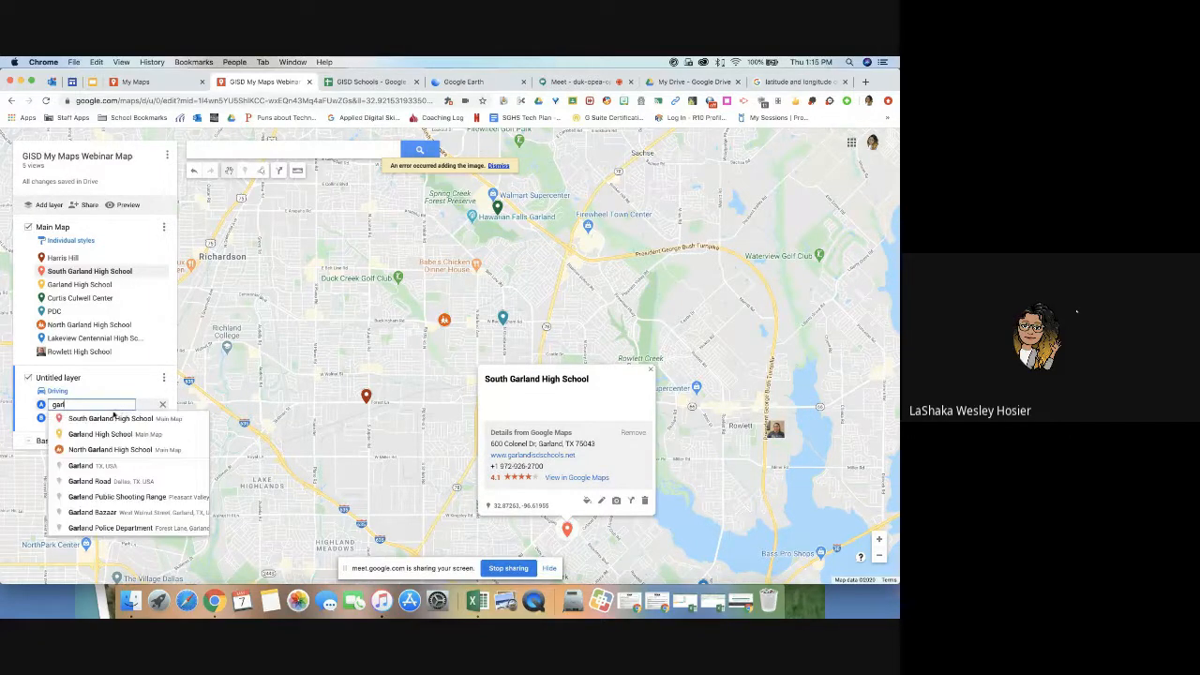
{"action": "left_click", "coordinate": [99, 436]}
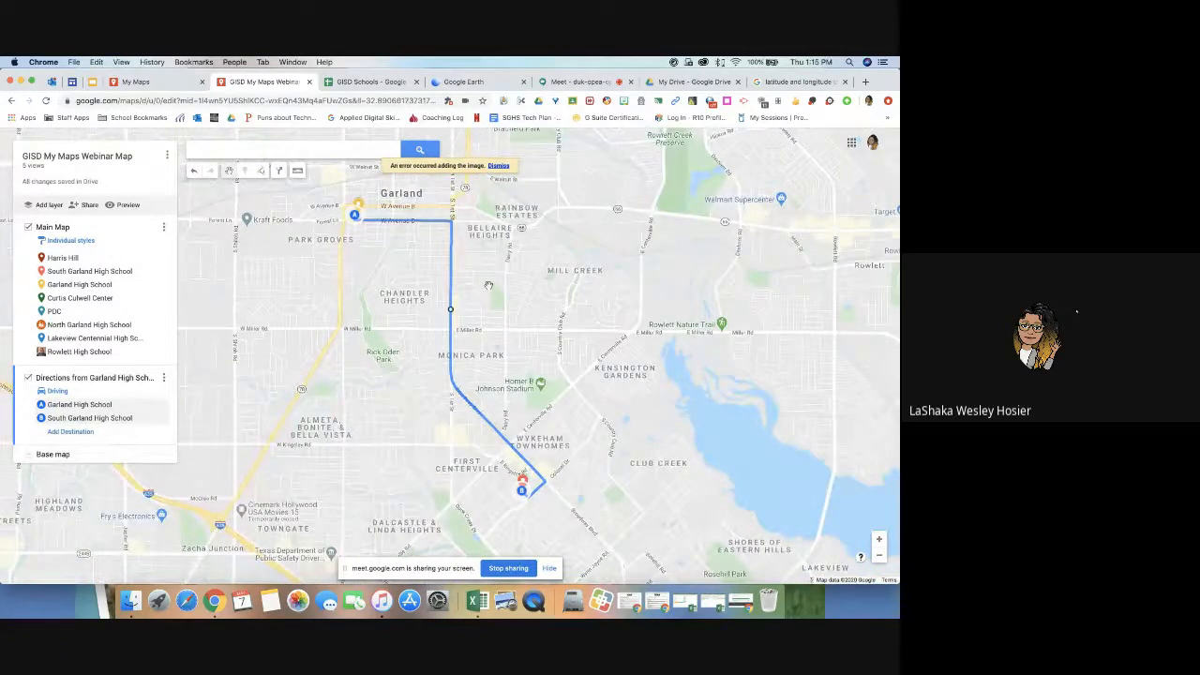
{"action": "left_click", "coordinate": [879, 556]}
{"action": "left_click", "coordinate": [879, 556]}
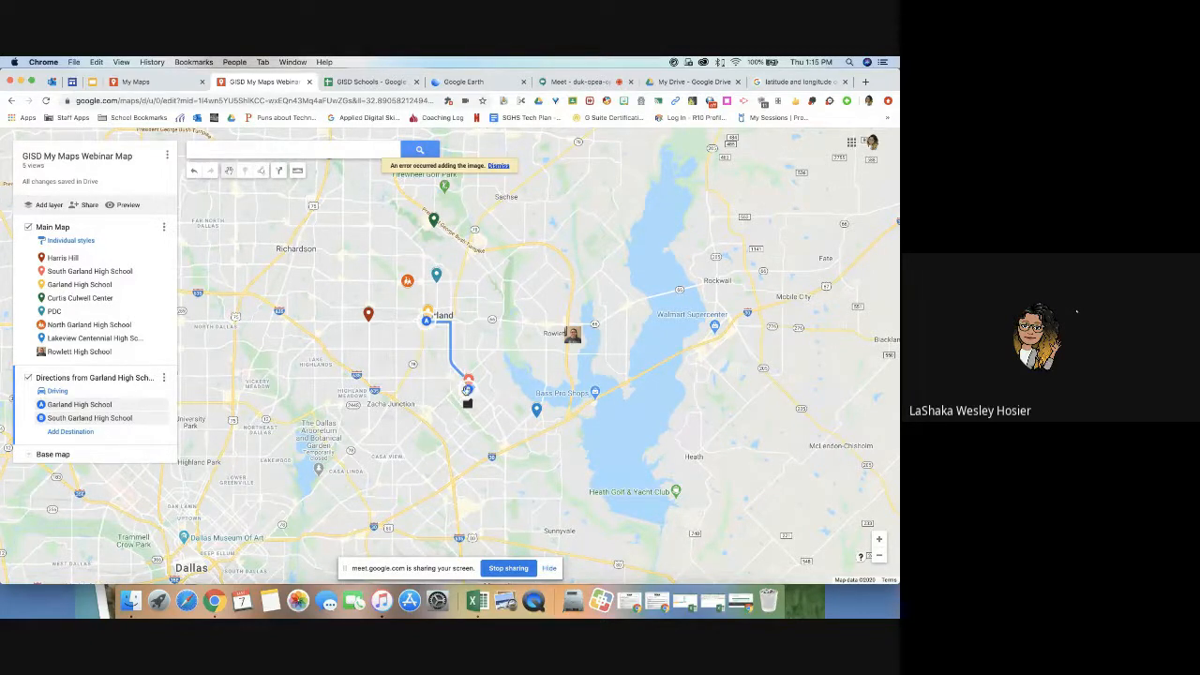
{"action": "left_click", "coordinate": [879, 541]}
{"action": "left_click", "coordinate": [880, 541]}
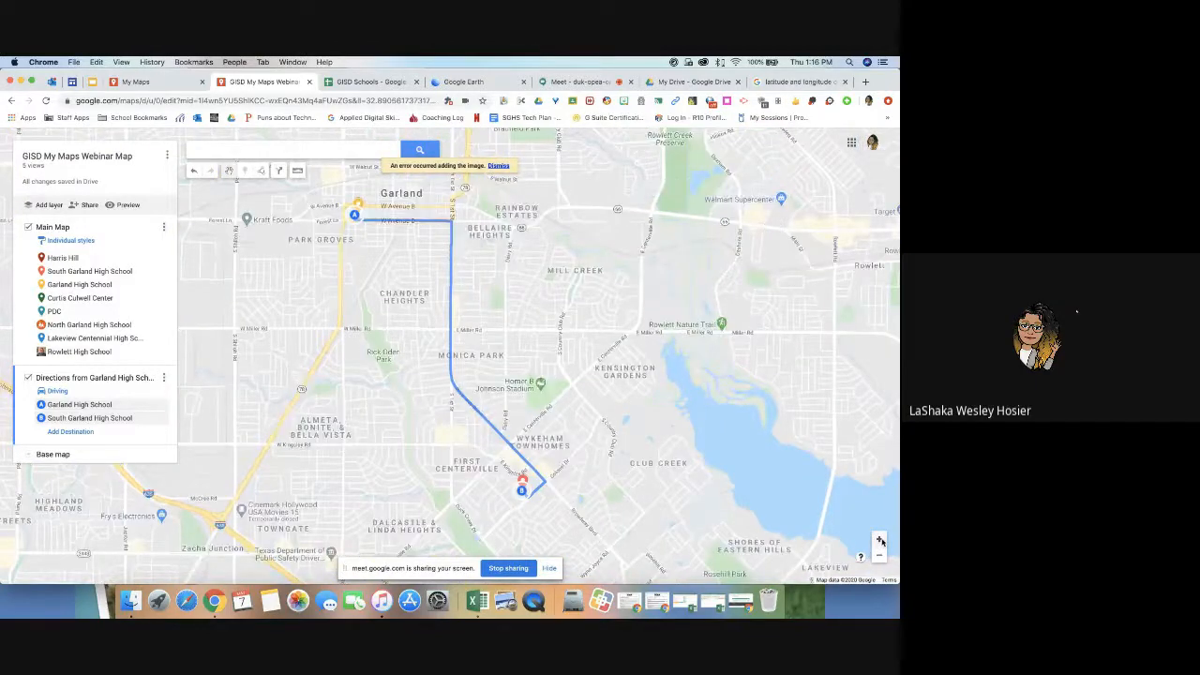
{"action": "left_click", "coordinate": [879, 540]}
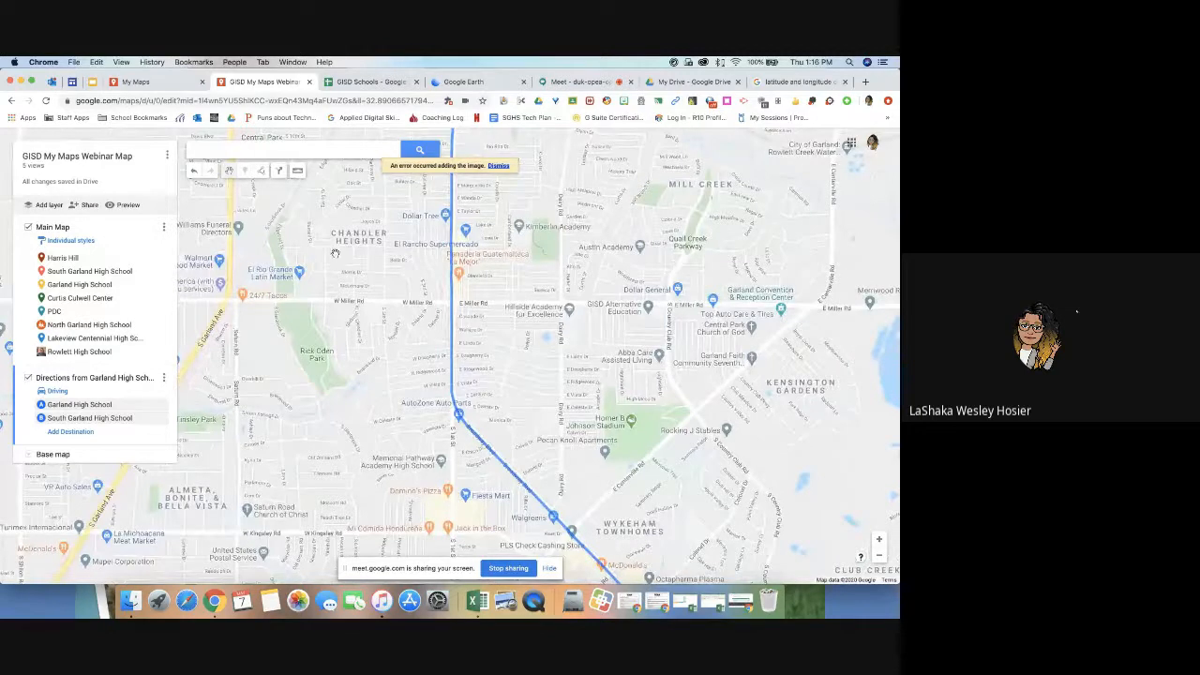
Step: Add a new layer to the map and name it Lunch Spots
{"action": "left_click", "coordinate": [49, 205]}
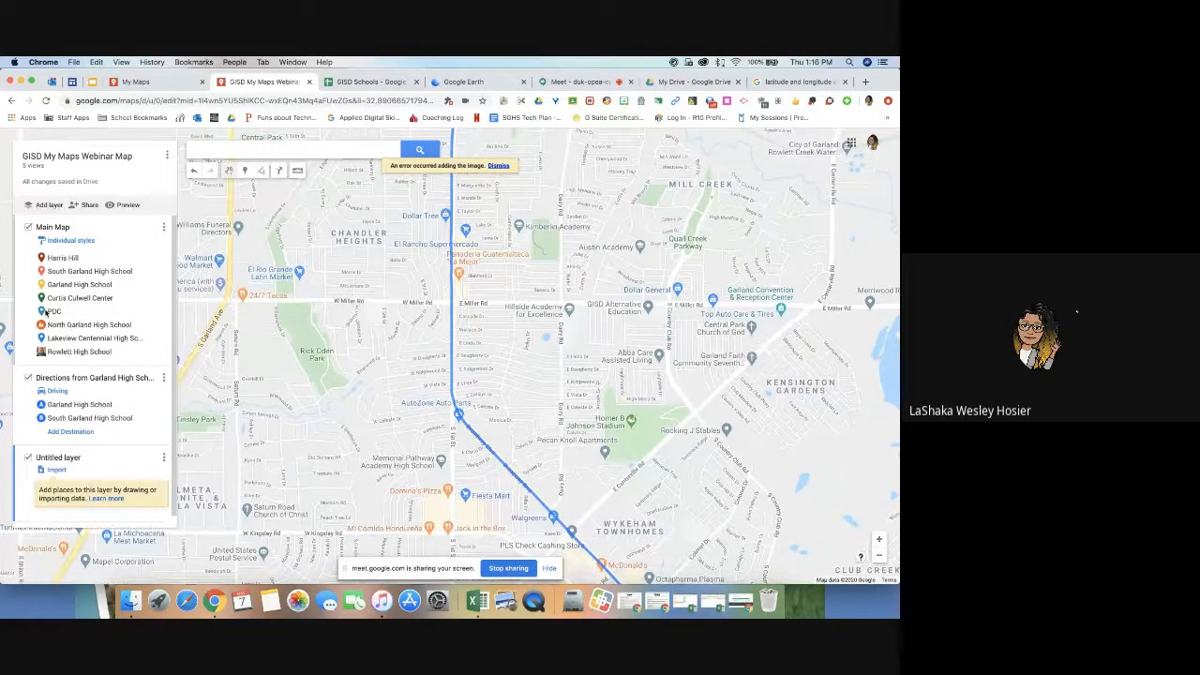
{"action": "left_click", "coordinate": [53, 458]}
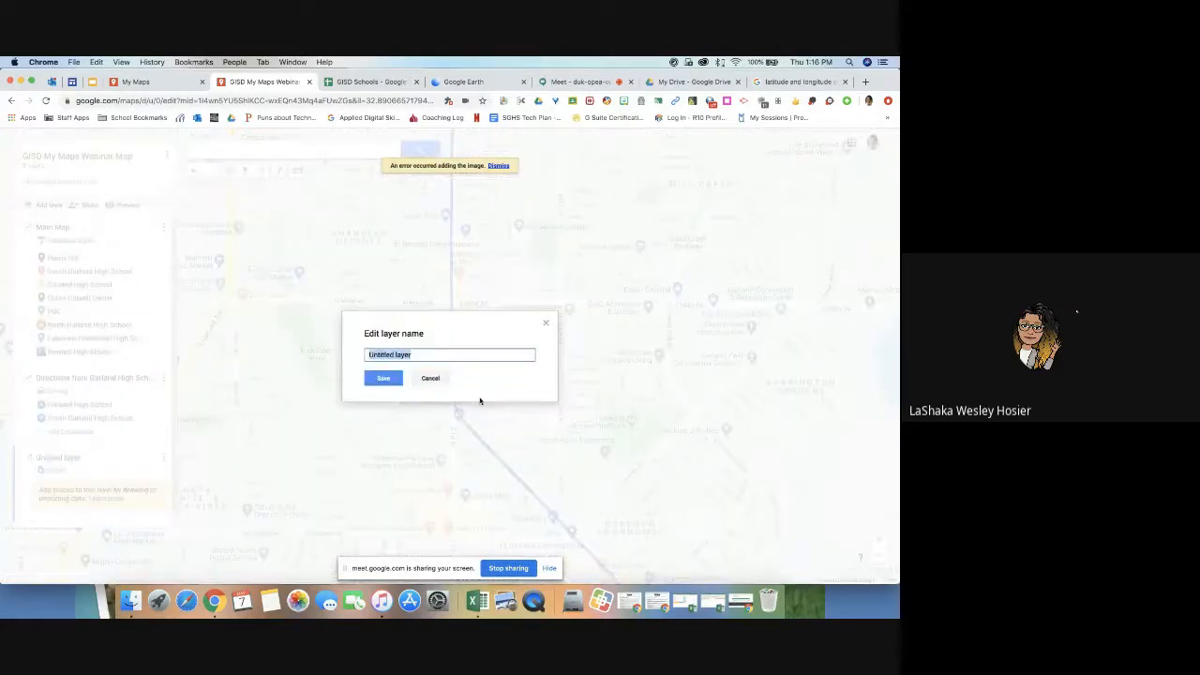
{"action": "type", "text": "Lunch Spots"}
{"action": "left_click", "coordinate": [384, 377]}
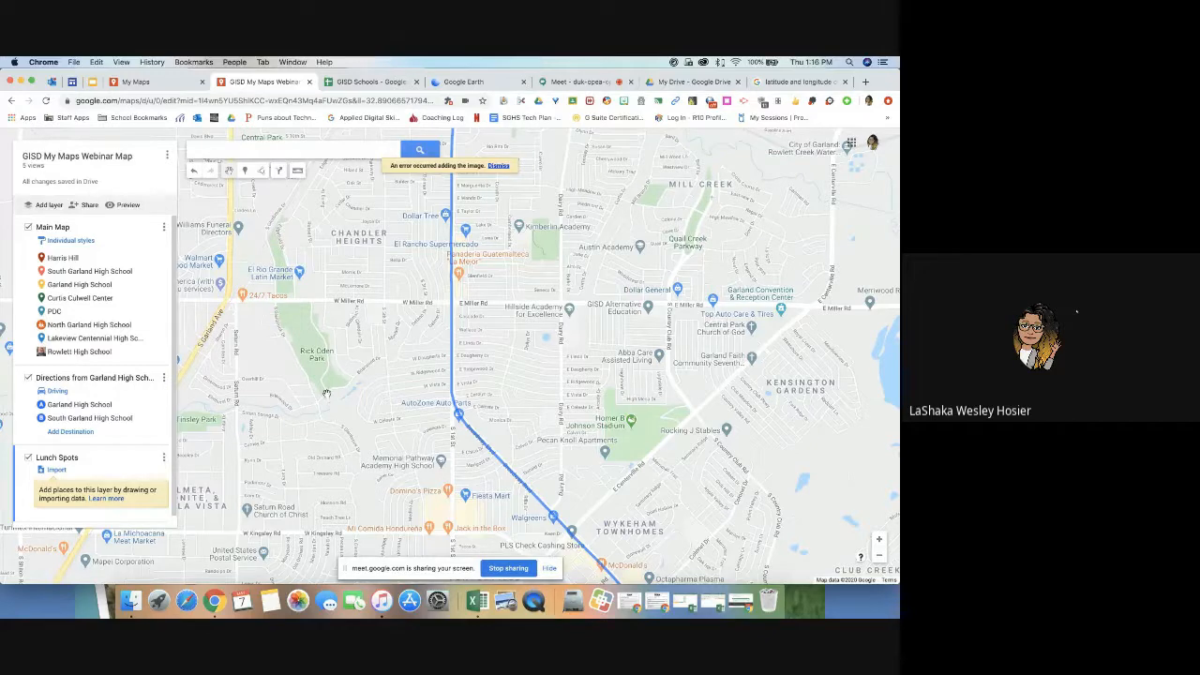
Step: Add Panaderia Guatemalteca "La Mejor" and Domino's Pizza from the map to the Lunch Spots layer
{"action": "left_click", "coordinate": [459, 274]}
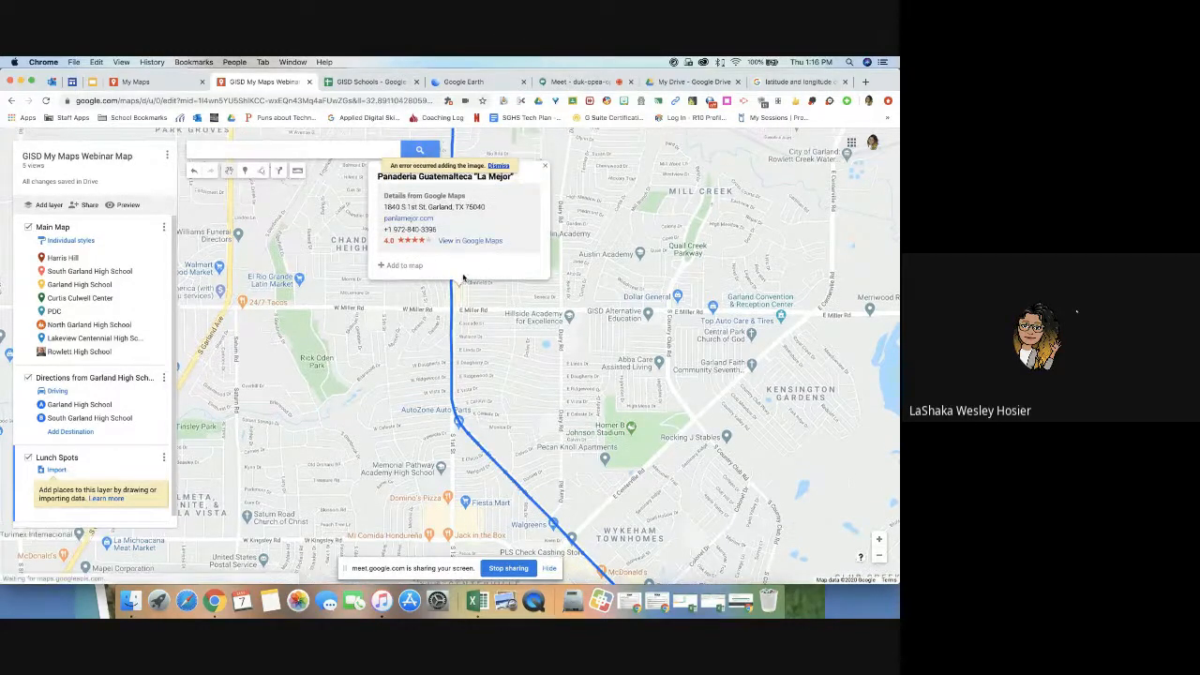
{"action": "left_click", "coordinate": [393, 267]}
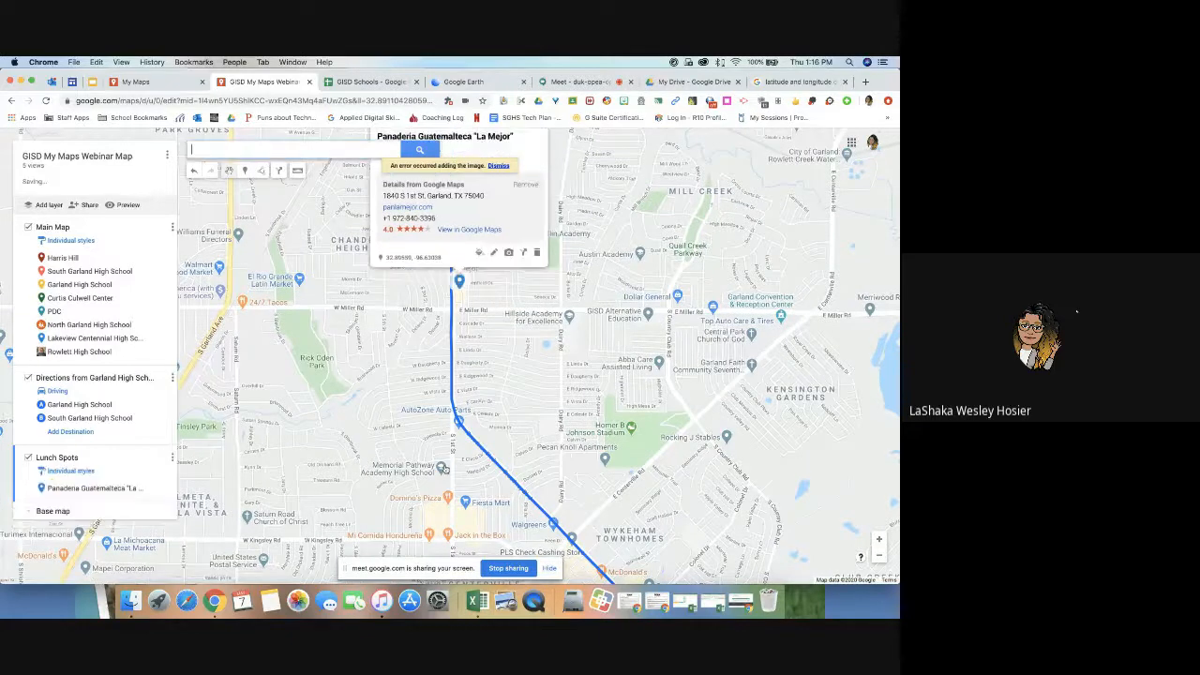
{"action": "left_click", "coordinate": [393, 532]}
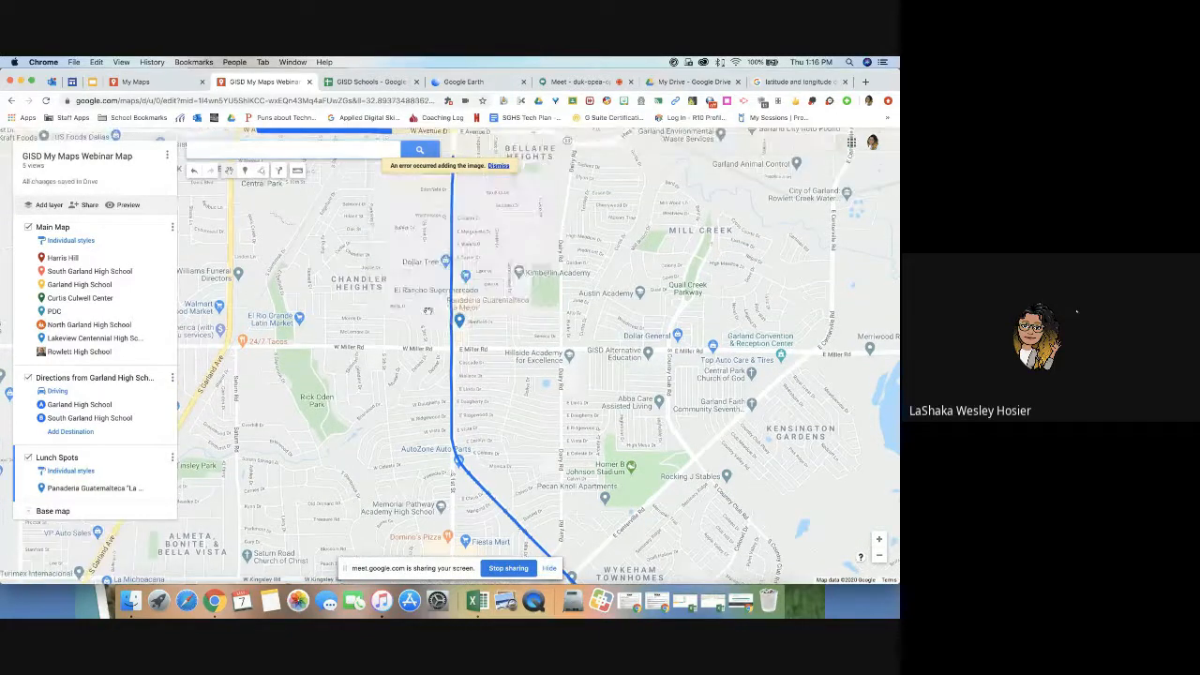
{"action": "left_click", "coordinate": [392, 522]}
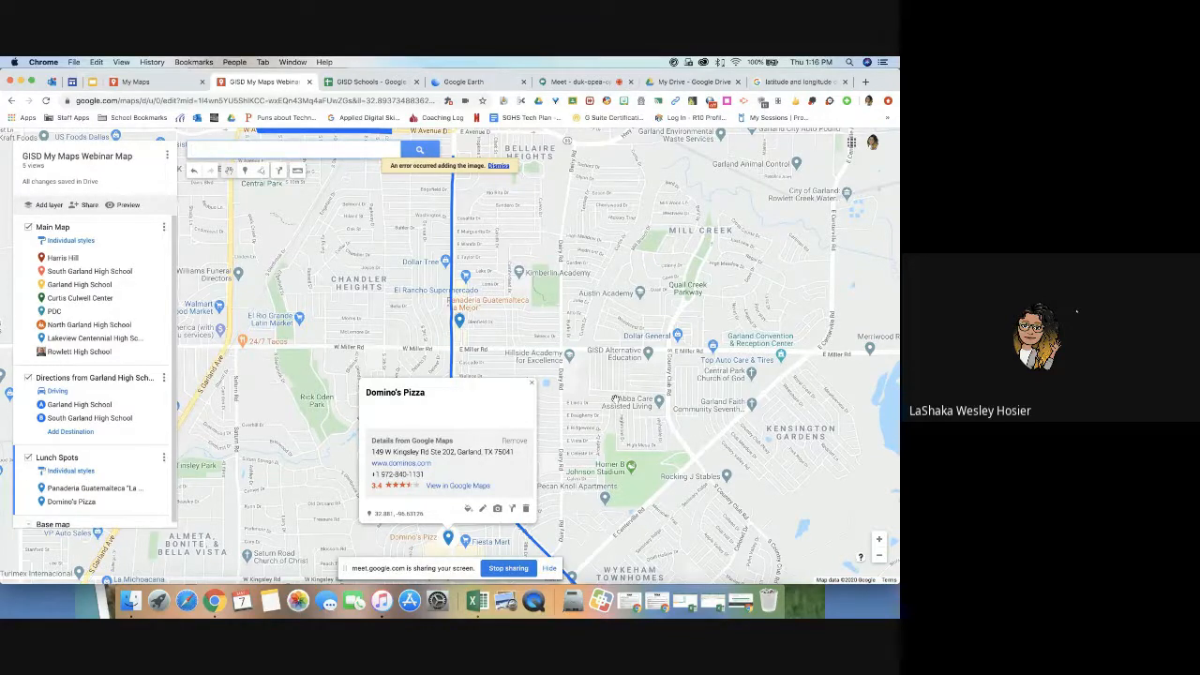
Step: View the cards of the Domino's Pizza and Panaderia Guatemalteca markers on the wider map, closing each one
{"action": "scroll", "coordinate": [615, 400], "scroll_direction": "down", "scroll_amount": 2}
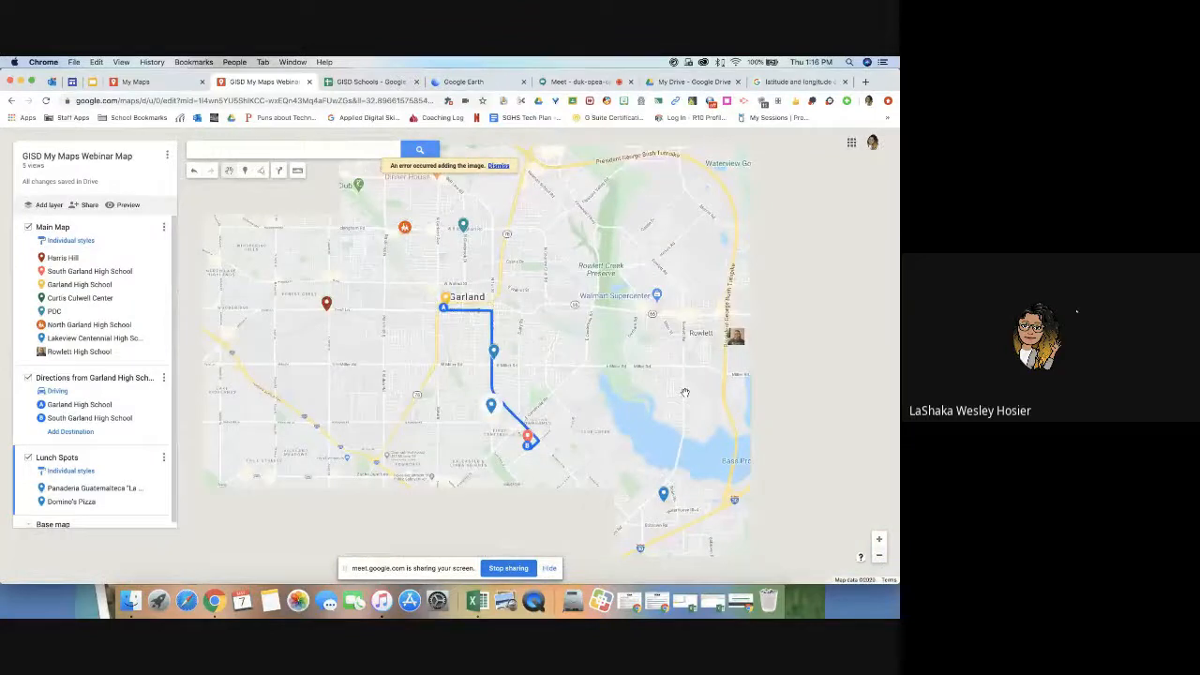
{"action": "scroll", "coordinate": [459, 354], "scroll_direction": "down", "scroll_amount": 2}
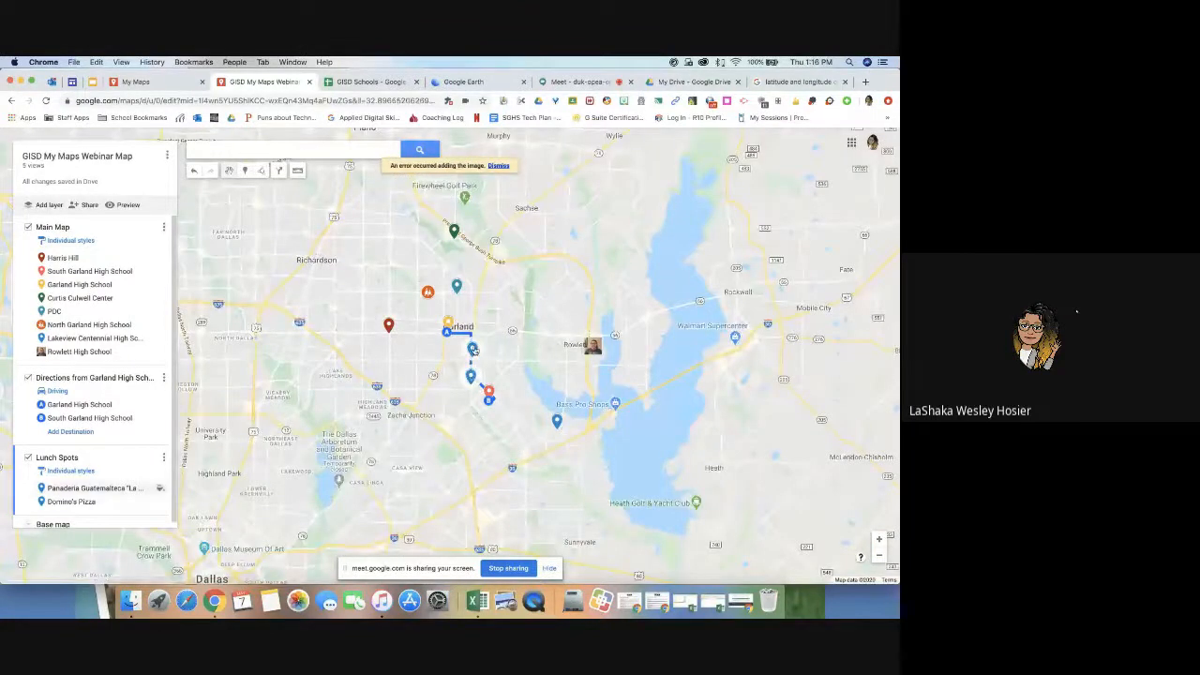
{"action": "left_click", "coordinate": [472, 377]}
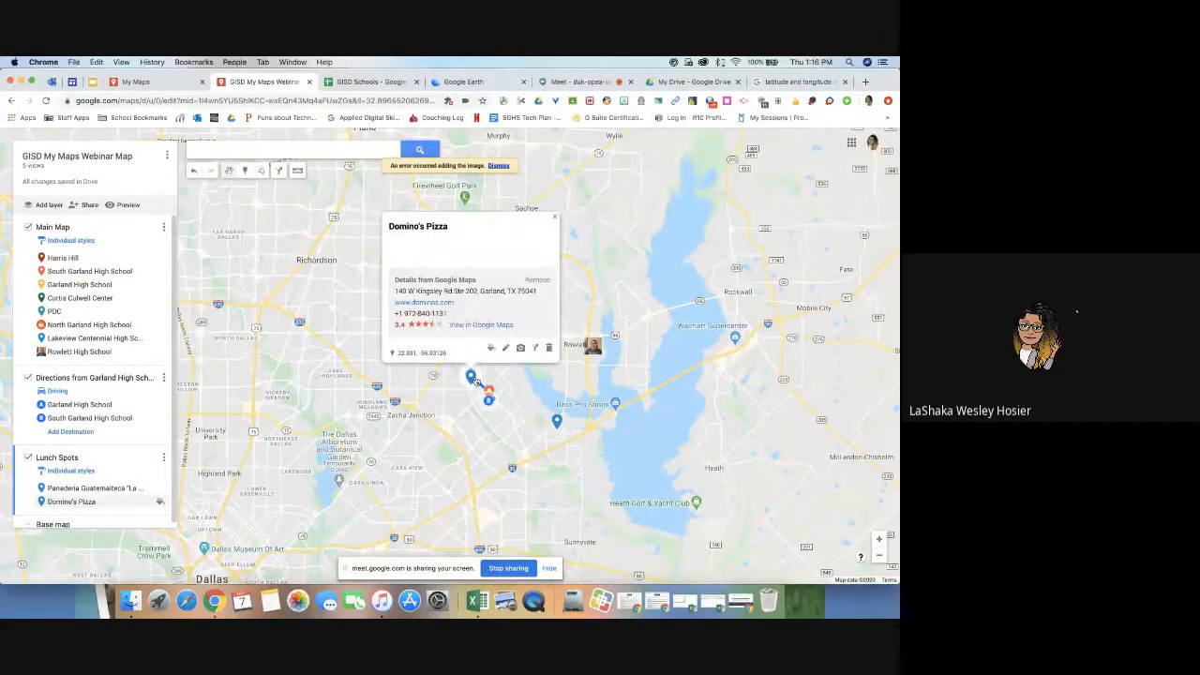
{"action": "left_click", "coordinate": [554, 220]}
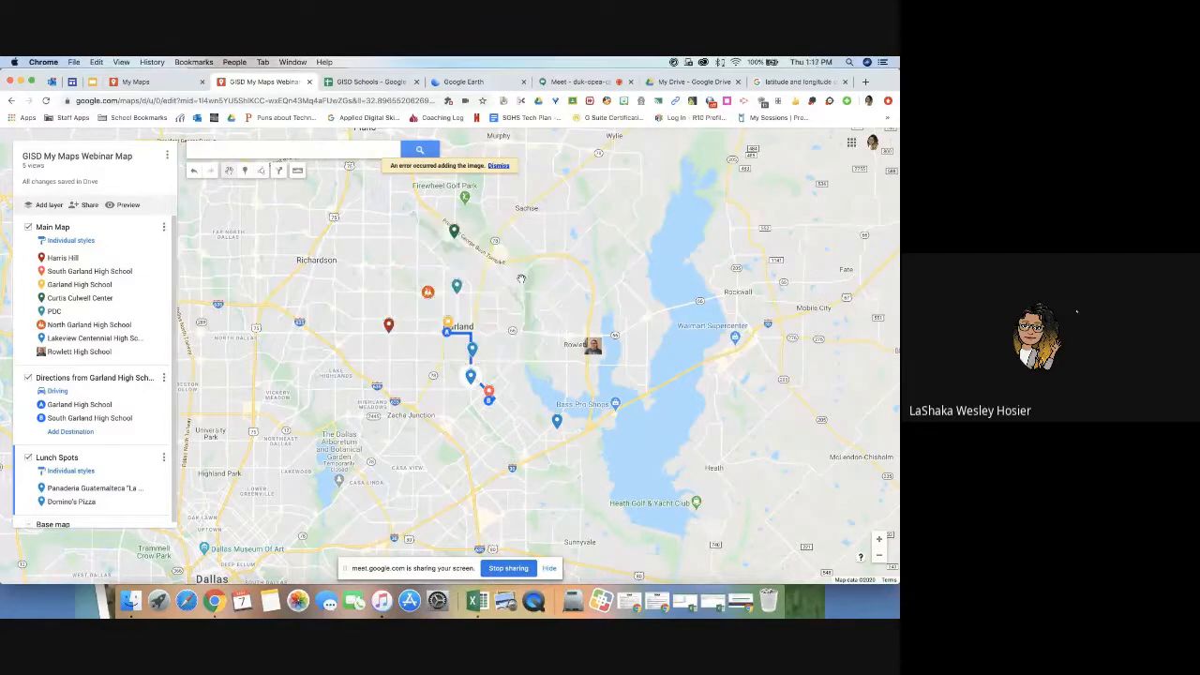
{"action": "left_click", "coordinate": [474, 352]}
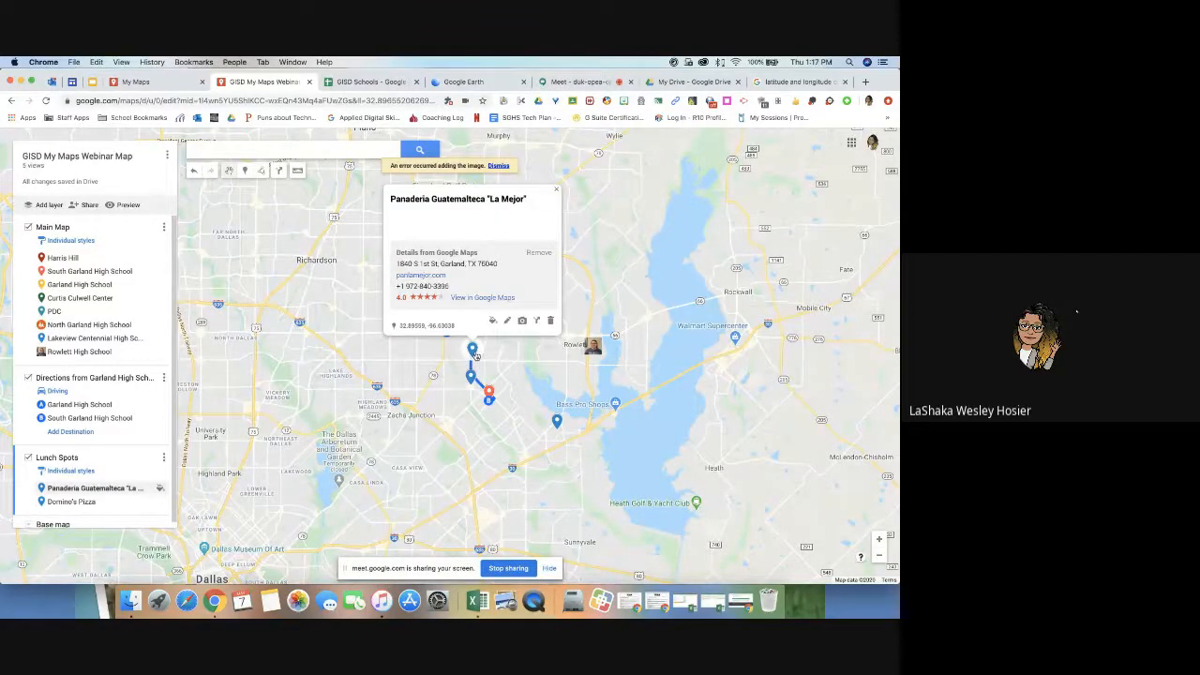
{"action": "left_click", "coordinate": [556, 193]}
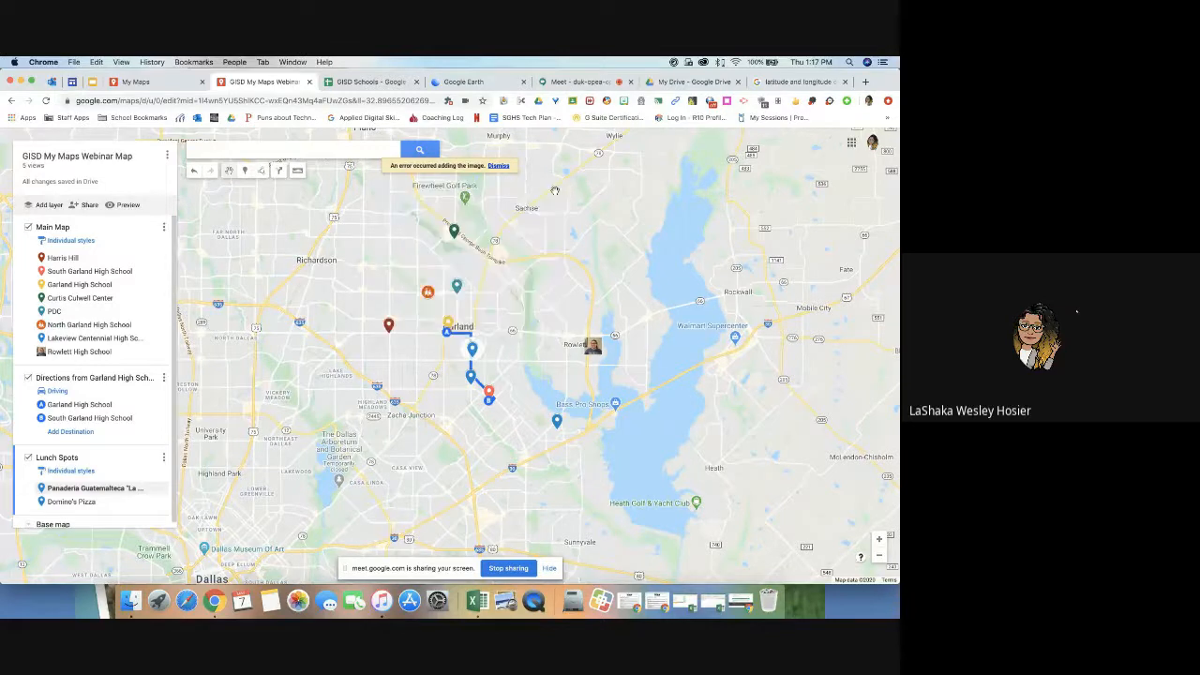
Step: Hide the Garland High School directions layer, and toggle Lunch Spots and Main Map off and back on
{"action": "left_click", "coordinate": [29, 378]}
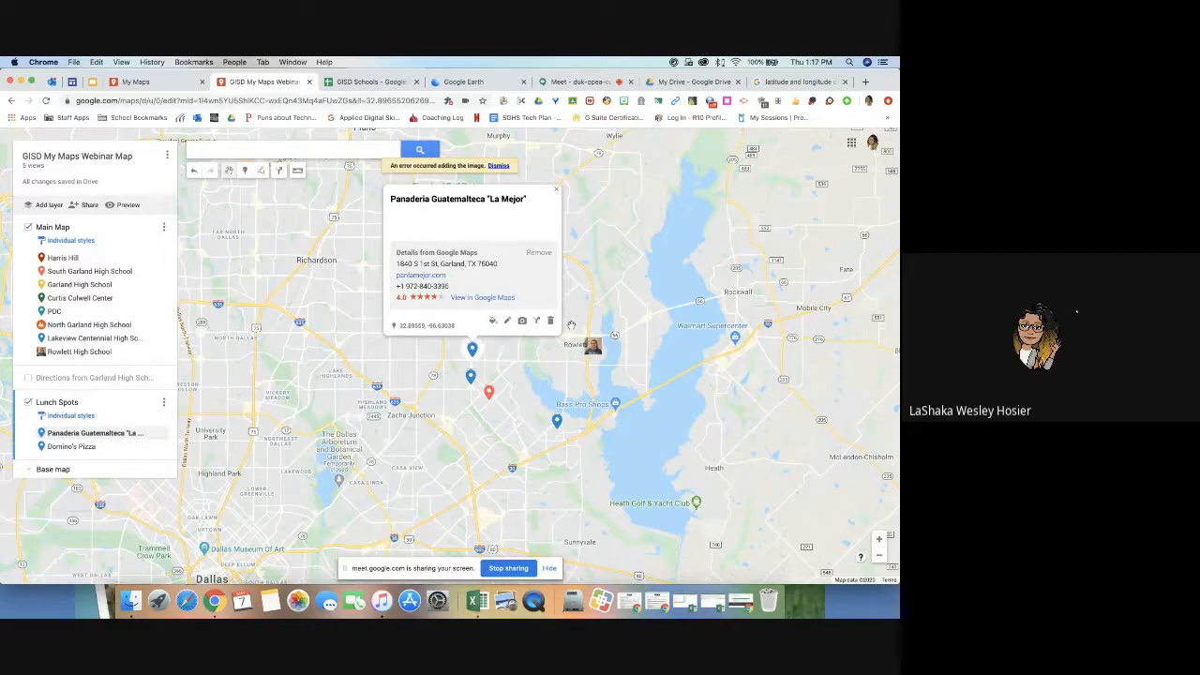
{"action": "left_click", "coordinate": [556, 192]}
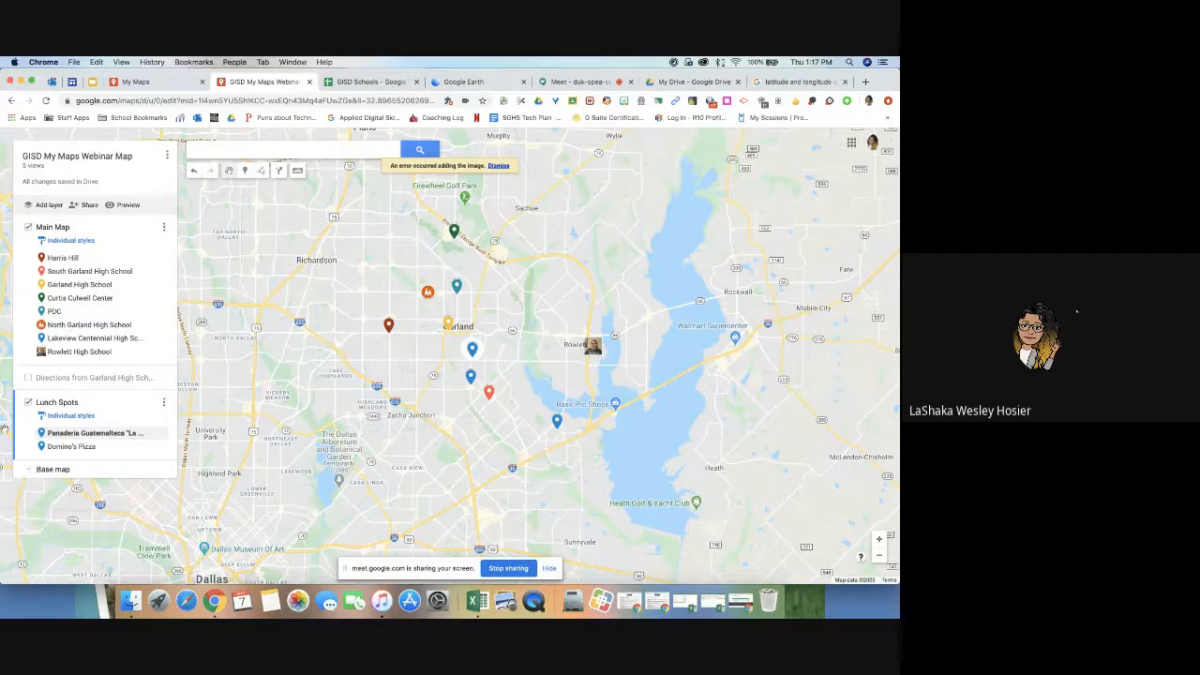
{"action": "left_click", "coordinate": [29, 403]}
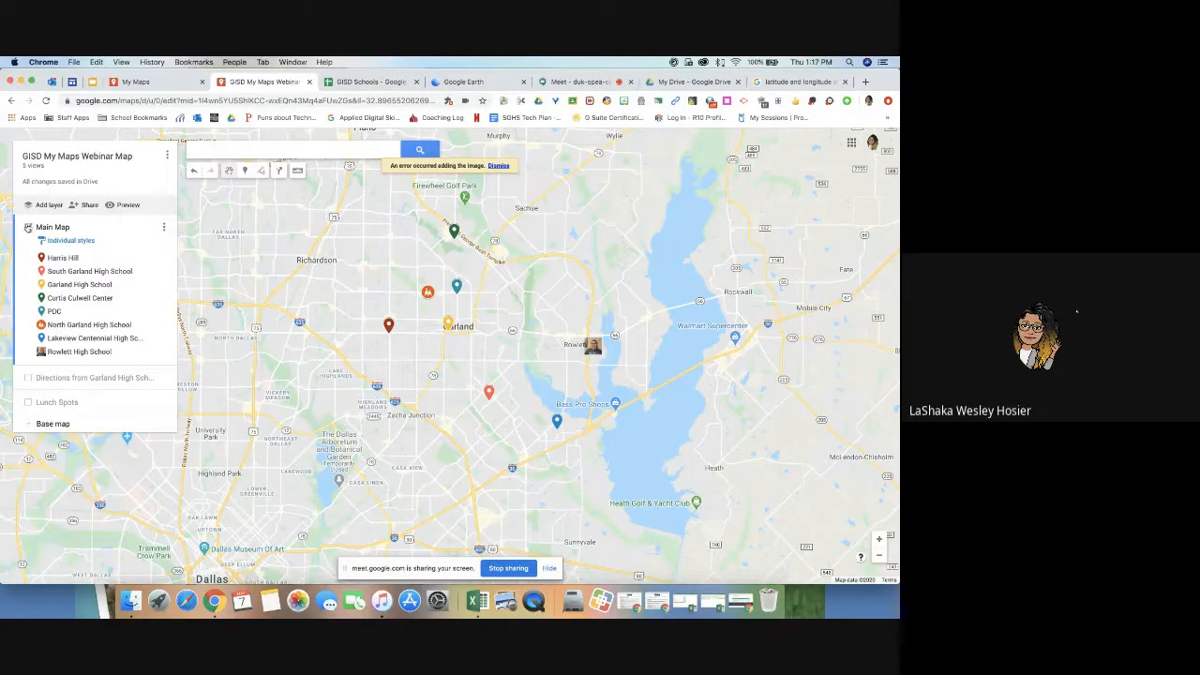
{"action": "left_click", "coordinate": [28, 226]}
{"action": "left_click", "coordinate": [28, 278]}
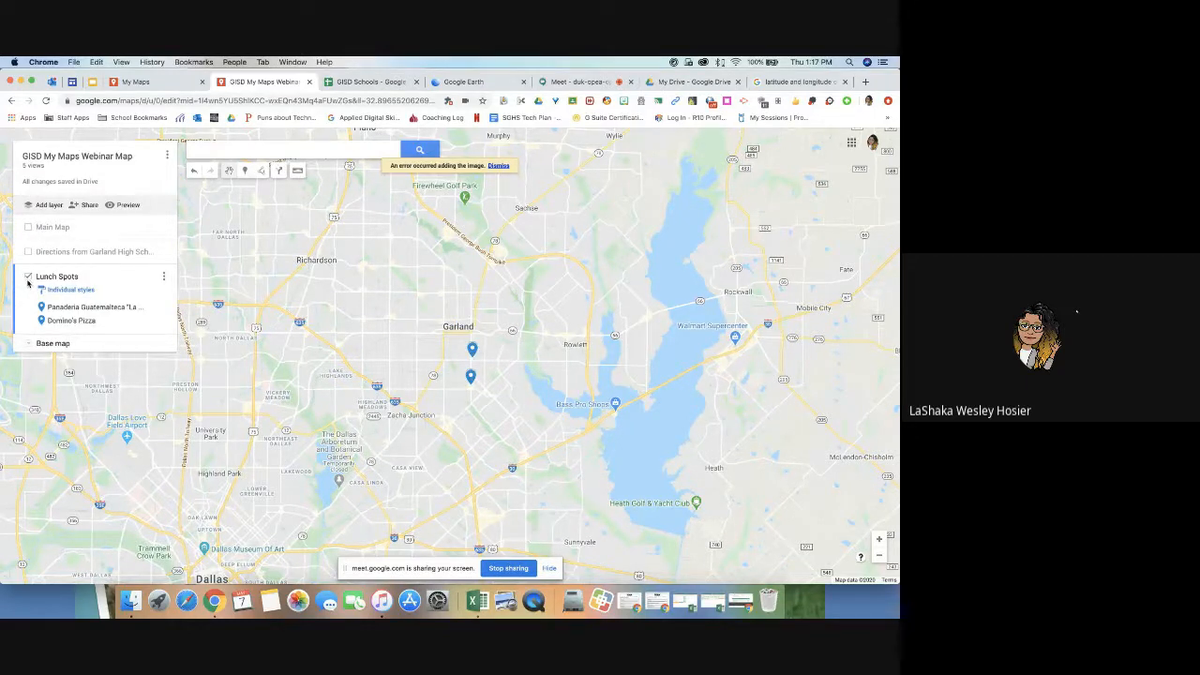
{"action": "left_click", "coordinate": [29, 227]}
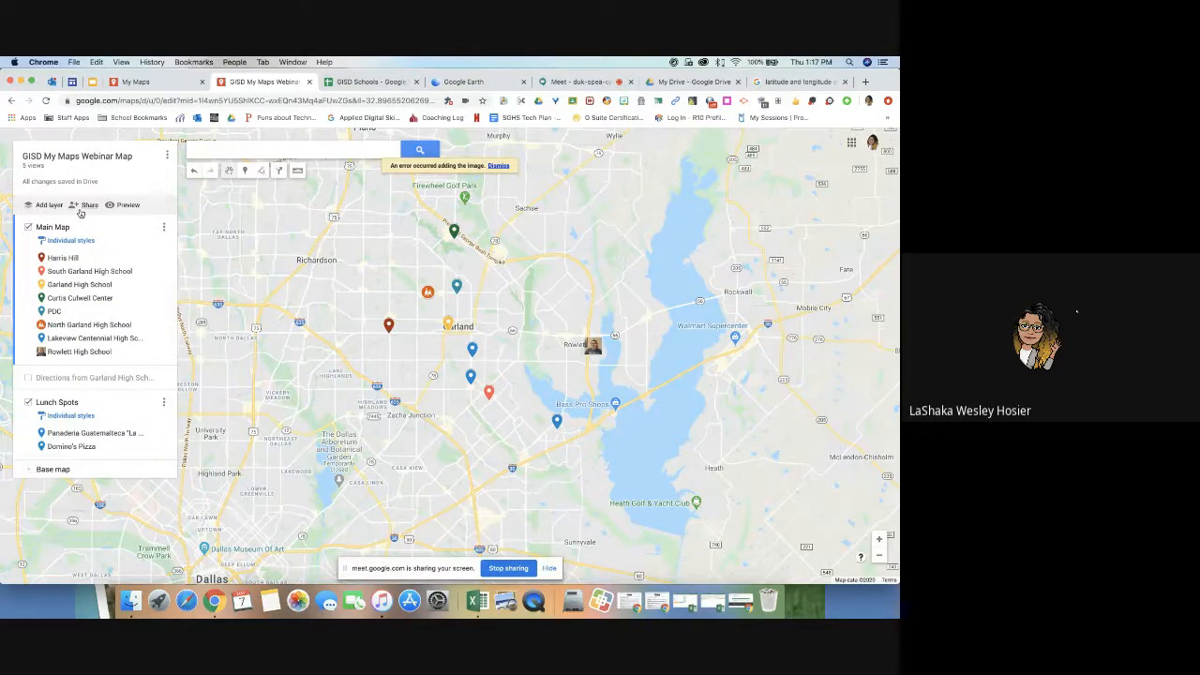
Step: Switch the base map to satellite imagery and set the current view as the map's default view
{"action": "left_click", "coordinate": [30, 474]}
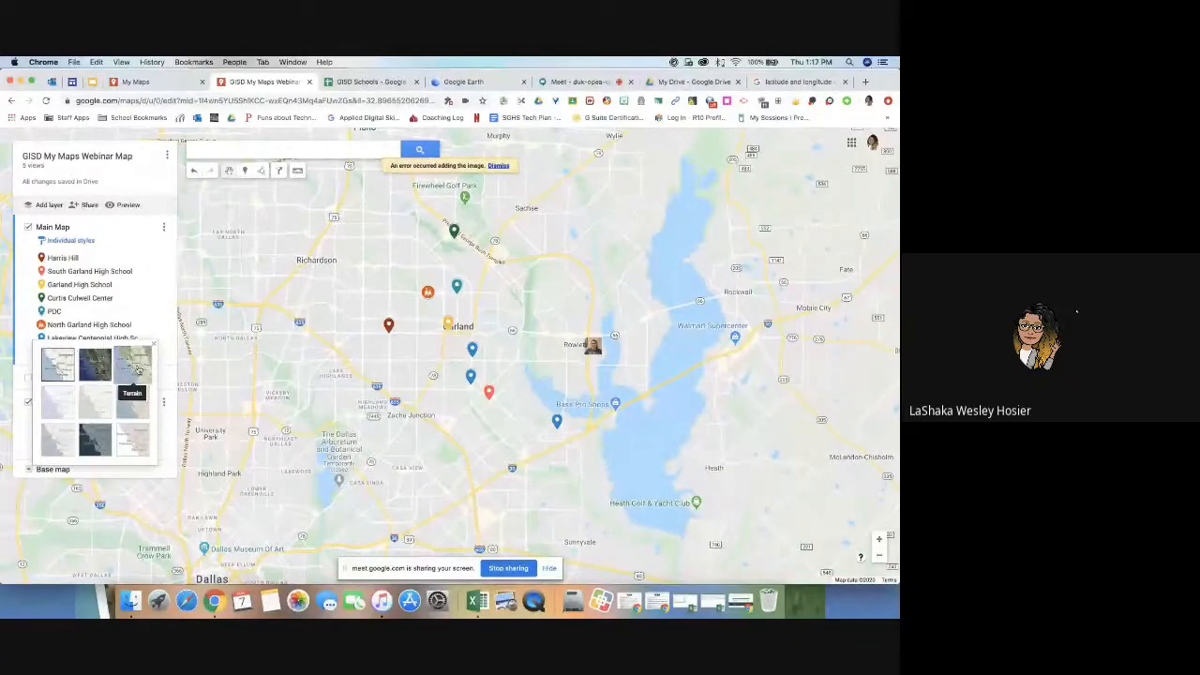
{"action": "left_click", "coordinate": [101, 364]}
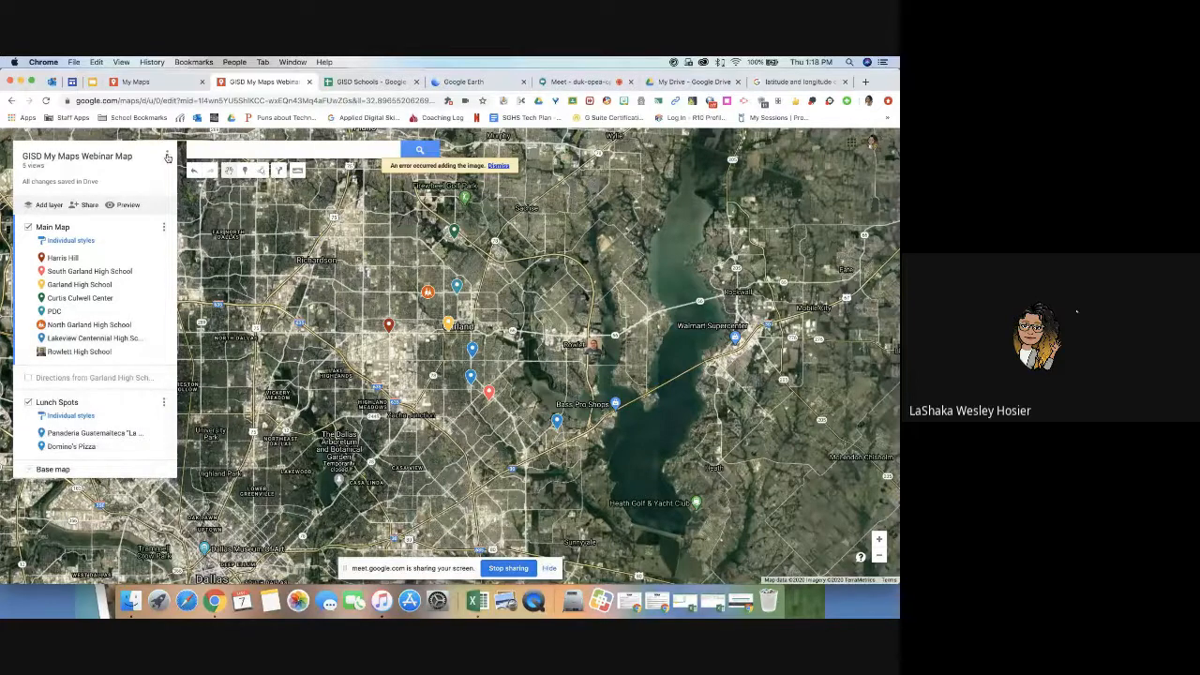
{"action": "left_click", "coordinate": [168, 157]}
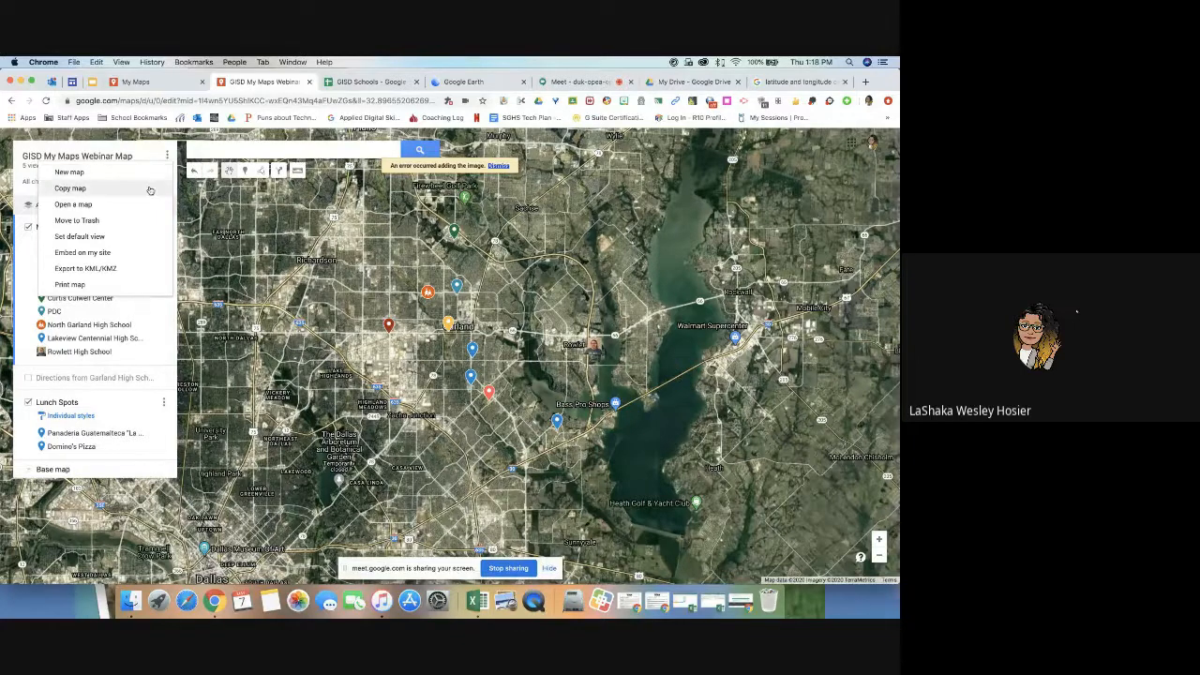
{"action": "left_click", "coordinate": [106, 238]}
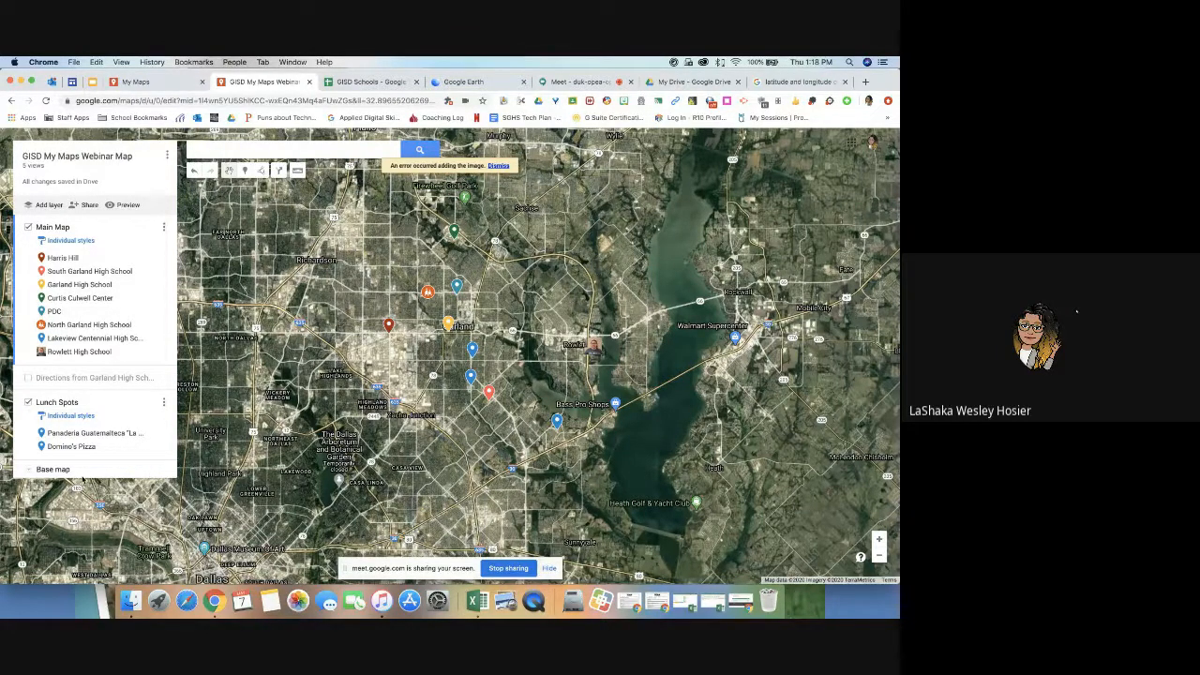
Step: Try several base map styles, including Simple Atlas and Terrain, and set the base map back to the standard road map
{"action": "left_click", "coordinate": [35, 469]}
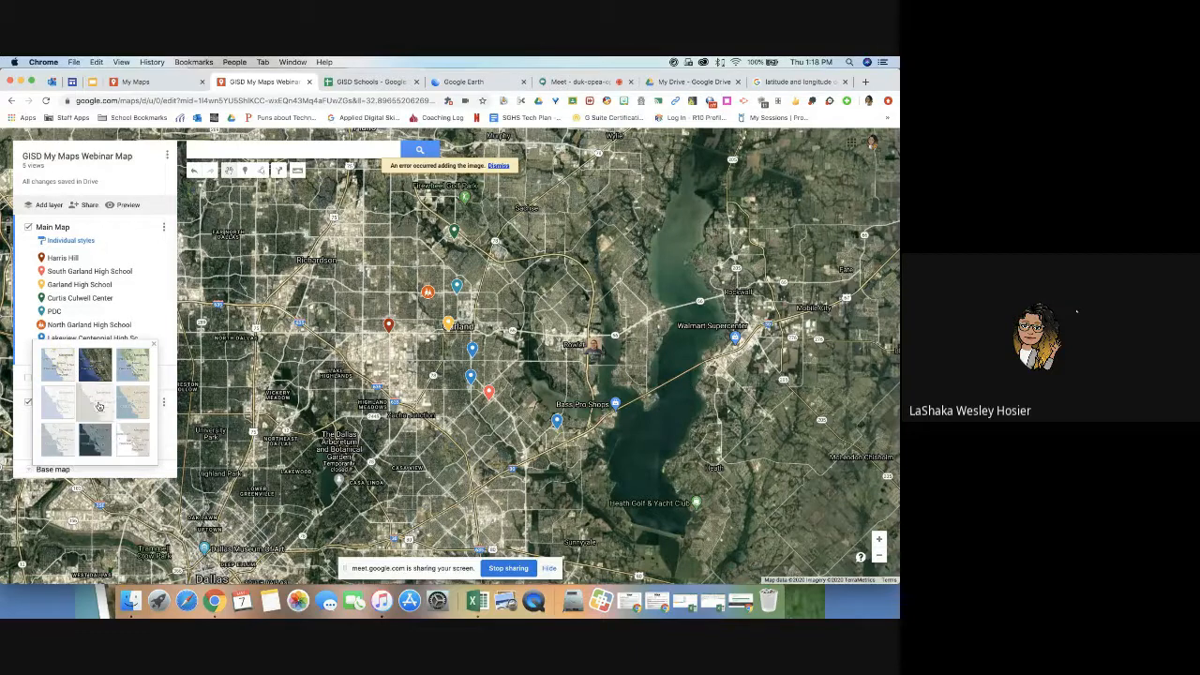
{"action": "left_click", "coordinate": [99, 406]}
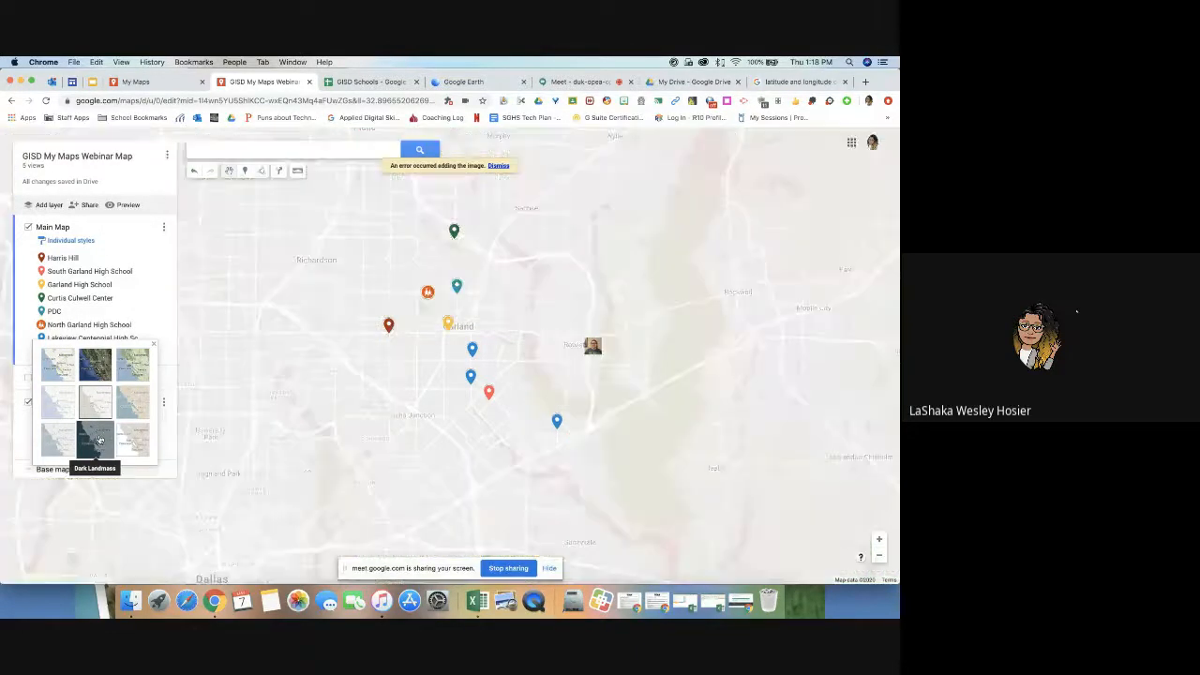
{"action": "left_click", "coordinate": [136, 443]}
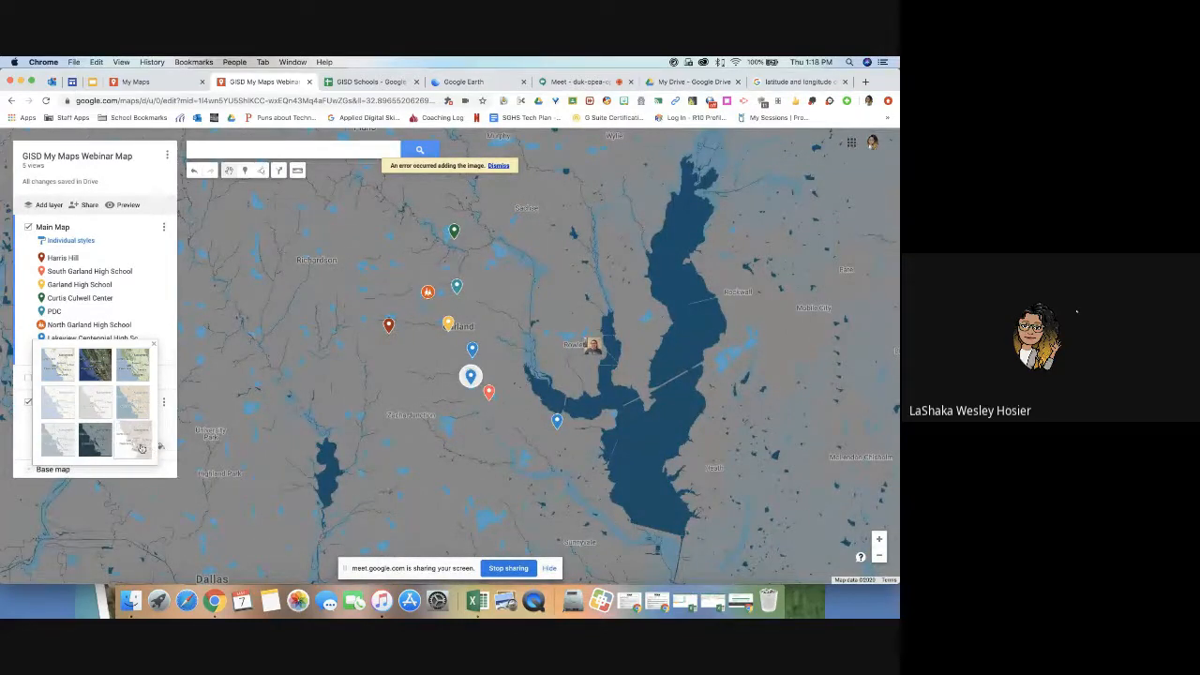
{"action": "left_click", "coordinate": [134, 405]}
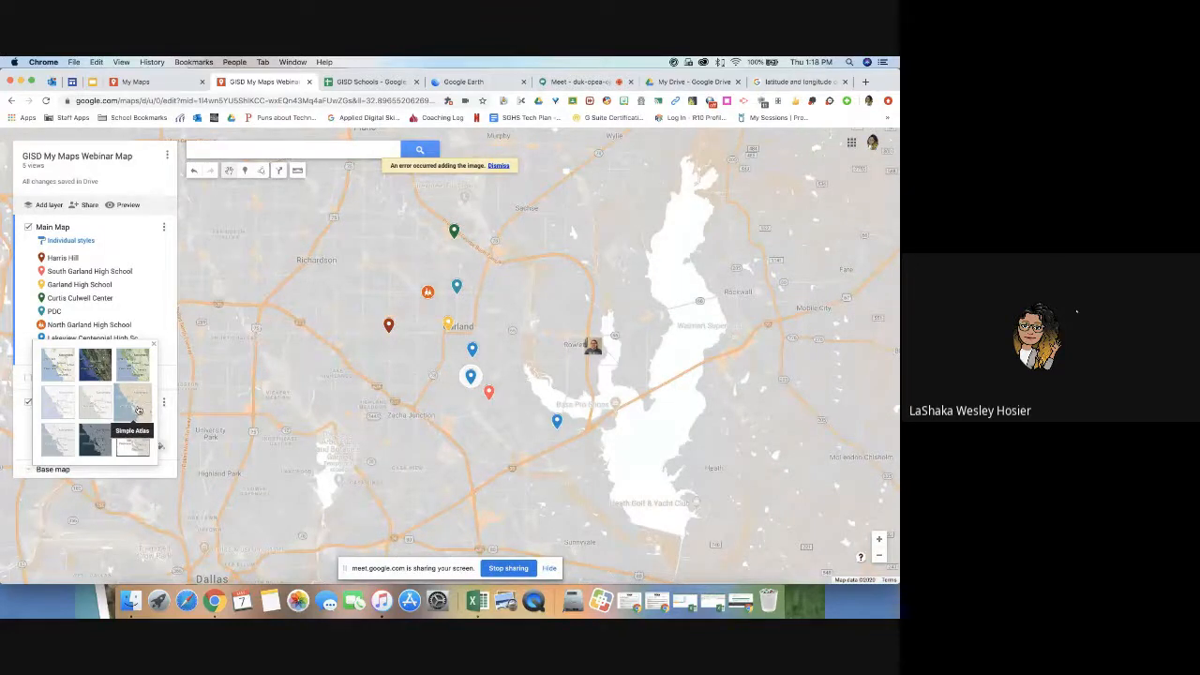
{"action": "left_click", "coordinate": [134, 411]}
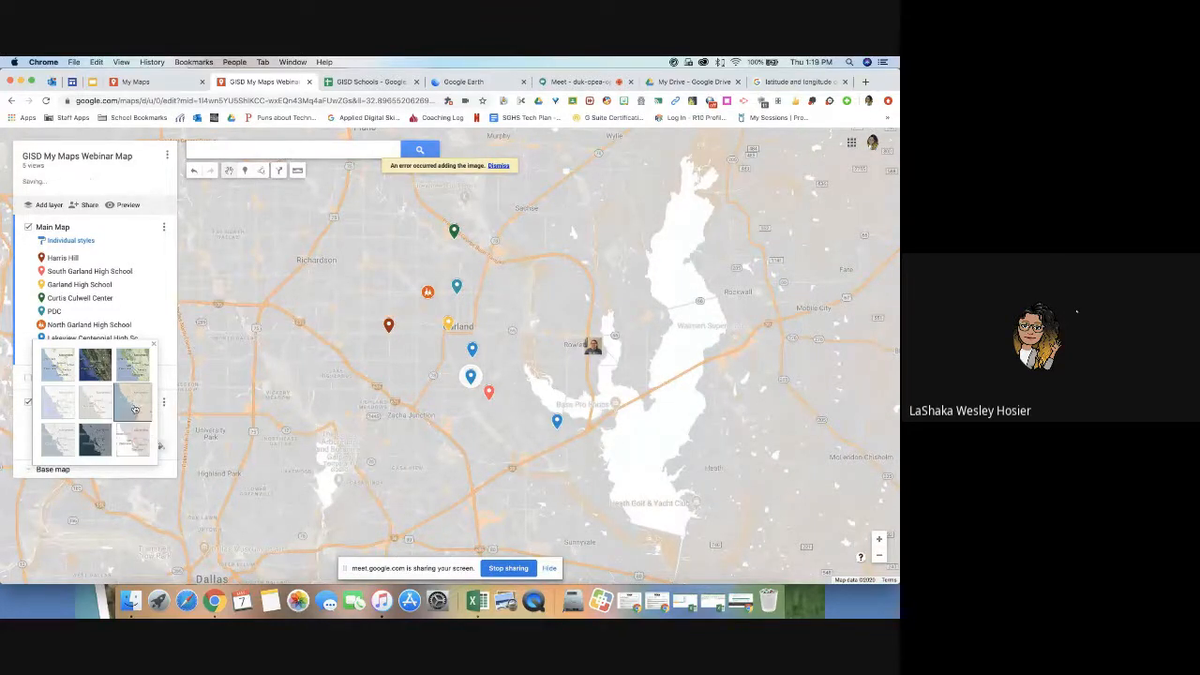
{"action": "left_click", "coordinate": [145, 372]}
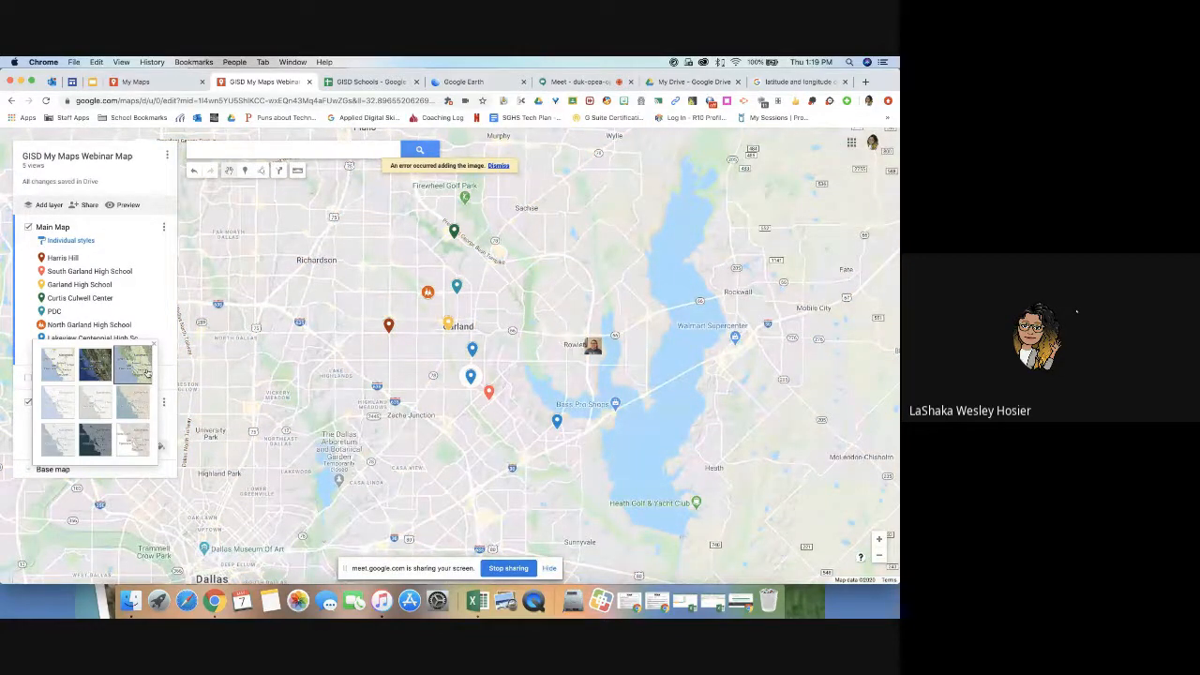
{"action": "left_click", "coordinate": [66, 441]}
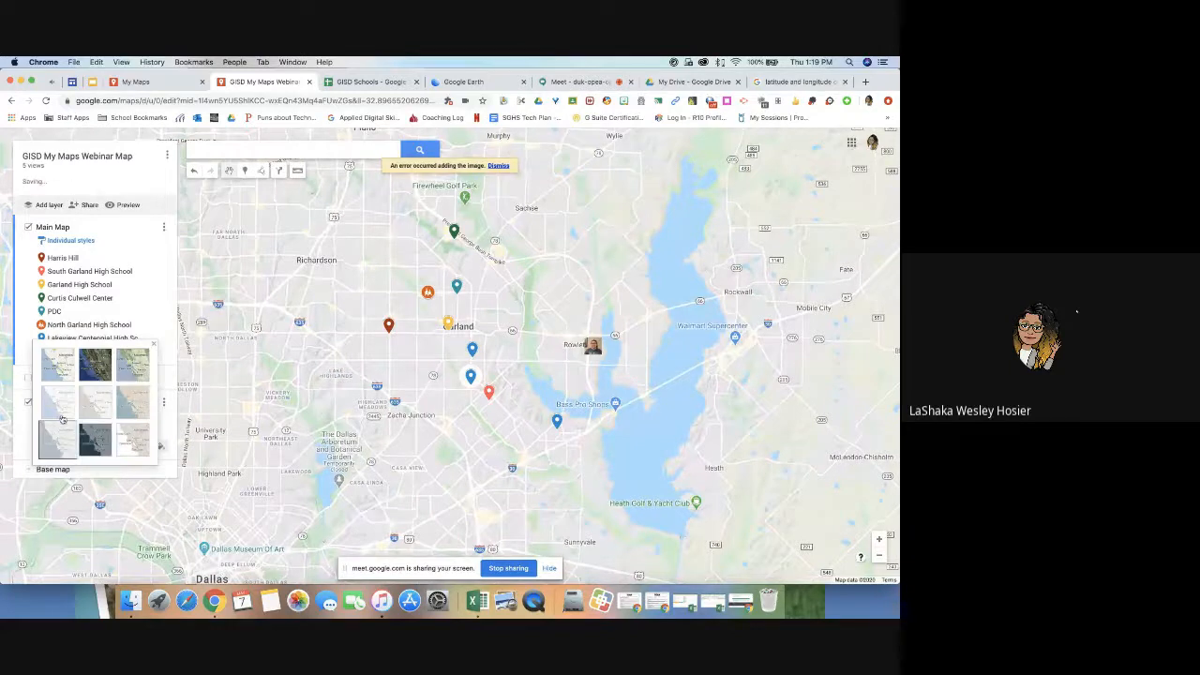
{"action": "left_click", "coordinate": [71, 367]}
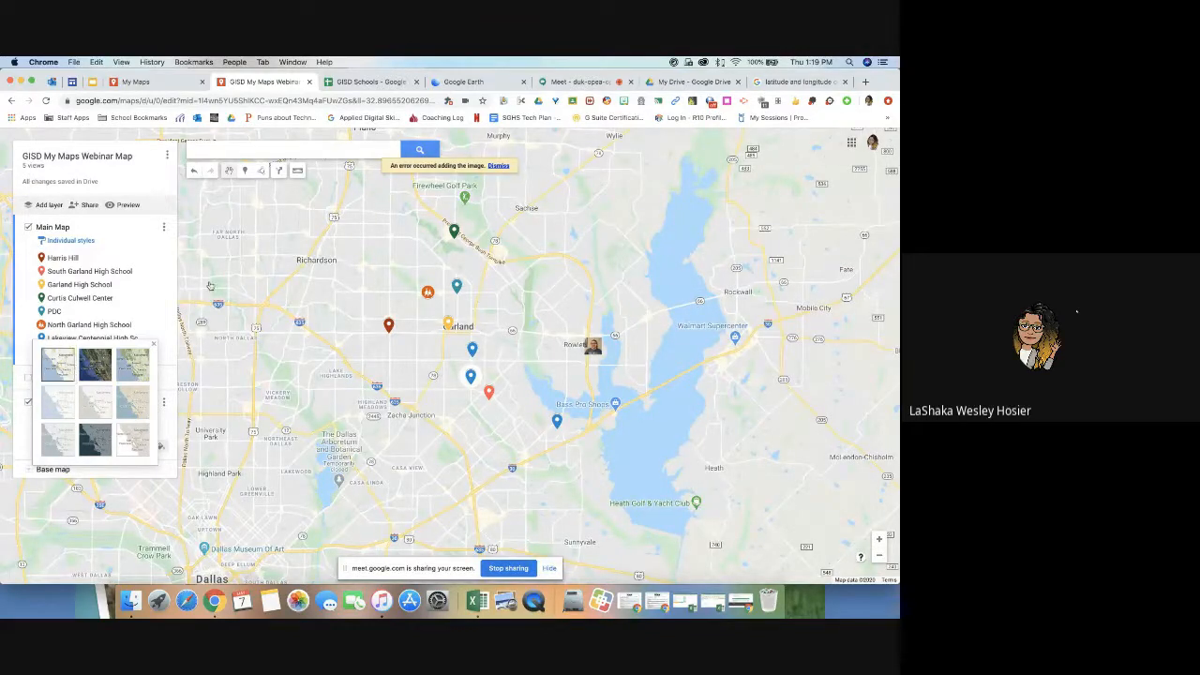
Step: Draw a closed shape in Main Map from Garland High School through Lakeview Centennial, South Garland, Harris Hill and PDC back to its start
{"action": "left_click", "coordinate": [262, 172]}
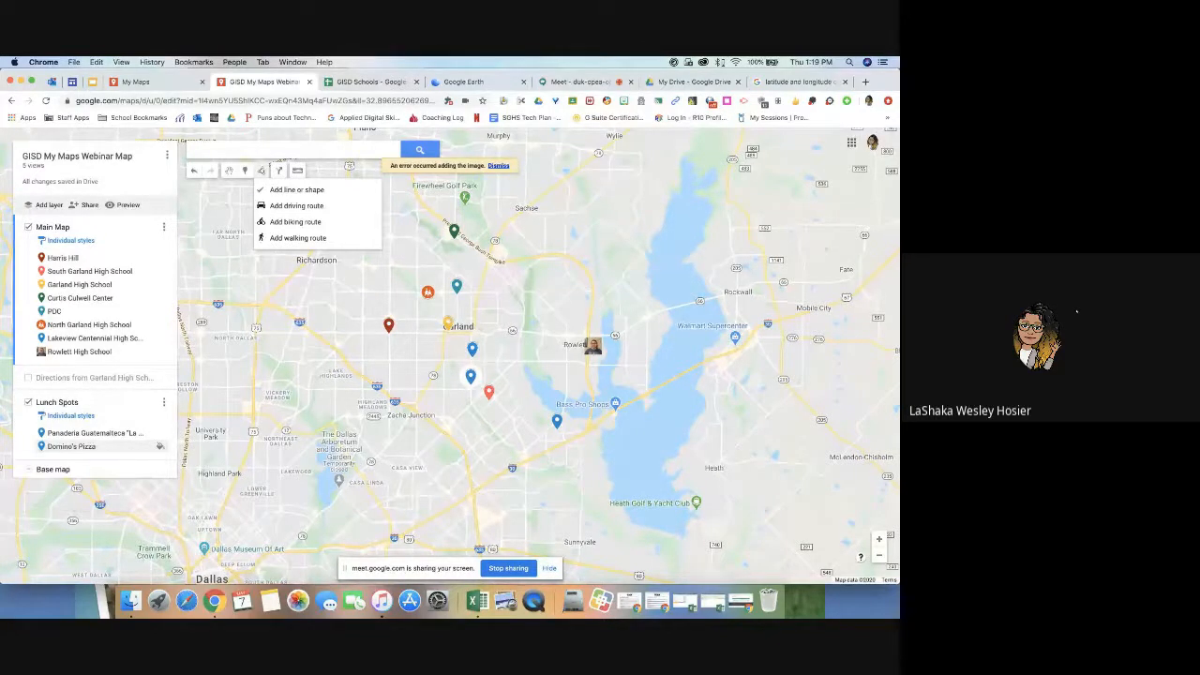
{"action": "left_click", "coordinate": [448, 323]}
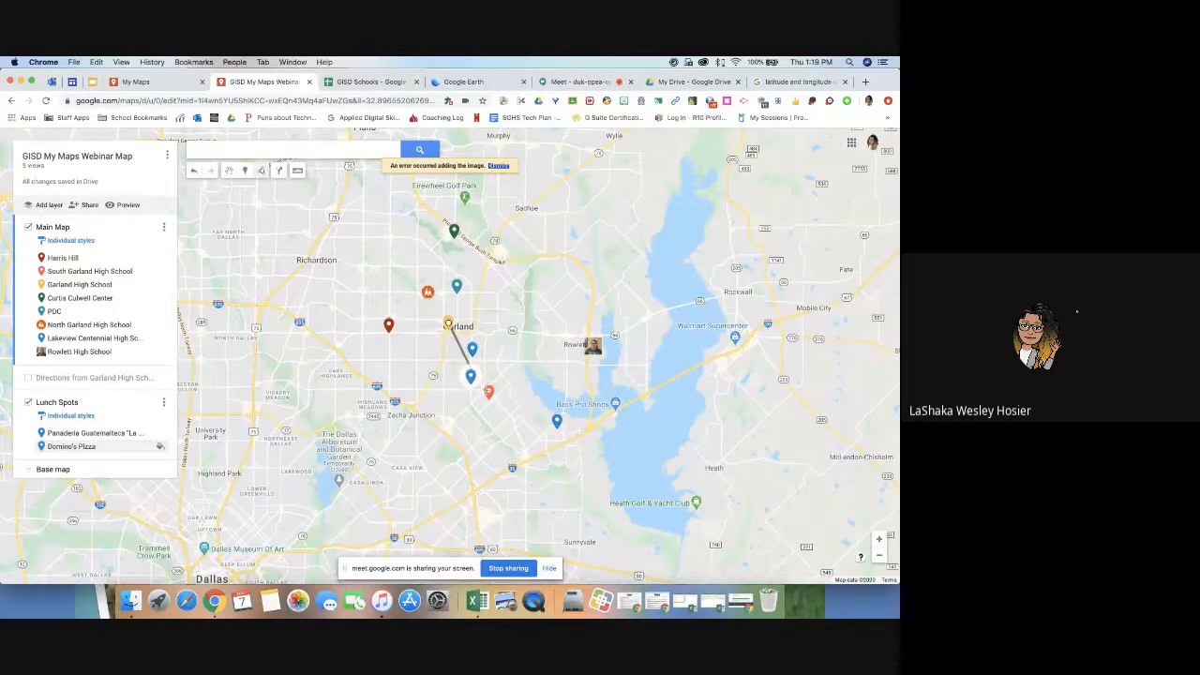
{"action": "double_click", "coordinate": [557, 422]}
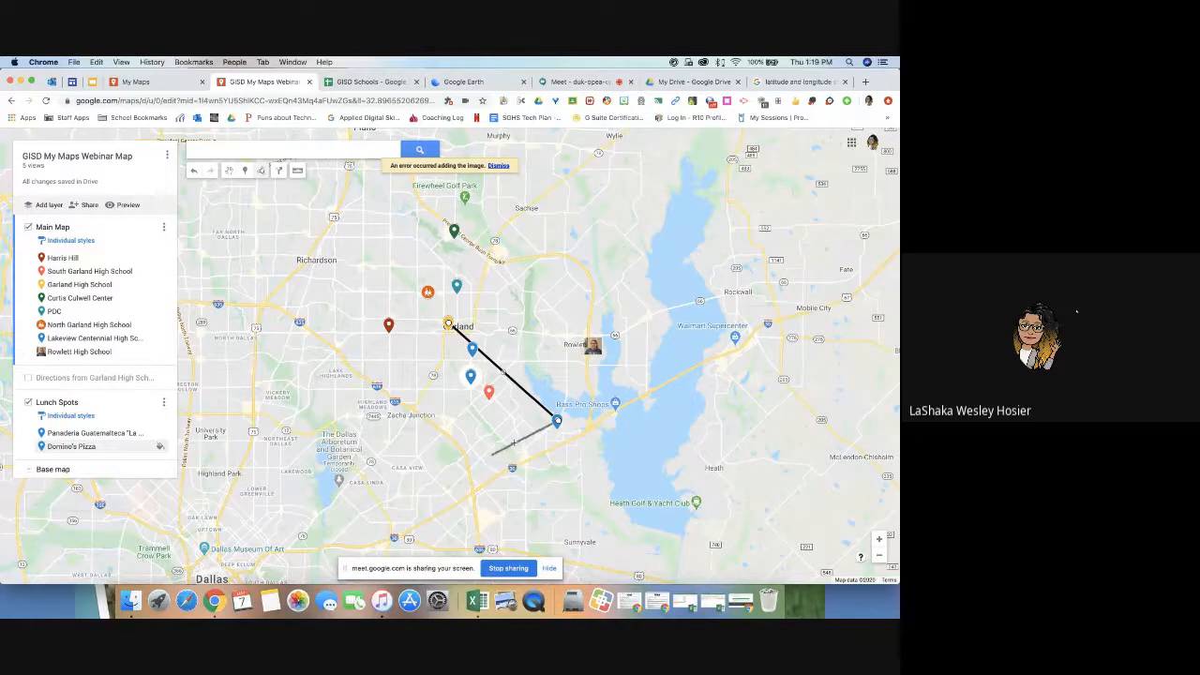
{"action": "left_click", "coordinate": [557, 420]}
{"action": "left_click", "coordinate": [388, 325]}
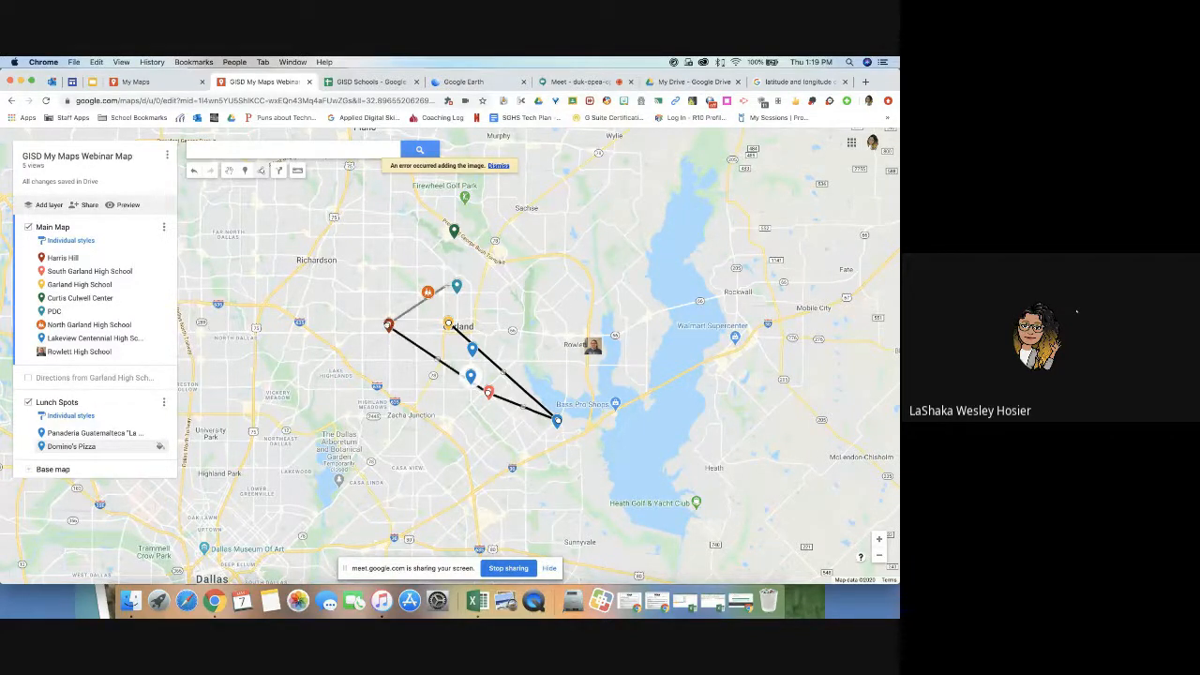
{"action": "left_click", "coordinate": [457, 285]}
{"action": "double_click", "coordinate": [451, 328]}
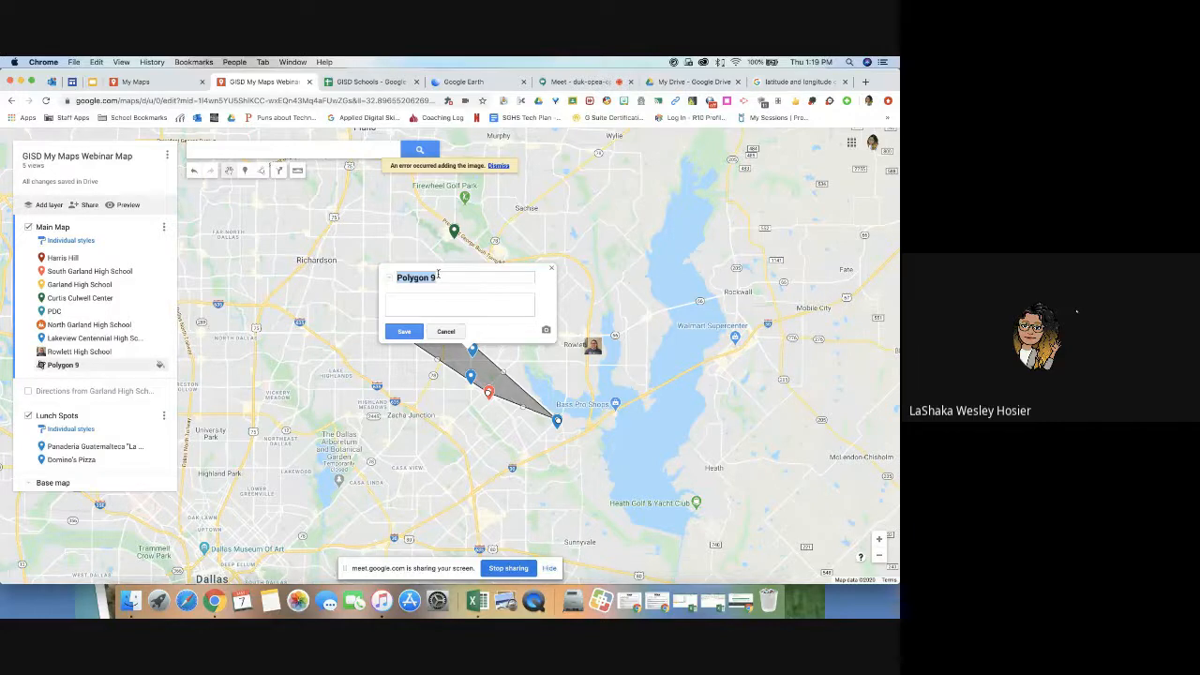
Step: Name the new polygon "trips to schools" and restyle it with a light blue color, adjusted transparency and a thicker border
{"action": "type", "text": "trips to schools"}
{"action": "left_click", "coordinate": [404, 334]}
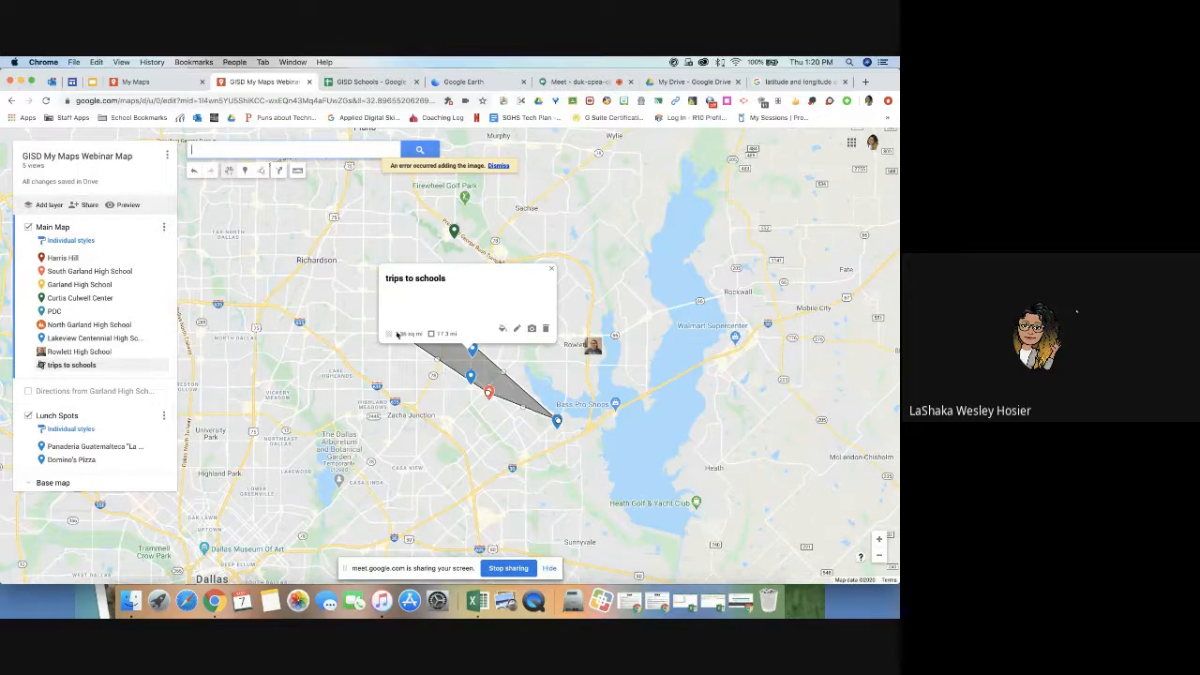
{"action": "left_click", "coordinate": [501, 328]}
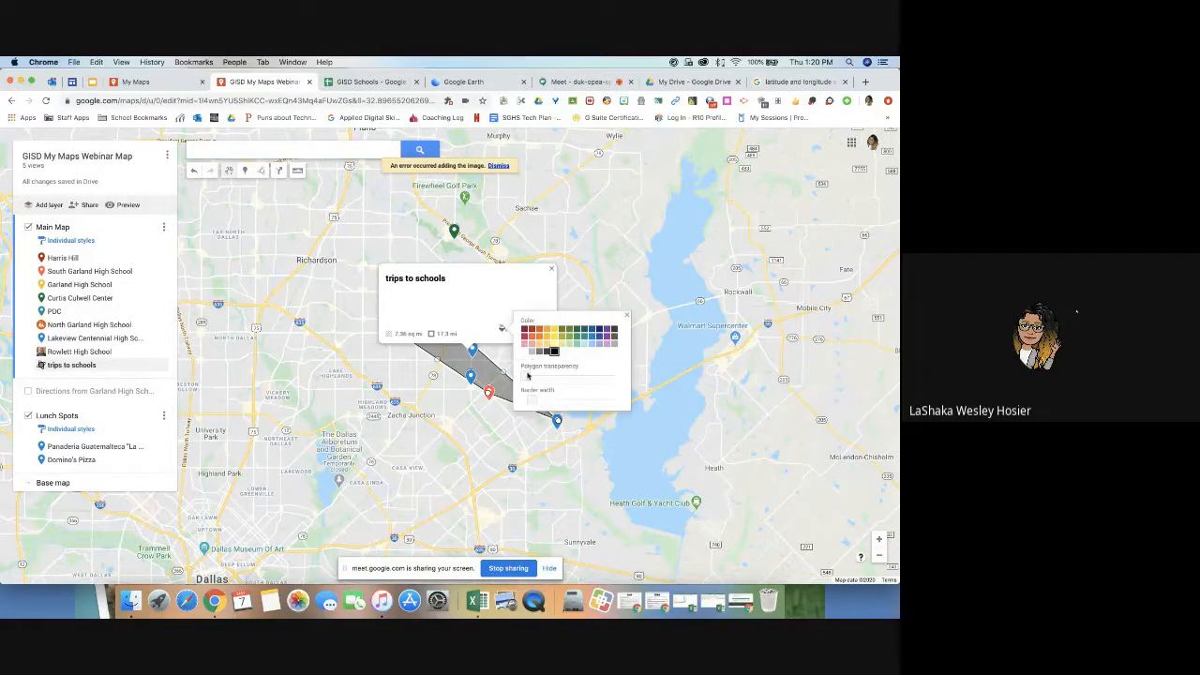
{"action": "left_click_drag", "start_coordinate": [526, 376], "coordinate": [585, 378]}
{"action": "left_click_drag", "start_coordinate": [531, 400], "coordinate": [573, 401]}
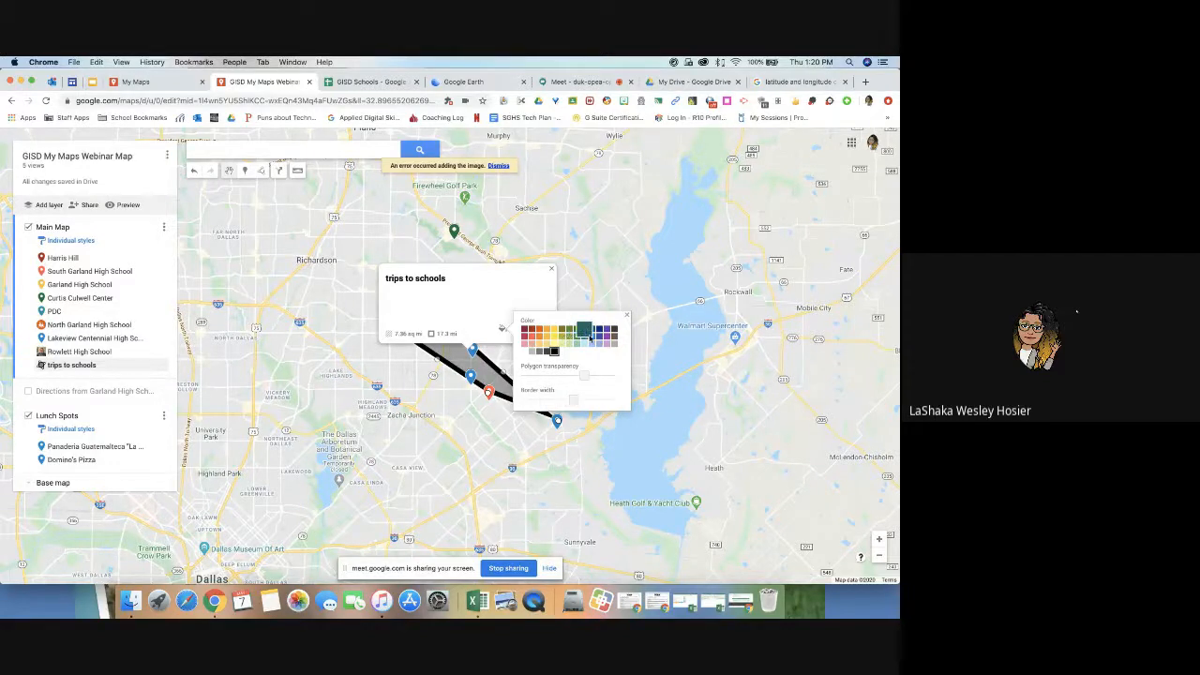
{"action": "left_click", "coordinate": [591, 335]}
{"action": "left_click", "coordinate": [503, 330]}
{"action": "left_click", "coordinate": [591, 342]}
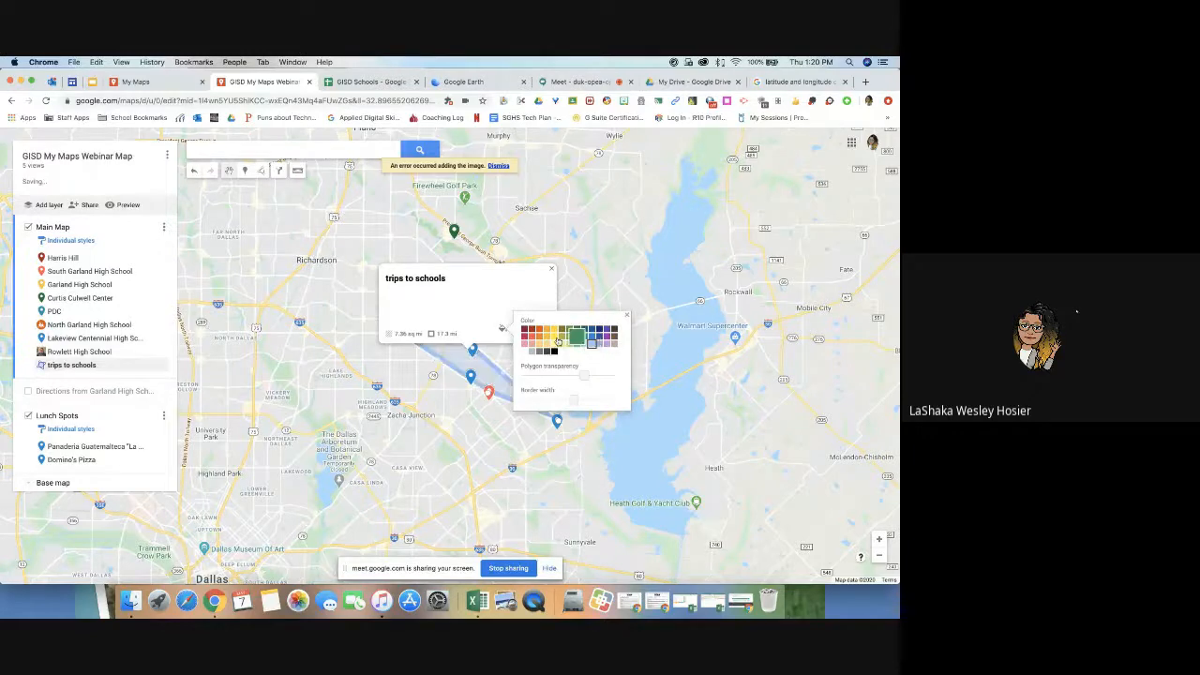
{"action": "left_click", "coordinate": [627, 315]}
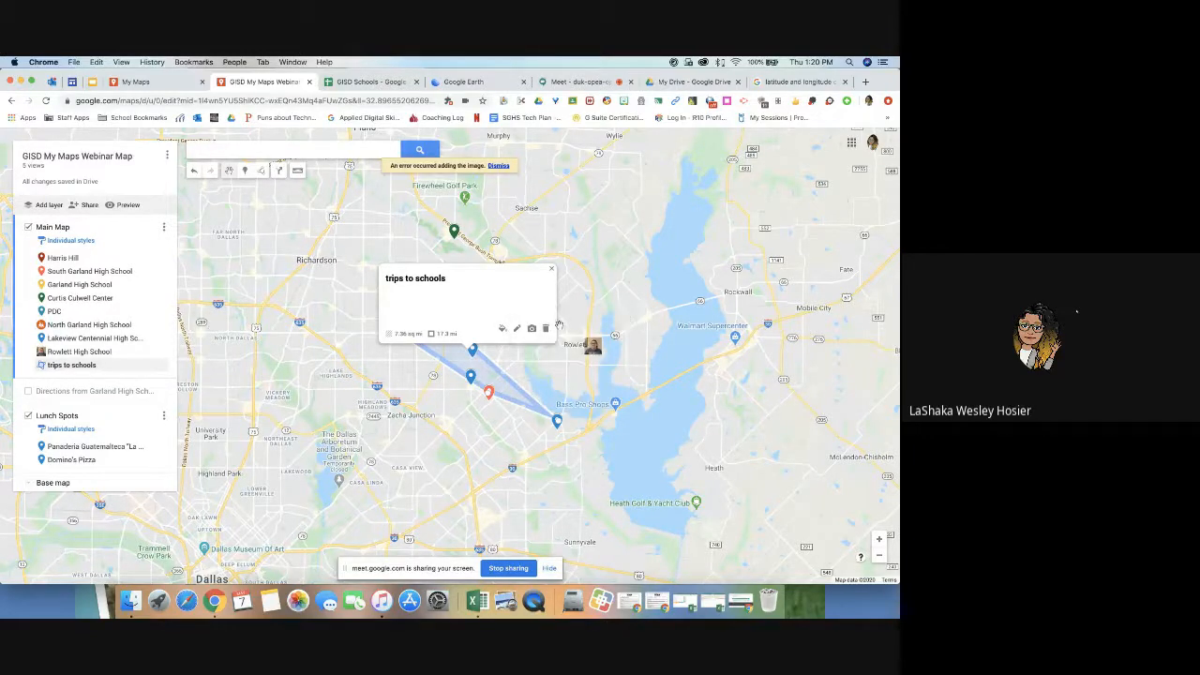
Step: Add the description "start at GHS head to SGHS" to the trips to schools shape and save it
{"action": "left_click", "coordinate": [531, 329]}
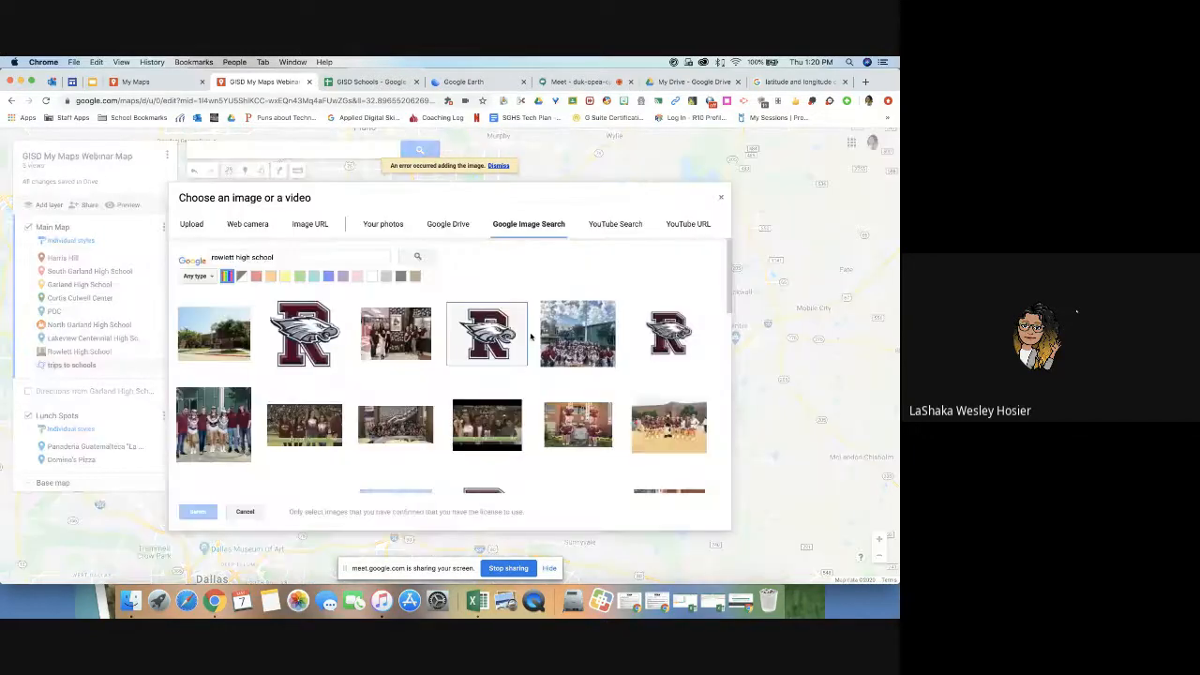
{"action": "left_click", "coordinate": [719, 202]}
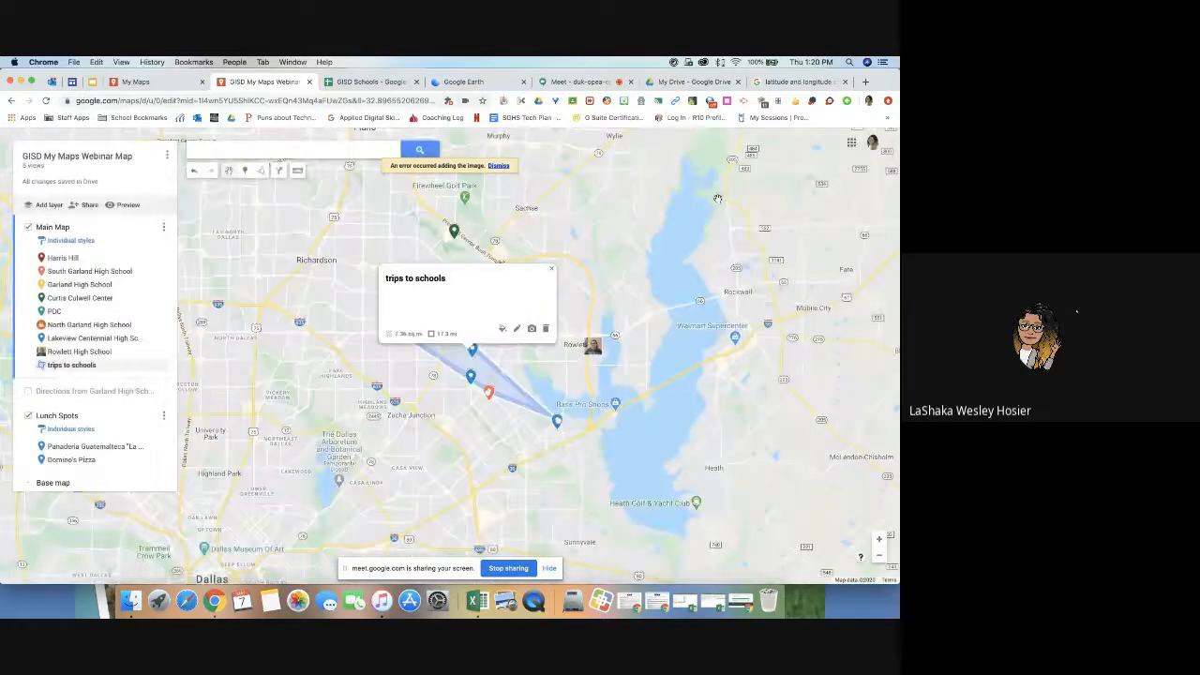
{"action": "left_click", "coordinate": [520, 330]}
{"action": "left_click", "coordinate": [447, 298]}
{"action": "type", "text": "s"}
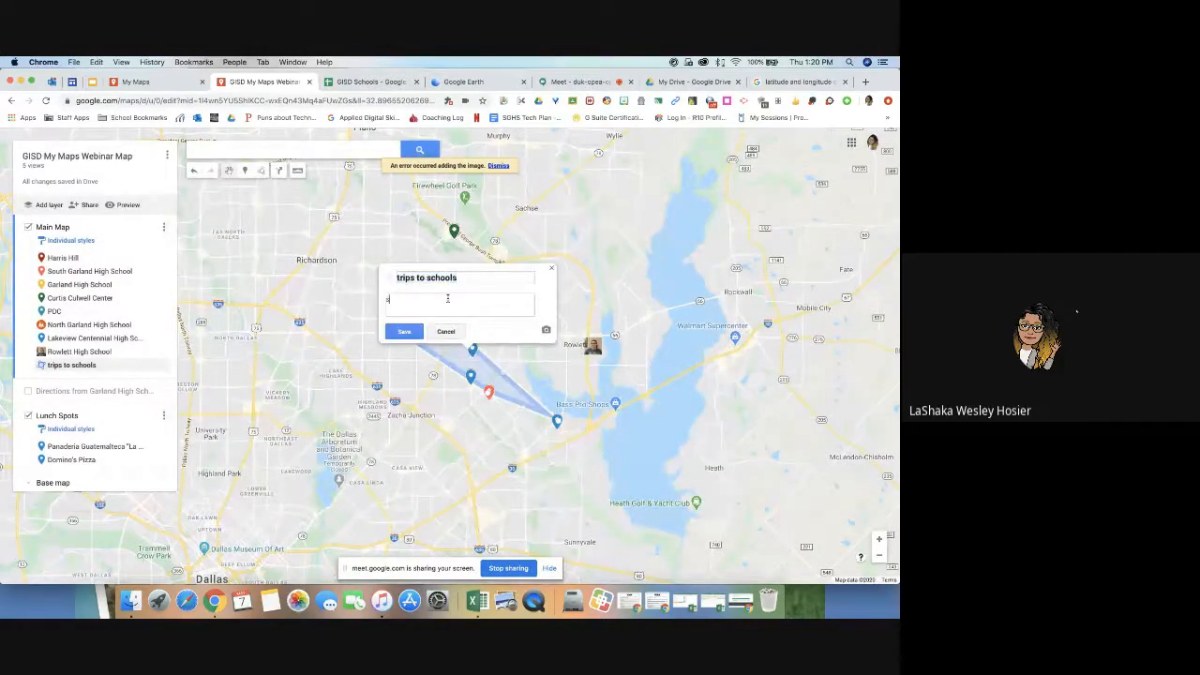
{"action": "type", "text": "tar"}
{"action": "type", "text": "t of"}
{"action": "key", "text": "BackSpace"}
{"action": "key", "text": "BackSpace"}
{"action": "key", "text": "BackSpace"}
{"action": "type", "text": "at GHS head to SGHS"}
{"action": "right_click", "coordinate": [436, 300]}
{"action": "left_click", "coordinate": [450, 306]}
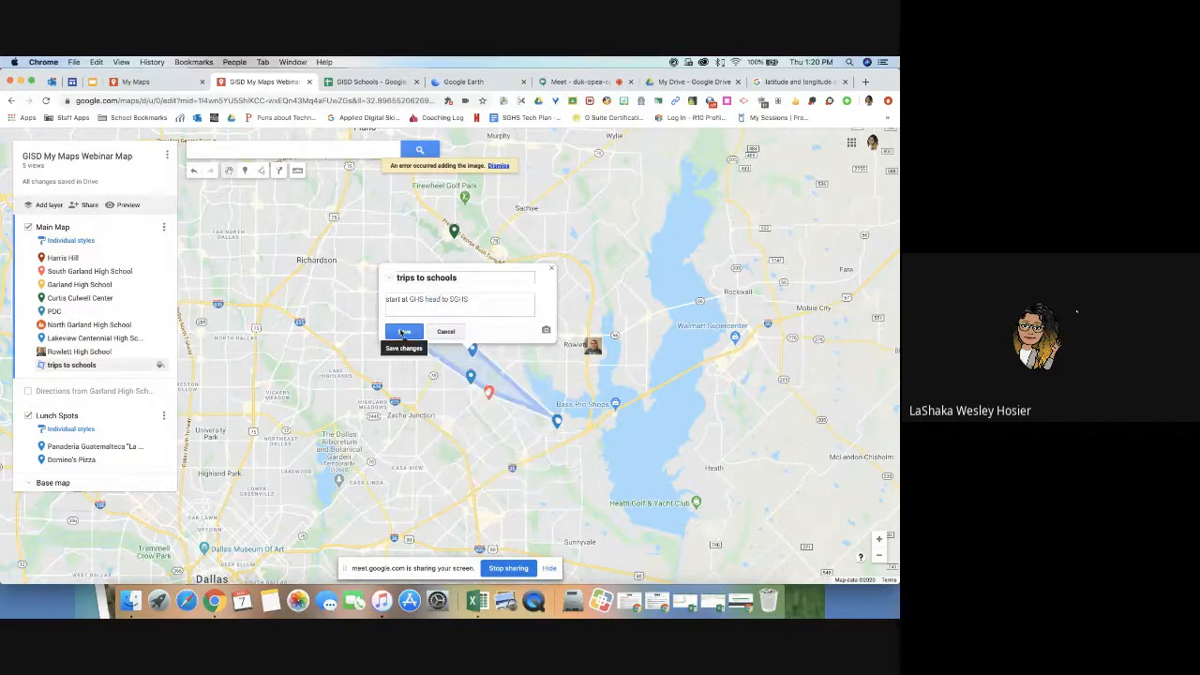
{"action": "left_click", "coordinate": [401, 333]}
{"action": "left_click", "coordinate": [596, 394]}
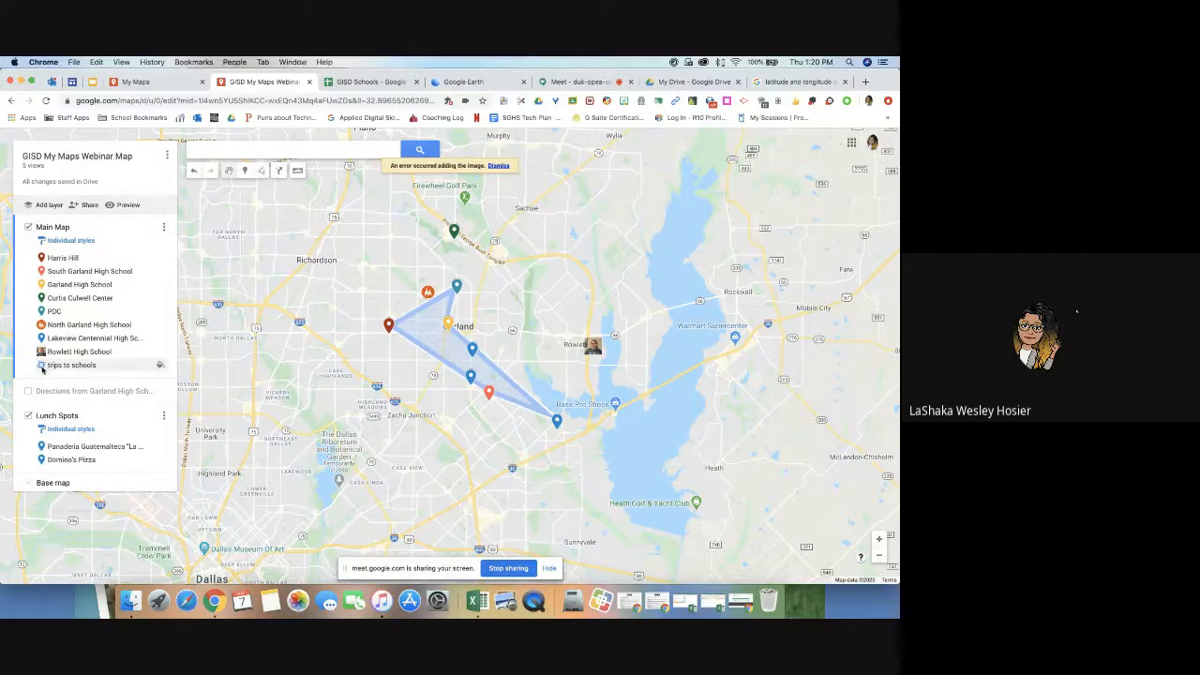
Step: Review the details of the trips to schools shape and dismiss the image error notice
{"action": "left_click", "coordinate": [42, 369]}
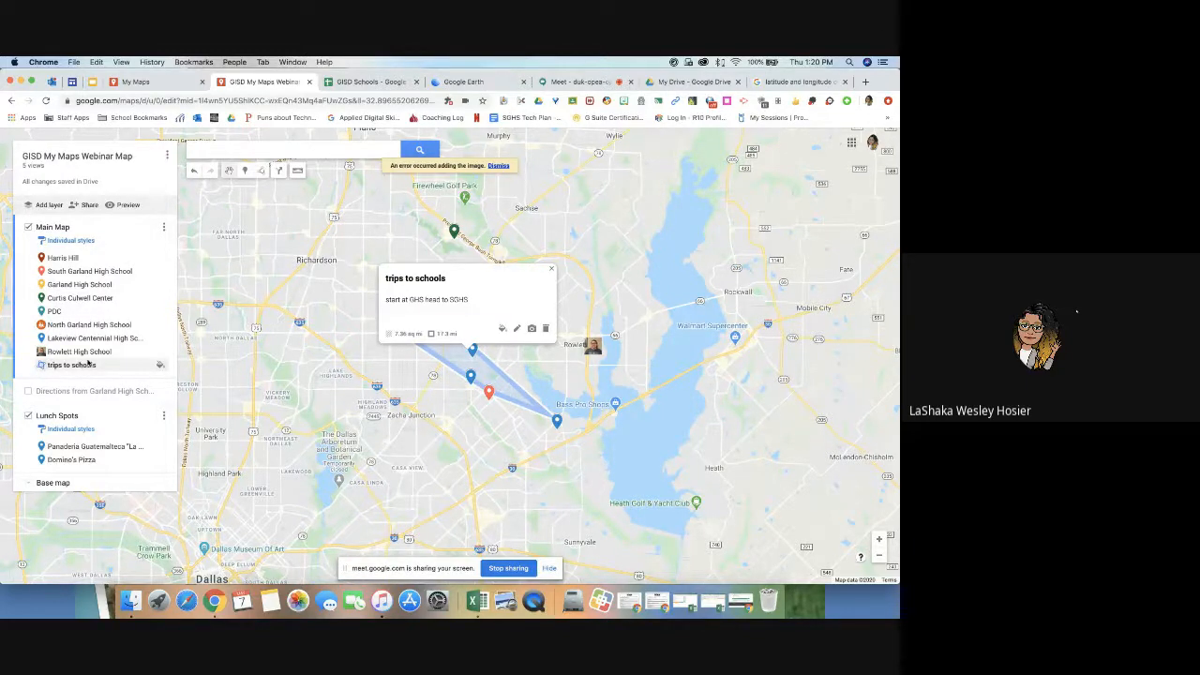
{"action": "left_click", "coordinate": [327, 352]}
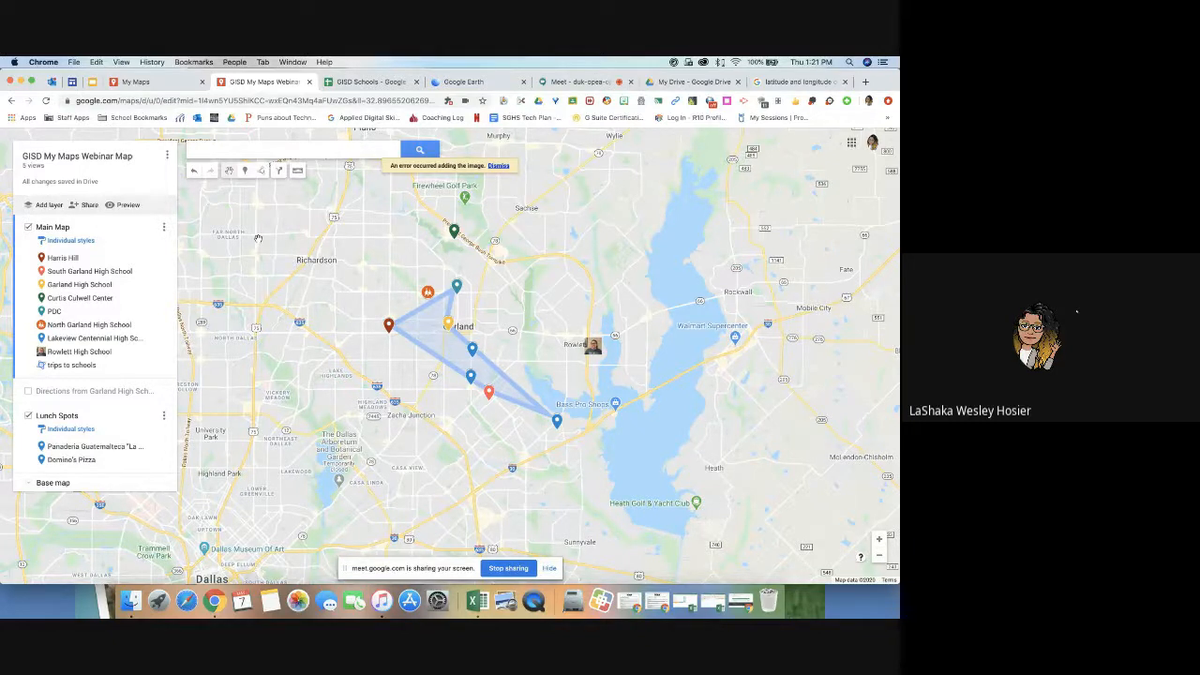
{"action": "left_click", "coordinate": [504, 166]}
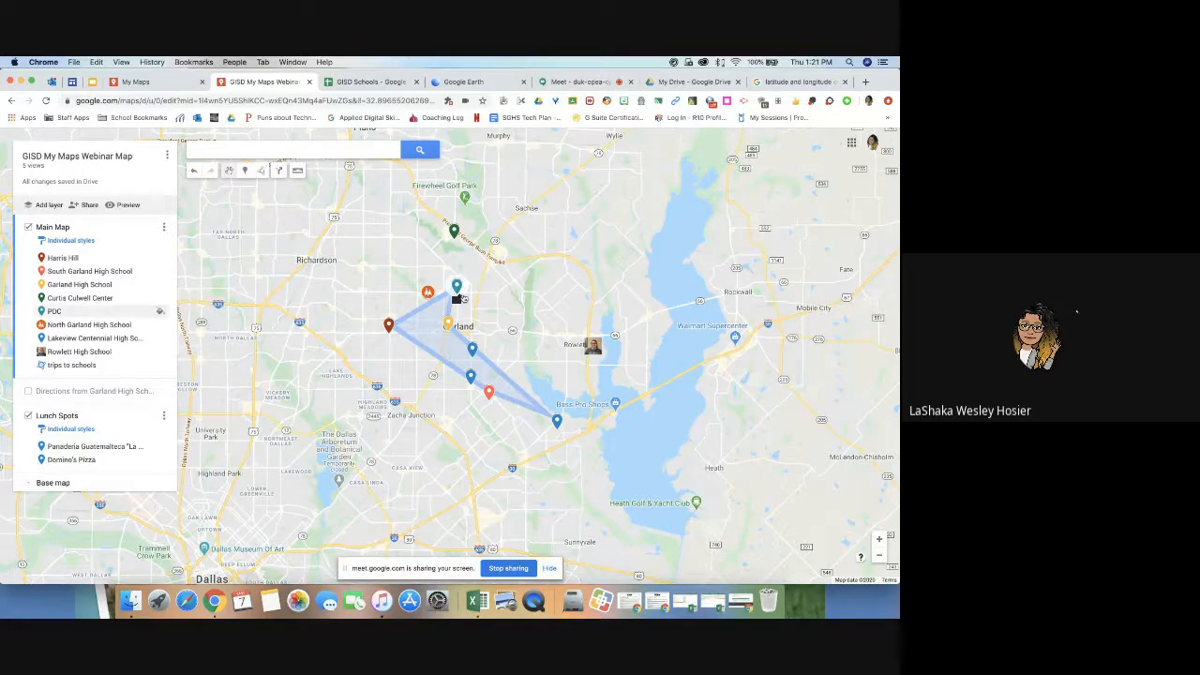
Step: Reorder Main Map so Curtis Culwell Center is first, Garland High School second, and Lakeview Centennial High School directly below Harris Hill
{"action": "left_click", "coordinate": [64, 298]}
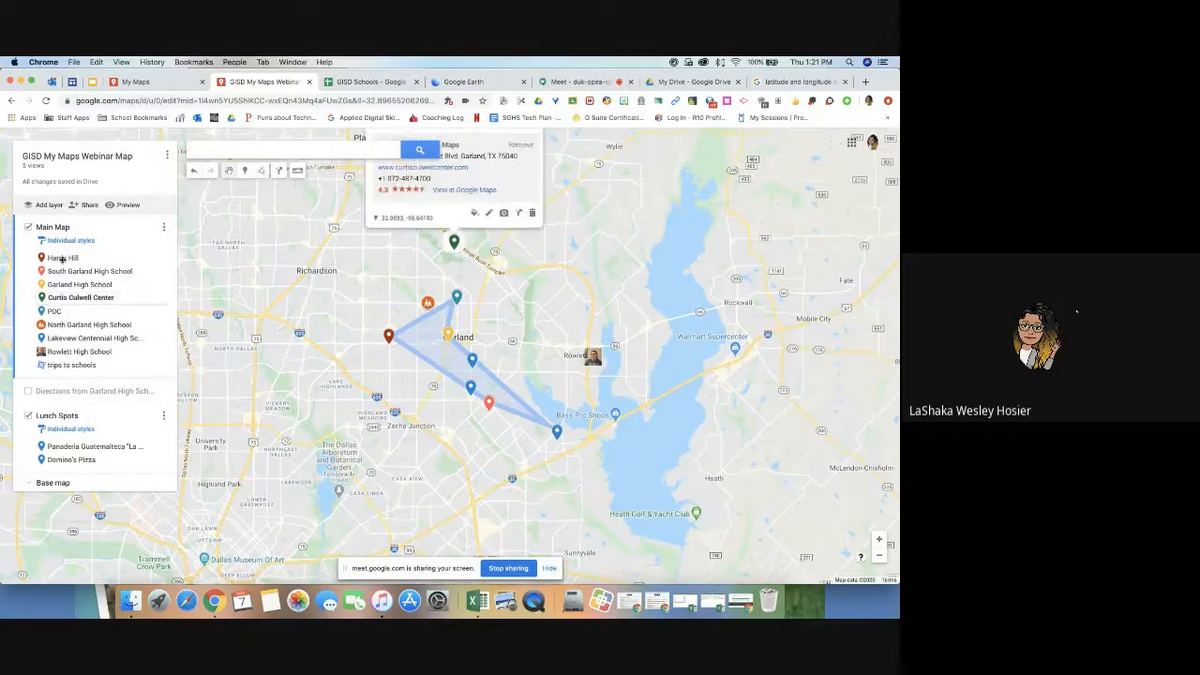
{"action": "left_click_drag", "start_coordinate": [62, 258], "coordinate": [62, 255]}
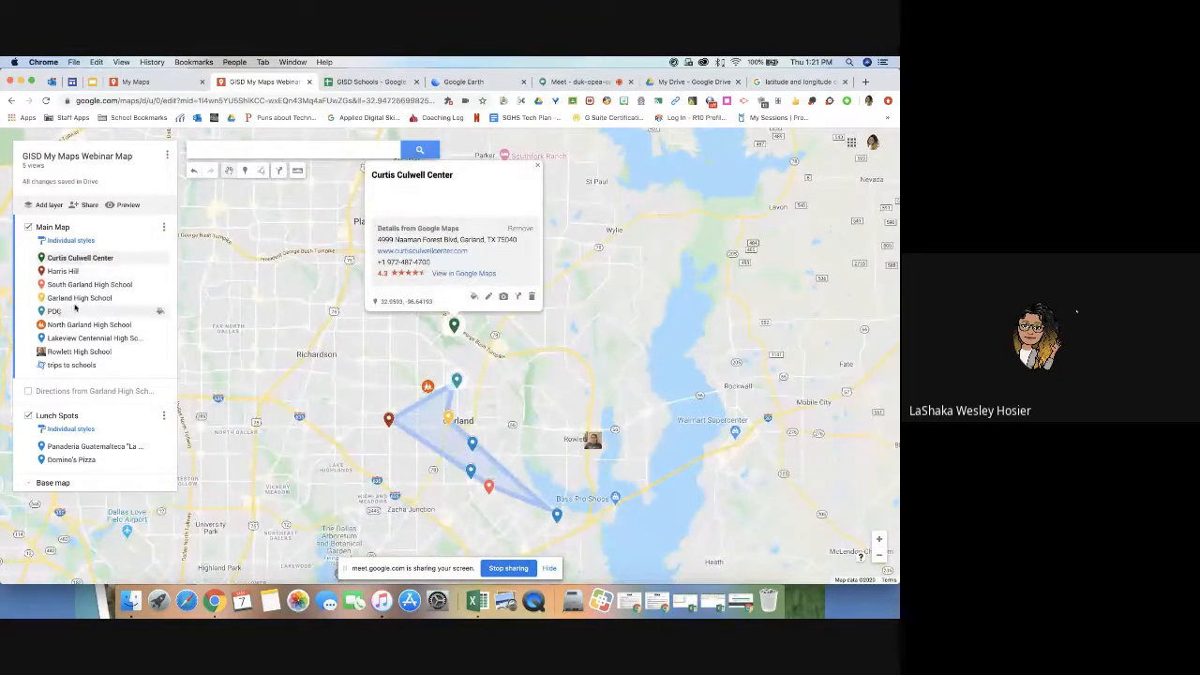
{"action": "left_click_drag", "start_coordinate": [76, 303], "coordinate": [76, 268]}
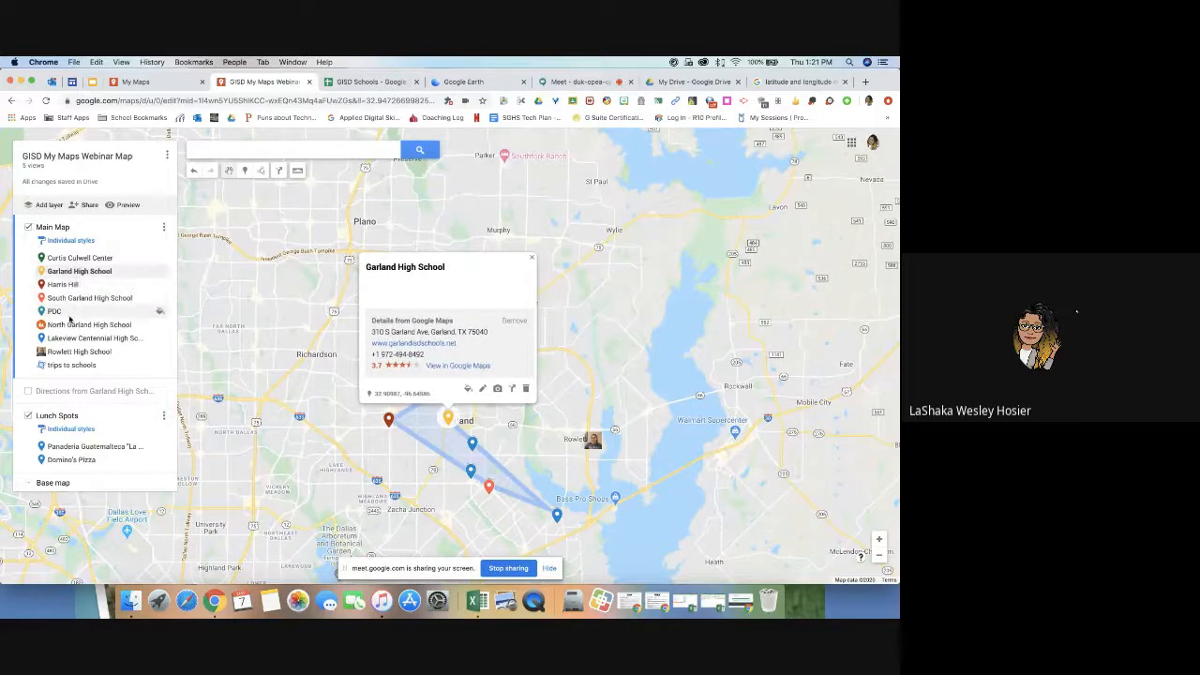
{"action": "left_click_drag", "start_coordinate": [70, 339], "coordinate": [68, 298]}
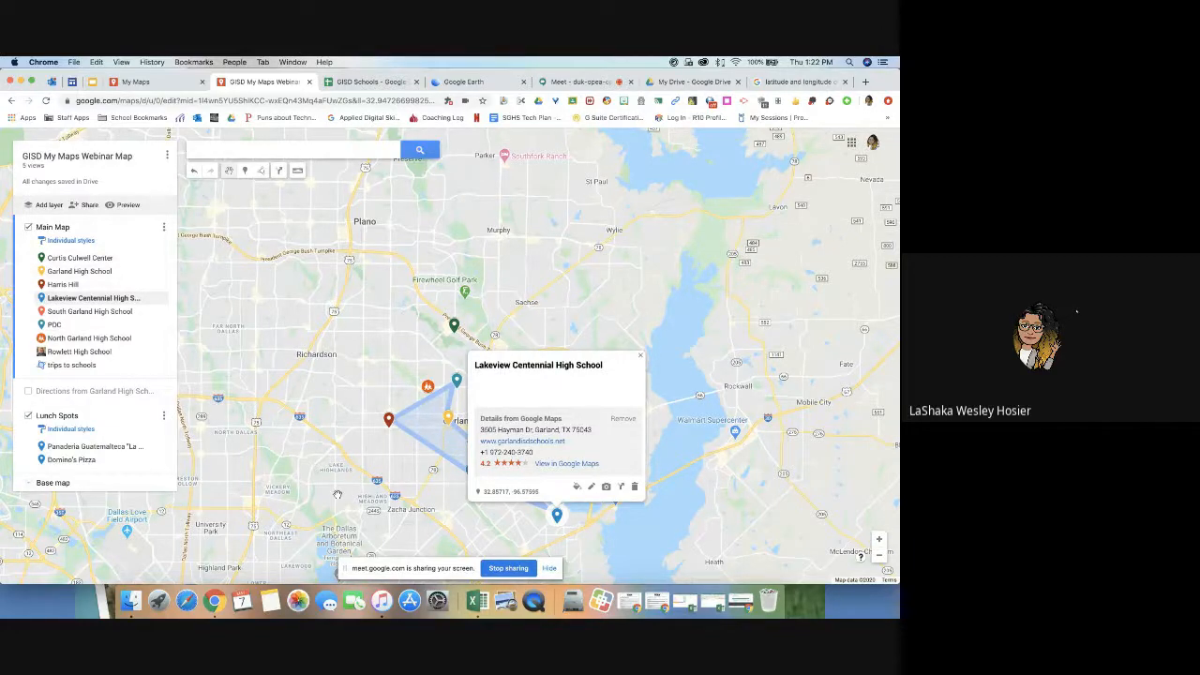
Step: Try to trace a driving route from the Rowlett High School marker across the southern United States
{"action": "scroll", "coordinate": [336, 494], "scroll_direction": "down", "scroll_amount": 5}
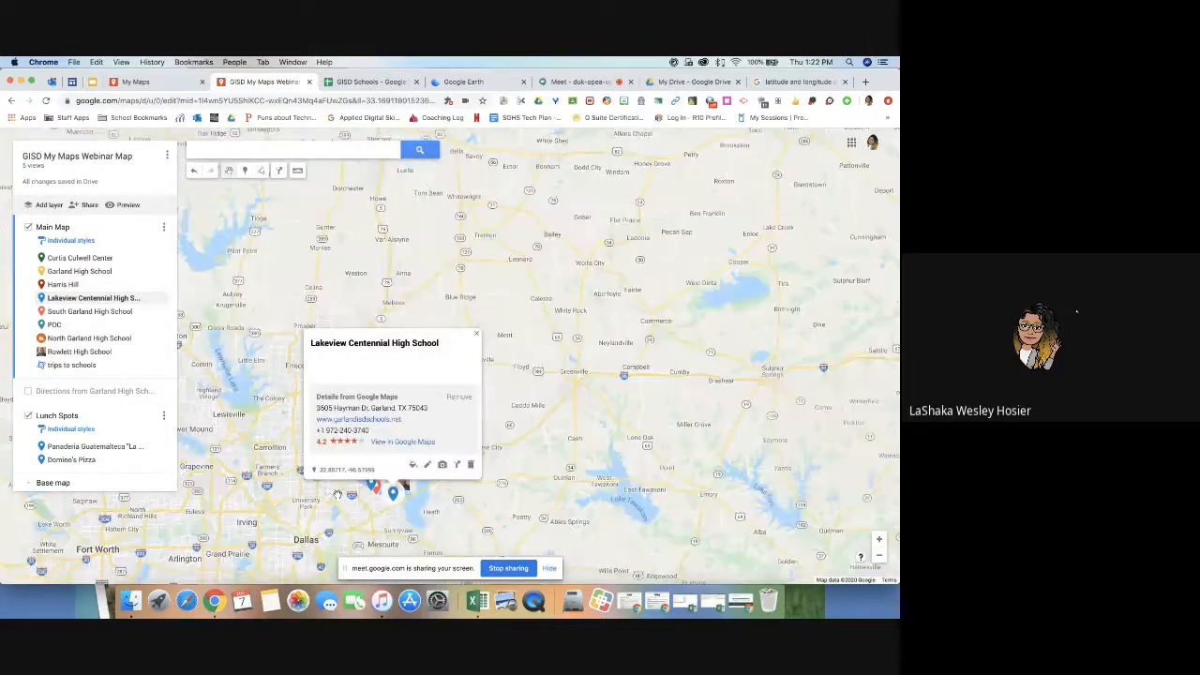
{"action": "left_click", "coordinate": [879, 540]}
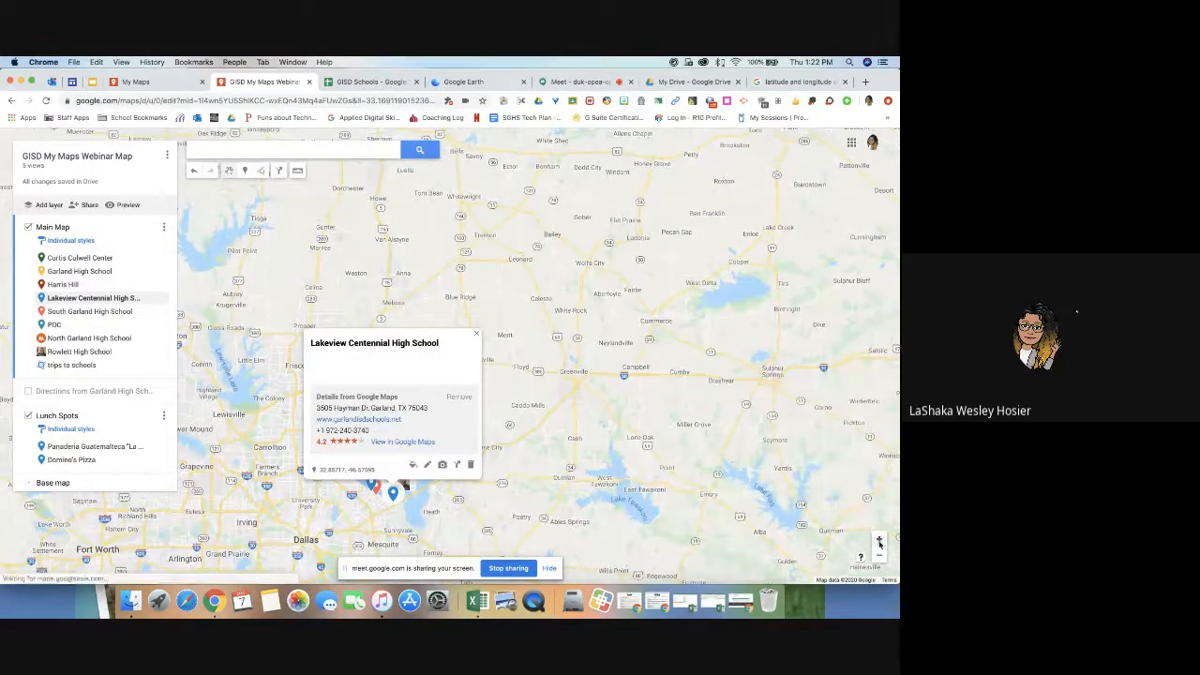
{"action": "left_click", "coordinate": [879, 556]}
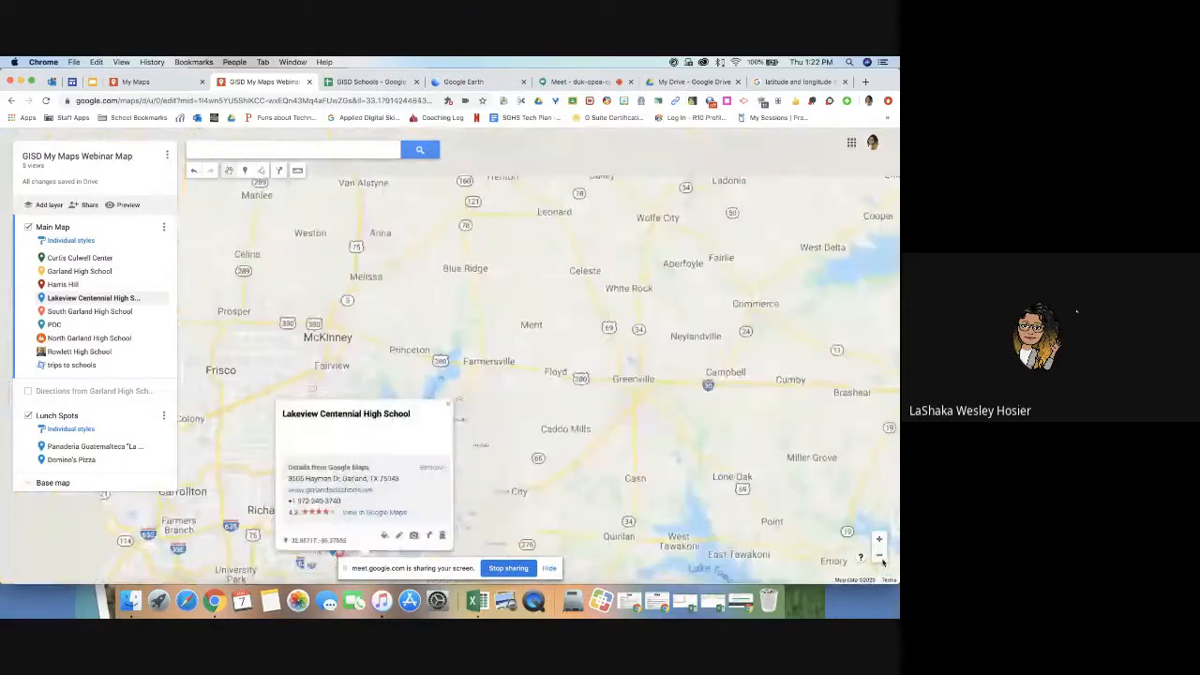
{"action": "left_click", "coordinate": [881, 558]}
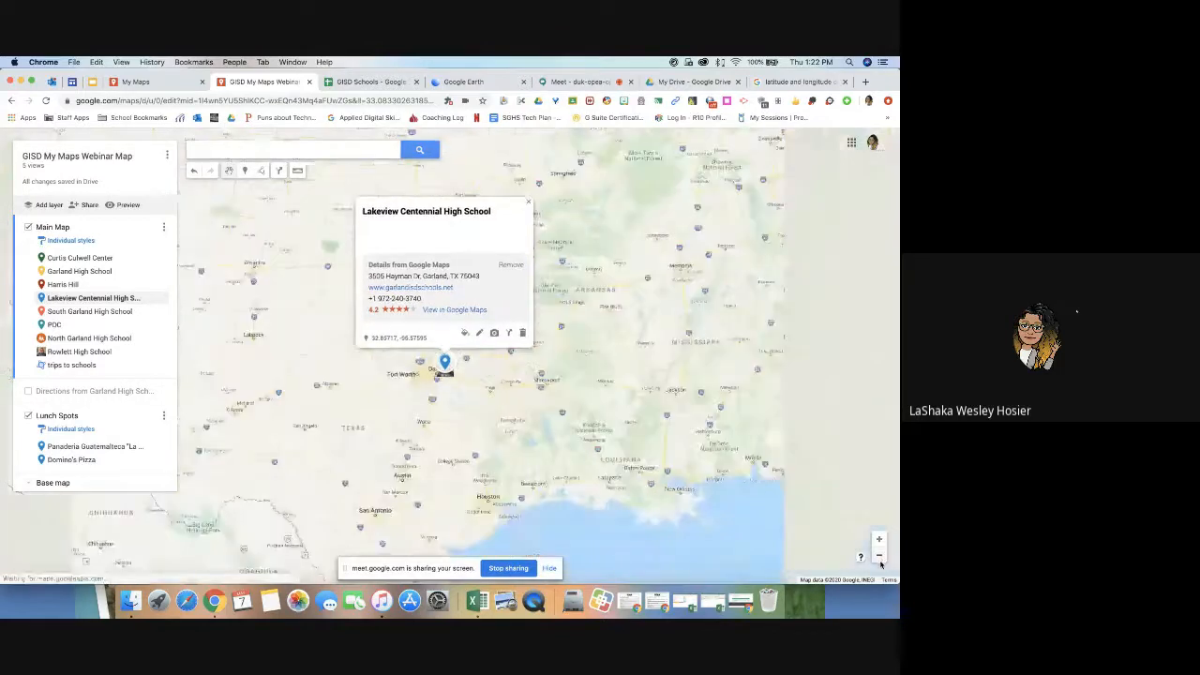
{"action": "left_click", "coordinate": [880, 559]}
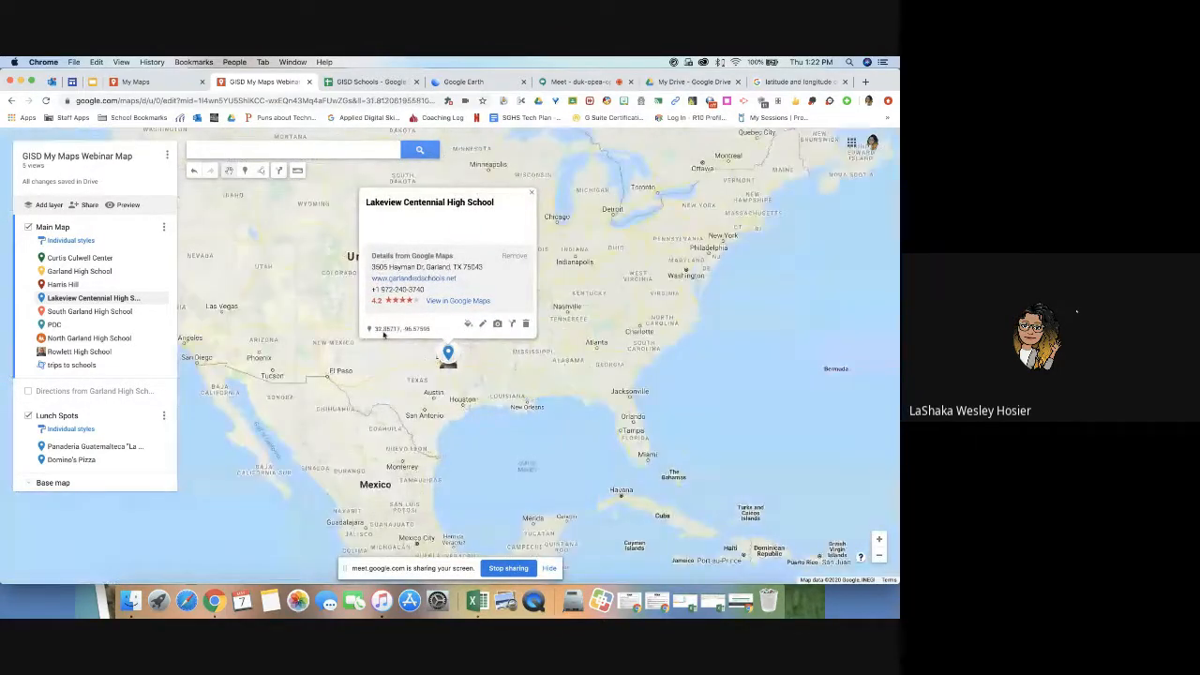
{"action": "left_click", "coordinate": [531, 193]}
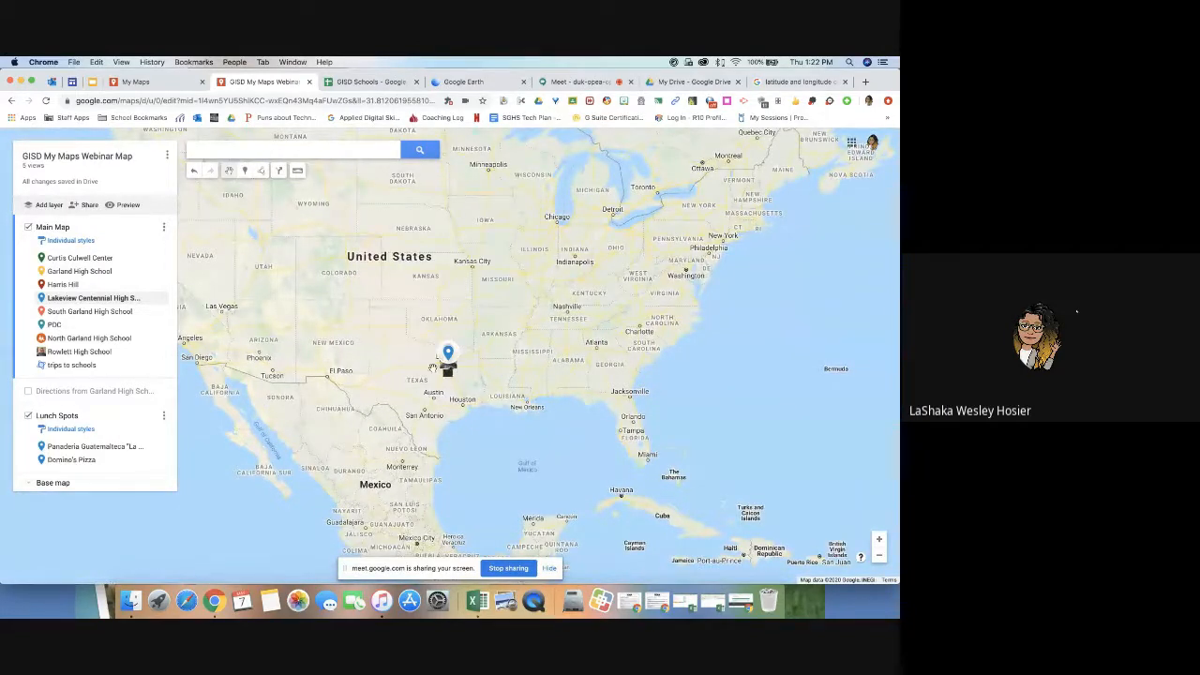
{"action": "left_click", "coordinate": [263, 171]}
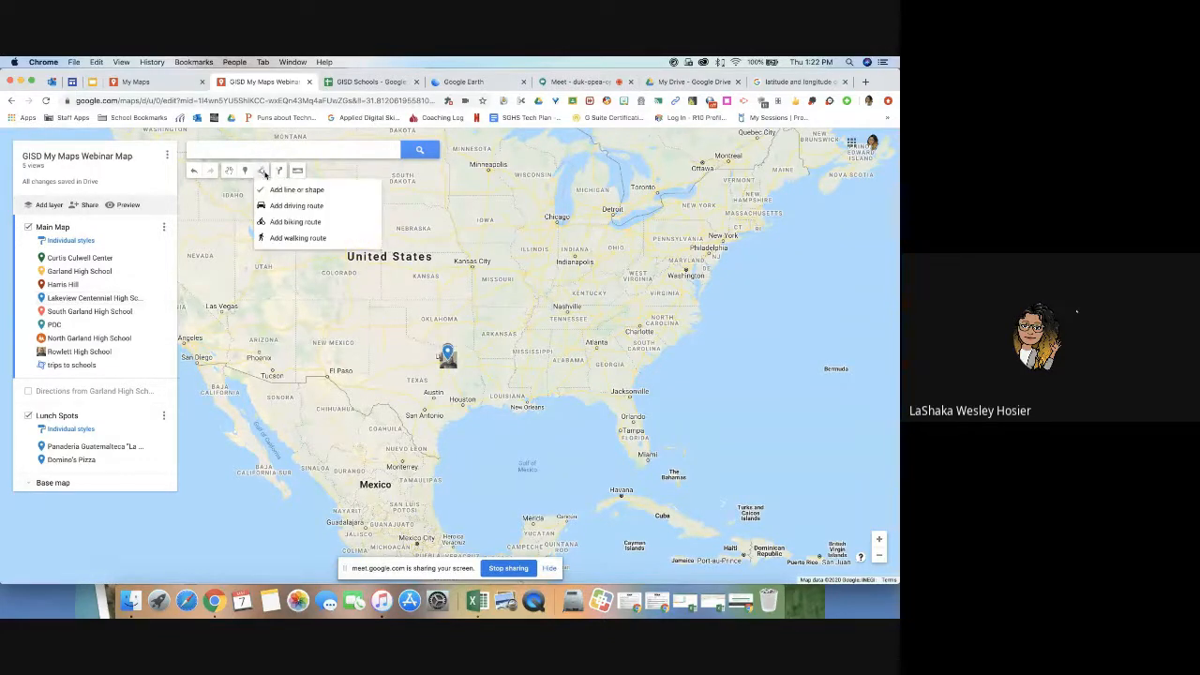
{"action": "left_click", "coordinate": [291, 205]}
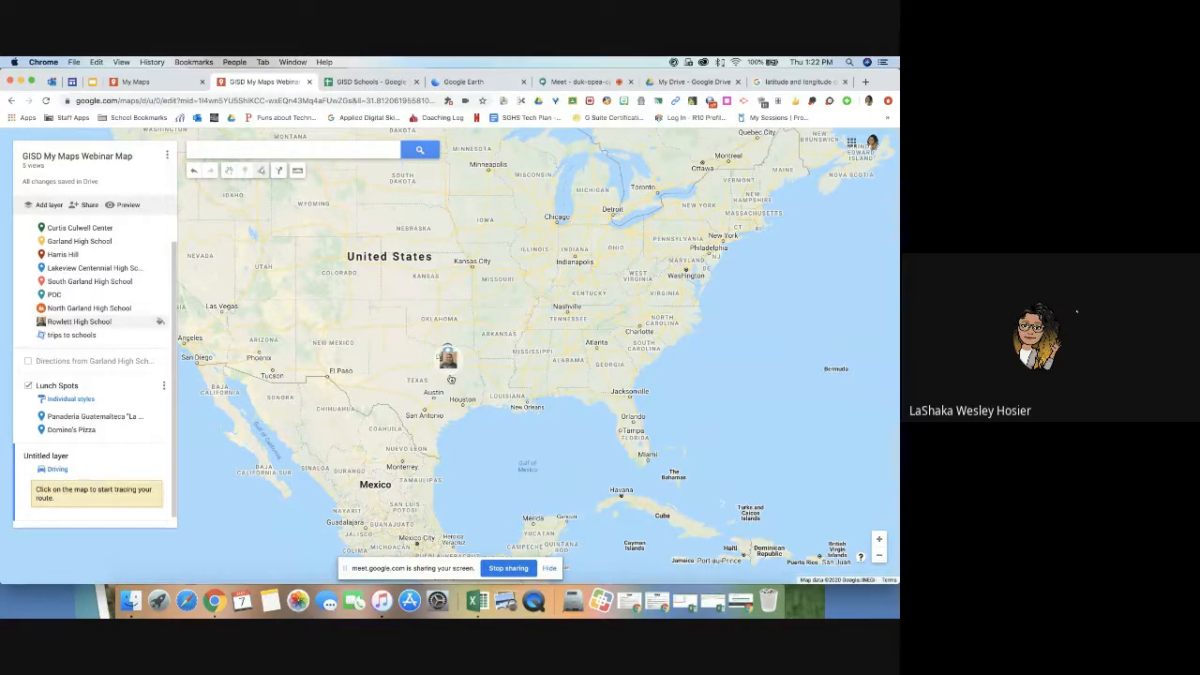
{"action": "left_click", "coordinate": [449, 369]}
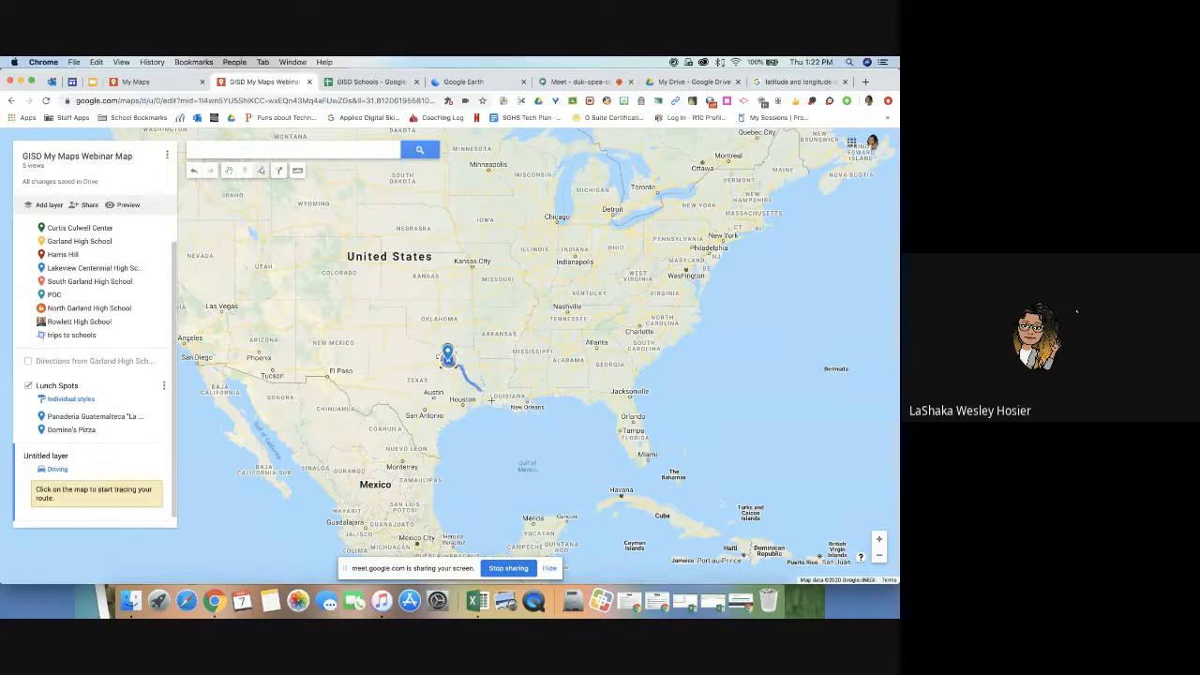
{"action": "left_click", "coordinate": [525, 407]}
{"action": "left_click", "coordinate": [433, 396]}
{"action": "left_click", "coordinate": [329, 375]}
{"action": "left_click", "coordinate": [600, 347]}
Step: Rename the untitled driving layer as "road trip"
{"action": "left_click", "coordinate": [47, 456]}
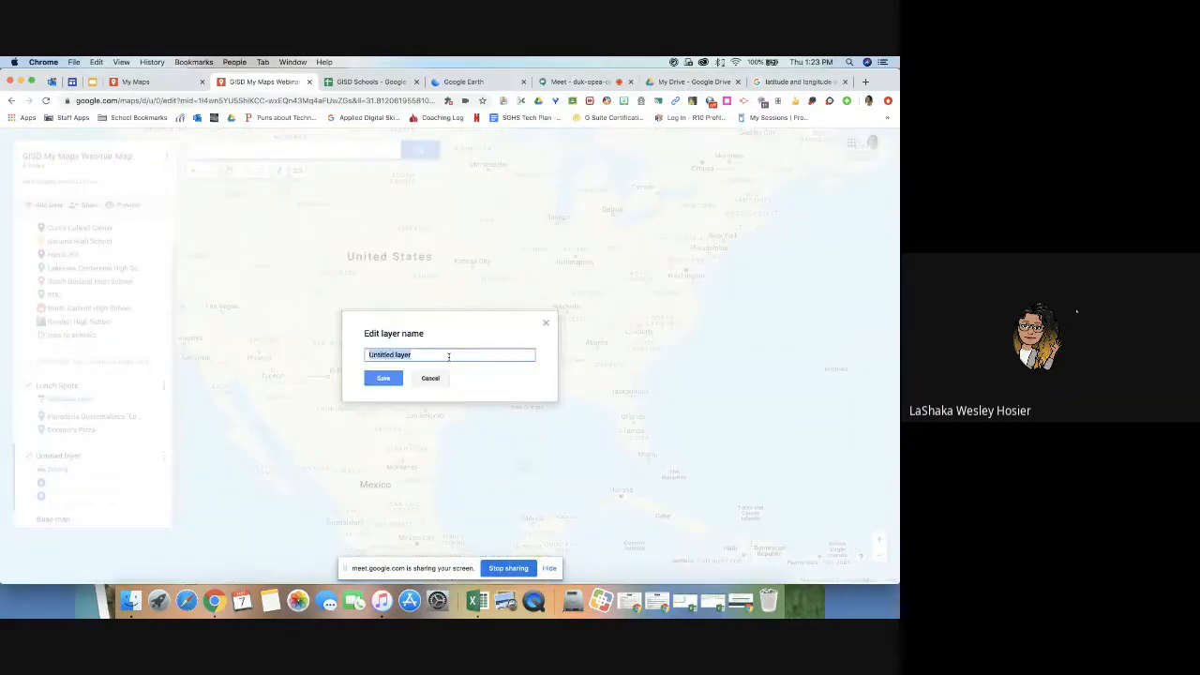
{"action": "type", "text": "road trip"}
{"action": "key", "text": "Return"}
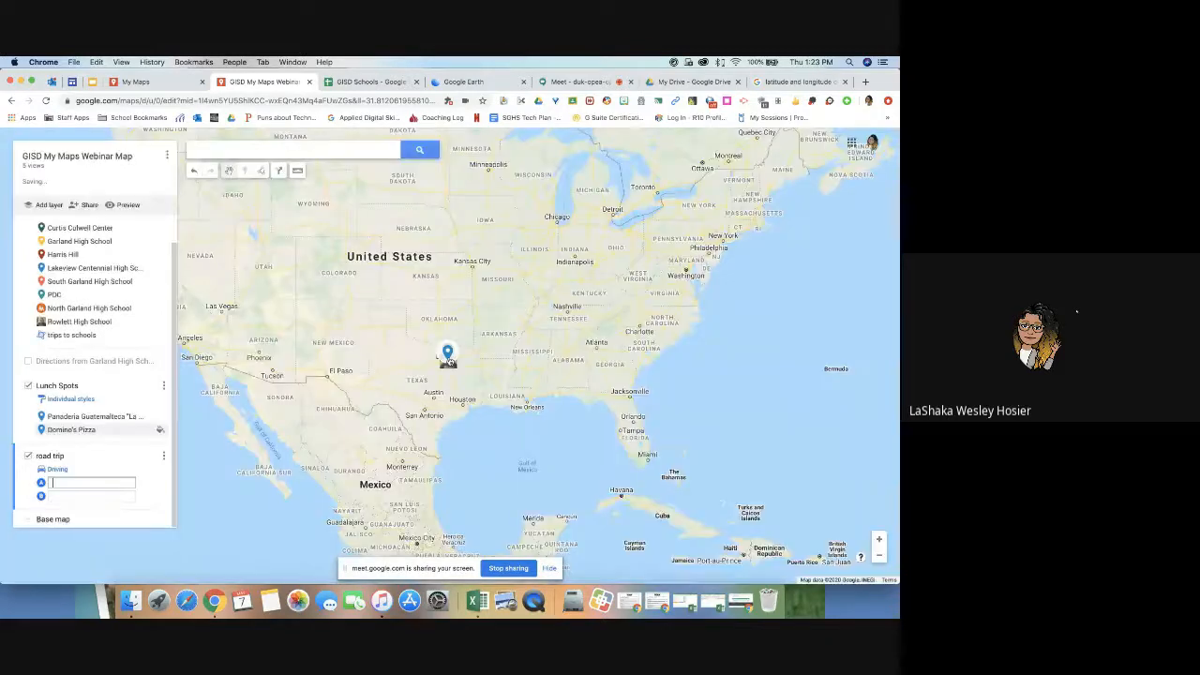
Step: Create driving directions in the road trip layer from Rowlett High School to Atlanta, GA, USA
{"action": "left_click", "coordinate": [449, 357]}
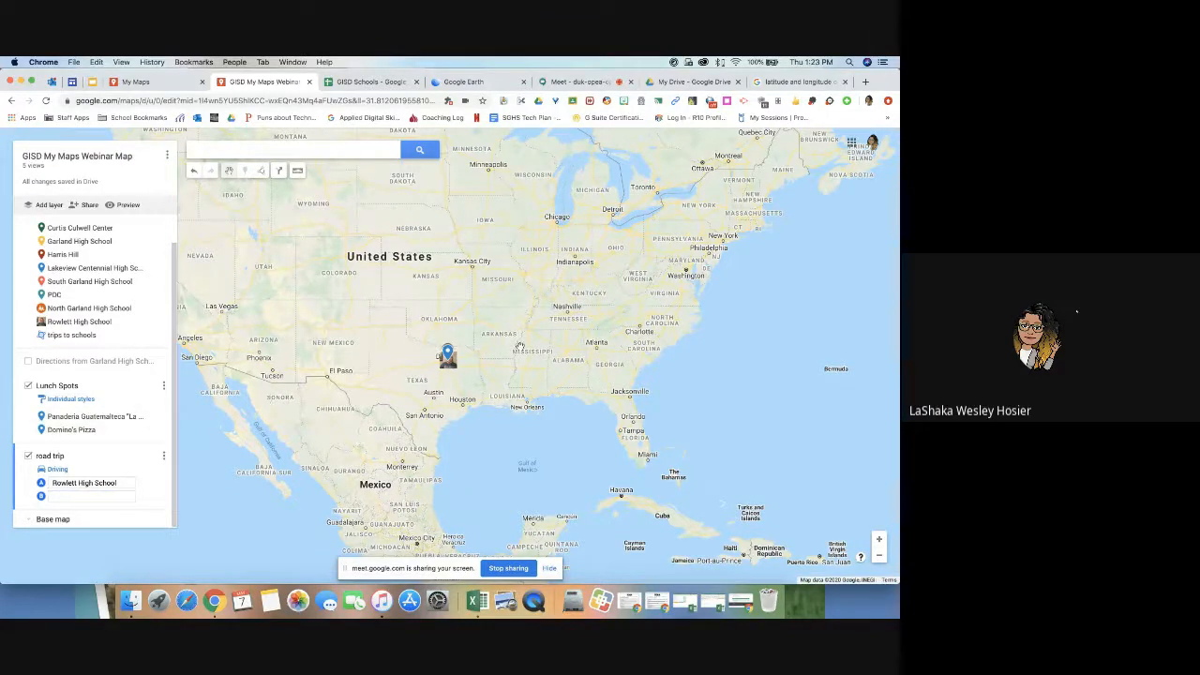
{"action": "left_click", "coordinate": [80, 493]}
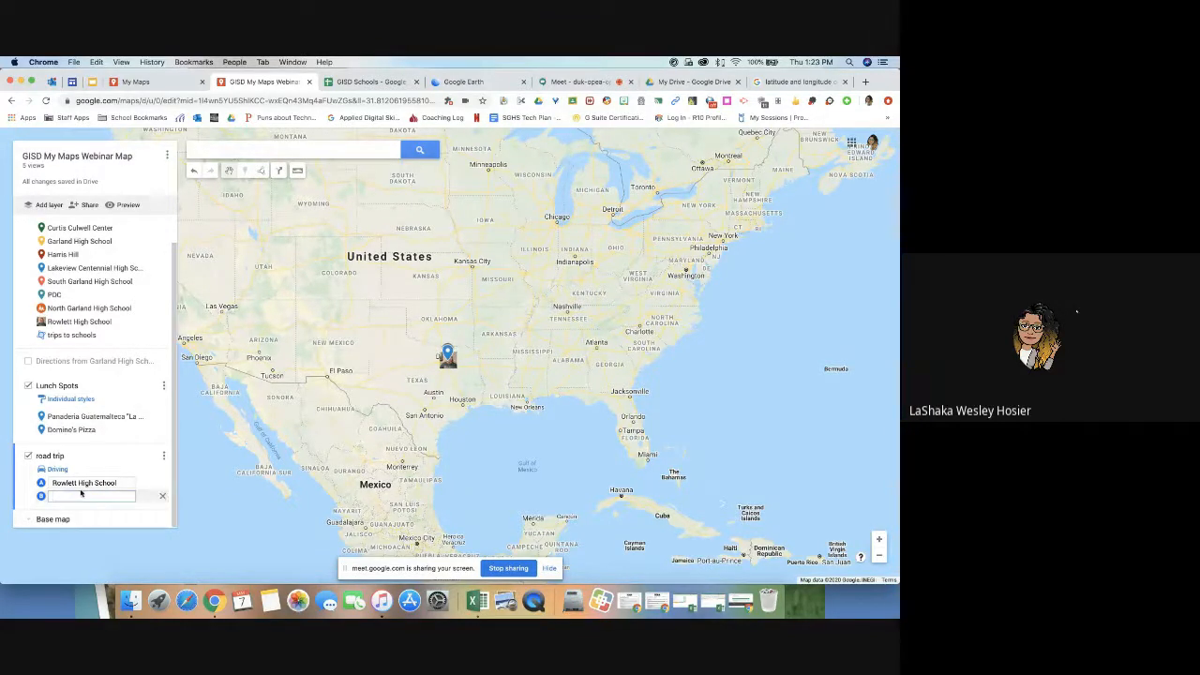
{"action": "type", "text": "Atlanta"}
{"action": "key", "text": "Return"}
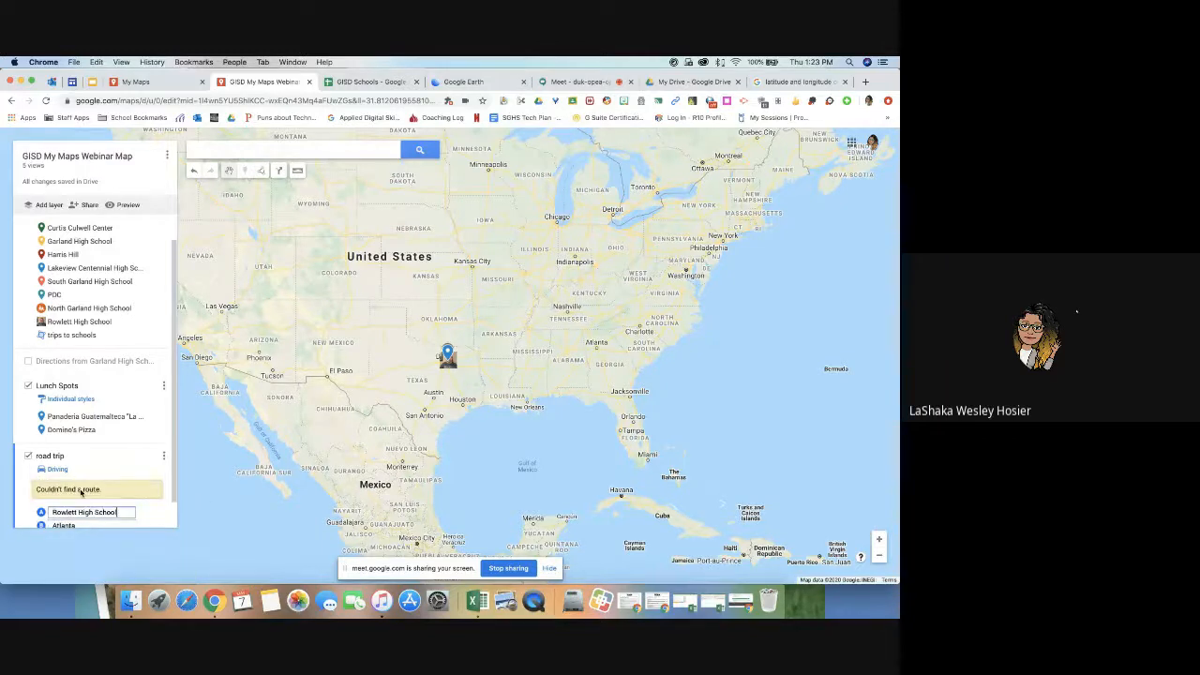
{"action": "scroll", "coordinate": [81, 493], "scroll_direction": "down", "scroll_amount": 1}
{"action": "left_click", "coordinate": [83, 496]}
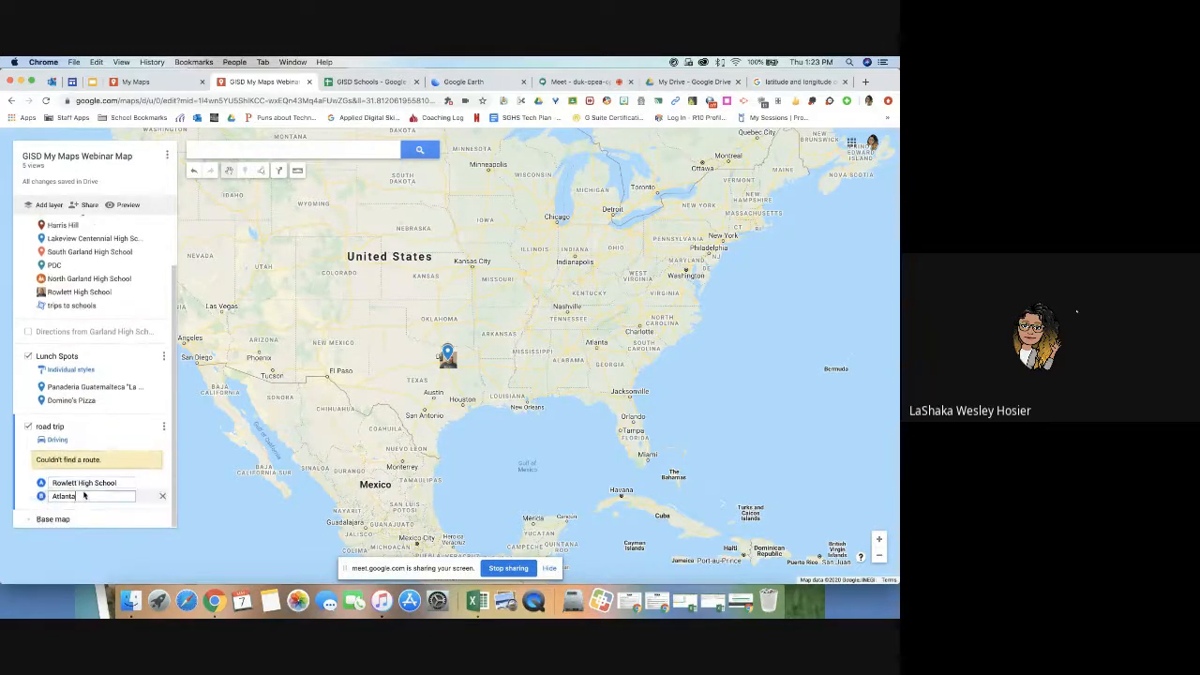
{"action": "type", "text": "G"}
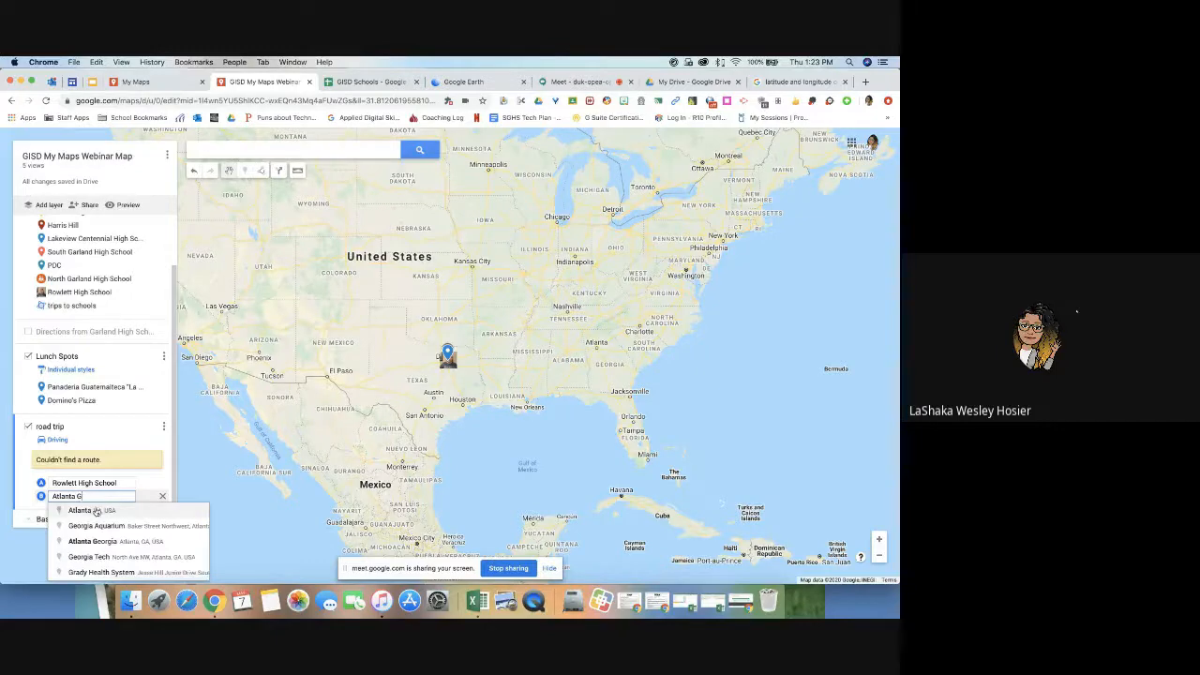
{"action": "left_click", "coordinate": [95, 511]}
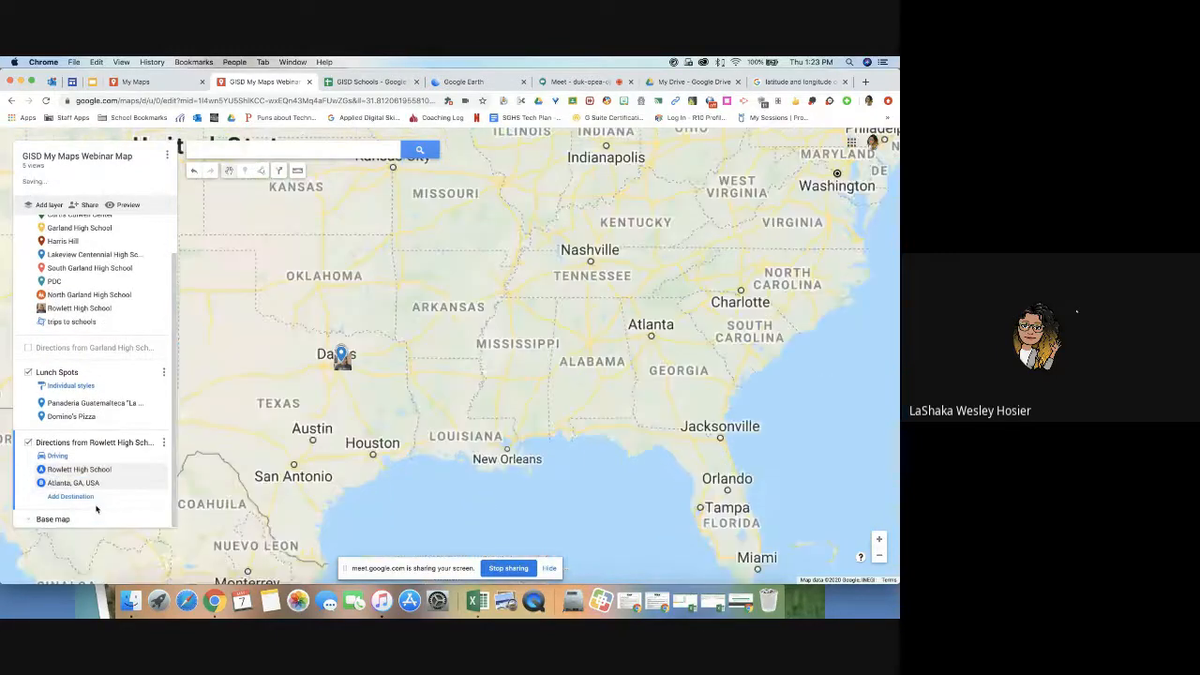
{"action": "left_click", "coordinate": [879, 557]}
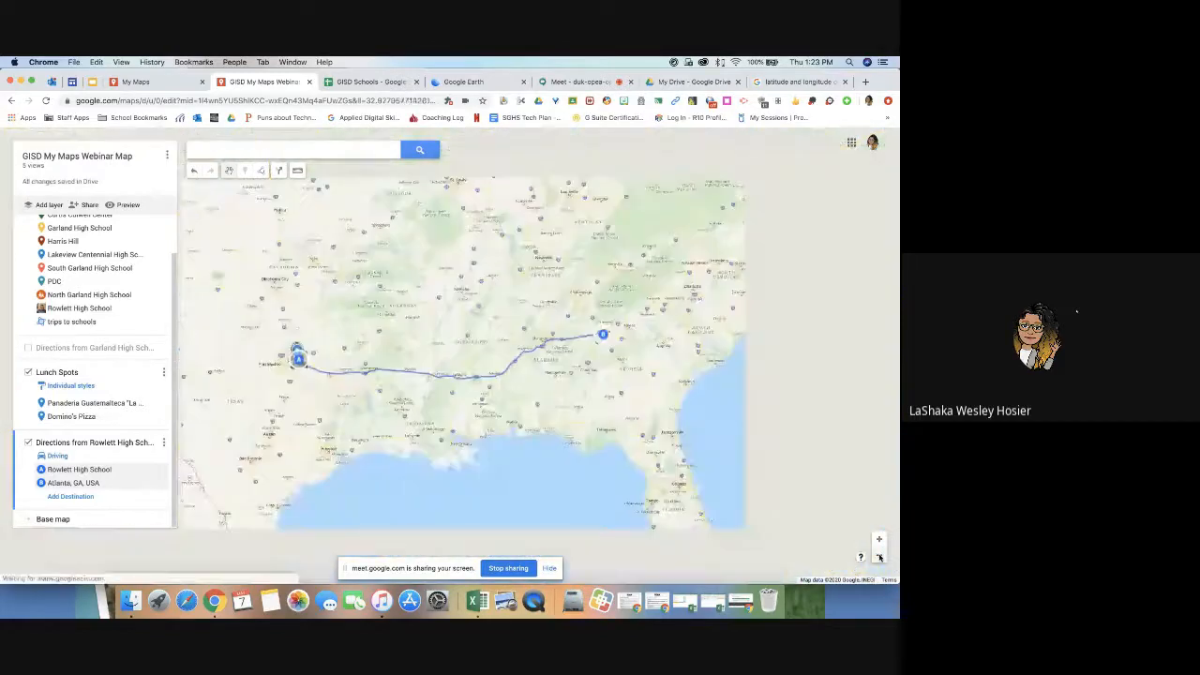
Step: Export the entire GISD My Maps Webinar Map as a KMZ file and hide the screen-sharing notice
{"action": "left_click", "coordinate": [879, 557]}
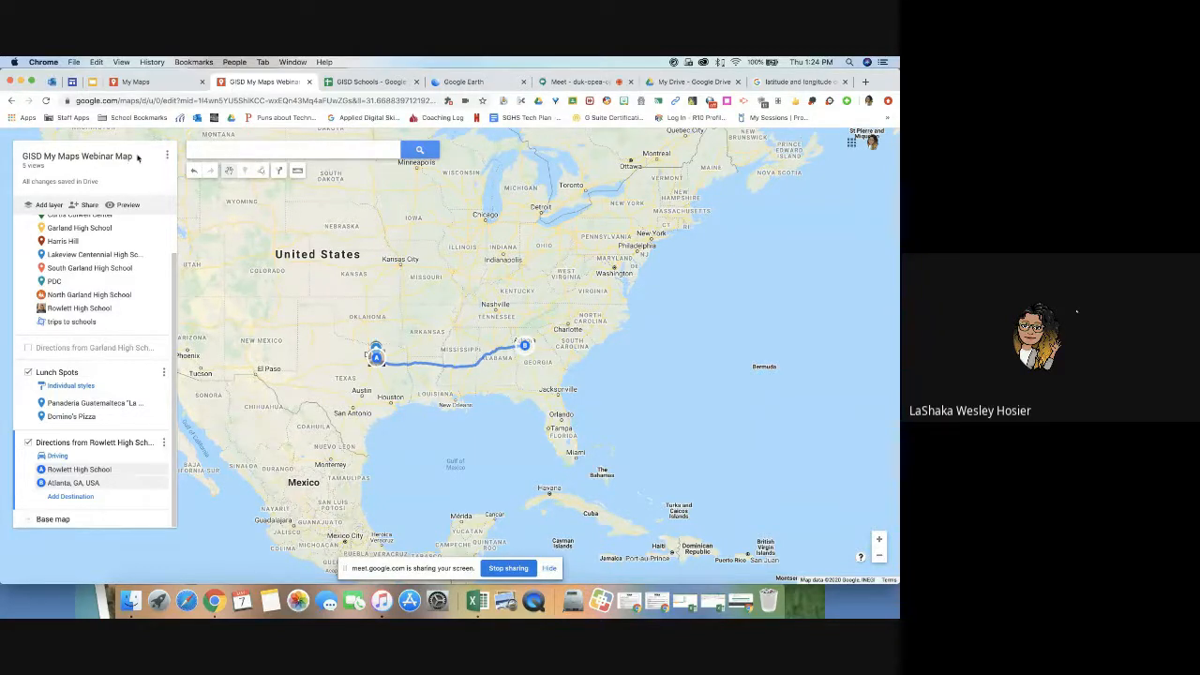
{"action": "left_click", "coordinate": [167, 158]}
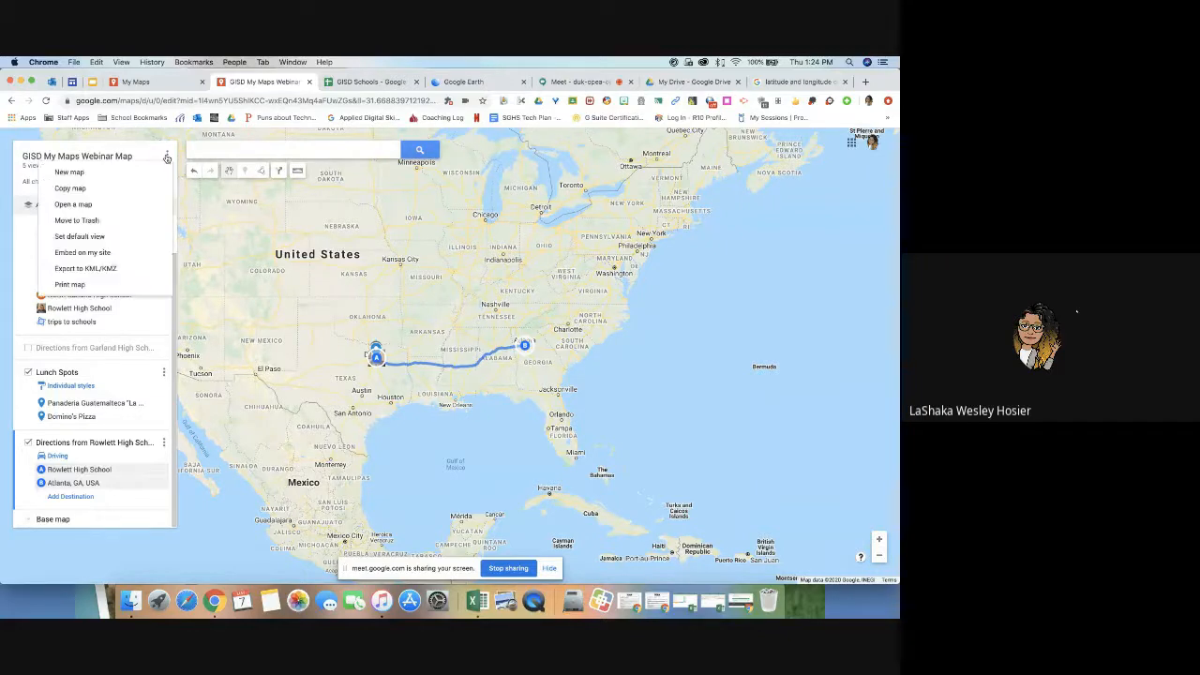
{"action": "left_click", "coordinate": [111, 272]}
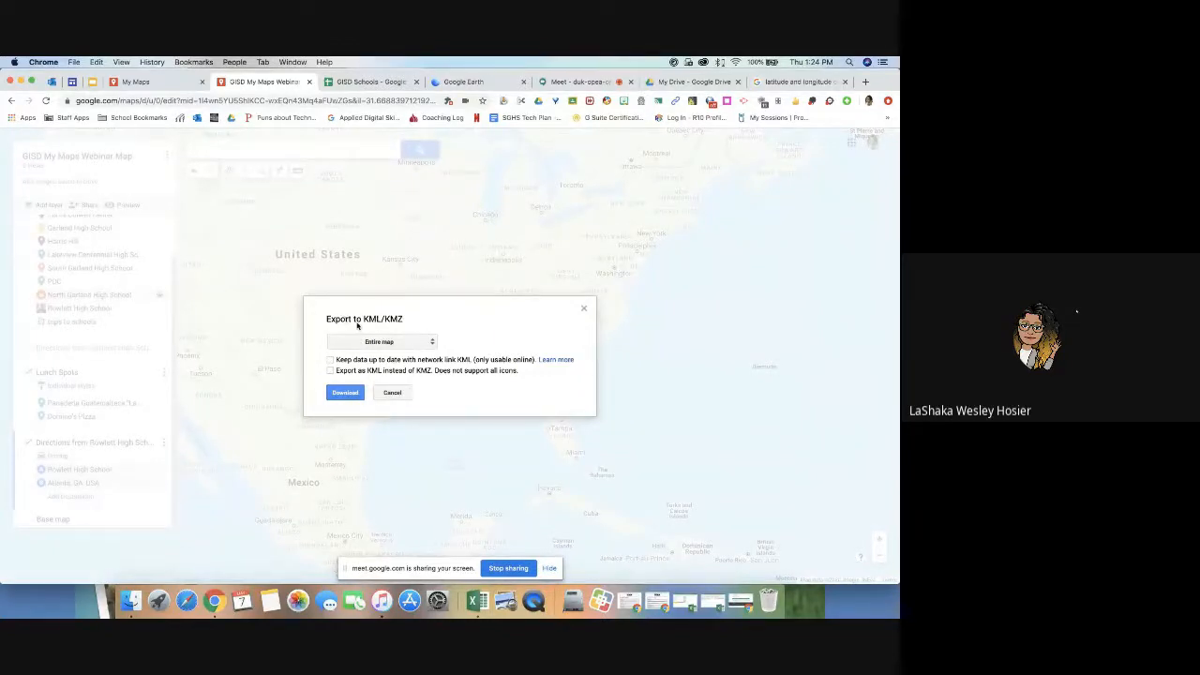
{"action": "left_click", "coordinate": [346, 393]}
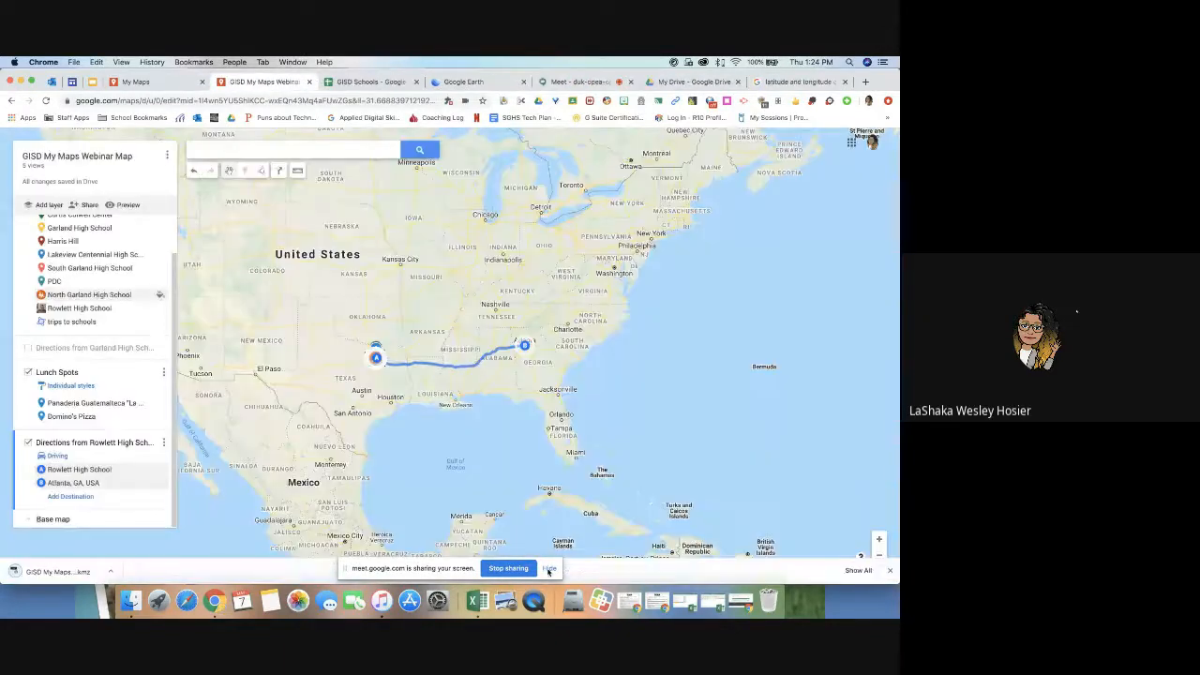
{"action": "left_click", "coordinate": [548, 570]}
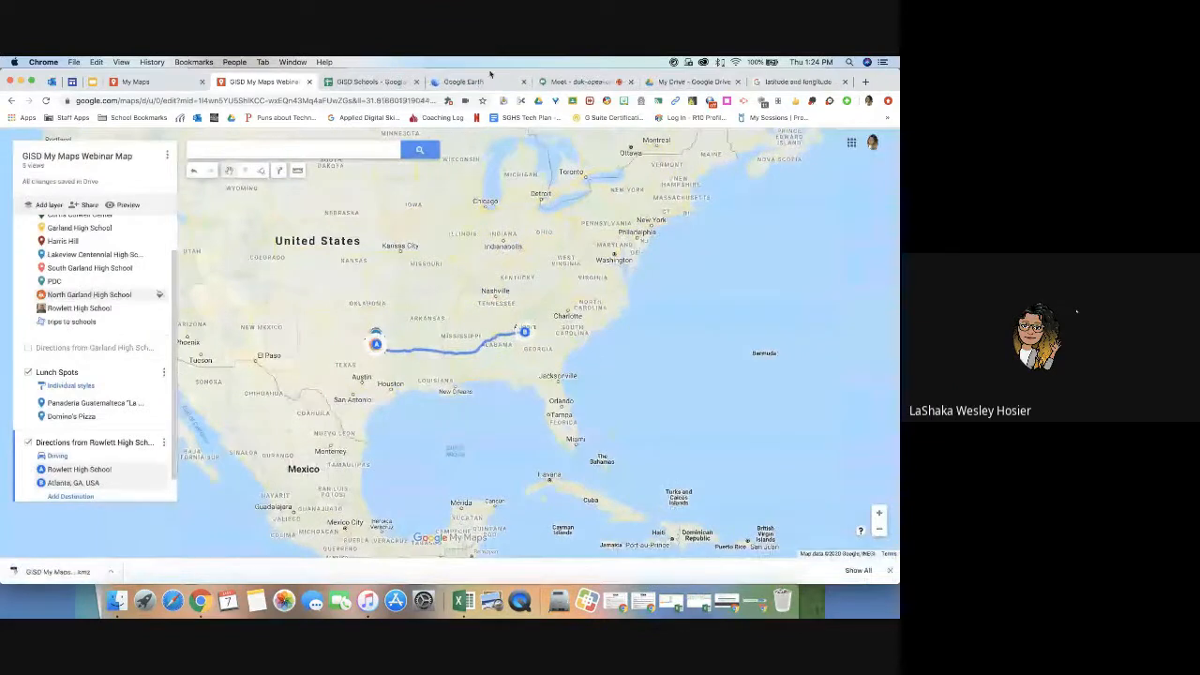
Step: In Google Earth, import the newly downloaded GISD My Maps Webinar Map (1).kmz from the computer as a project
{"action": "left_click", "coordinate": [490, 80]}
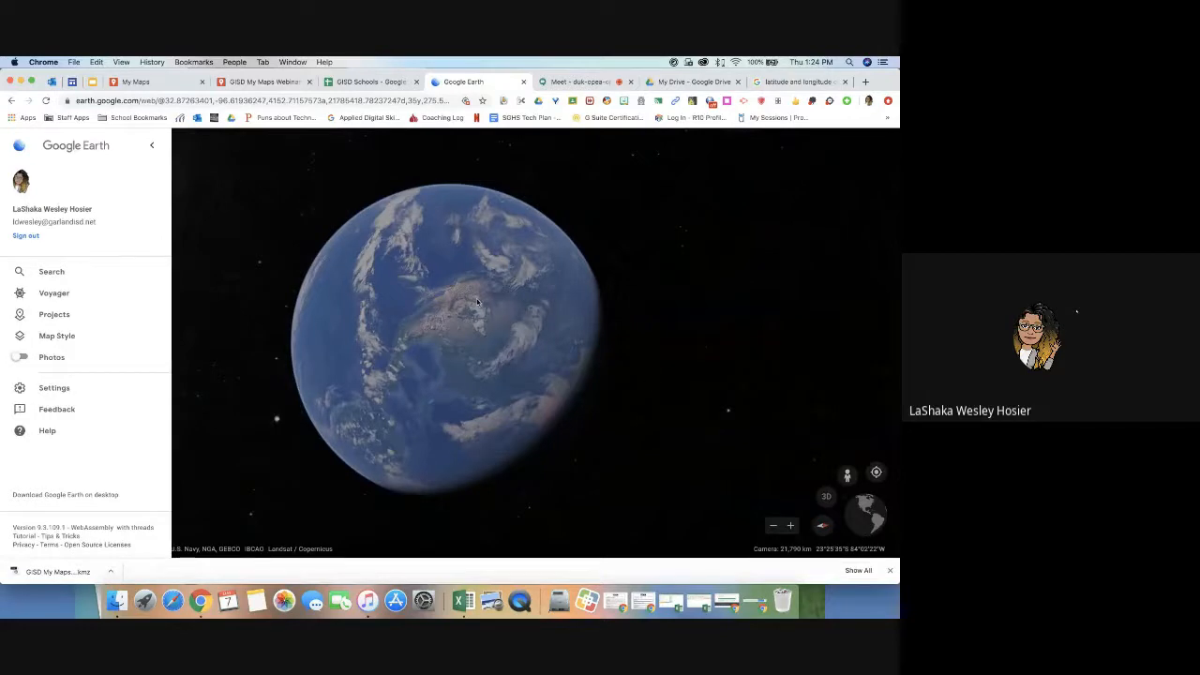
{"action": "left_click", "coordinate": [73, 315]}
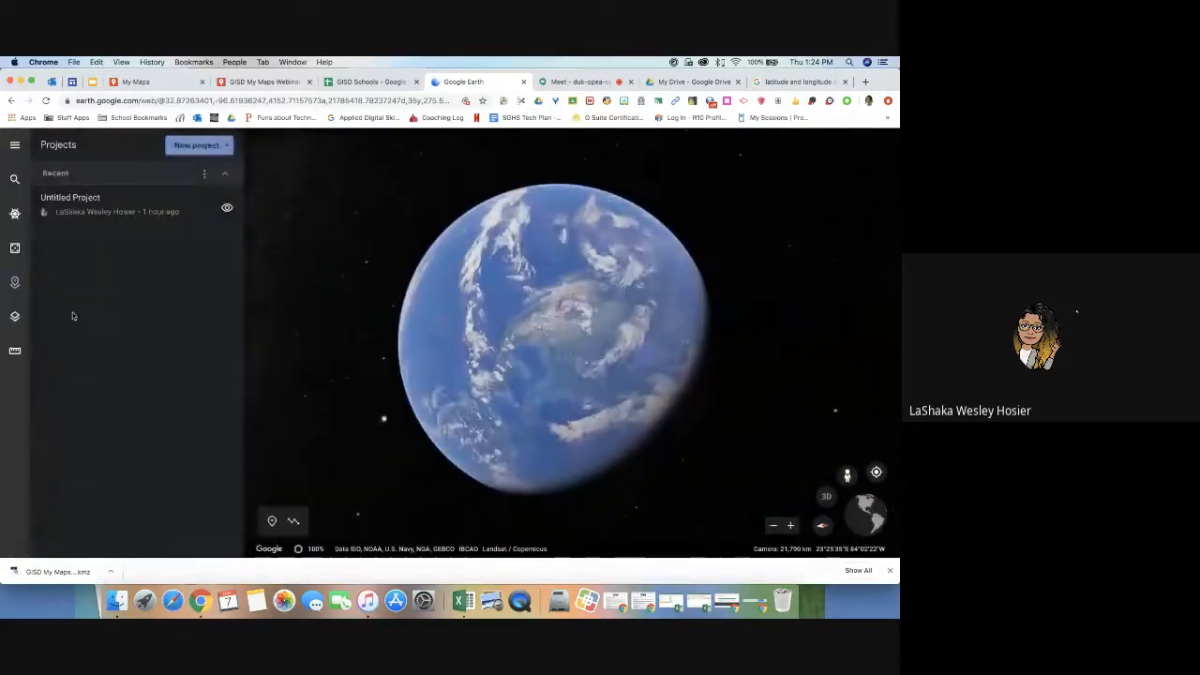
{"action": "left_click", "coordinate": [224, 150]}
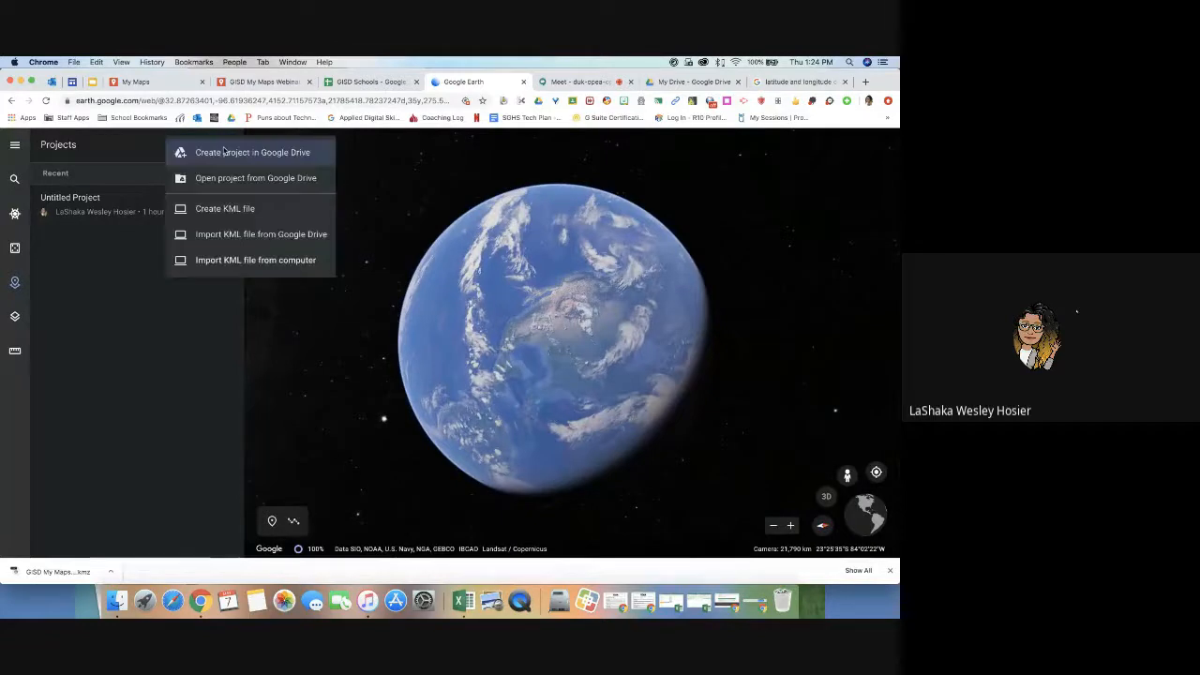
{"action": "left_click", "coordinate": [214, 263]}
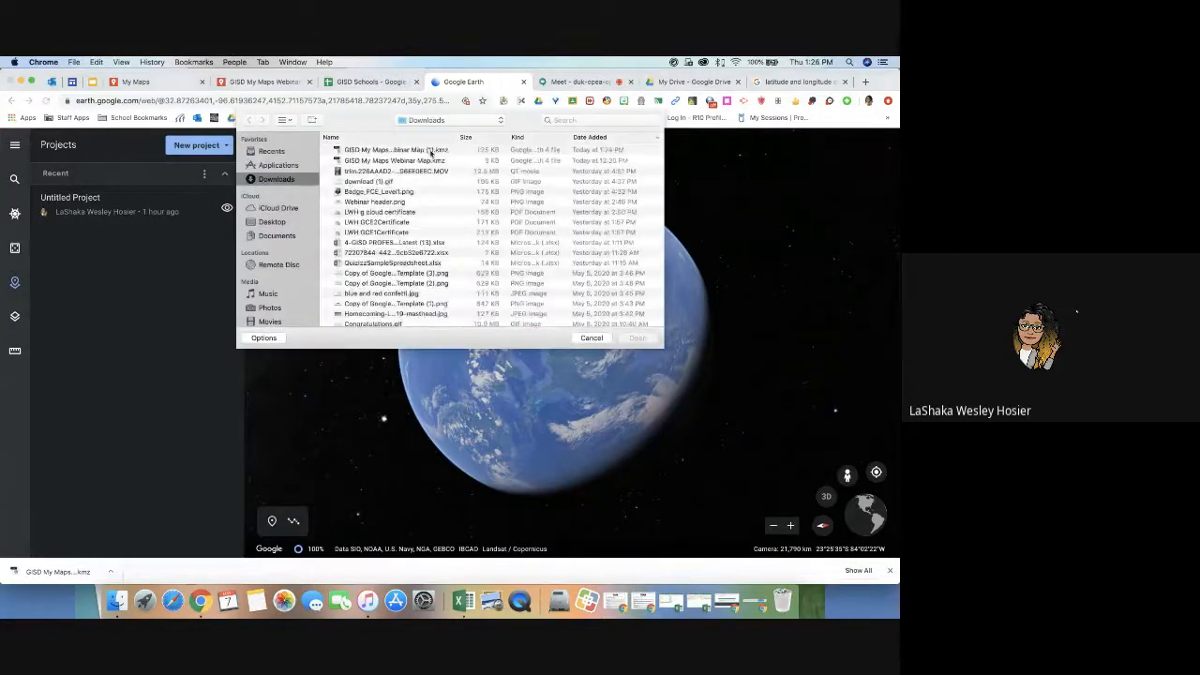
{"action": "left_click", "coordinate": [432, 152]}
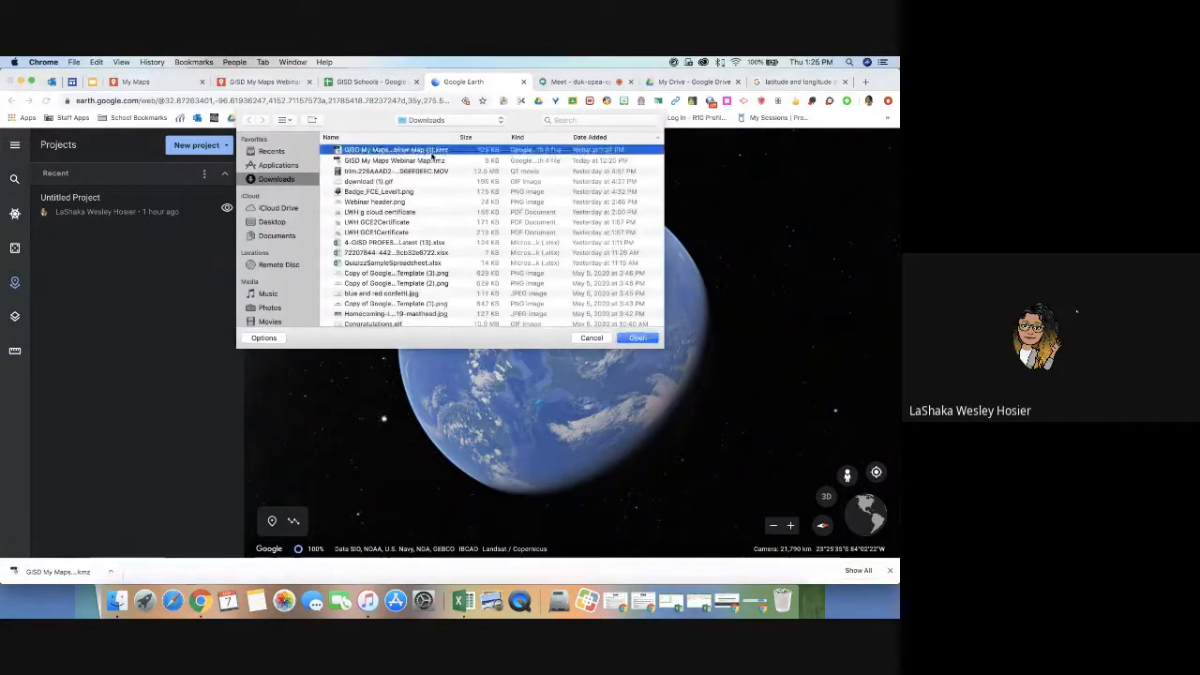
{"action": "left_click", "coordinate": [636, 338]}
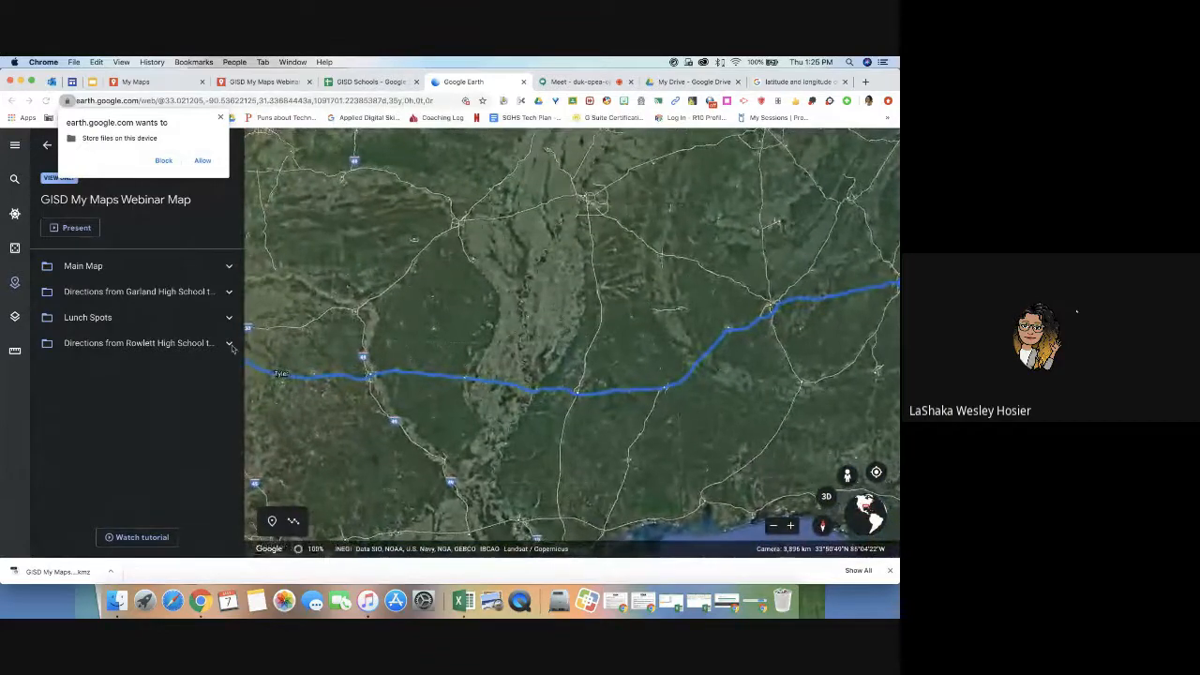
Step: Expand the Main Map folder and view Garland High School and its surroundings in 3D
{"action": "left_click", "coordinate": [229, 267]}
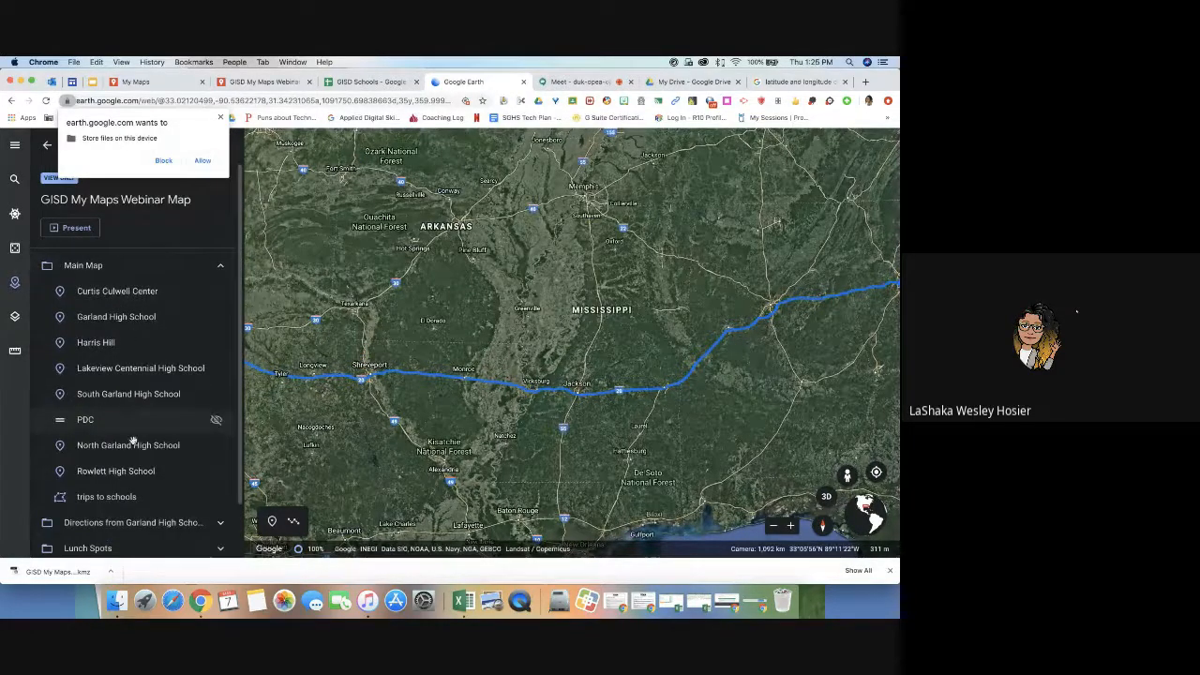
{"action": "left_click", "coordinate": [141, 317]}
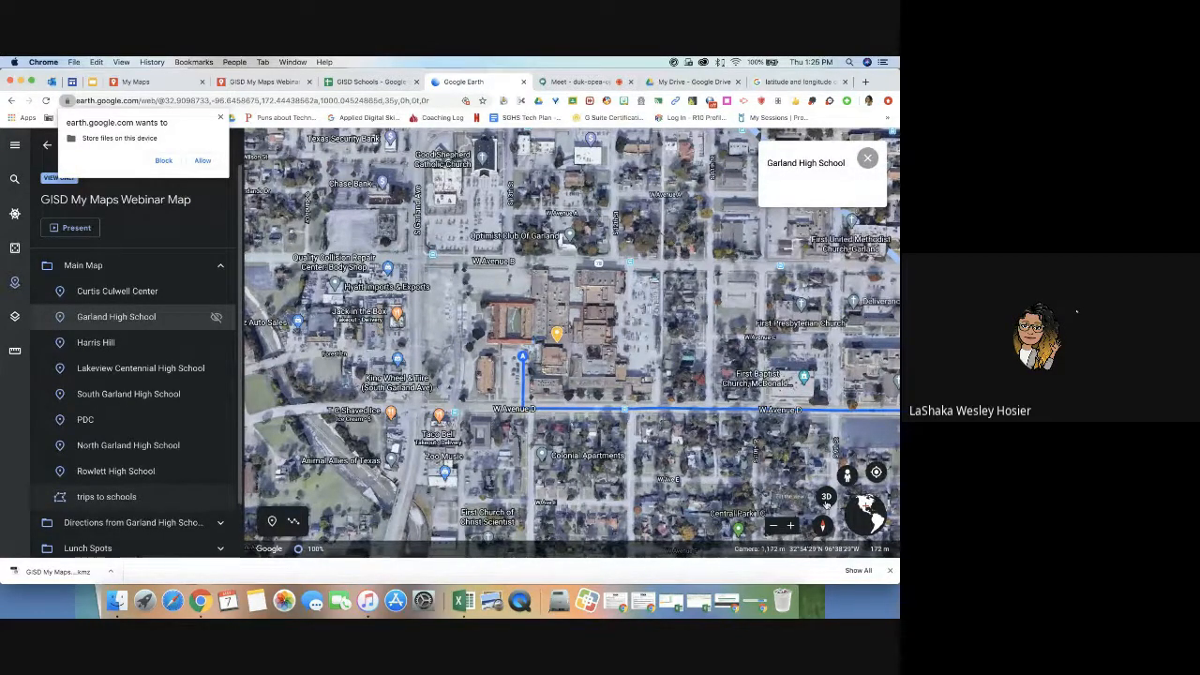
{"action": "left_click", "coordinate": [826, 497]}
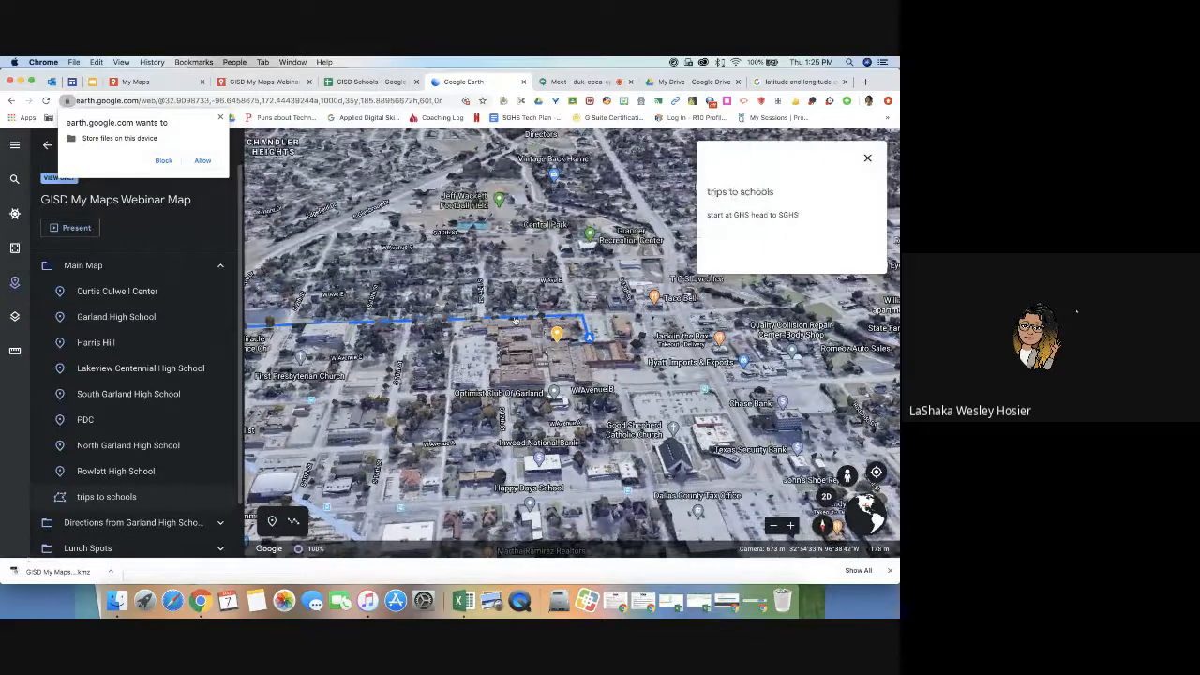
{"action": "left_click", "coordinate": [867, 157]}
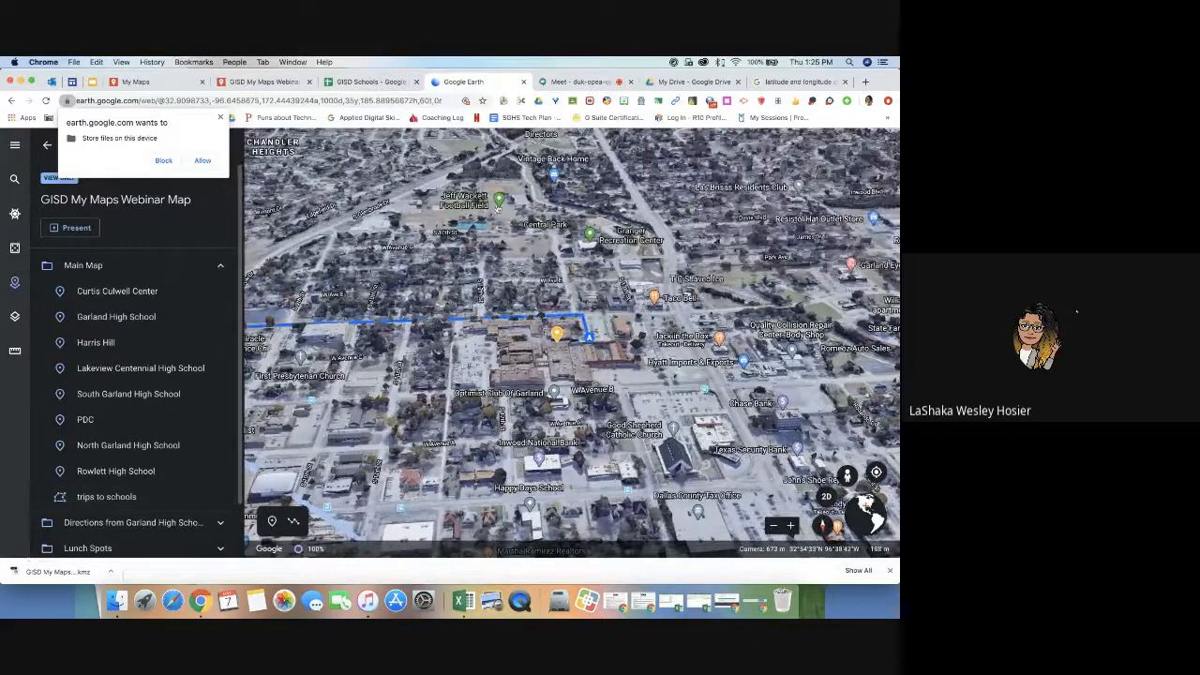
{"action": "left_click", "coordinate": [500, 200]}
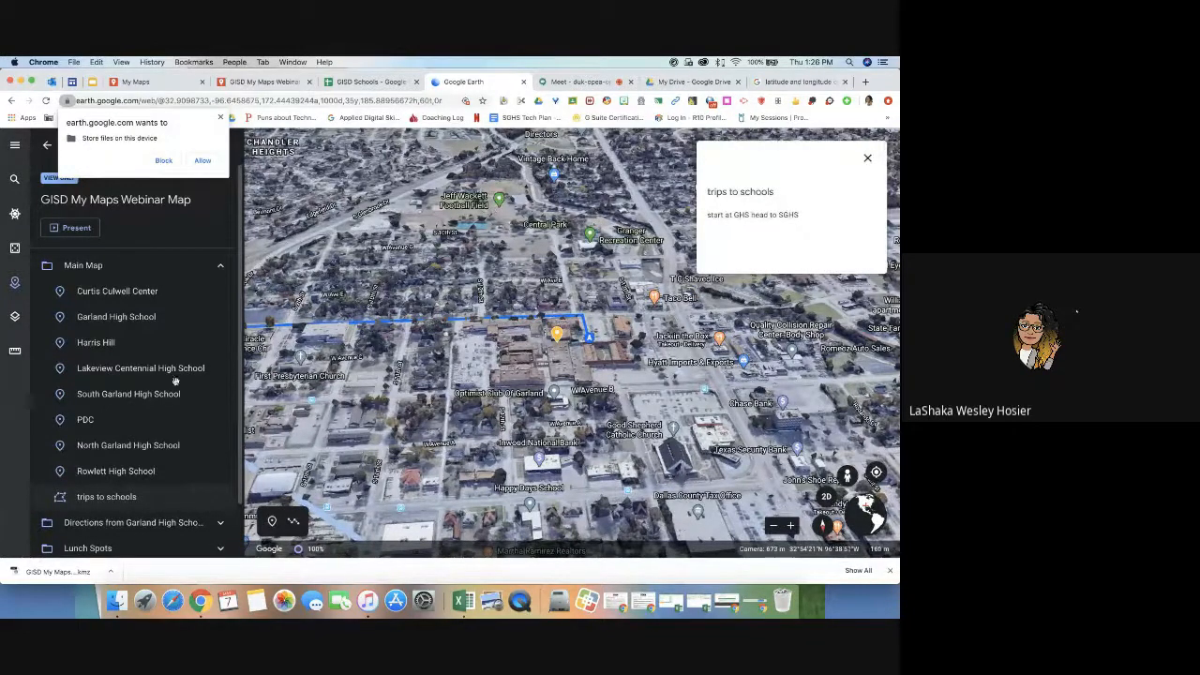
Step: Hide the trips to schools shape and the Garland and Rowlett directions folders, and allow Google Earth to store files on the device
{"action": "scroll", "coordinate": [119, 448], "scroll_direction": "down", "scroll_amount": 2}
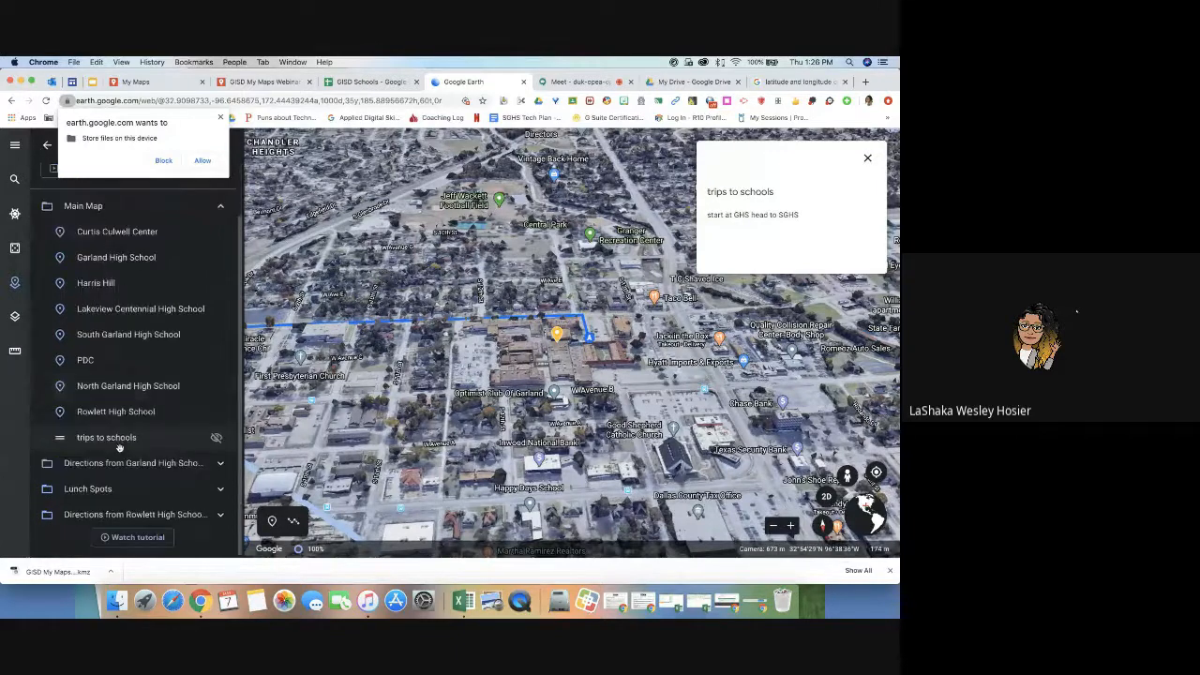
{"action": "left_click", "coordinate": [216, 437]}
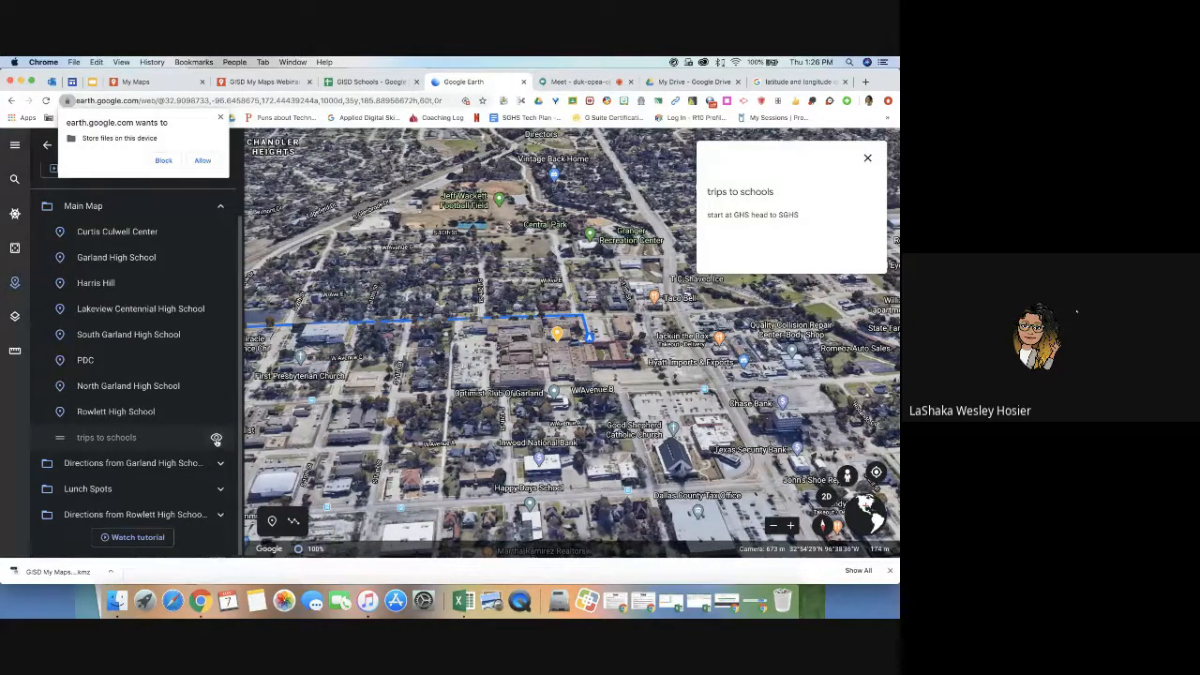
{"action": "left_click", "coordinate": [216, 440]}
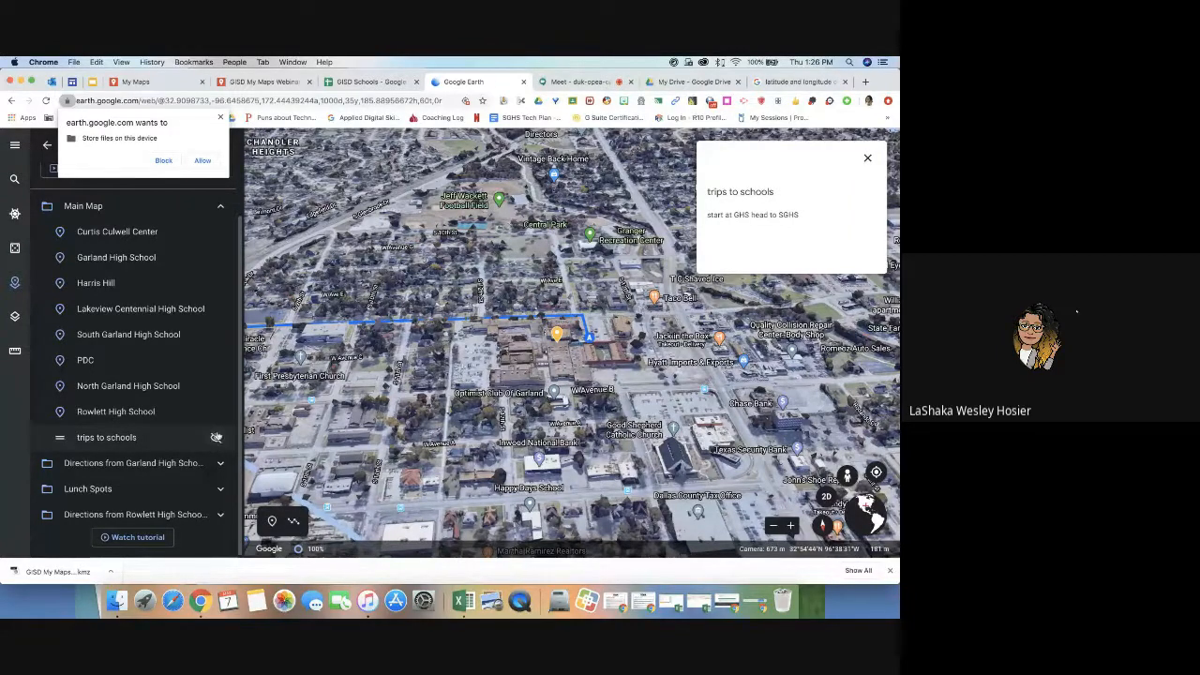
{"action": "left_click", "coordinate": [216, 437]}
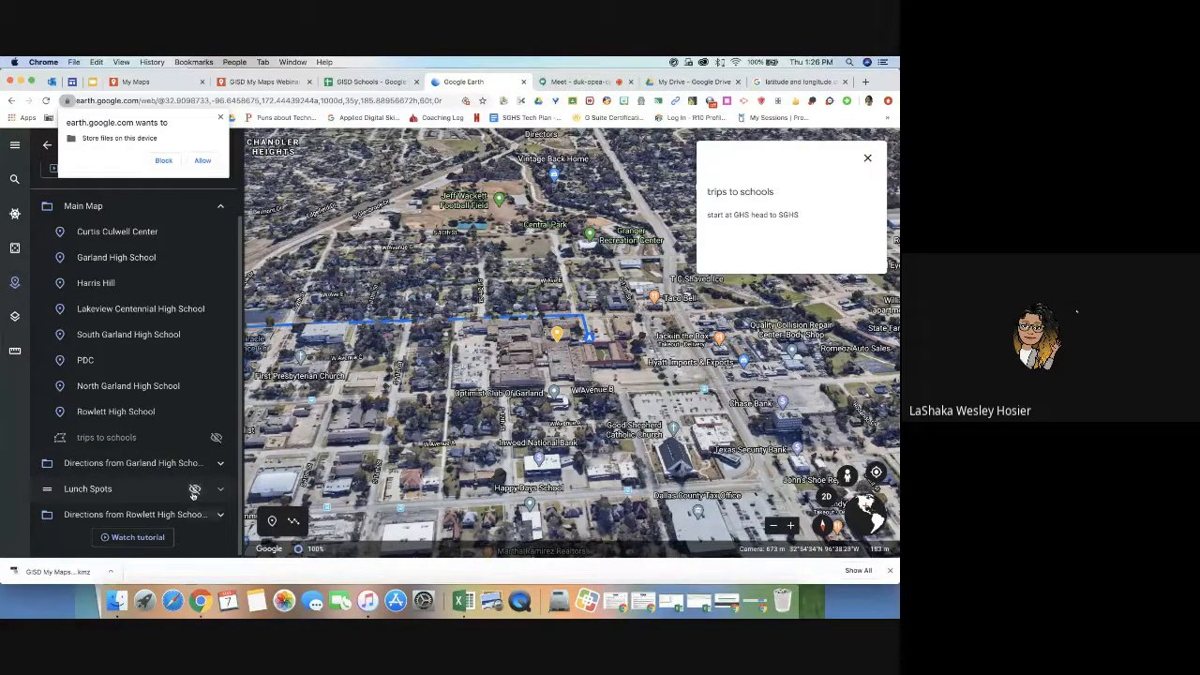
{"action": "left_click", "coordinate": [194, 489]}
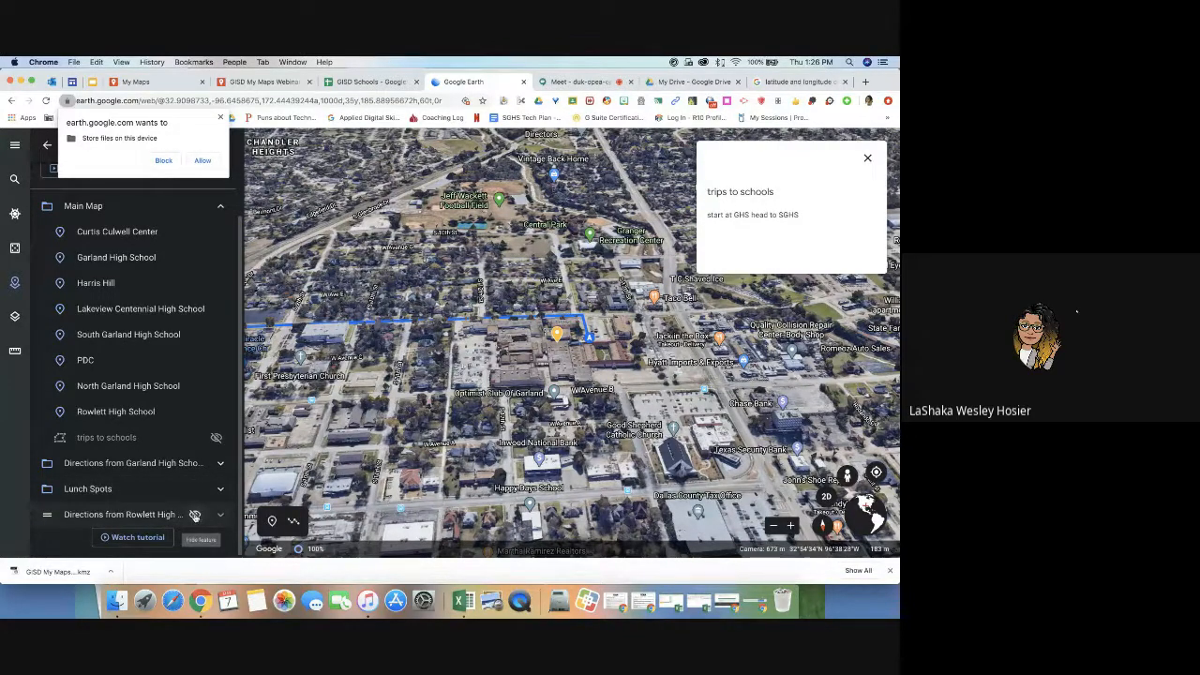
{"action": "left_click", "coordinate": [194, 515]}
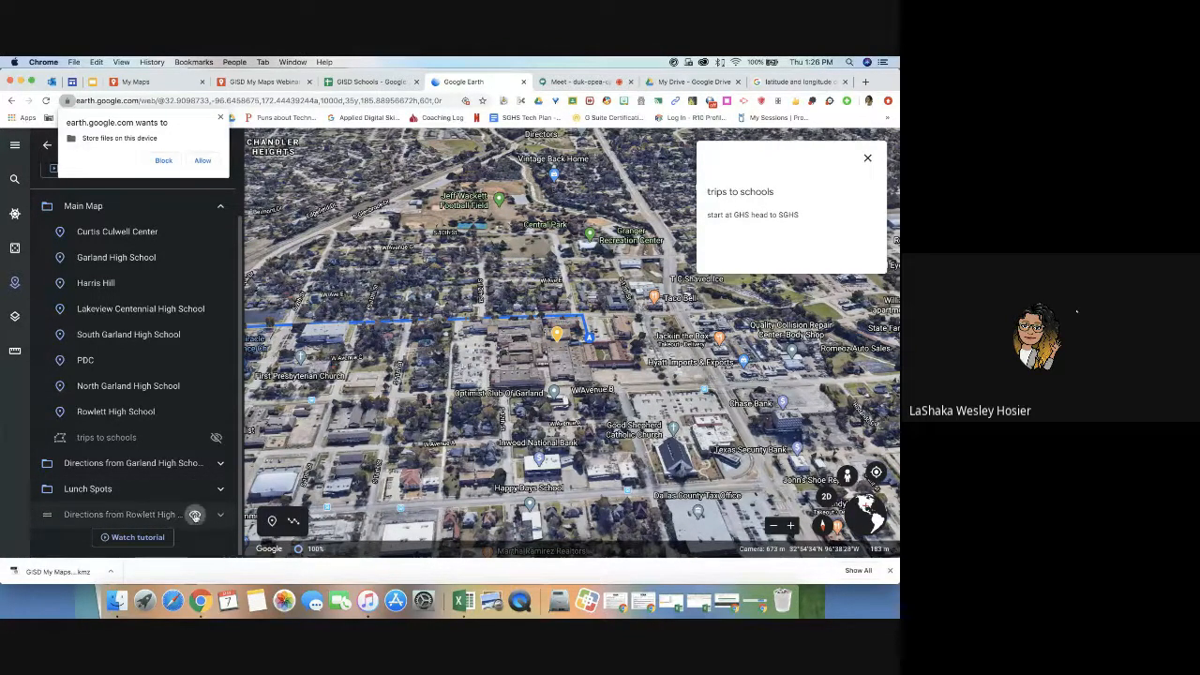
{"action": "left_click", "coordinate": [195, 463]}
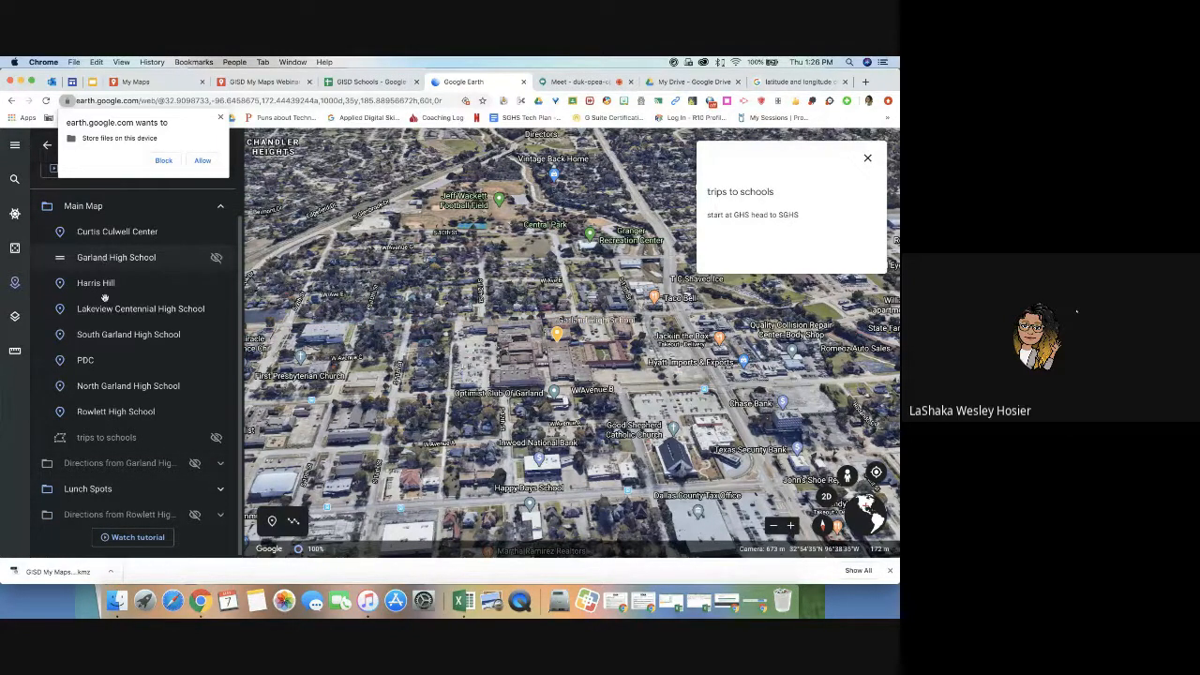
{"action": "left_click", "coordinate": [203, 160]}
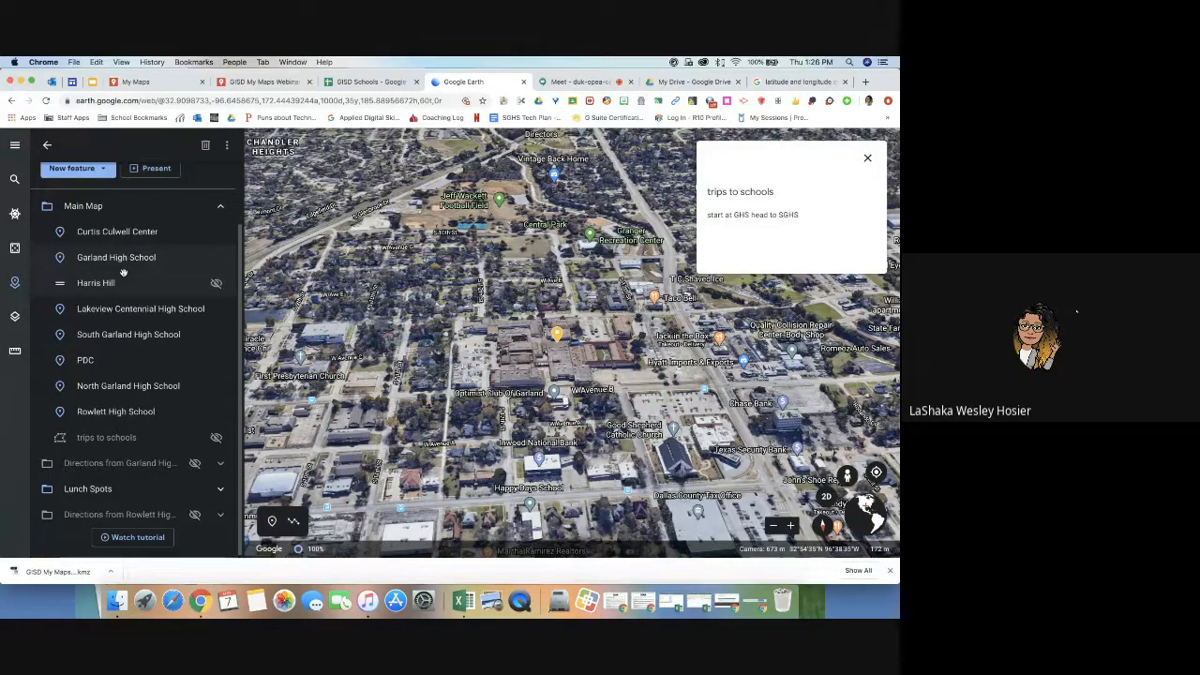
Step: Fly to South Garland High School in the project, and close Google Earth to return to the GISD My Maps Webinar Map
{"action": "left_click", "coordinate": [110, 344]}
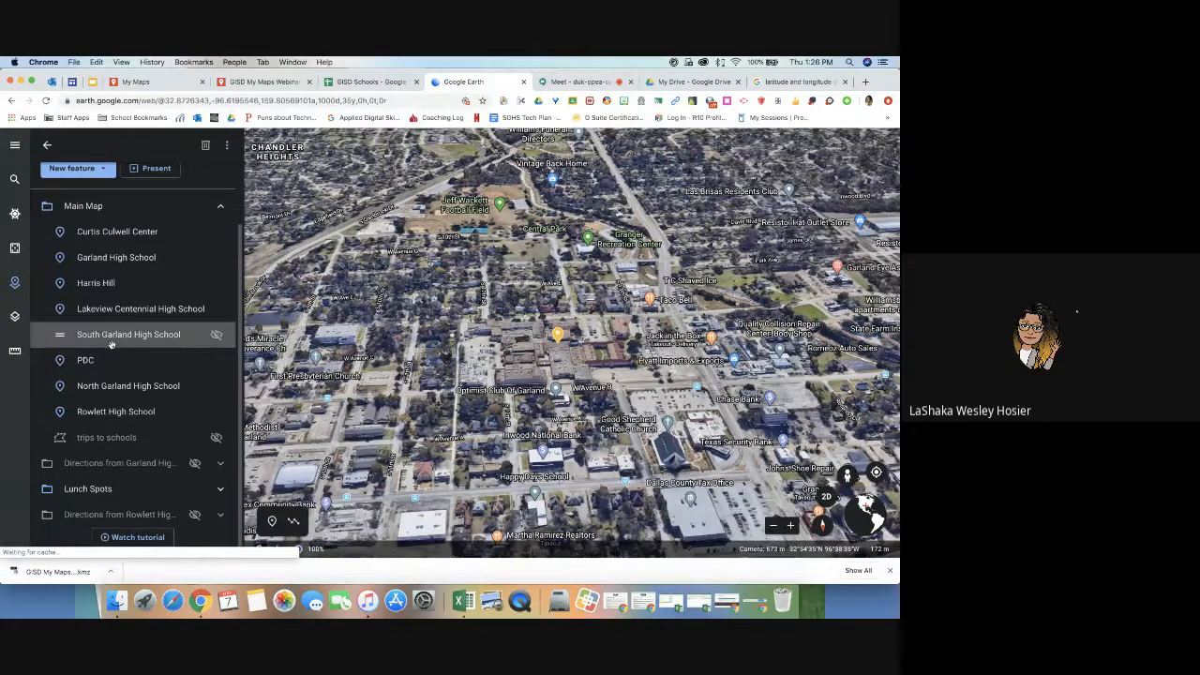
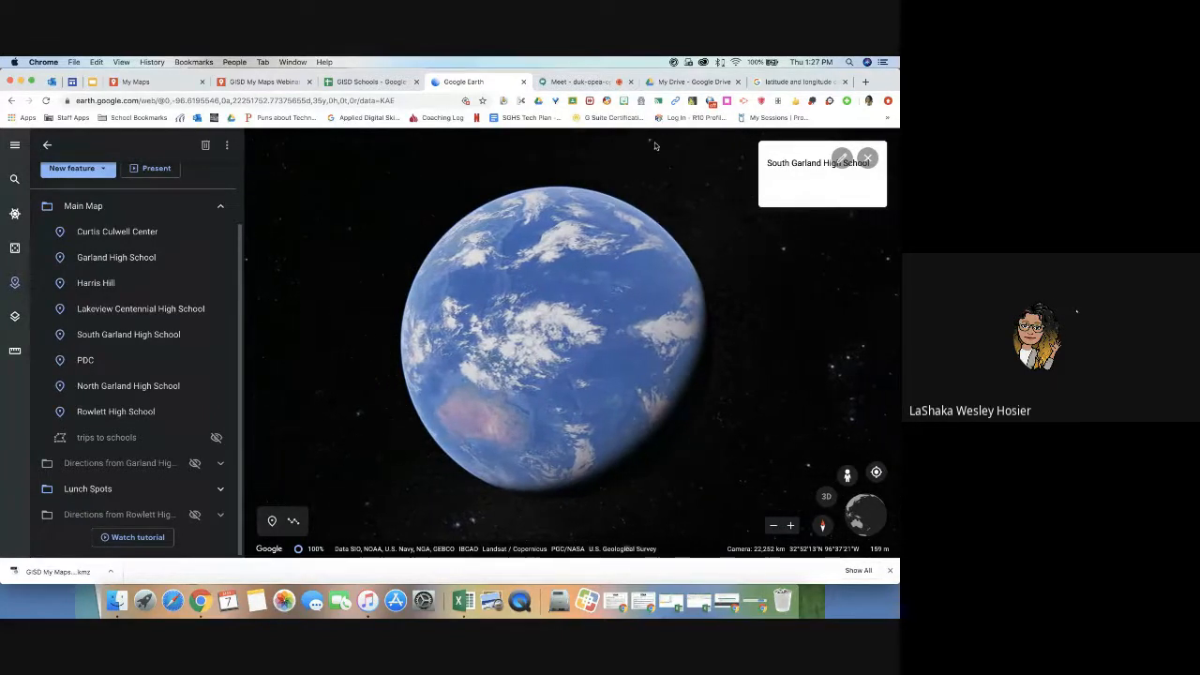
{"action": "left_click", "coordinate": [523, 81]}
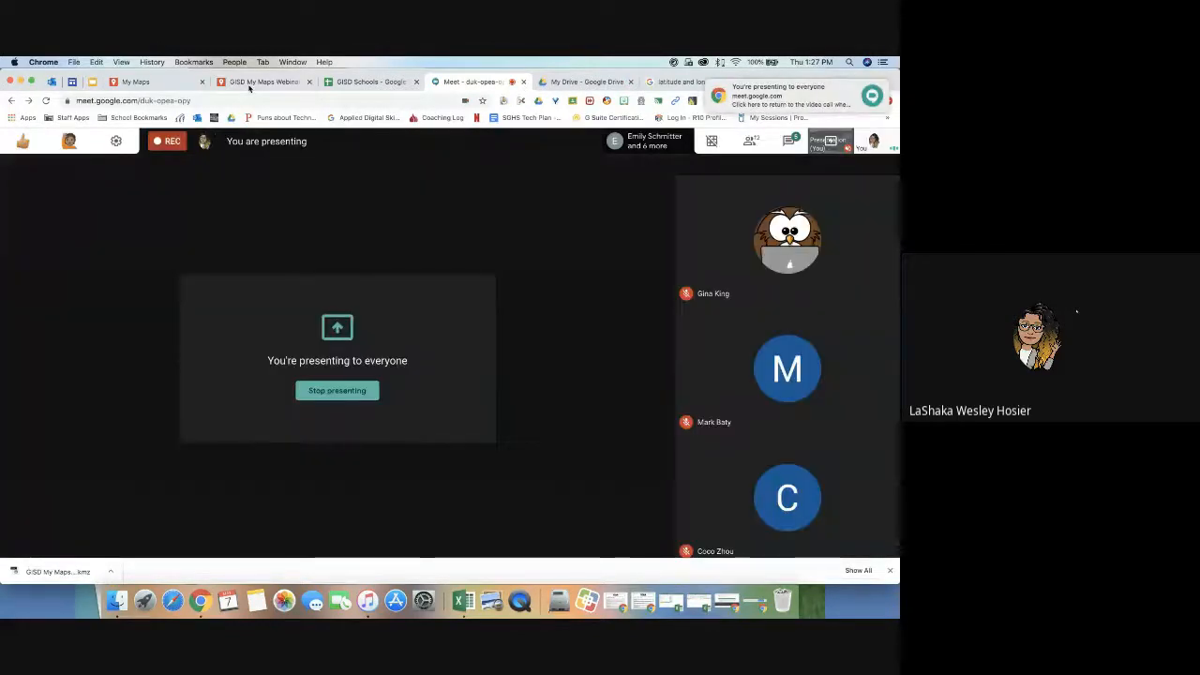
{"action": "left_click", "coordinate": [249, 82]}
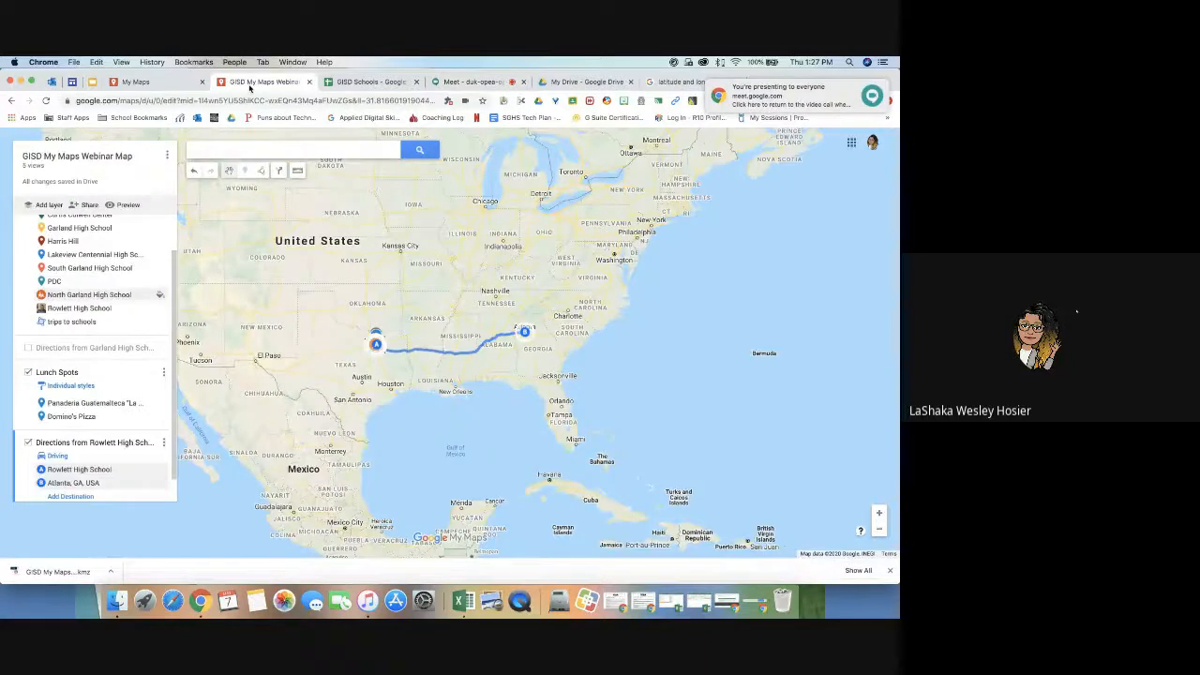
Step: Open the Main Map layer's data table and set South Garland High School's description to "Colonels"
{"action": "scroll", "coordinate": [91, 281], "scroll_direction": "up", "scroll_amount": 2}
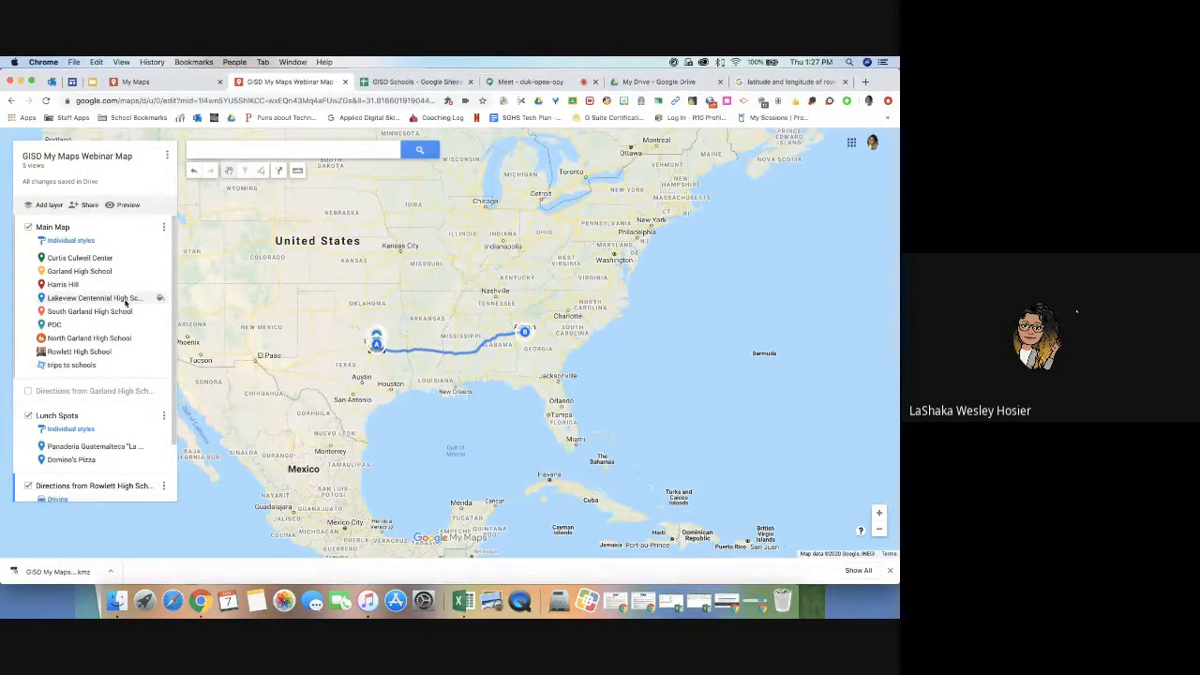
{"action": "left_click", "coordinate": [163, 229]}
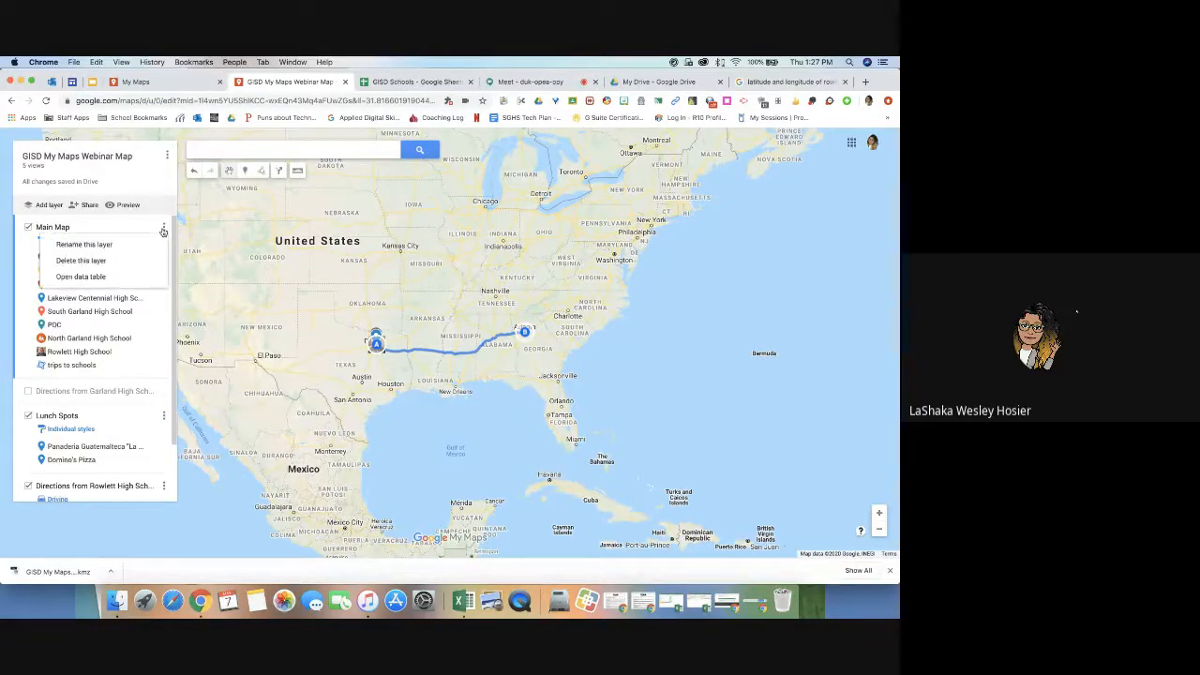
{"action": "left_click", "coordinate": [103, 278]}
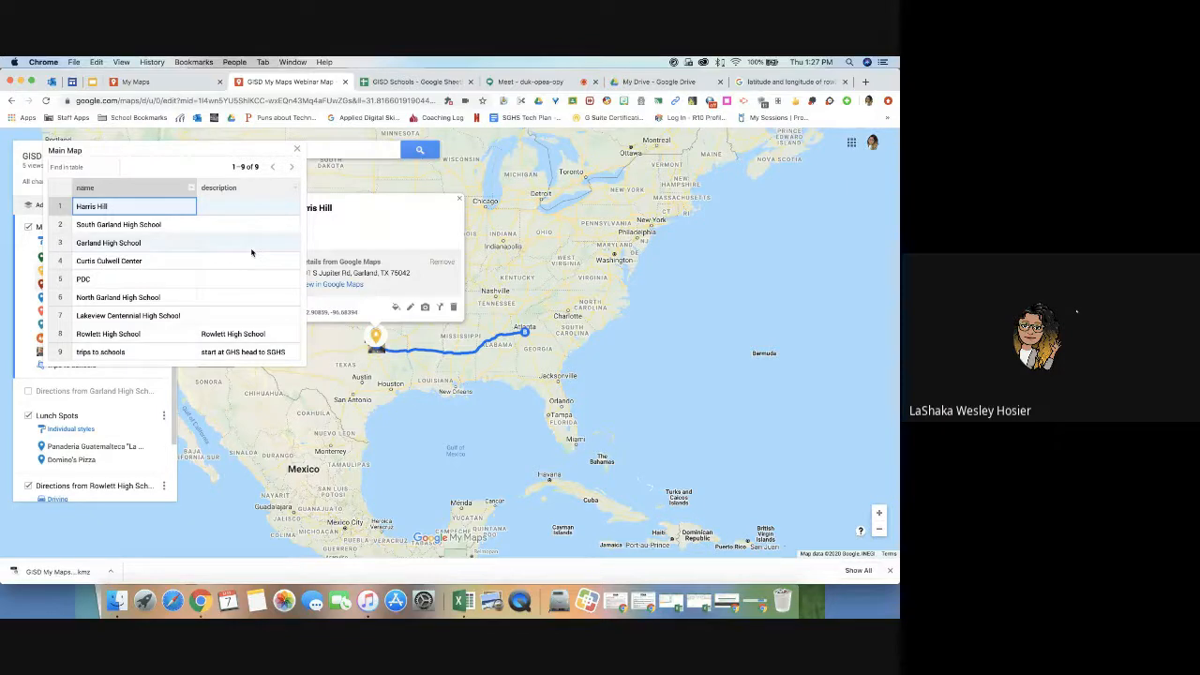
{"action": "left_click", "coordinate": [225, 225]}
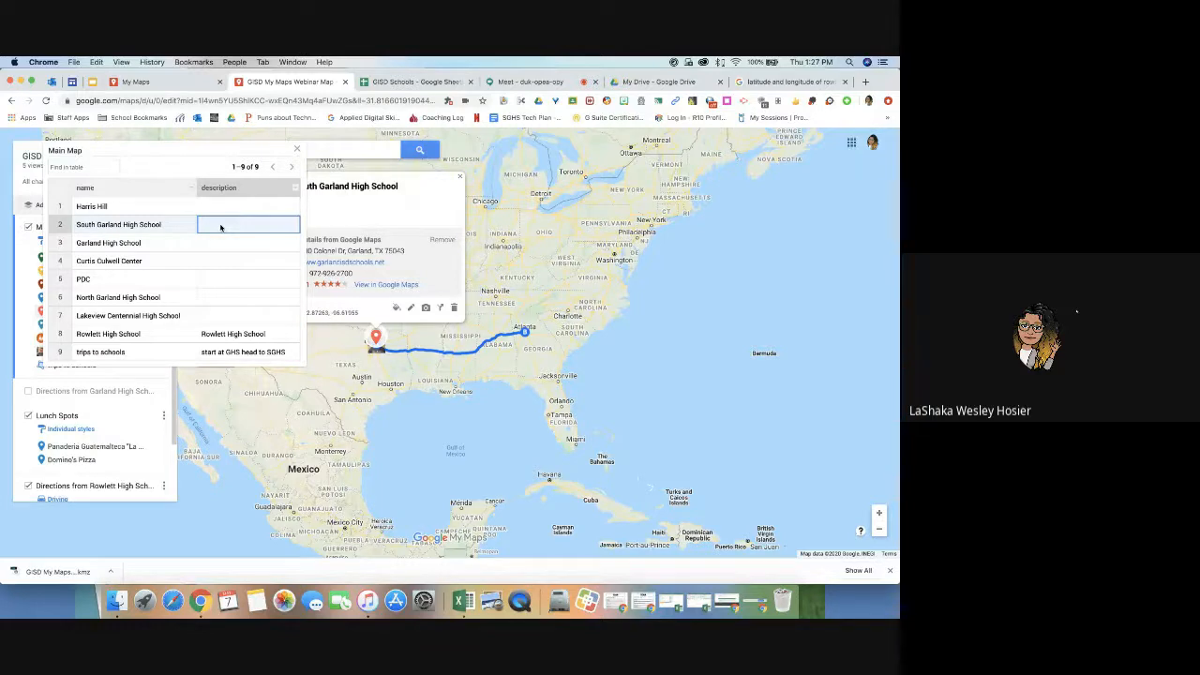
{"action": "type", "text": "Colonia"}
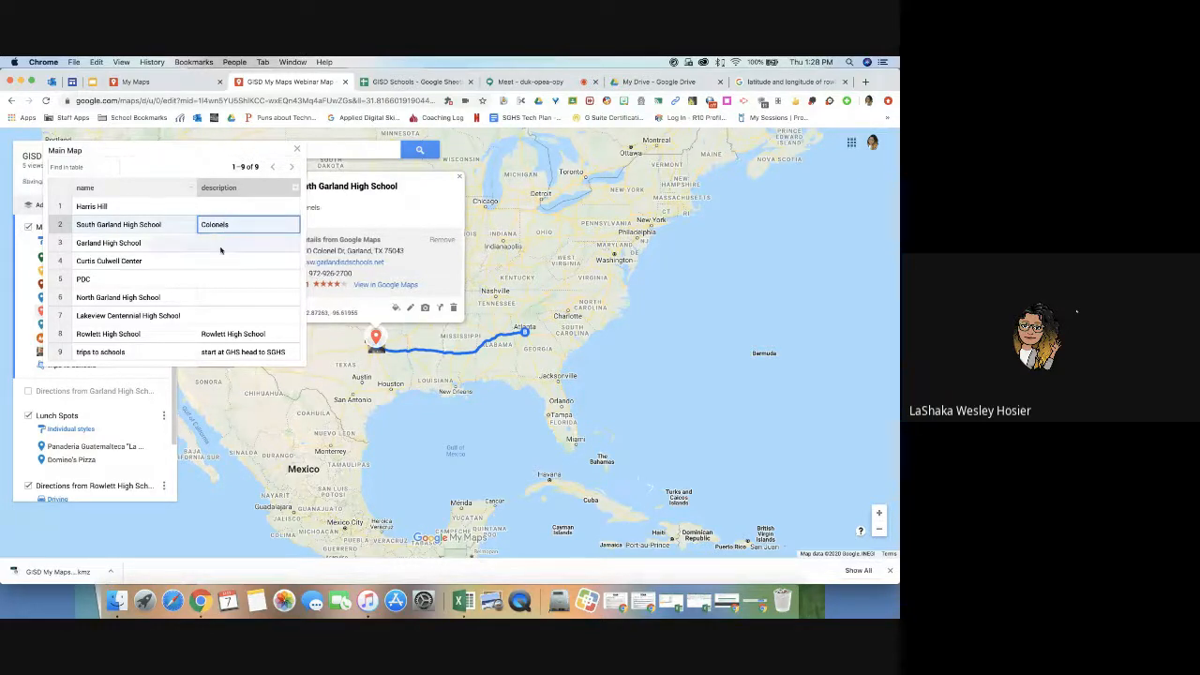
Step: Set Garland High School's description to "The Original" in the Main Map data table
{"action": "left_click", "coordinate": [220, 249]}
{"action": "type", "text": "The Ow"}
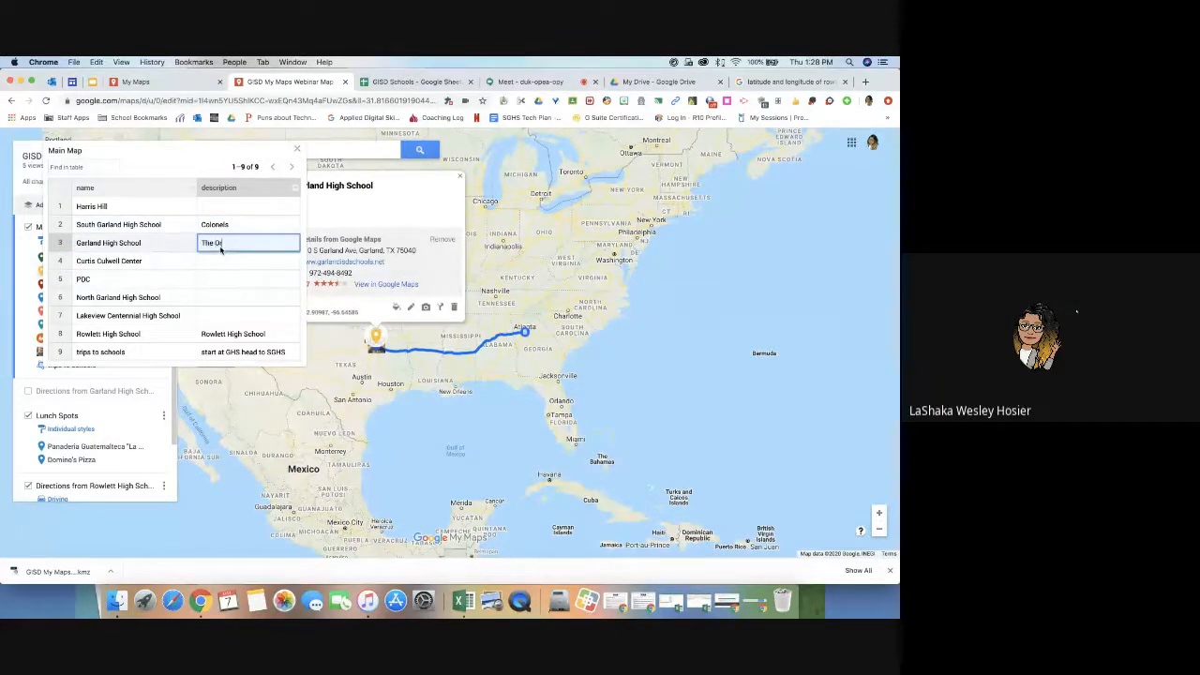
{"action": "type", "text": "iginal"}
Step: Show the map cards of North Garland, Rowlett and Lakeview Centennial High Schools and PDC from their data table rows
{"action": "left_click", "coordinate": [232, 299]}
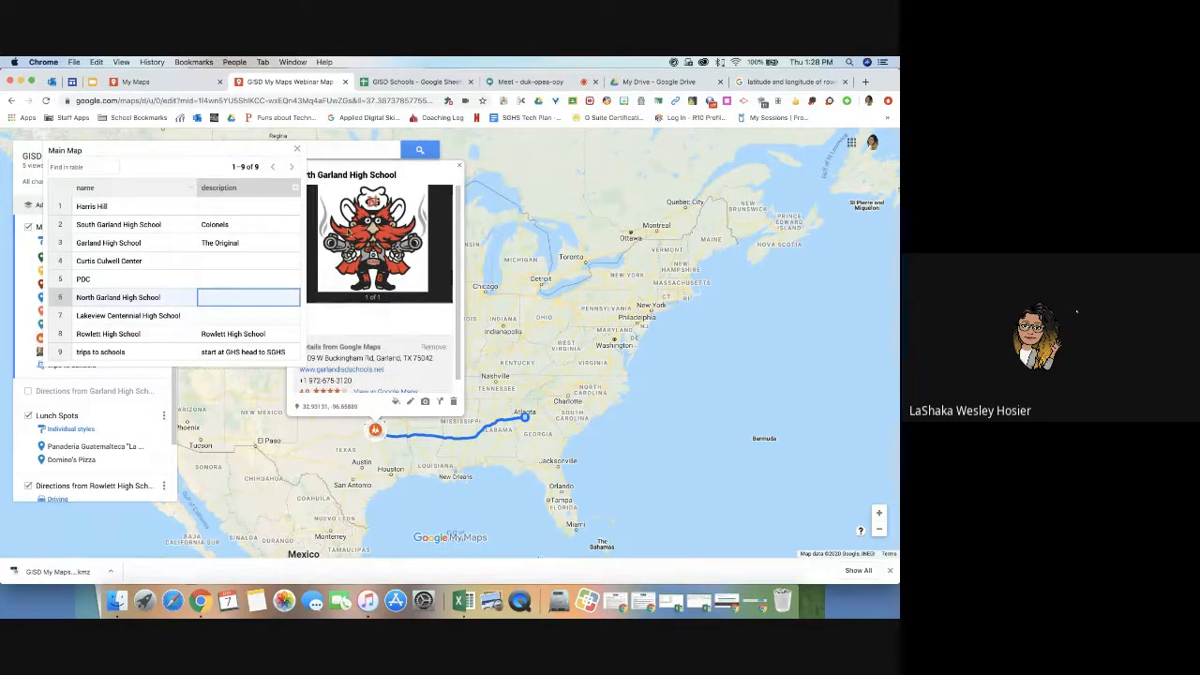
{"action": "left_click", "coordinate": [221, 337]}
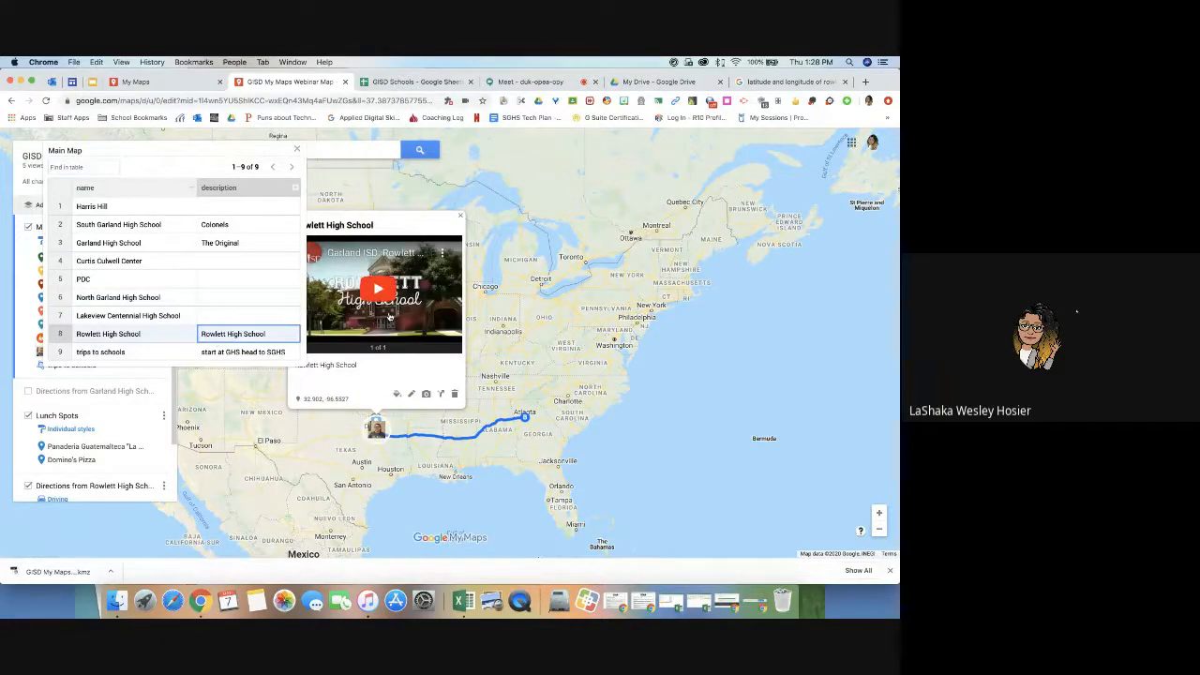
{"action": "left_click", "coordinate": [235, 319]}
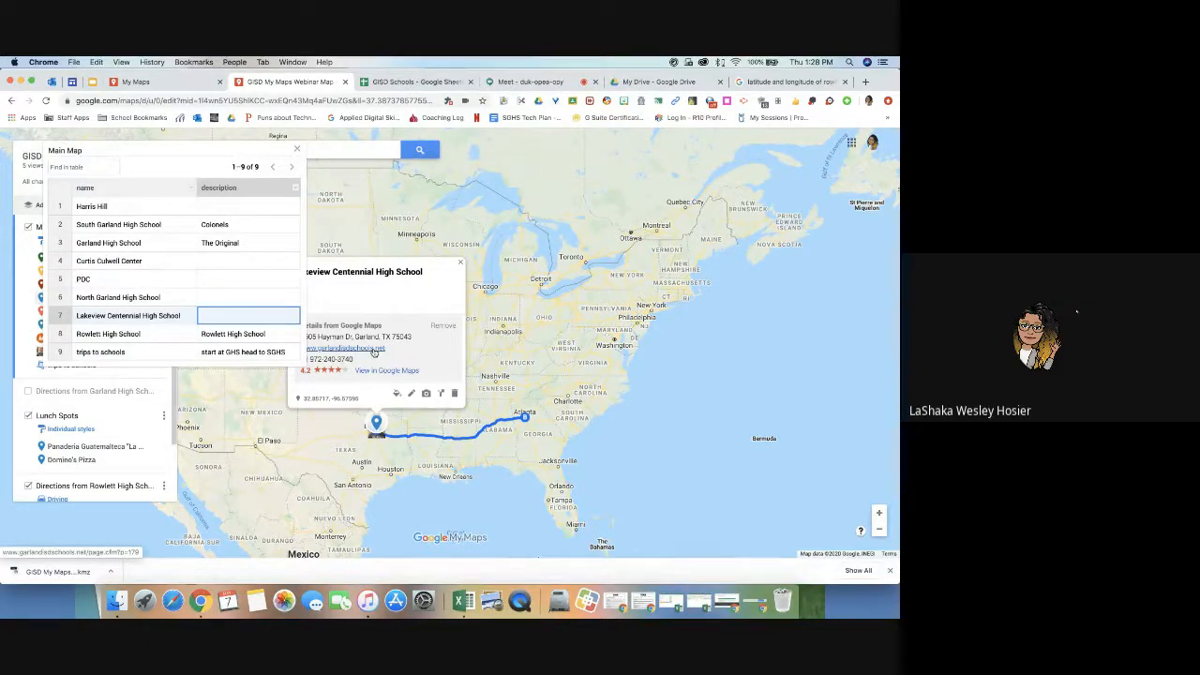
{"action": "left_click", "coordinate": [266, 277]}
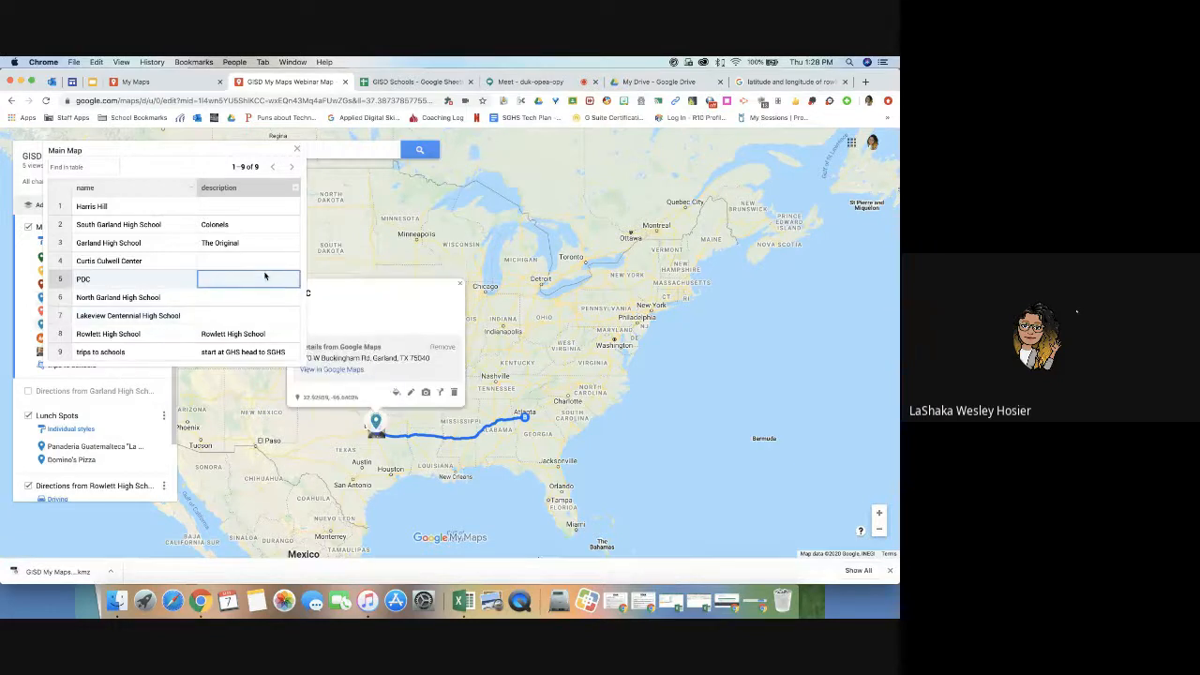
{"action": "left_click", "coordinate": [260, 277]}
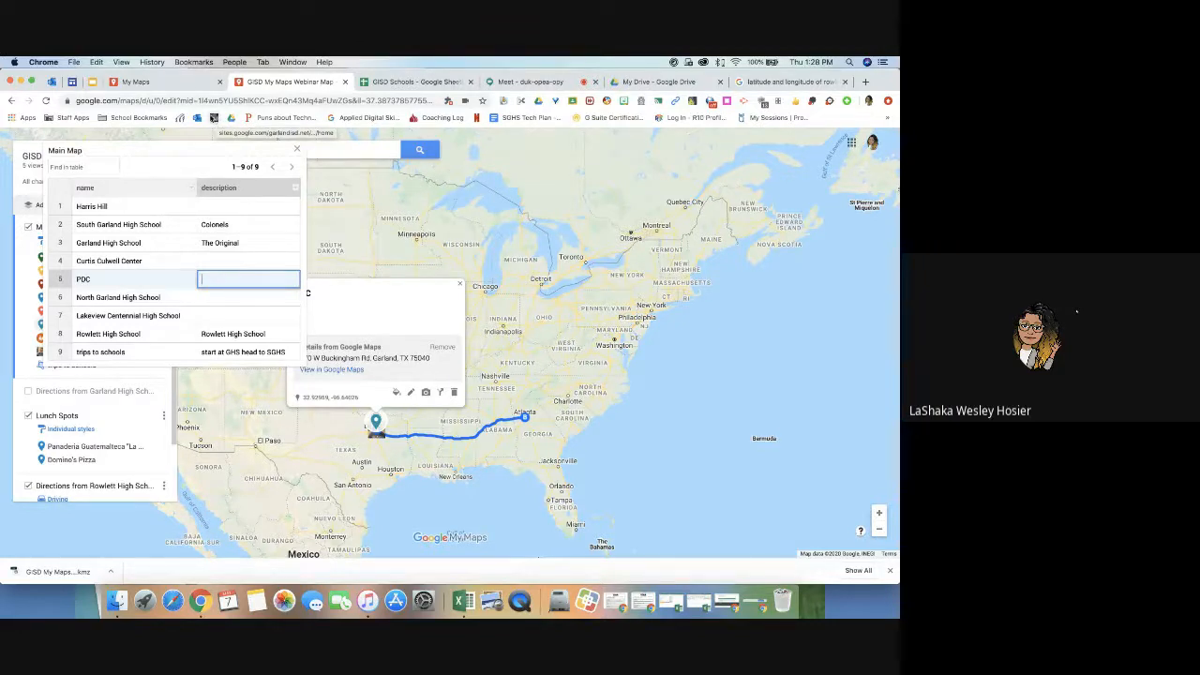
Step: Switch to the My Maps list, show the maps that are not owned, and open the Culture Map dated Nov 5, 2018
{"action": "left_click", "coordinate": [196, 83]}
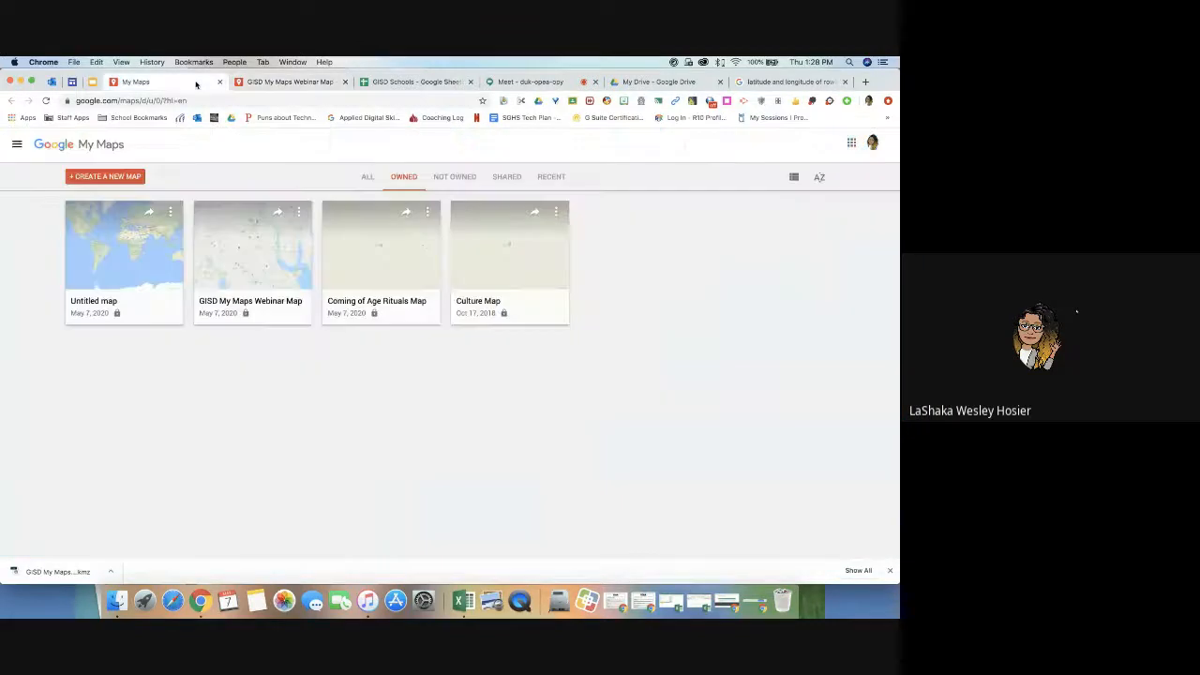
{"action": "left_click", "coordinate": [448, 179]}
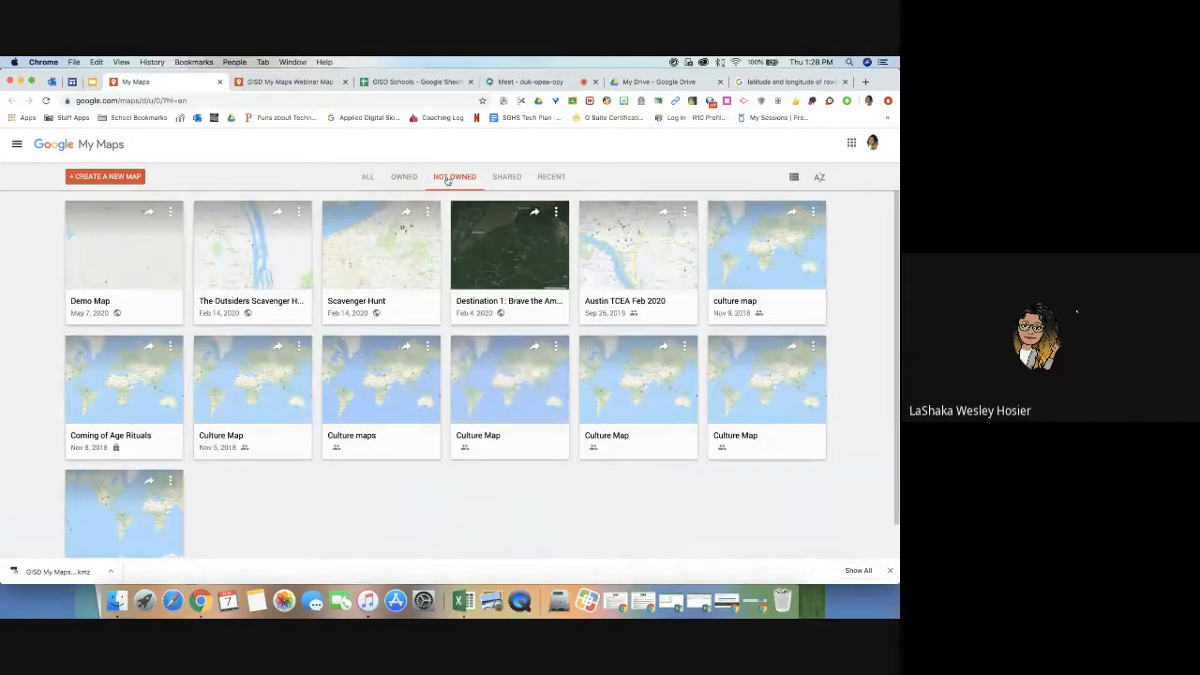
{"action": "left_click", "coordinate": [243, 448]}
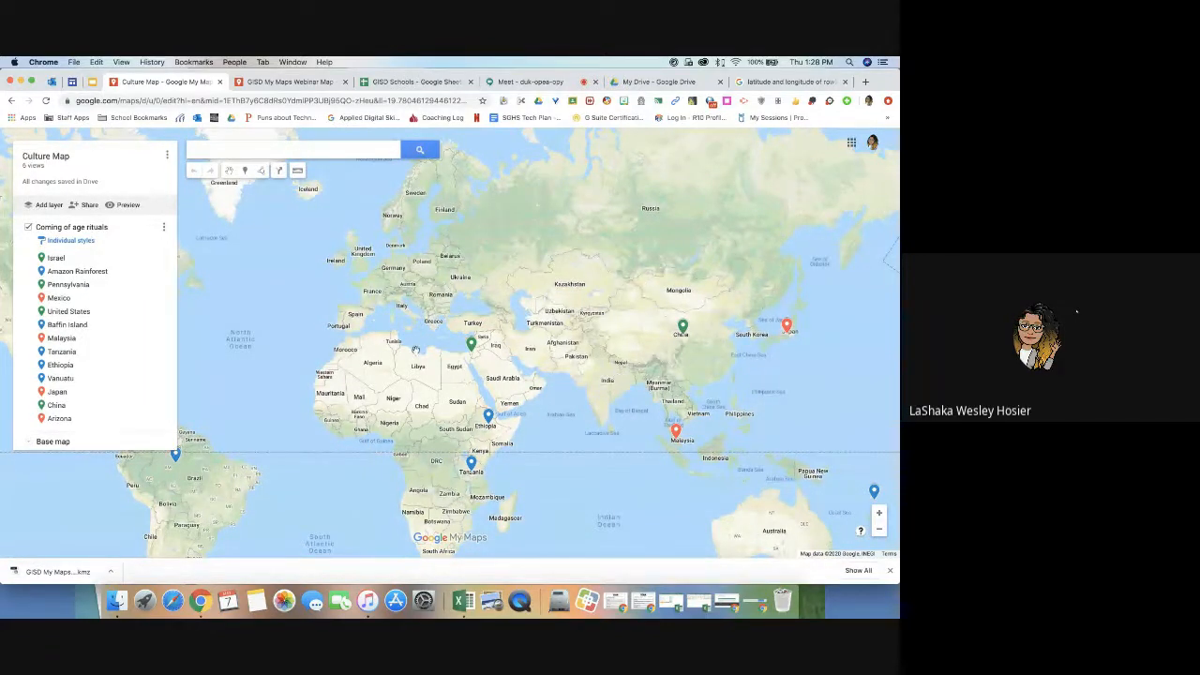
Step: Examine the coming of age rituals markers for Israel, Amazon Rainforest, Pennsylvania, Malaysia, Ethiopia, Japan and Arizona, including their photos and descriptions
{"action": "left_click", "coordinate": [56, 258]}
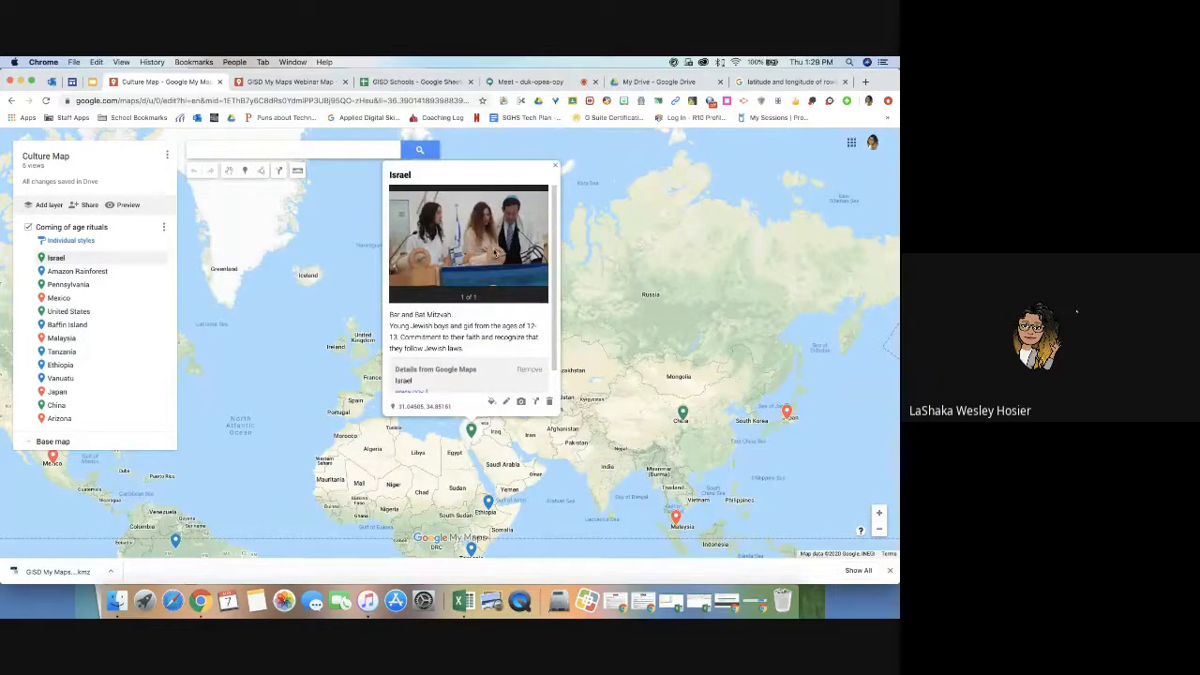
{"action": "scroll", "coordinate": [456, 344], "scroll_direction": "down", "scroll_amount": 2}
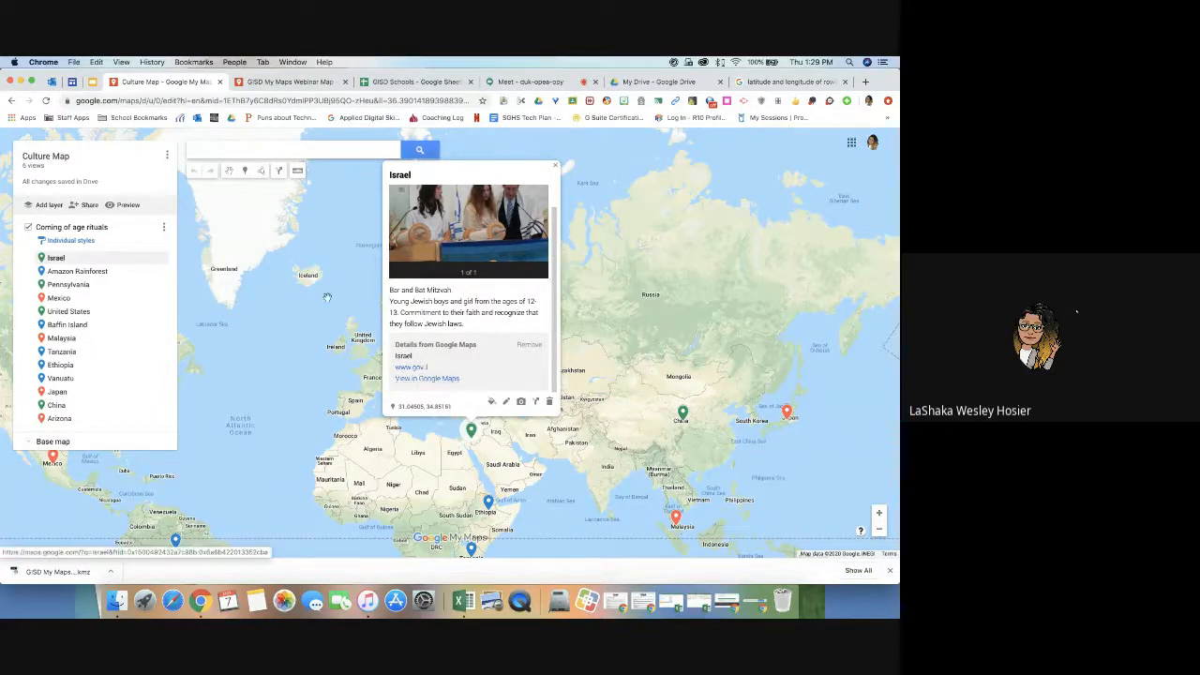
{"action": "left_click", "coordinate": [75, 272]}
{"action": "left_click", "coordinate": [75, 273]}
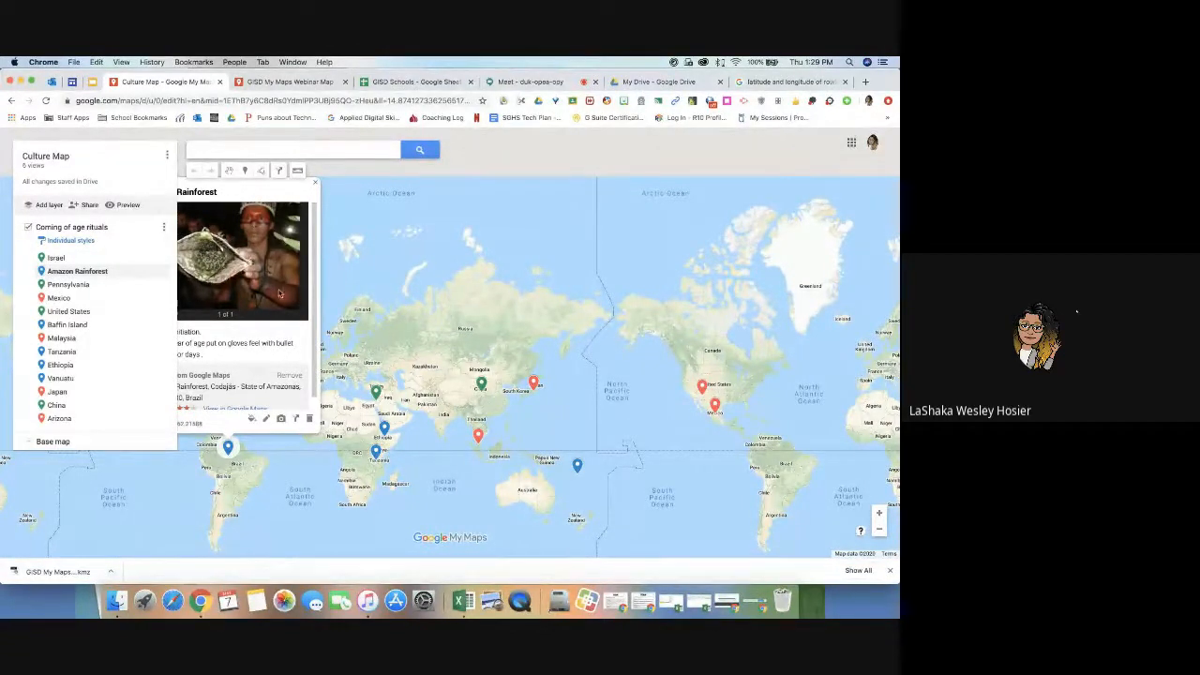
{"action": "left_click", "coordinate": [64, 287]}
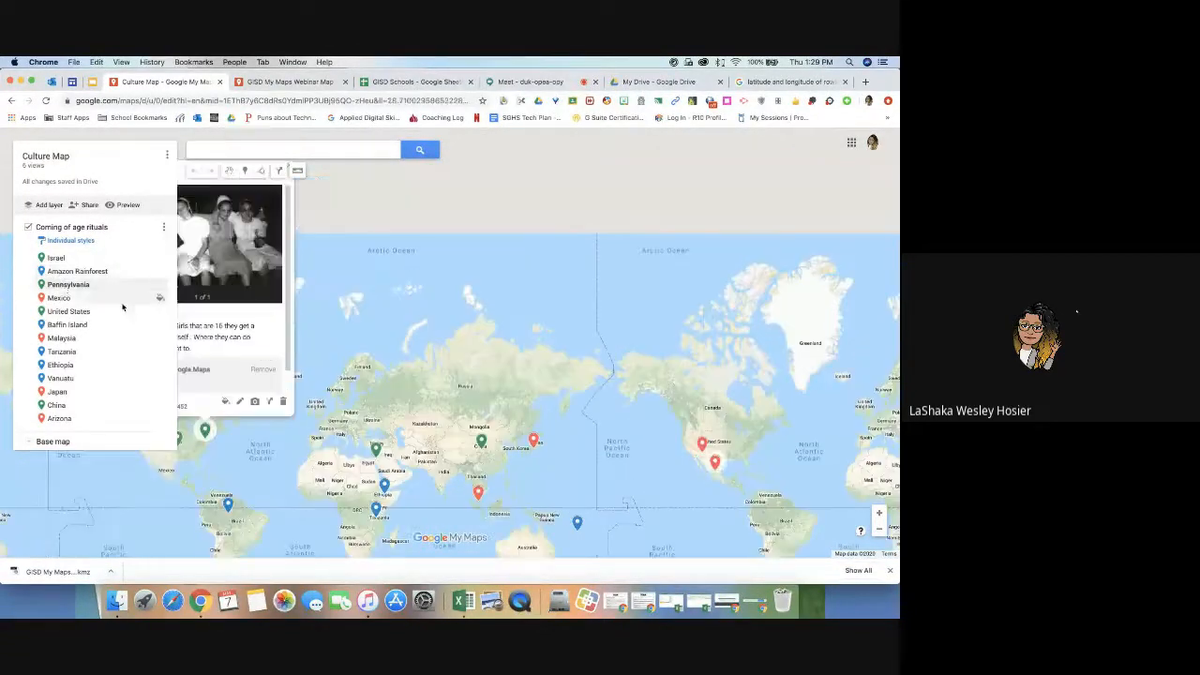
{"action": "left_click", "coordinate": [60, 341]}
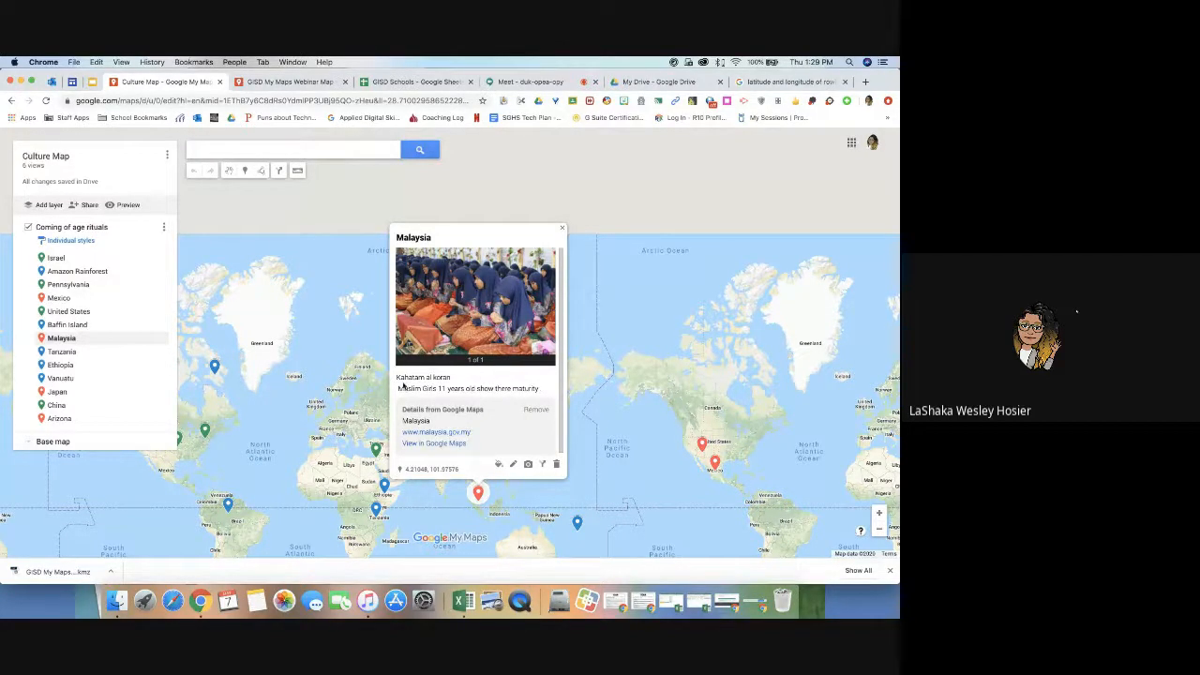
{"action": "left_click", "coordinate": [61, 365]}
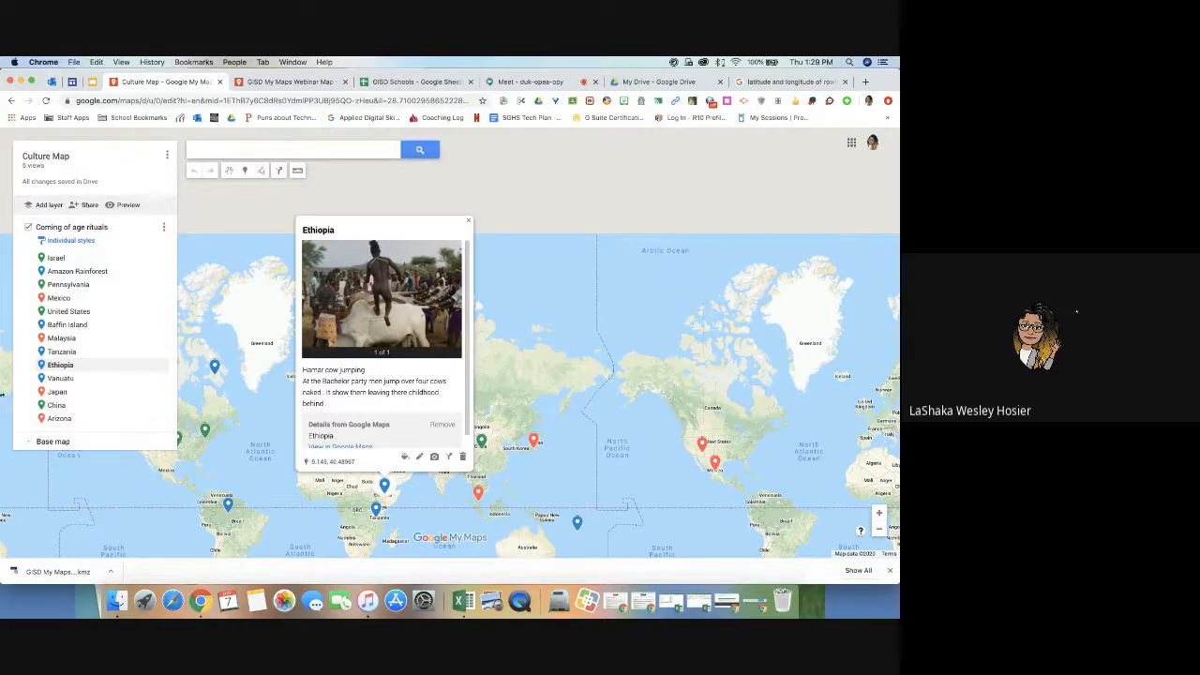
{"action": "left_click", "coordinate": [57, 393]}
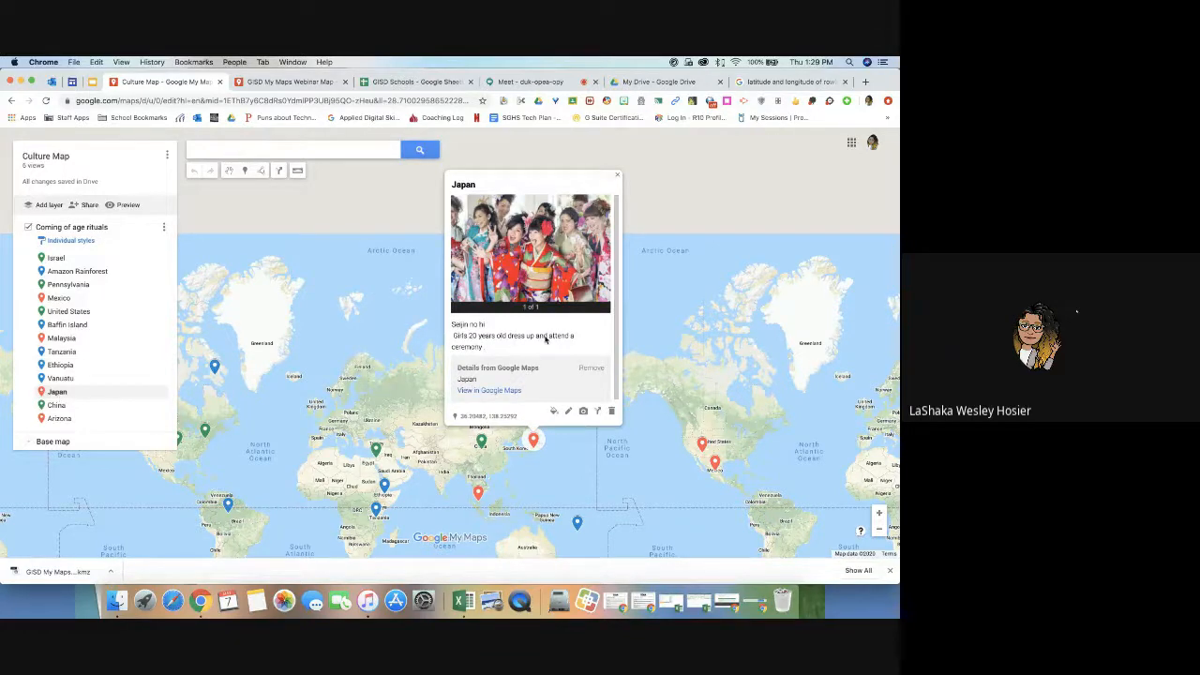
{"action": "left_click", "coordinate": [70, 424]}
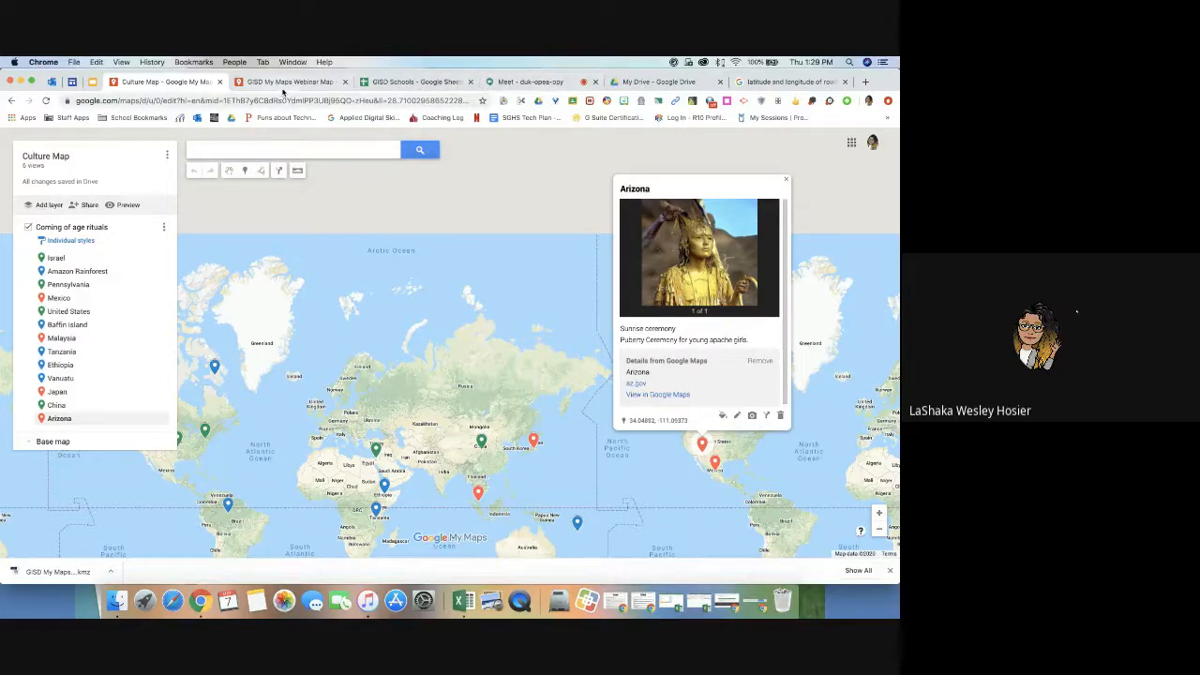
Step: Return to the GISD My Maps Webinar Map, set Curtis Culwell Center's description to "bit.ly/signmeupwebinars", and close the data table and marker card
{"action": "left_click", "coordinate": [284, 84]}
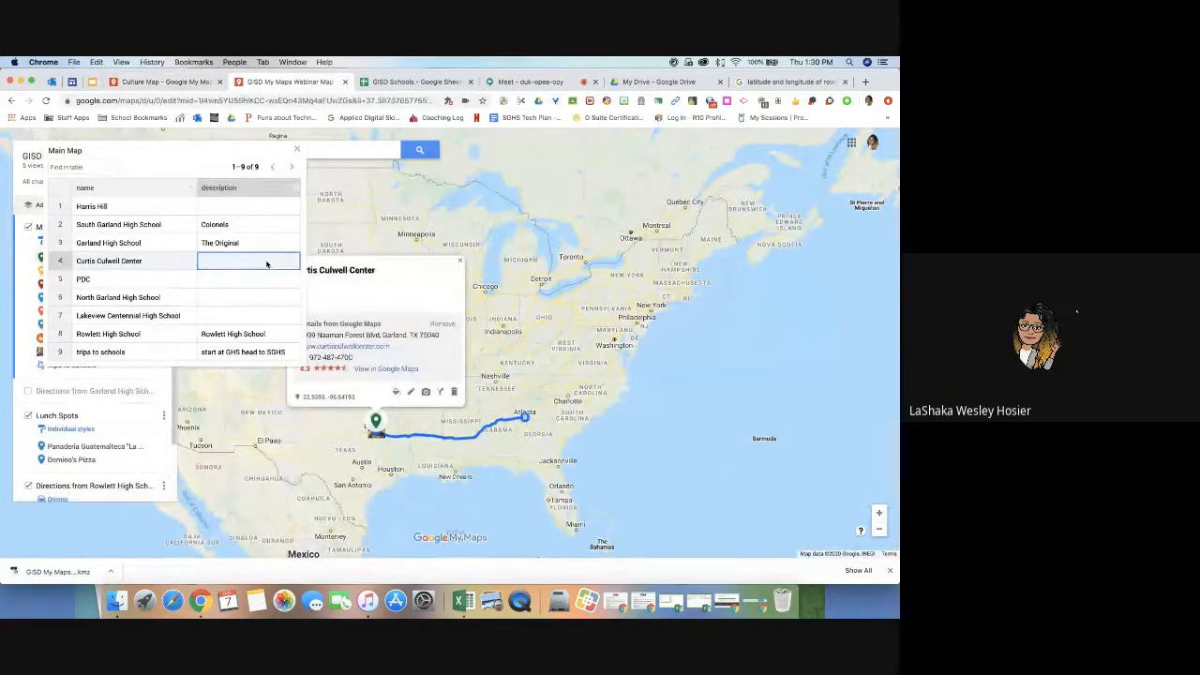
{"action": "type", "text": "bit.ly/signme"}
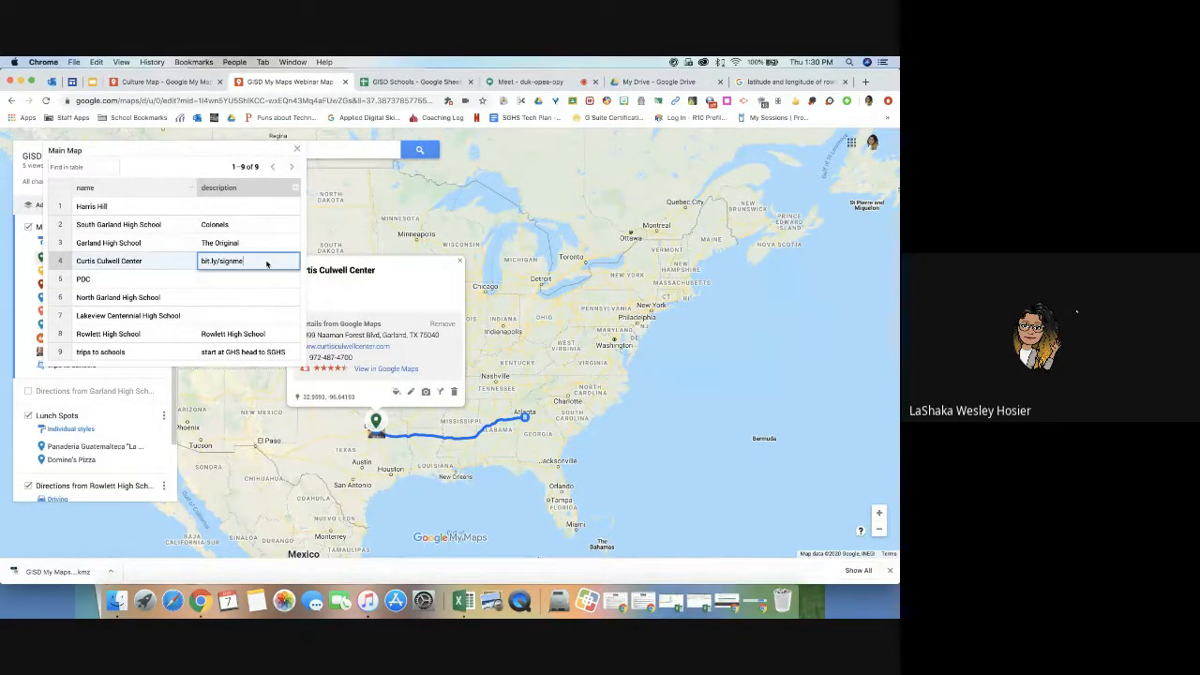
{"action": "type", "text": "upwebinars"}
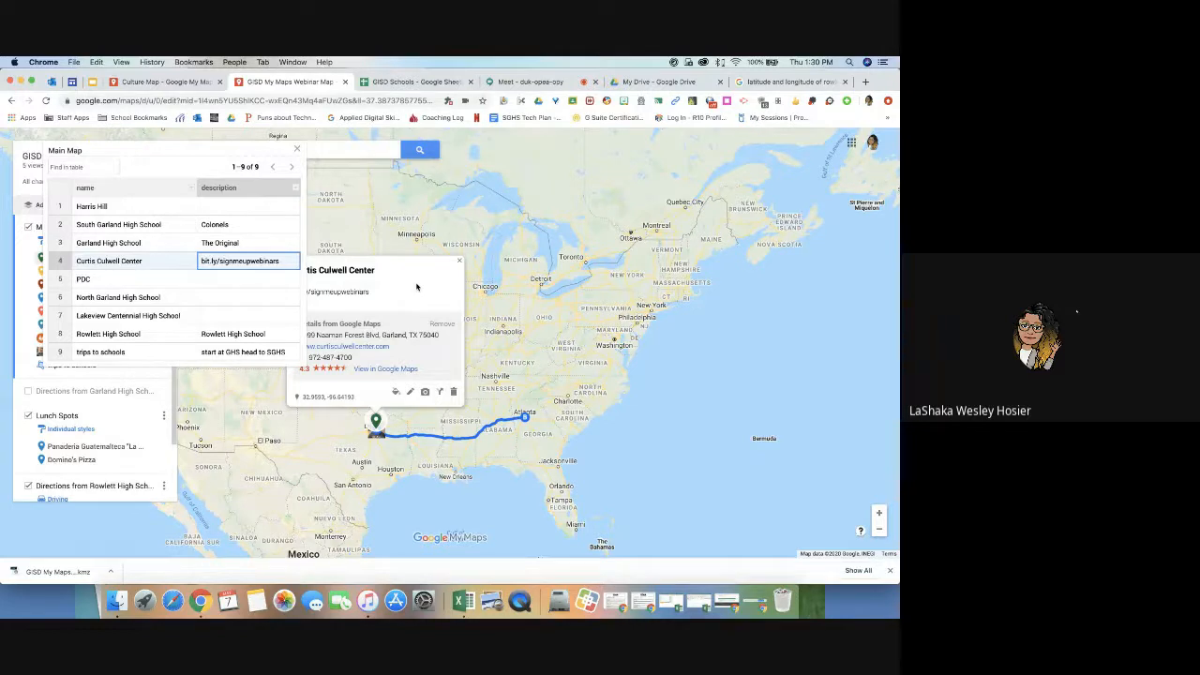
{"action": "left_click", "coordinate": [297, 149]}
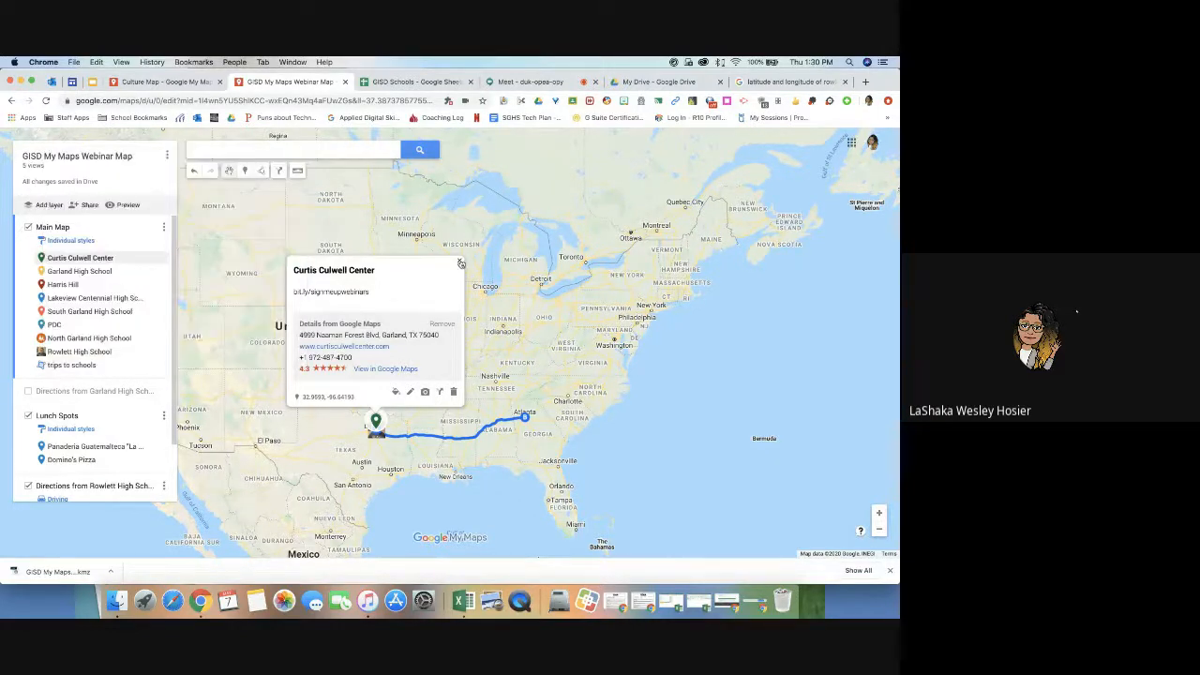
{"action": "left_click", "coordinate": [459, 261]}
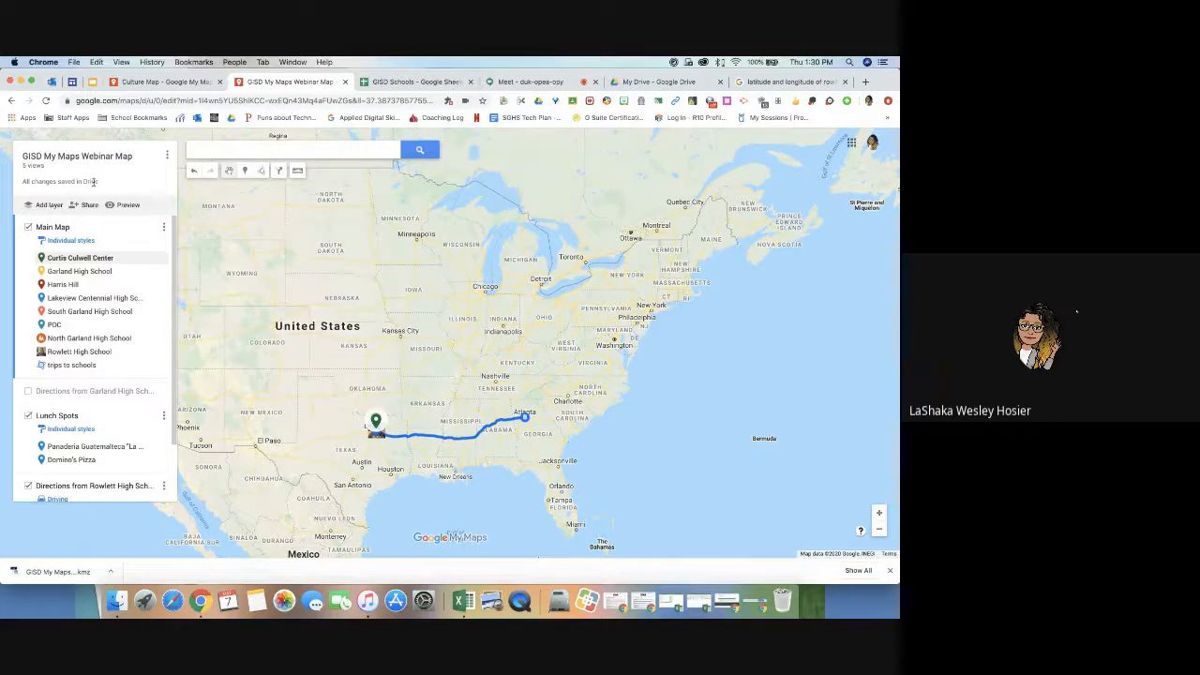
Step: Create a new map and choose the GISD Schools spreadsheet from Google Drive as the import file for its untitled layer
{"action": "left_click", "coordinate": [168, 156]}
{"action": "left_click", "coordinate": [115, 175]}
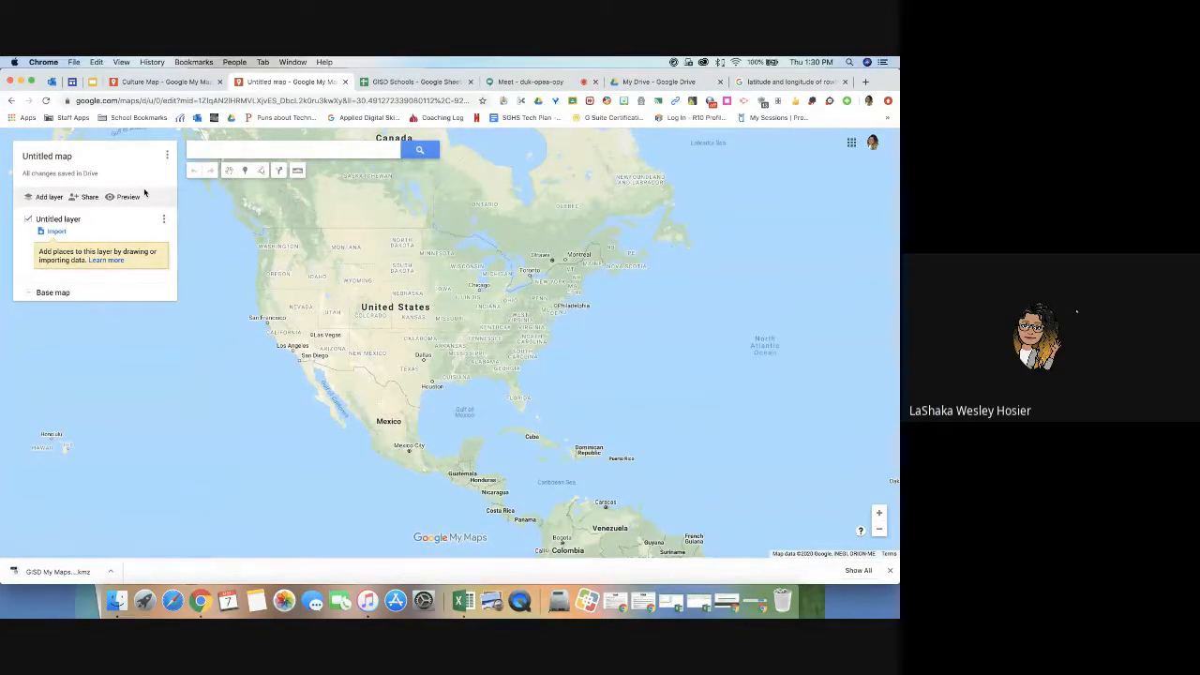
{"action": "left_click", "coordinate": [60, 231]}
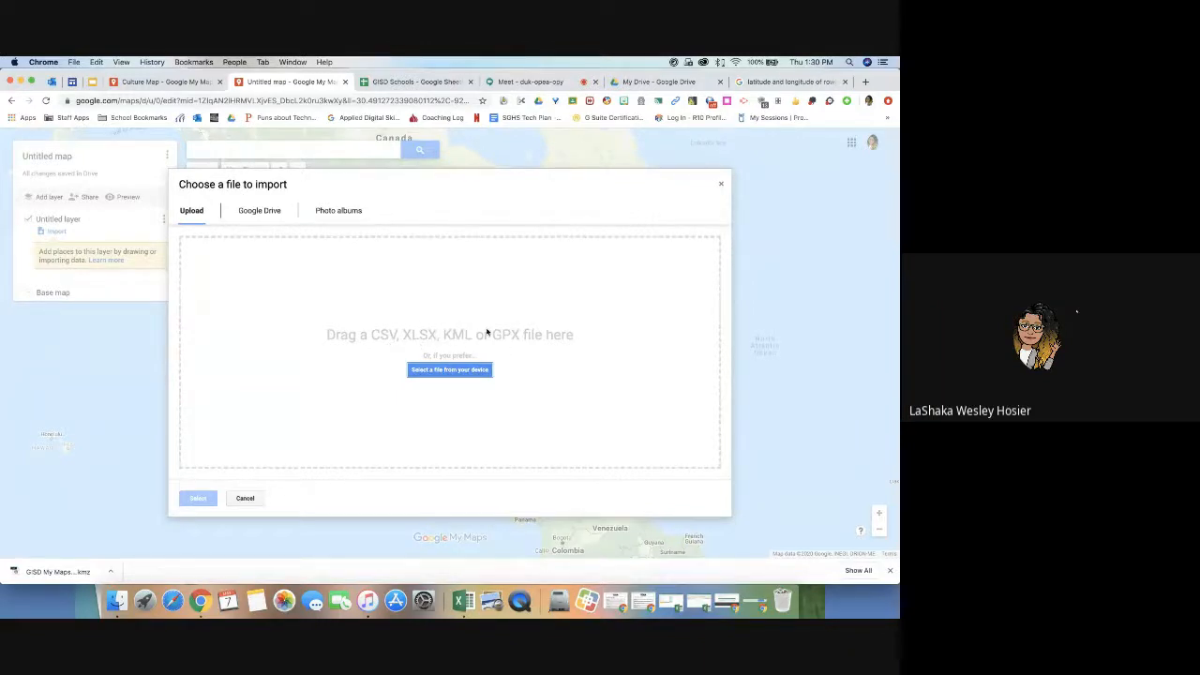
{"action": "left_click", "coordinate": [269, 211]}
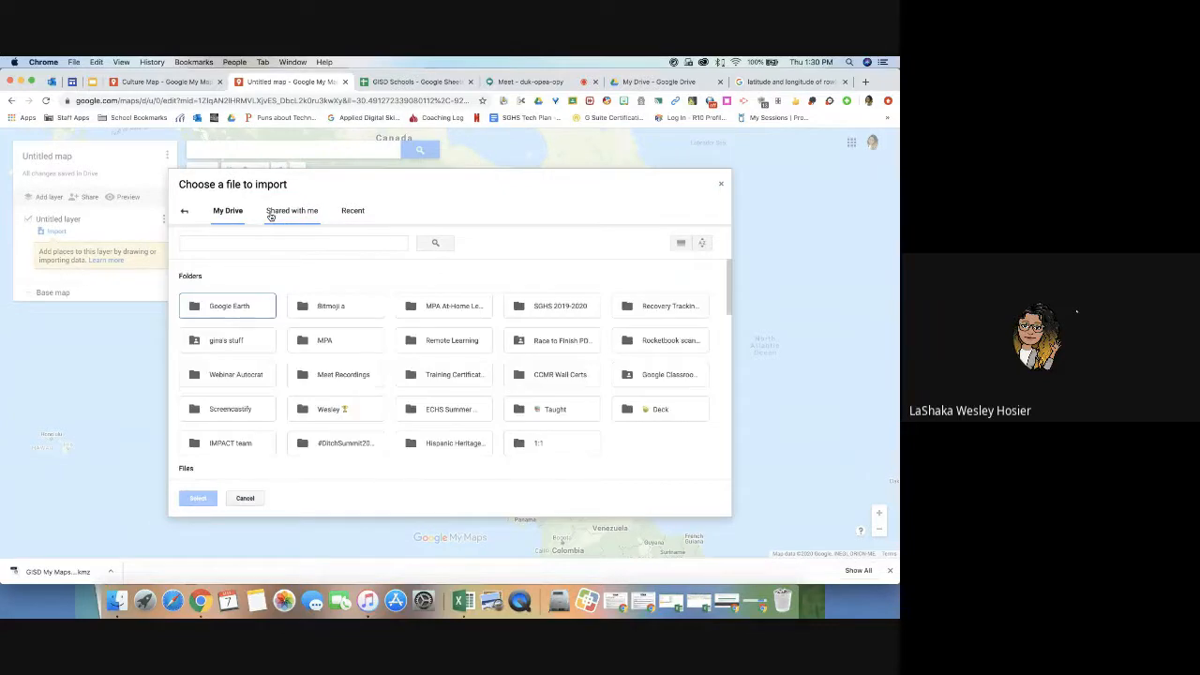
{"action": "left_click", "coordinate": [357, 209]}
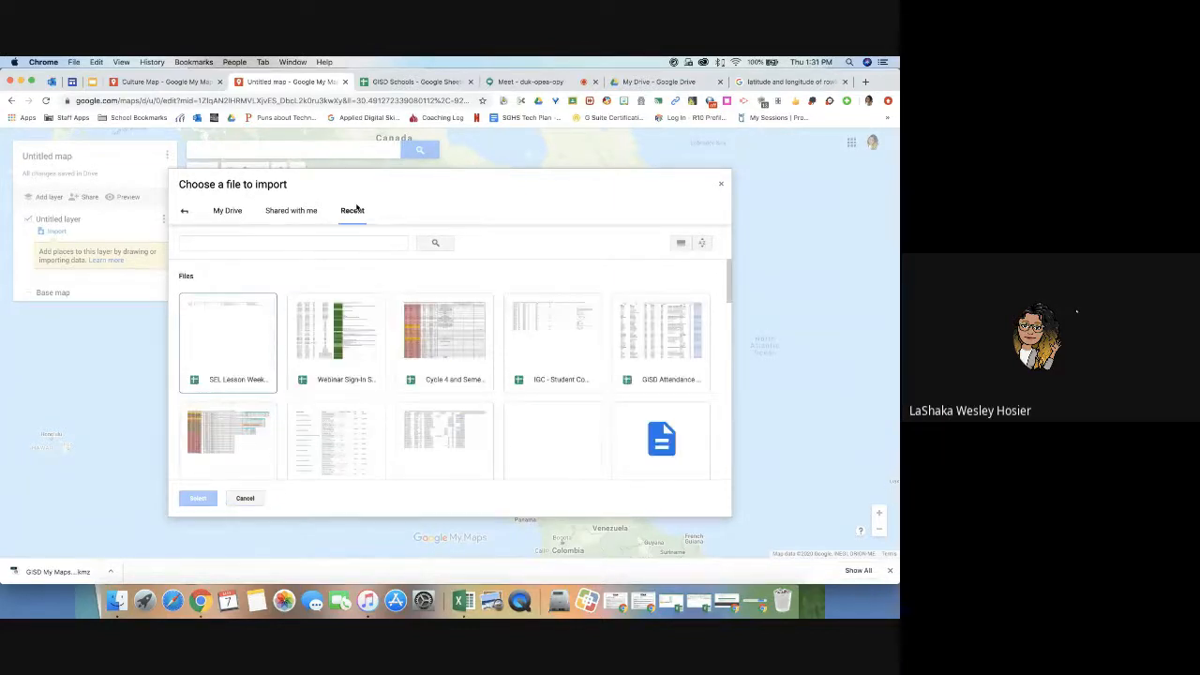
{"action": "left_click", "coordinate": [283, 246]}
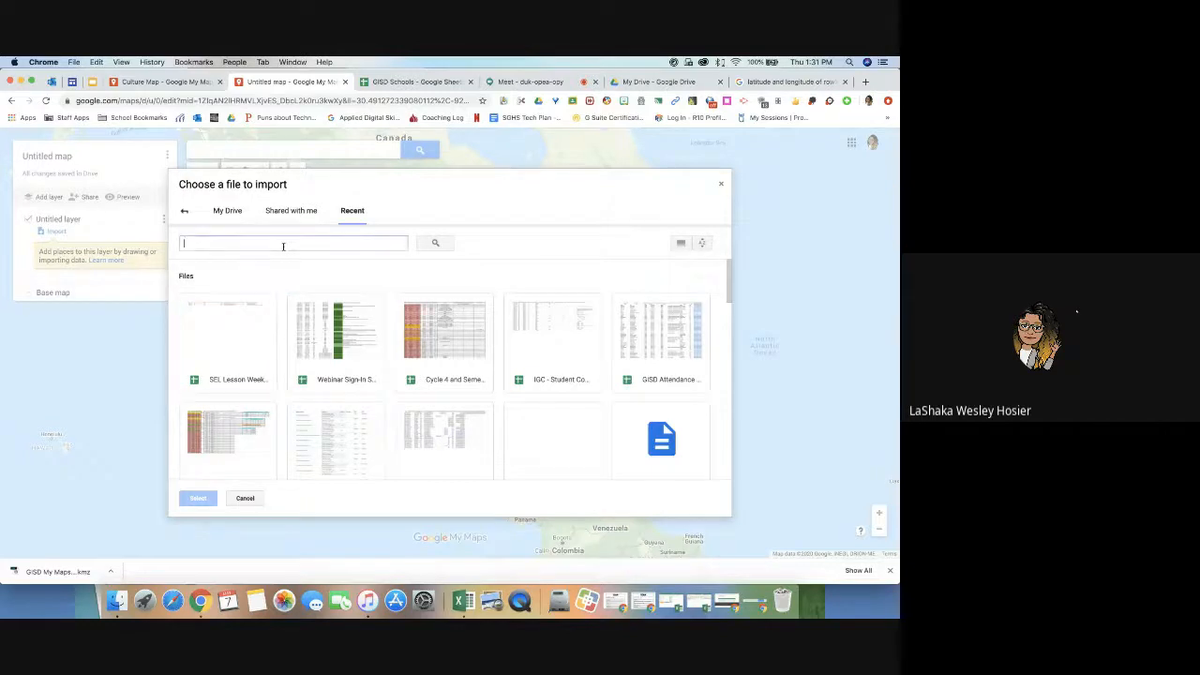
{"action": "type", "text": "gisd sch"}
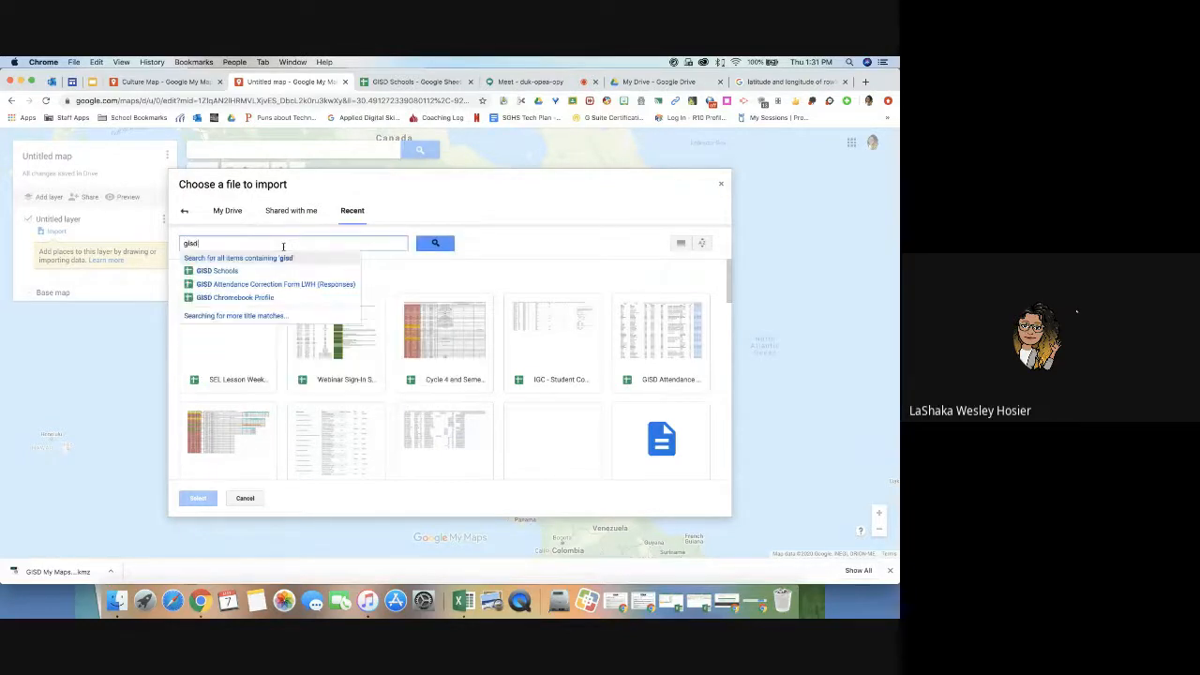
{"action": "left_click", "coordinate": [214, 271]}
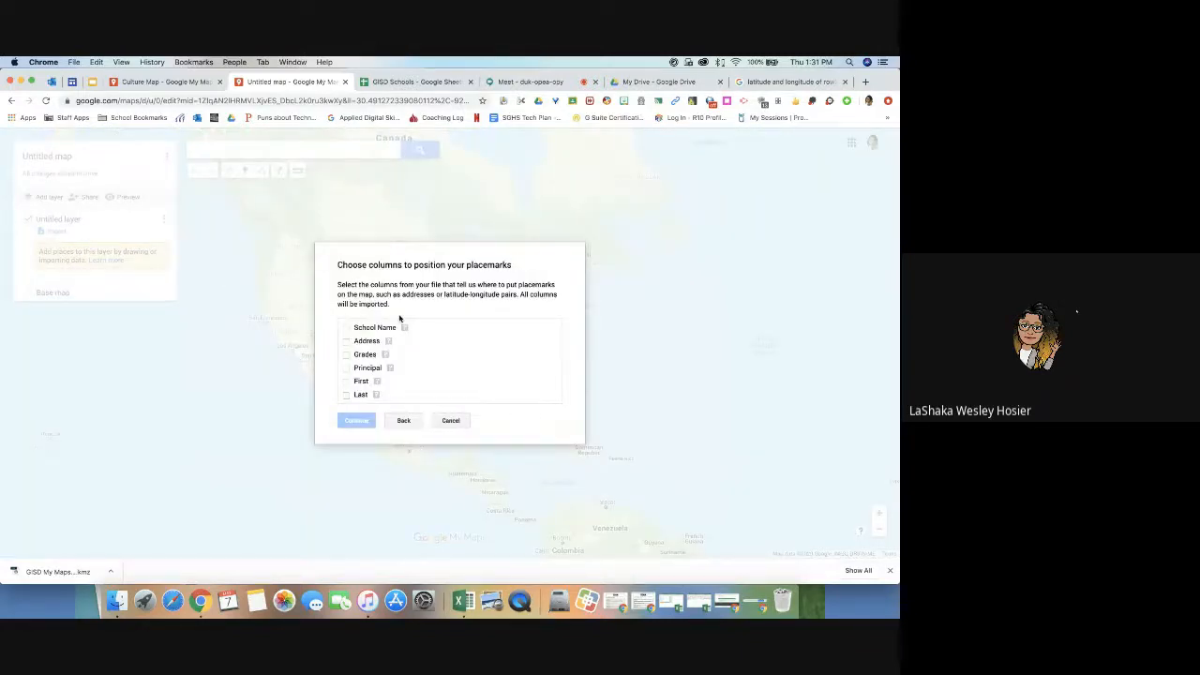
Step: Review the columns and rows of the GISD Schools spreadsheet, and return to the import on the new map
{"action": "left_click", "coordinate": [405, 82]}
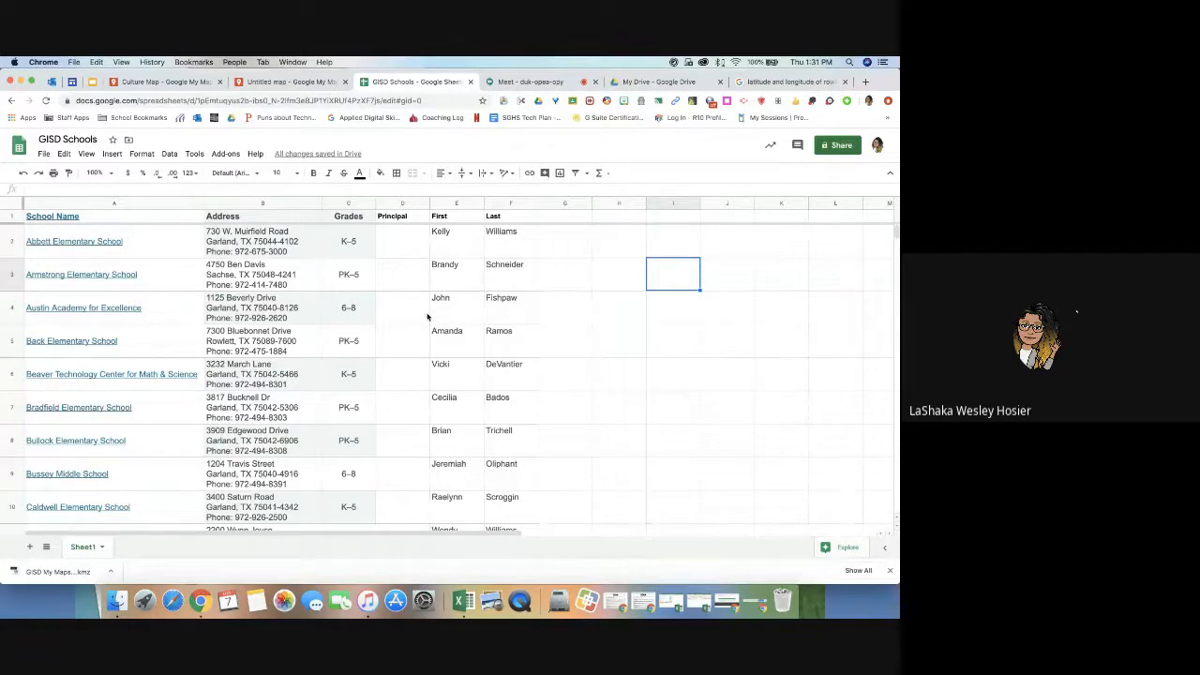
{"action": "scroll", "coordinate": [429, 328], "scroll_direction": "down", "scroll_amount": 4}
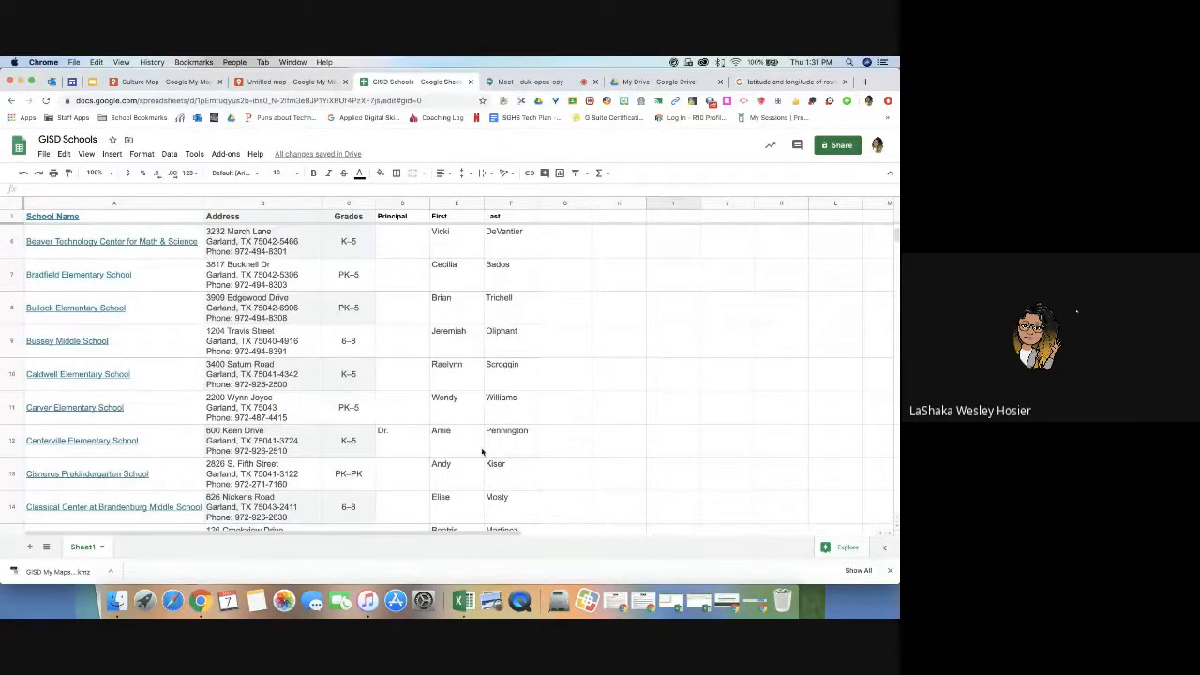
{"action": "left_click", "coordinate": [282, 82]}
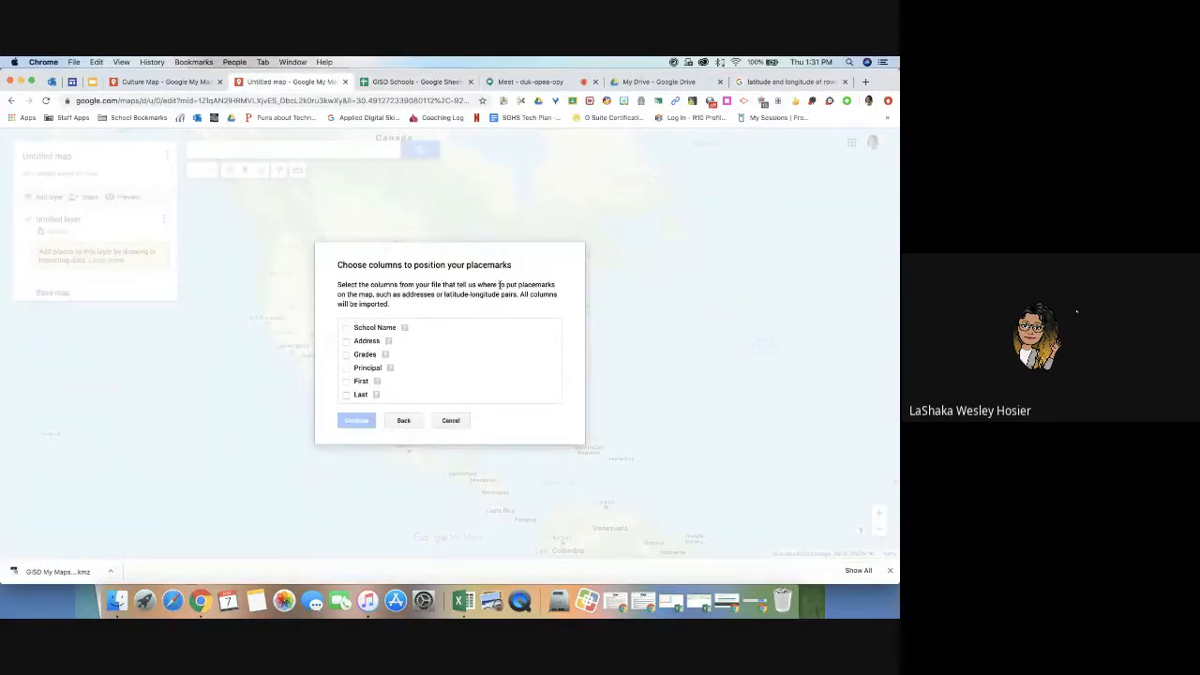
Step: Position the imported placemarks by the Address column, title them by School Name, and finish the import
{"action": "left_click", "coordinate": [346, 342]}
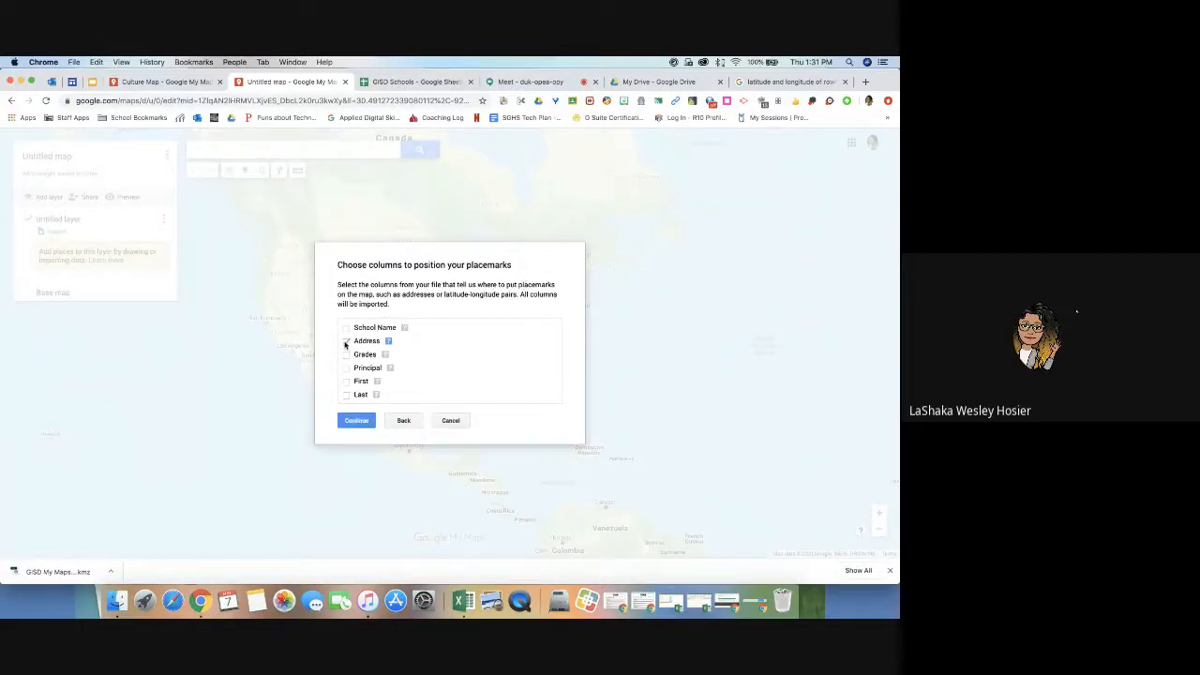
{"action": "left_click", "coordinate": [367, 423]}
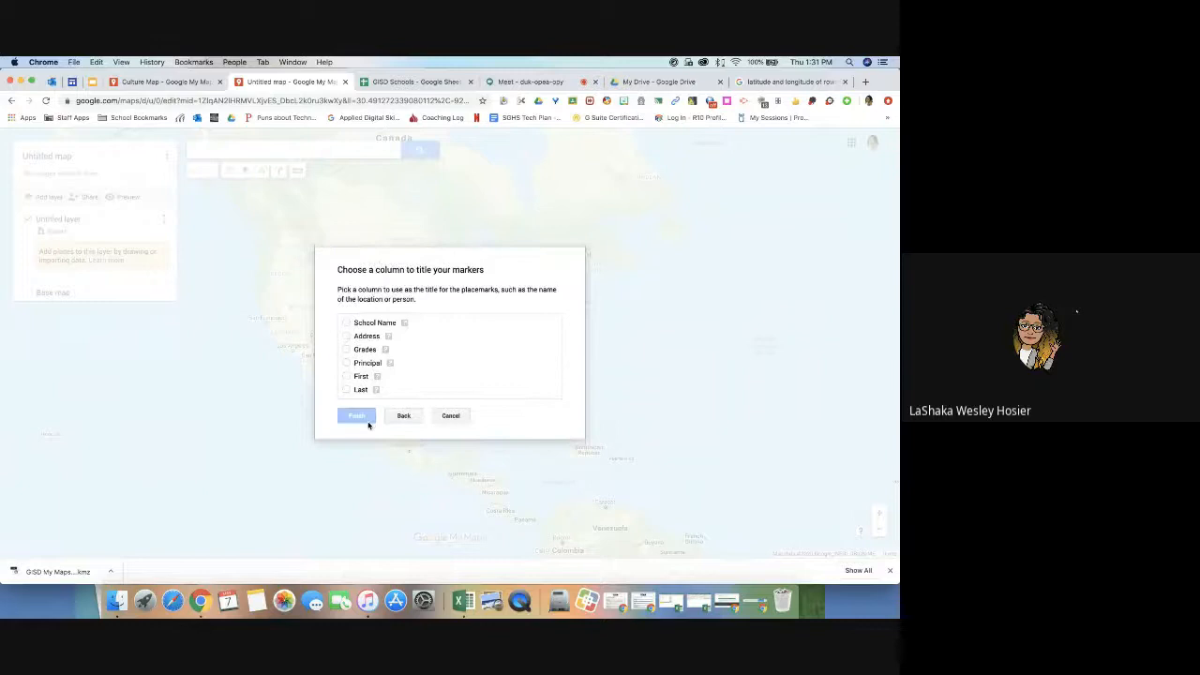
{"action": "left_click", "coordinate": [346, 323]}
{"action": "left_click", "coordinate": [356, 415]}
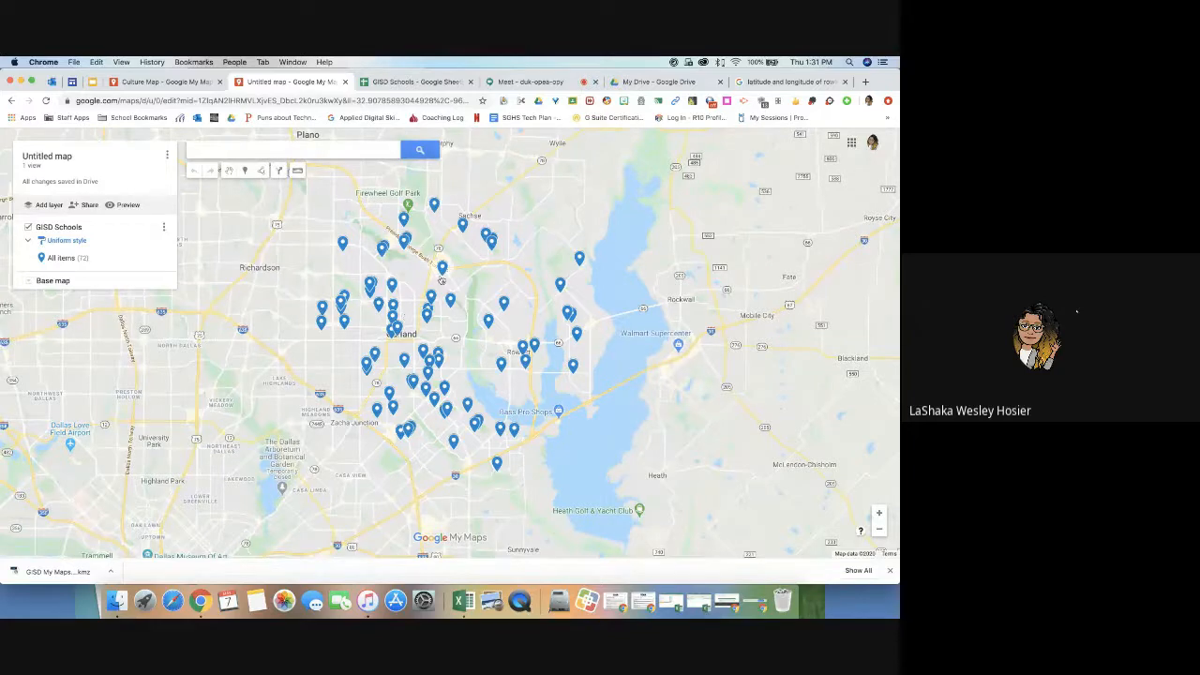
Step: Check the school rows in the GISD Schools spreadsheet and return to the untitled map
{"action": "left_click", "coordinate": [390, 83]}
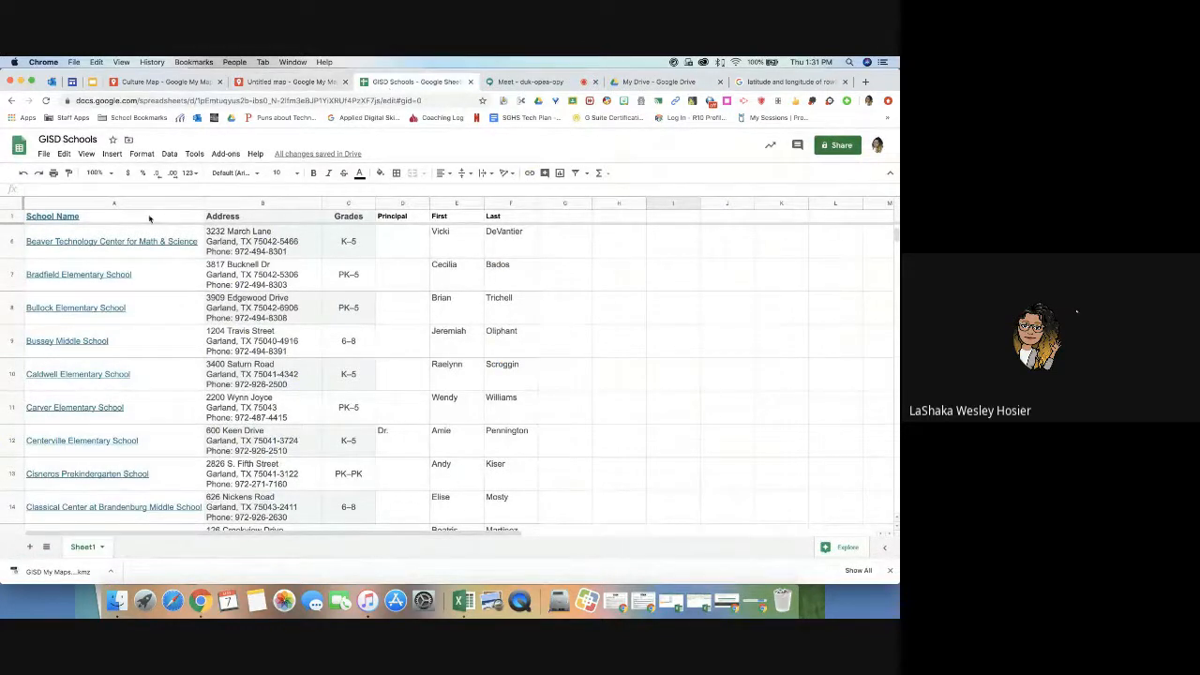
{"action": "mouse_move", "coordinate": [105, 244]}
{"action": "left_click", "coordinate": [283, 83]}
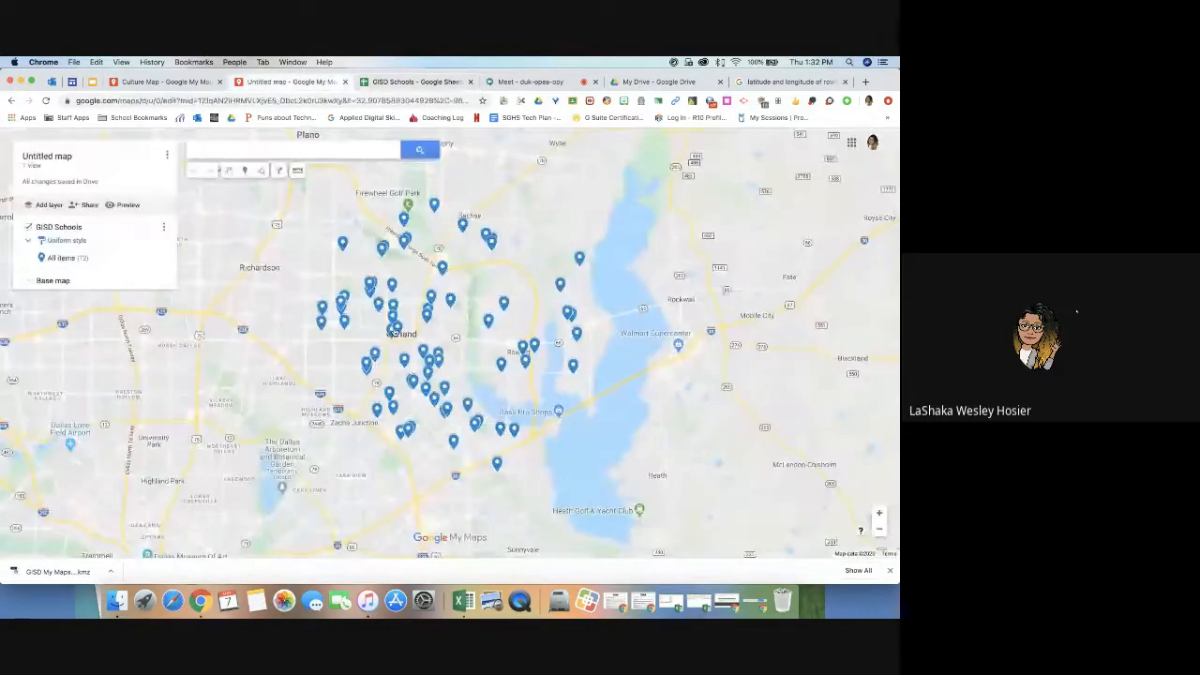
Step: Review the imported cards for Sachse High, North Garland High, Shorehaven, Centerville, Stephens and Webb Middle School, and close the last card
{"action": "left_click", "coordinate": [489, 239]}
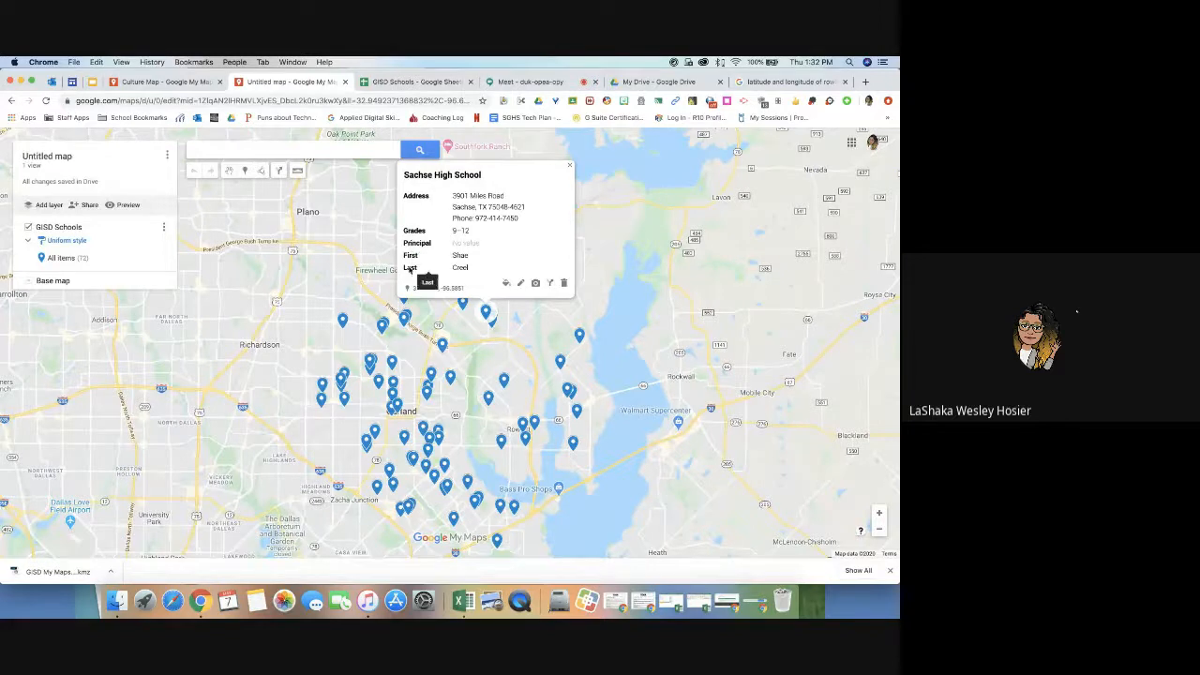
{"action": "left_click", "coordinate": [369, 365]}
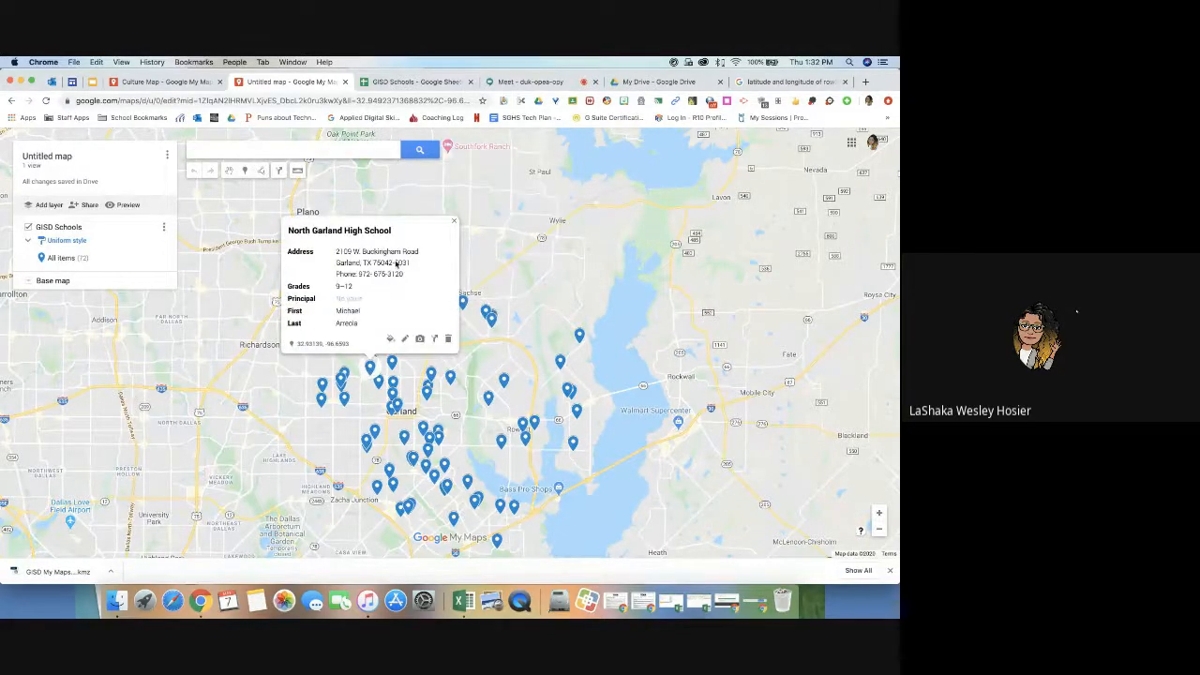
{"action": "left_click", "coordinate": [427, 394]}
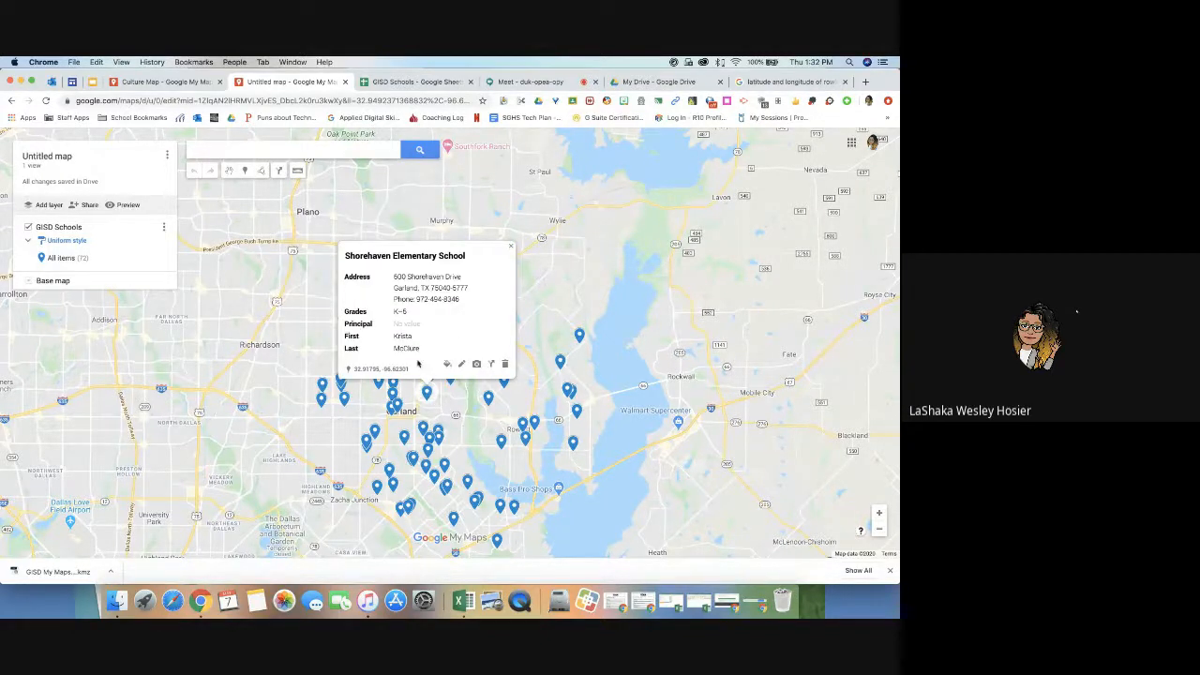
{"action": "left_click", "coordinate": [425, 475]}
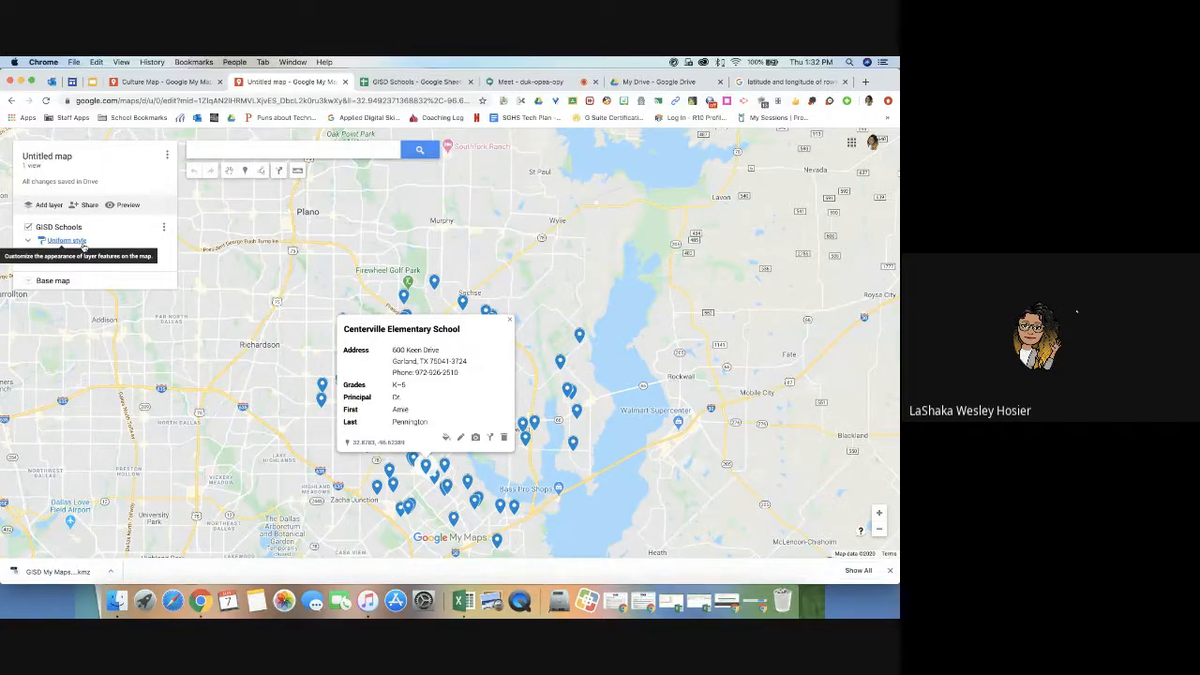
{"action": "left_click", "coordinate": [674, 248]}
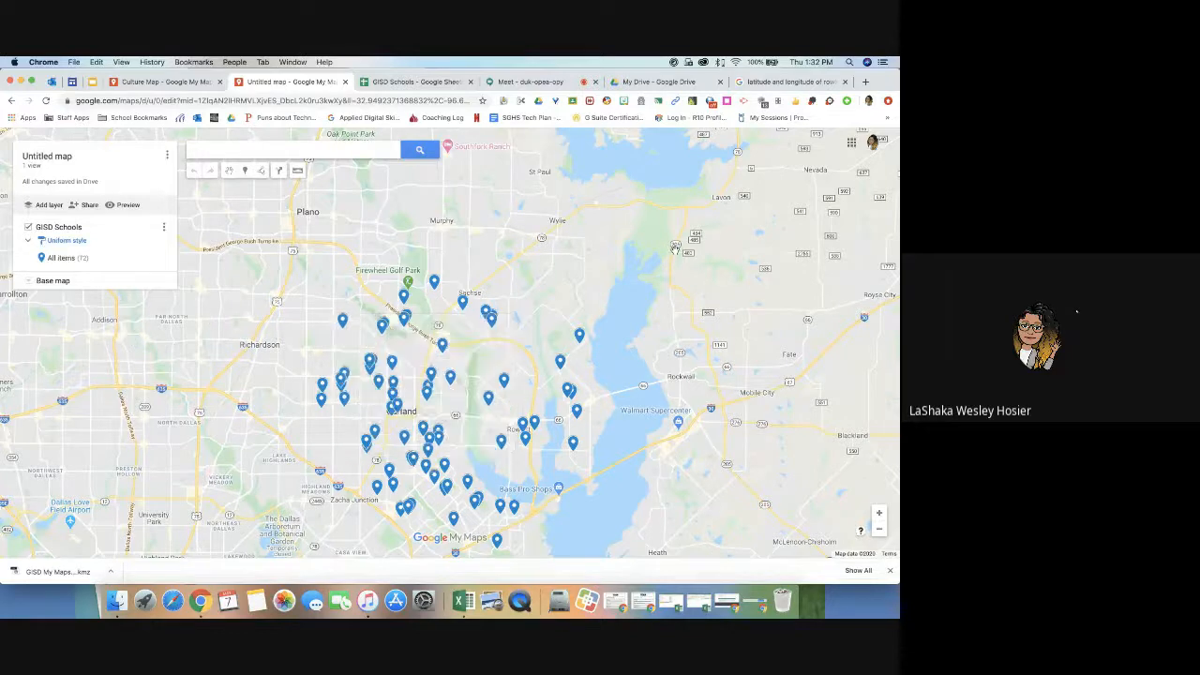
{"action": "left_click", "coordinate": [530, 444]}
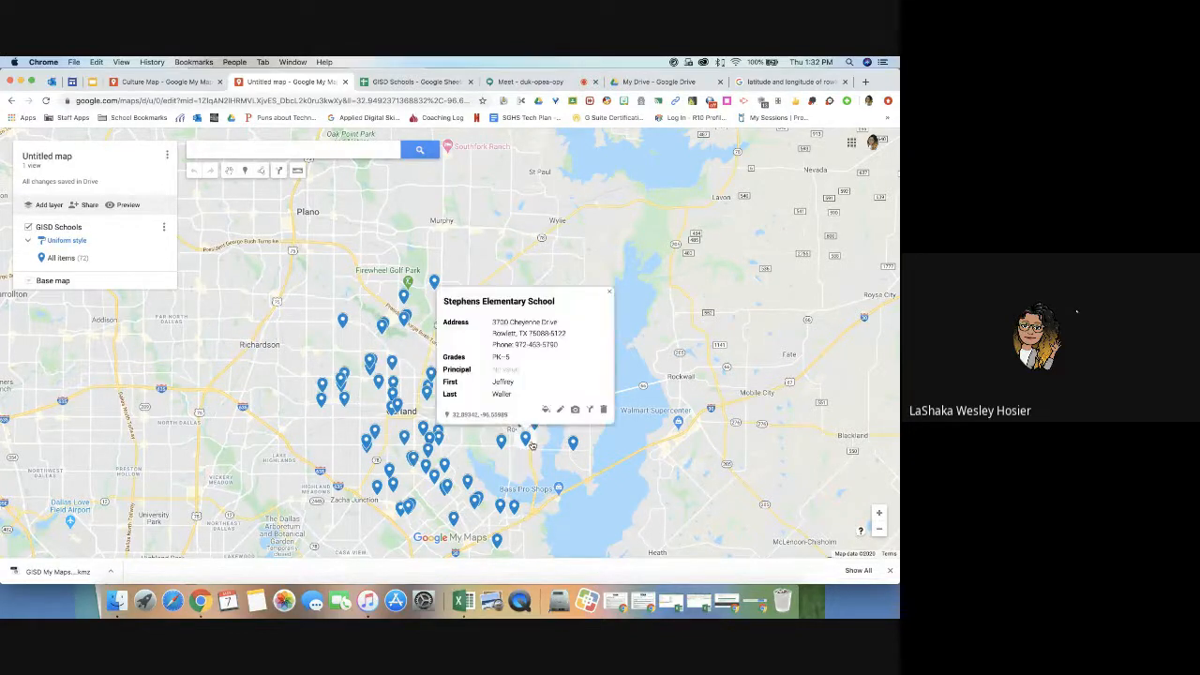
{"action": "left_click", "coordinate": [382, 325]}
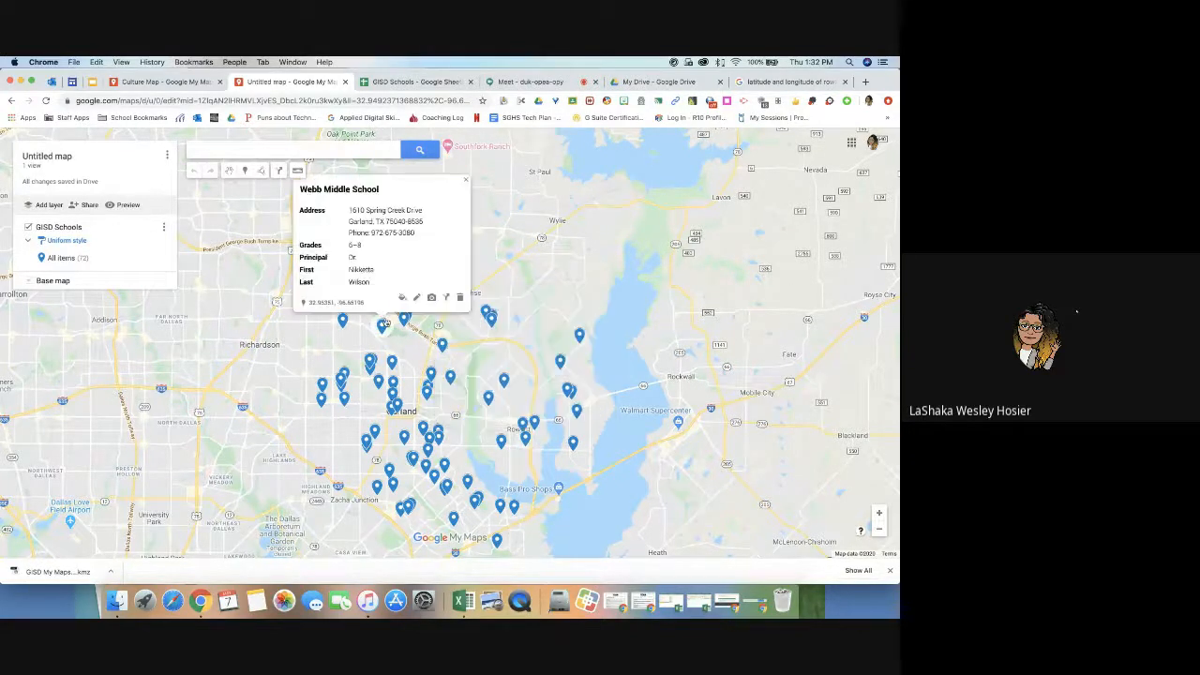
{"action": "left_click", "coordinate": [214, 331]}
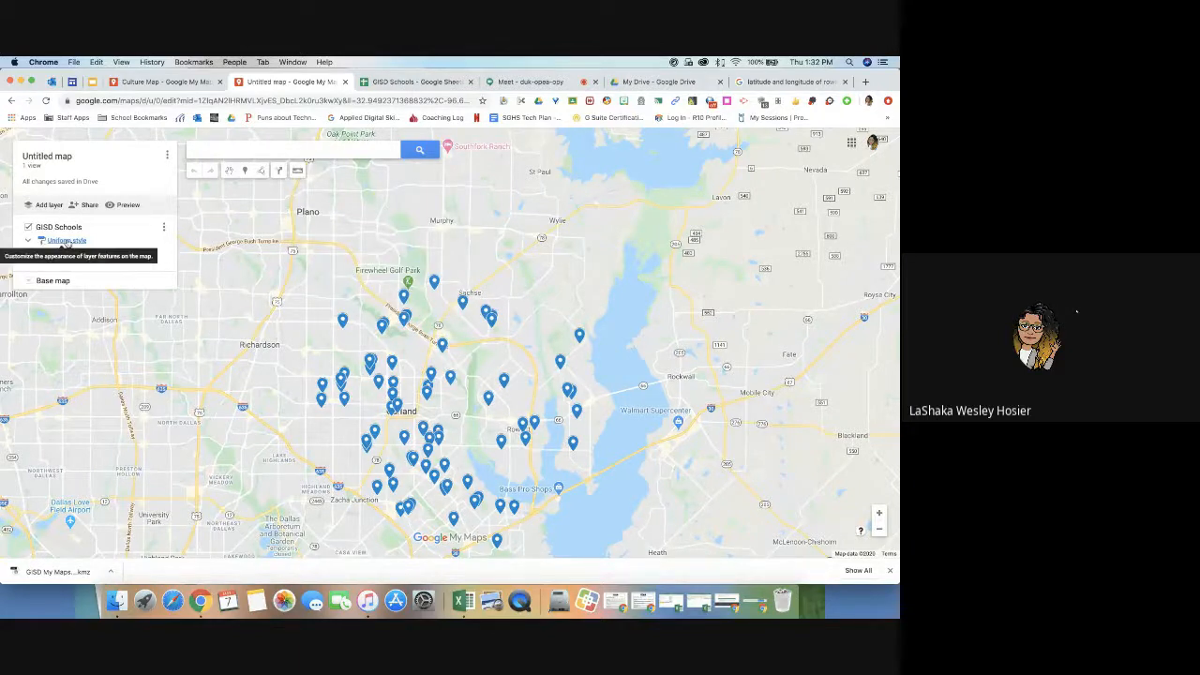
Step: Group the GISD Schools layer's places by the Grades data column and close the style settings
{"action": "left_click", "coordinate": [67, 241]}
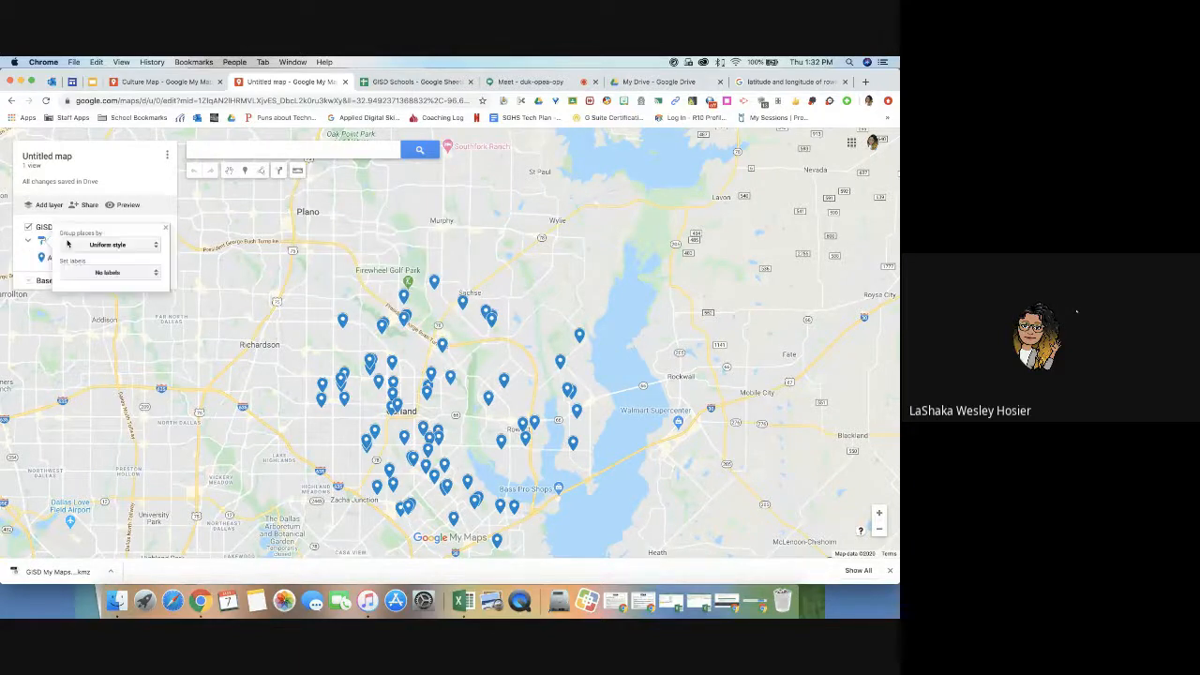
{"action": "left_click", "coordinate": [157, 245]}
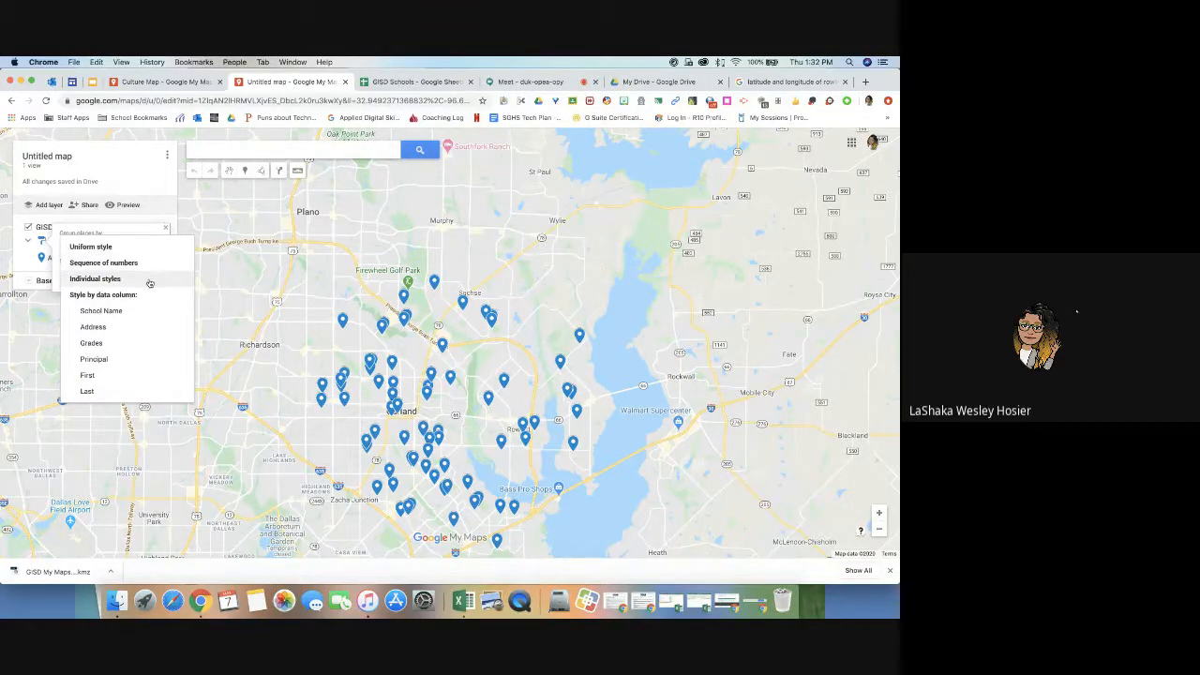
{"action": "left_click", "coordinate": [111, 345]}
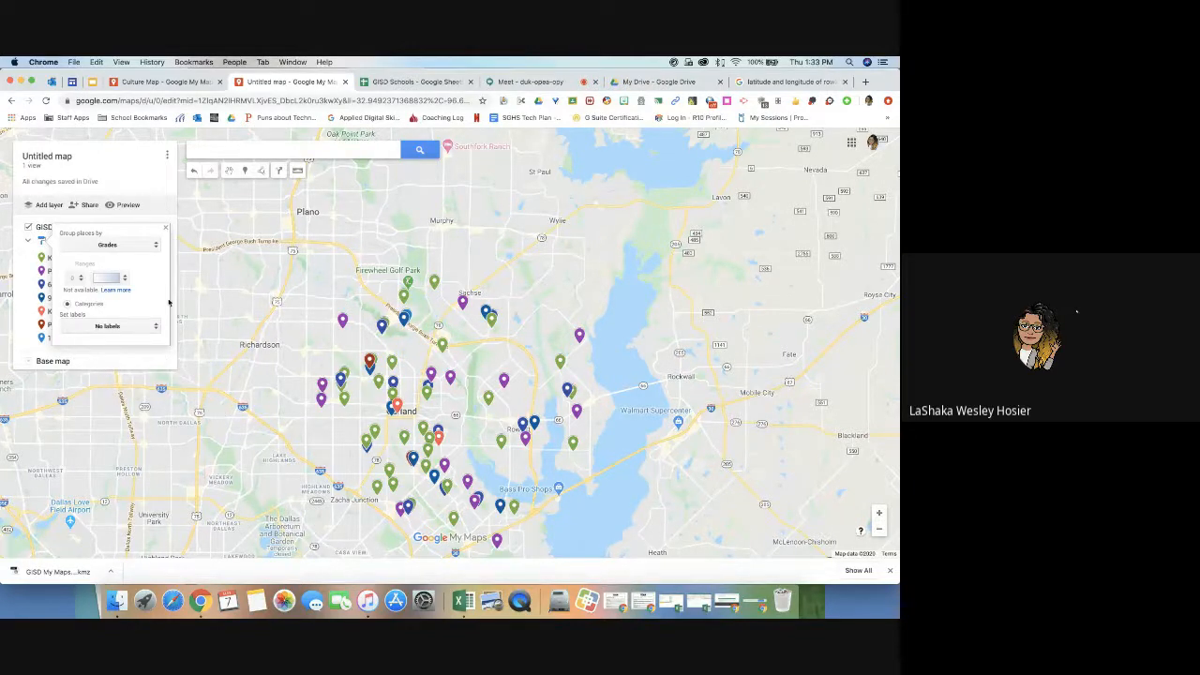
{"action": "left_click", "coordinate": [165, 228]}
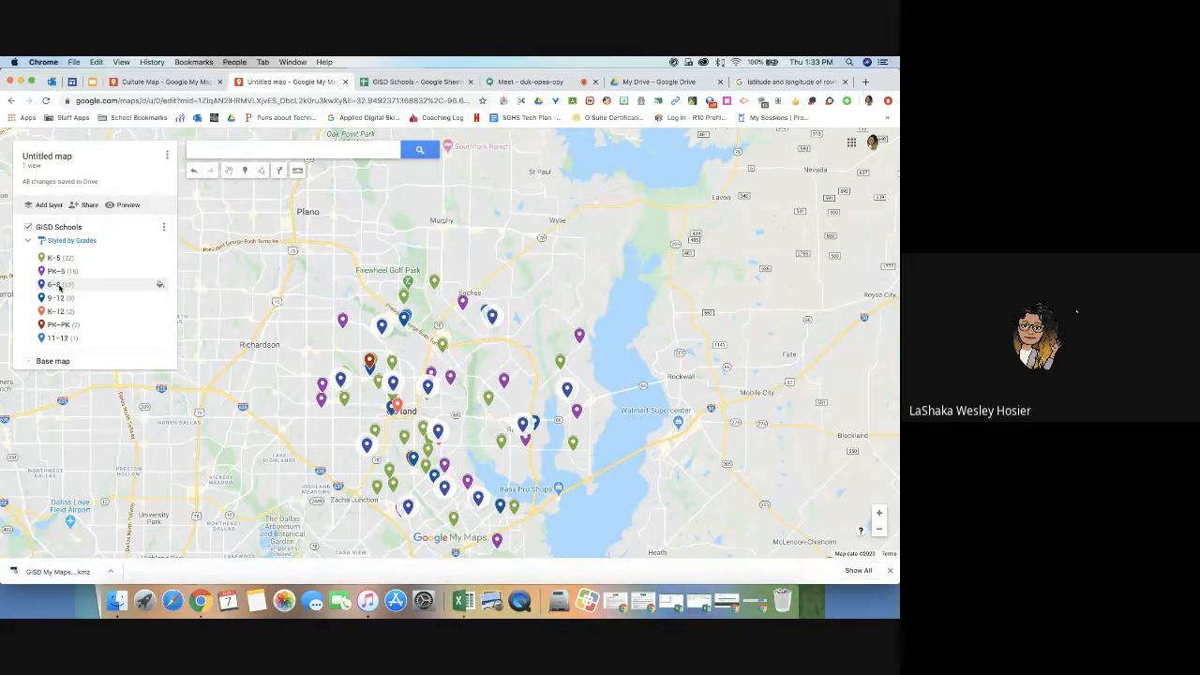
Step: Show the 11–12 category's school on the map, expand the grade categories, and look through the schools listed under them
{"action": "left_click", "coordinate": [63, 339]}
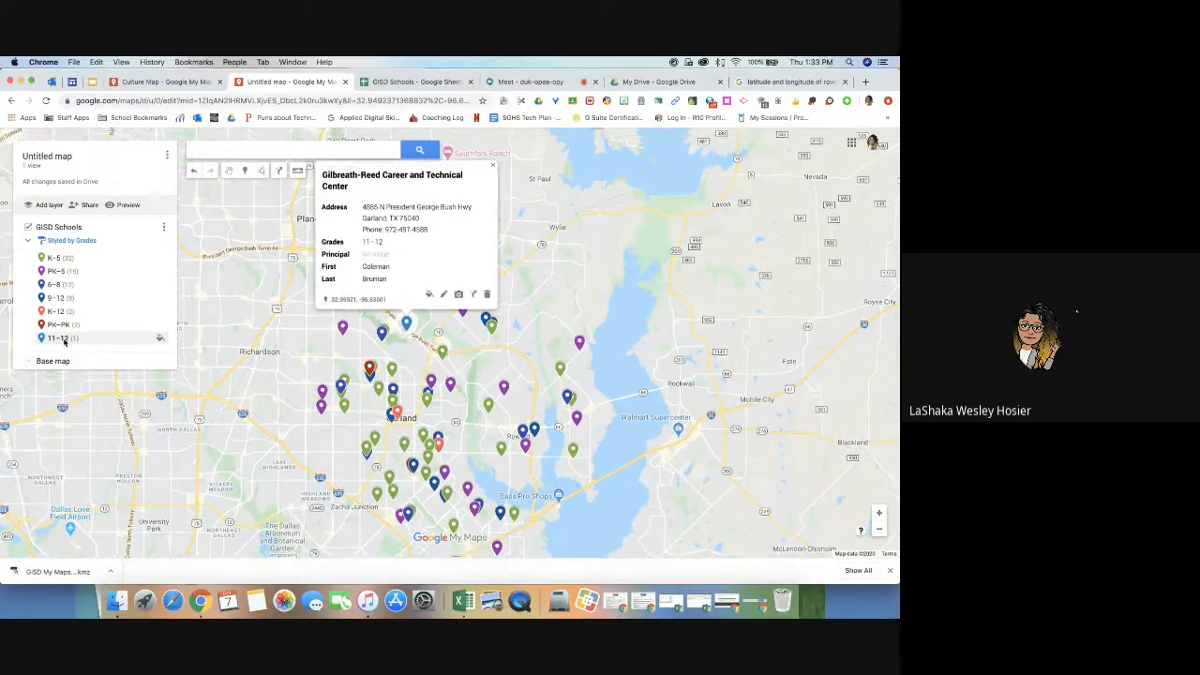
{"action": "left_click", "coordinate": [31, 241]}
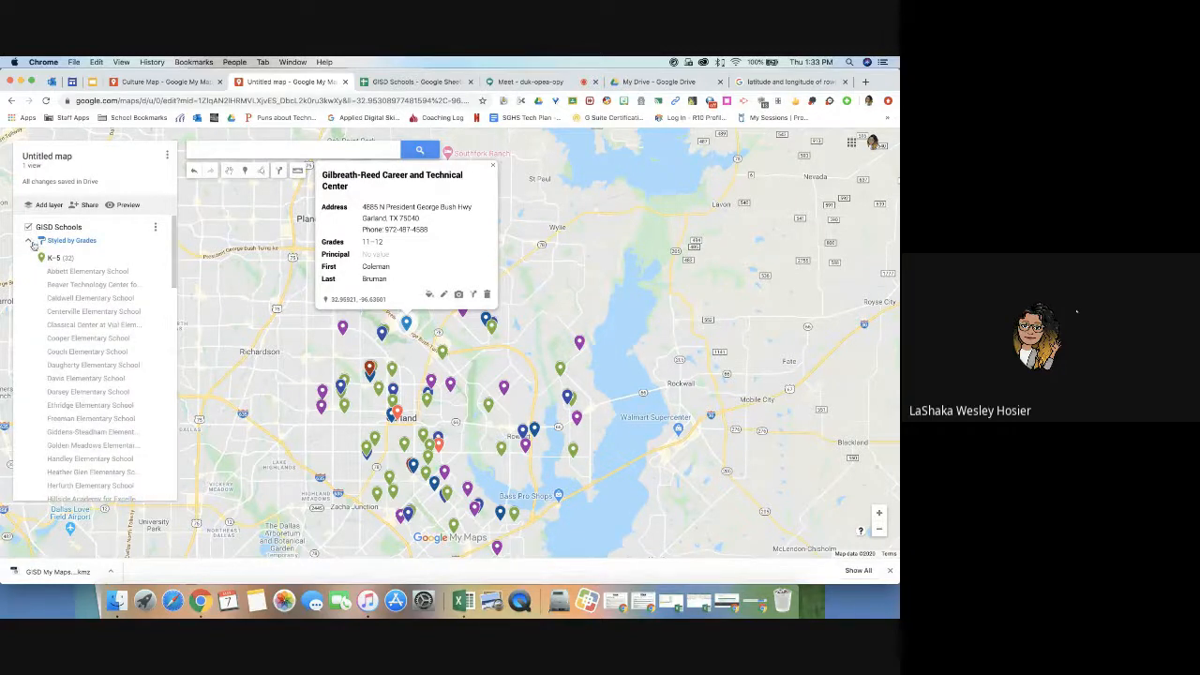
{"action": "left_click", "coordinate": [30, 241]}
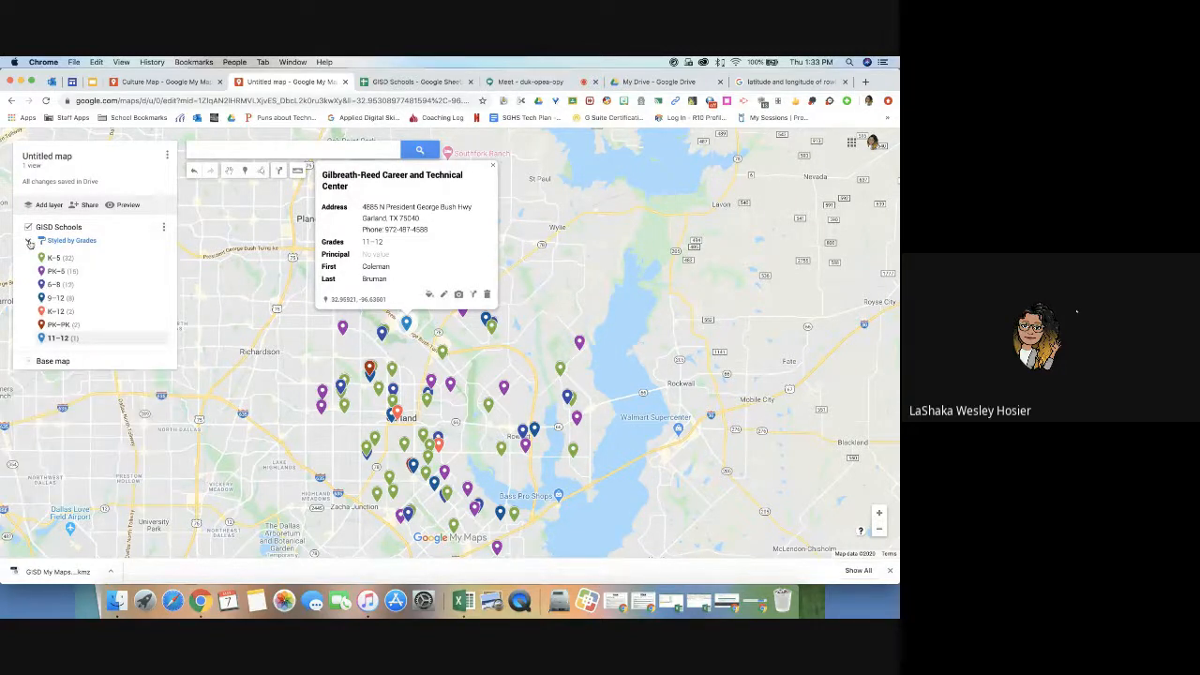
{"action": "left_click", "coordinate": [30, 242]}
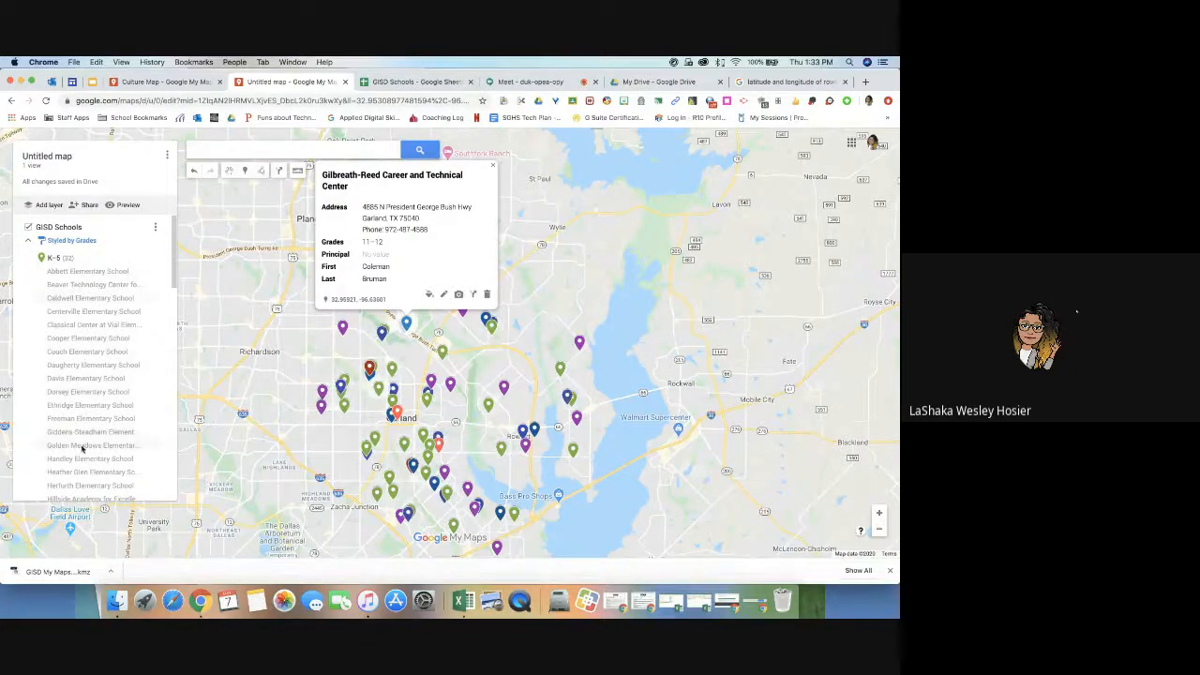
{"action": "scroll", "coordinate": [82, 448], "scroll_direction": "down", "scroll_amount": 2}
{"action": "scroll", "coordinate": [82, 448], "scroll_direction": "down", "scroll_amount": 10}
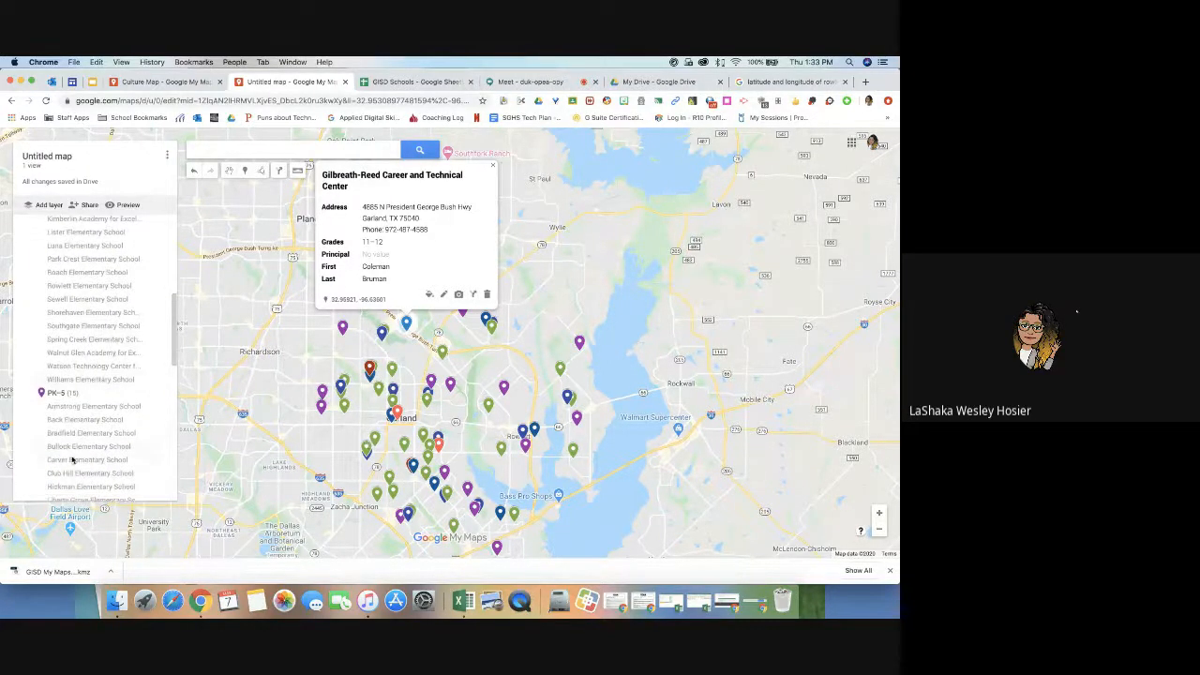
{"action": "scroll", "coordinate": [72, 461], "scroll_direction": "up", "scroll_amount": 10}
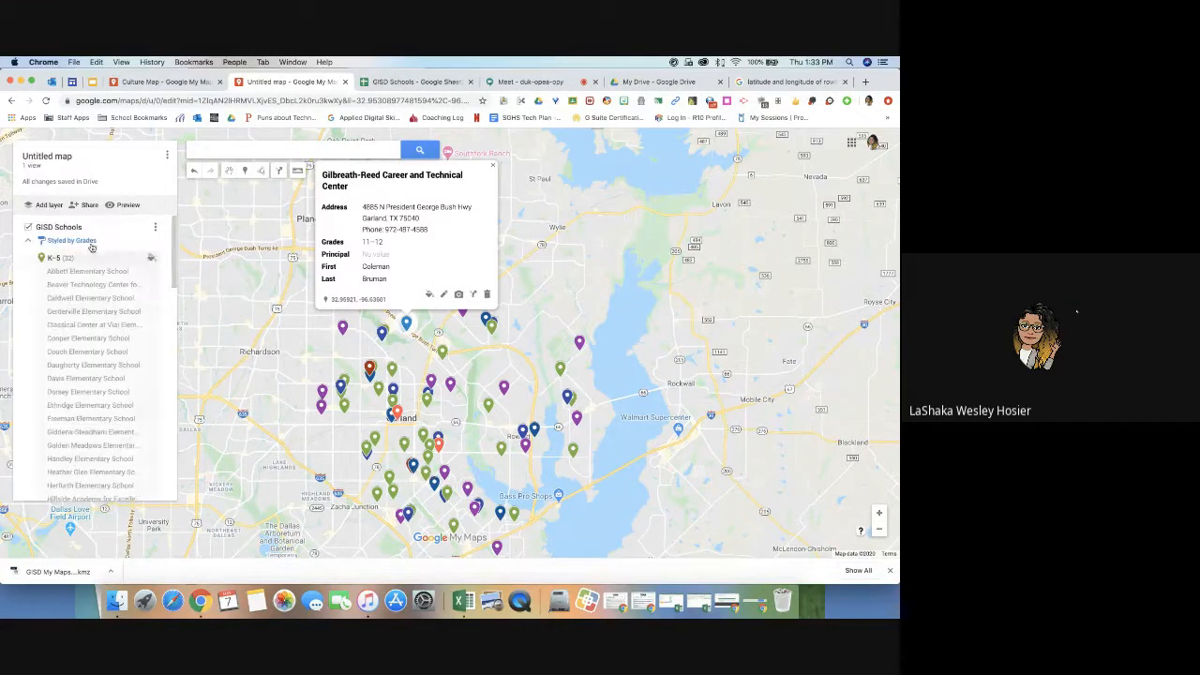
Step: Filter the icon library for "bear", apply the bear icon to the K–5 category, and close its style settings
{"action": "left_click", "coordinate": [151, 256]}
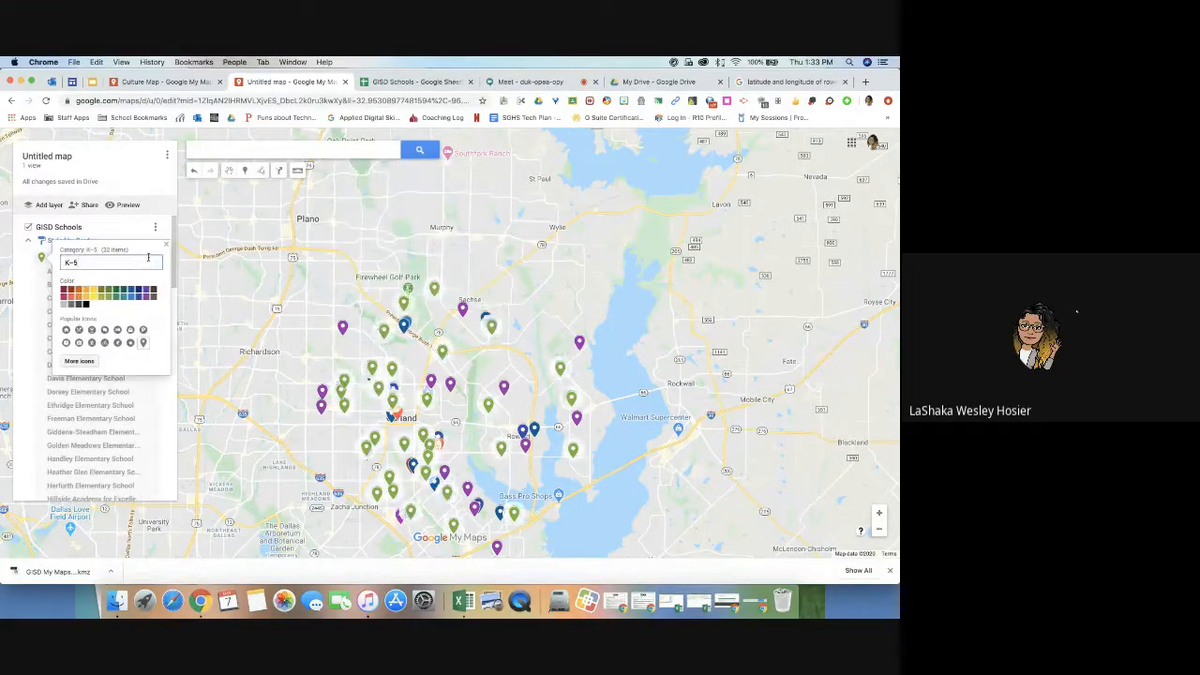
{"action": "left_click", "coordinate": [80, 363]}
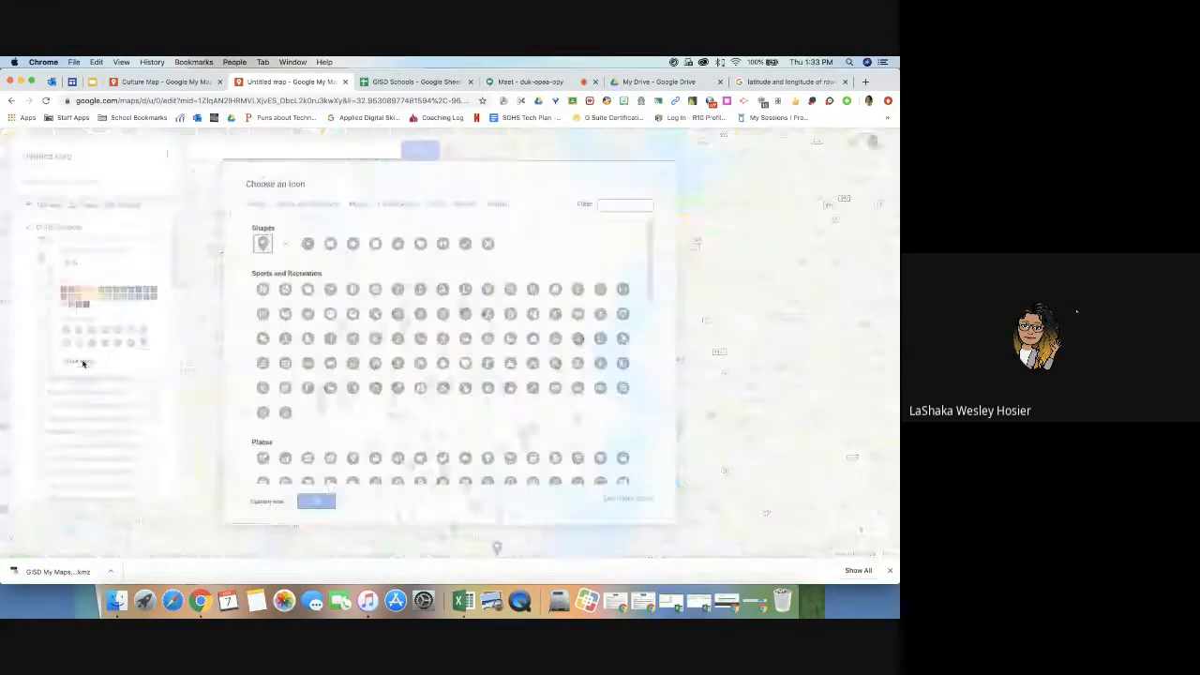
{"action": "left_click", "coordinate": [610, 204]}
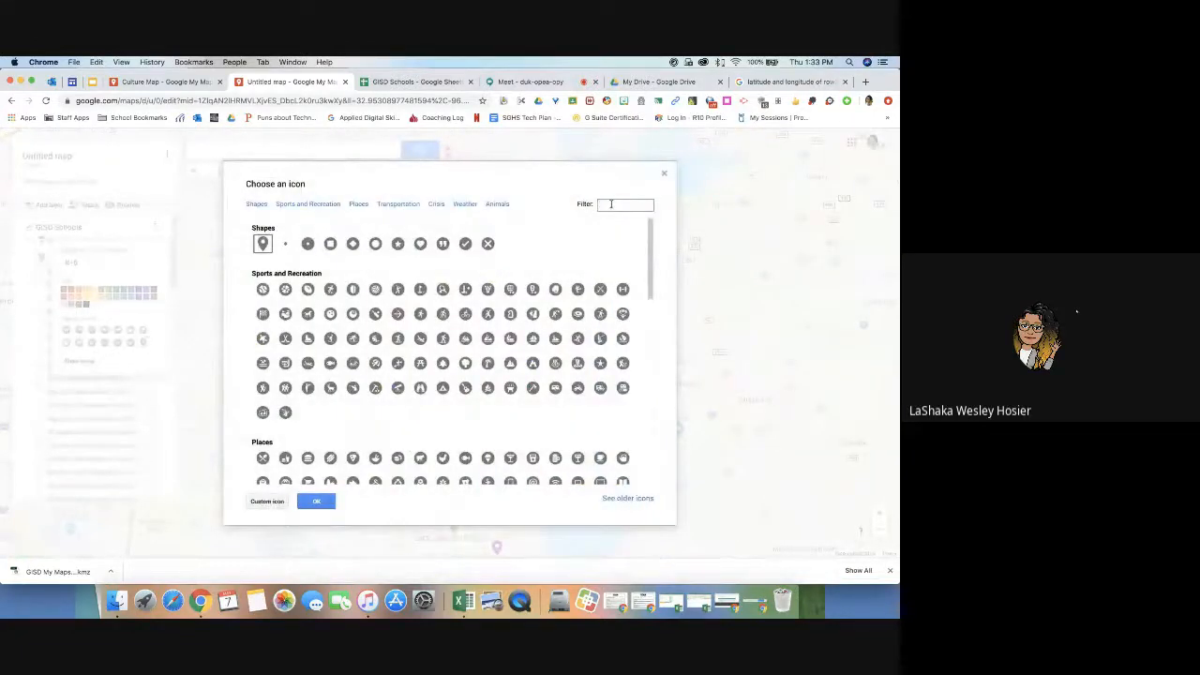
{"action": "type", "text": "teddy b"}
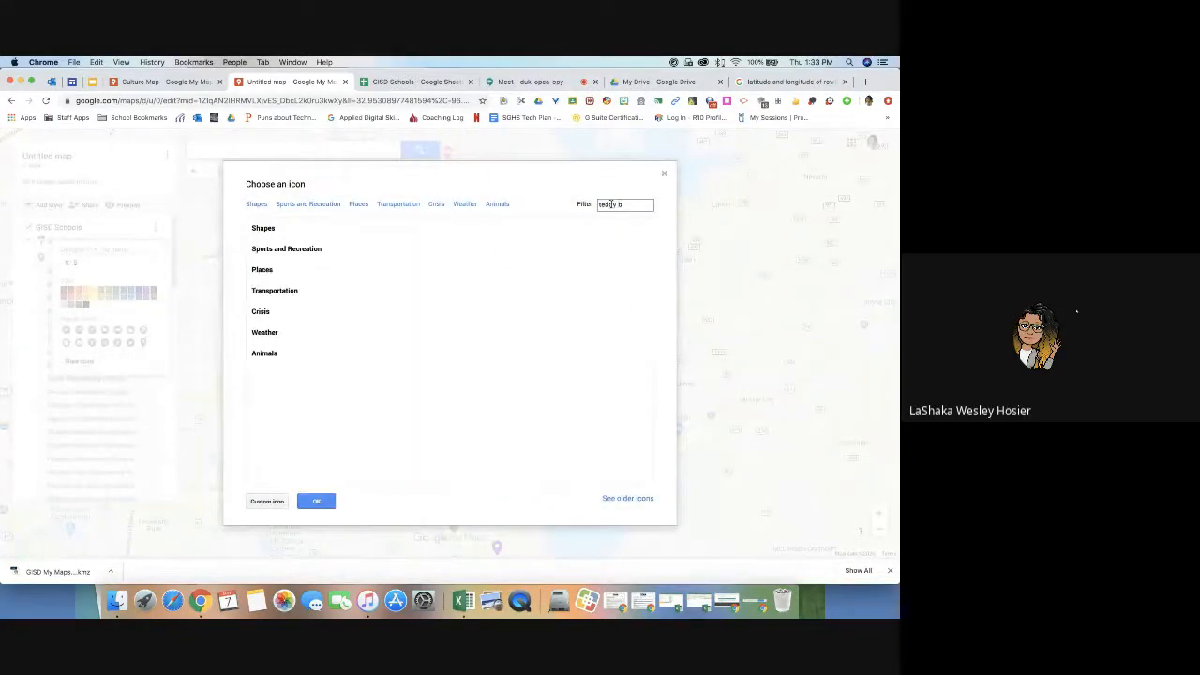
{"action": "type", "text": "ear"}
{"action": "key", "text": "Return"}
{"action": "key", "text": "BackSpace"}
{"action": "key", "text": "BackSpace"}
{"action": "key", "text": "BackSpace"}
{"action": "key", "text": "BackSpace"}
{"action": "key", "text": "BackSpace"}
{"action": "key", "text": "BackSpace"}
{"action": "key", "text": "BackSpace"}
{"action": "type", "text": "bear"}
{"action": "left_click", "coordinate": [262, 371]}
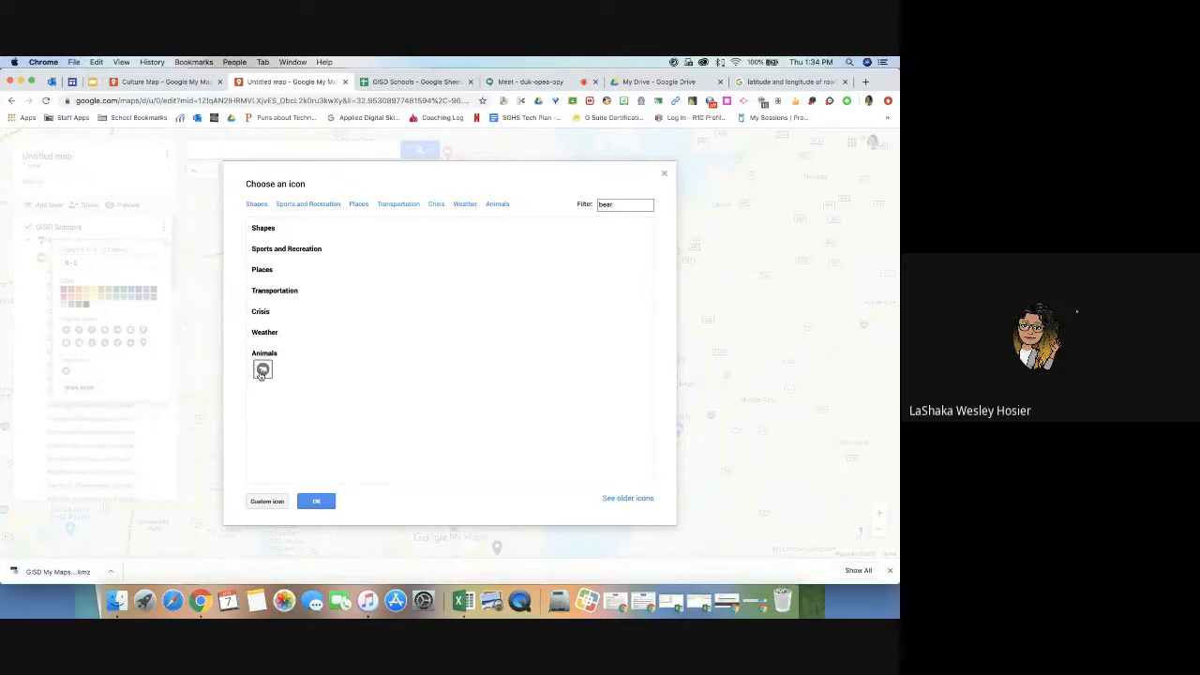
{"action": "left_click", "coordinate": [316, 503]}
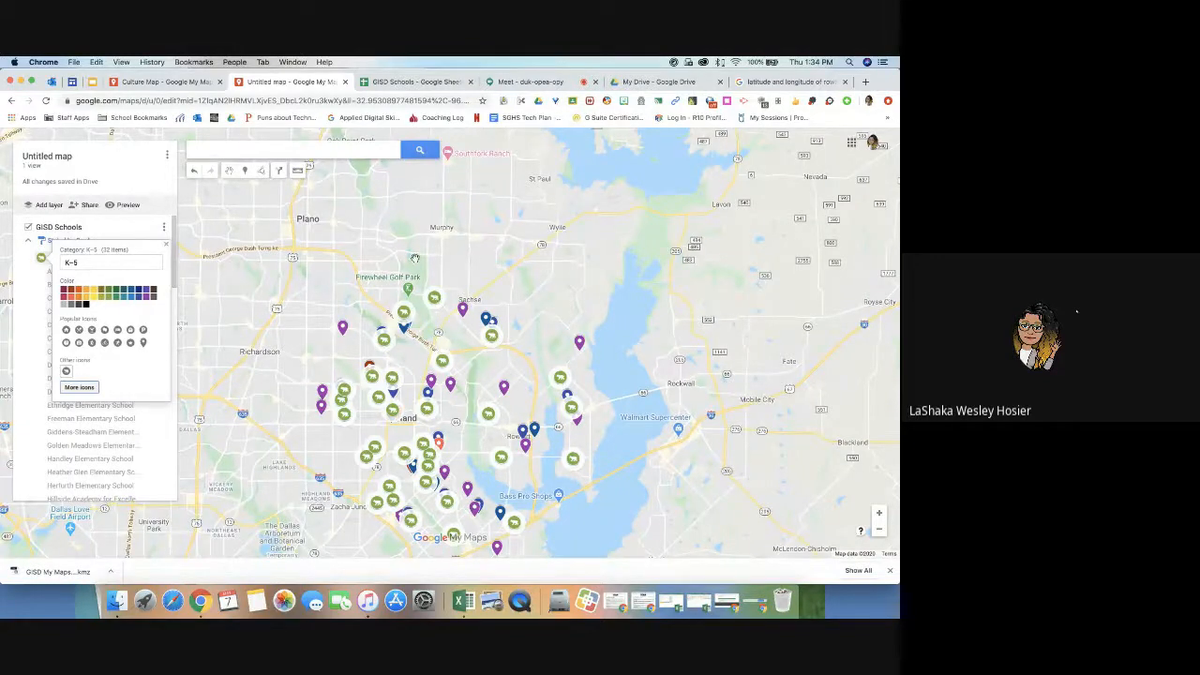
{"action": "left_click_drag", "start_coordinate": [415, 258], "coordinate": [426, 214]}
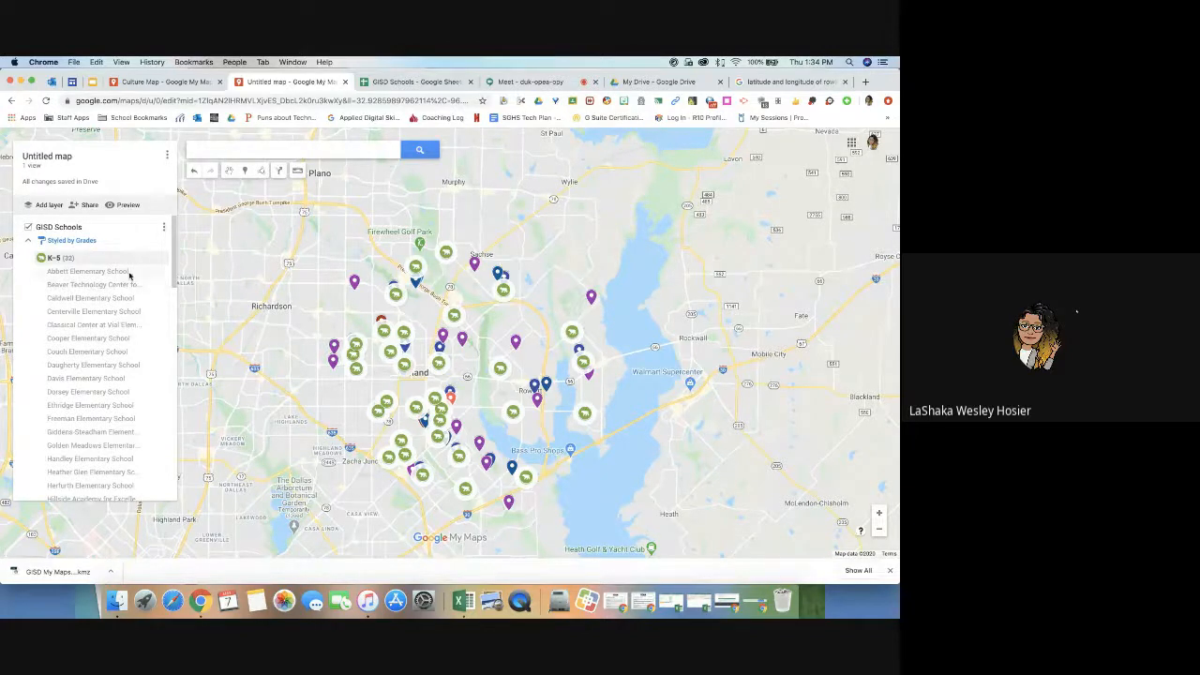
Step: Apply the fish icon from Sports and Recreation to the PK–5 category and close the icon library
{"action": "scroll", "coordinate": [130, 274], "scroll_direction": "down", "scroll_amount": 5}
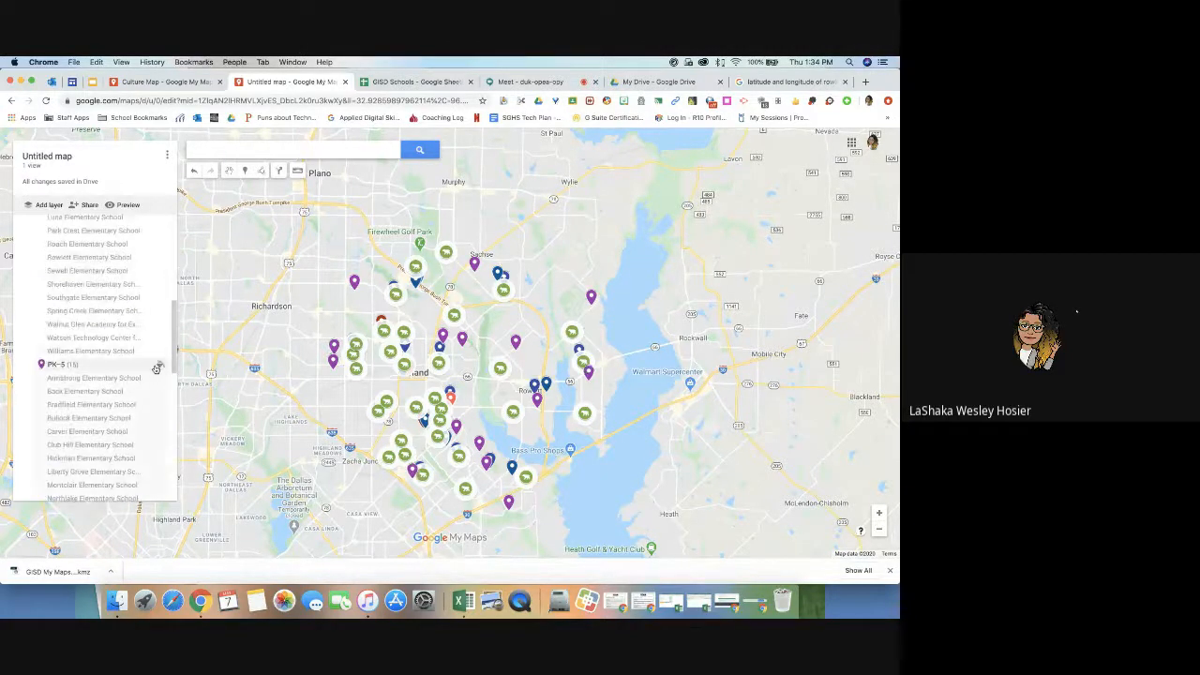
{"action": "left_click", "coordinate": [160, 366]}
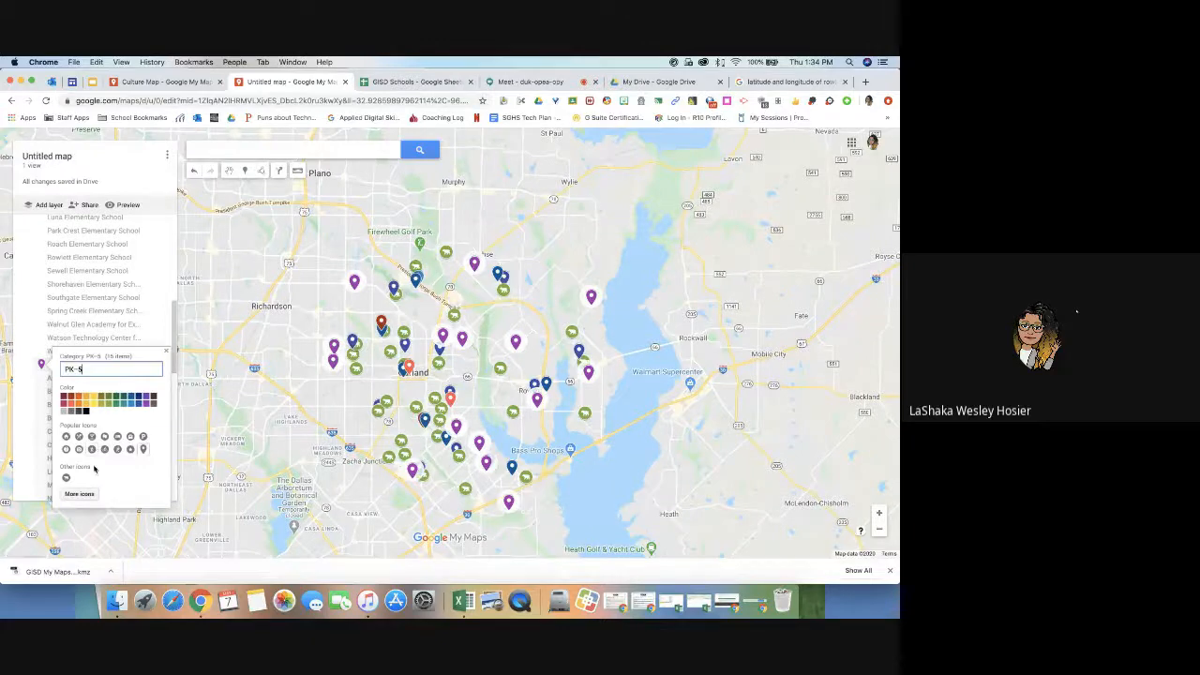
{"action": "left_click", "coordinate": [79, 494]}
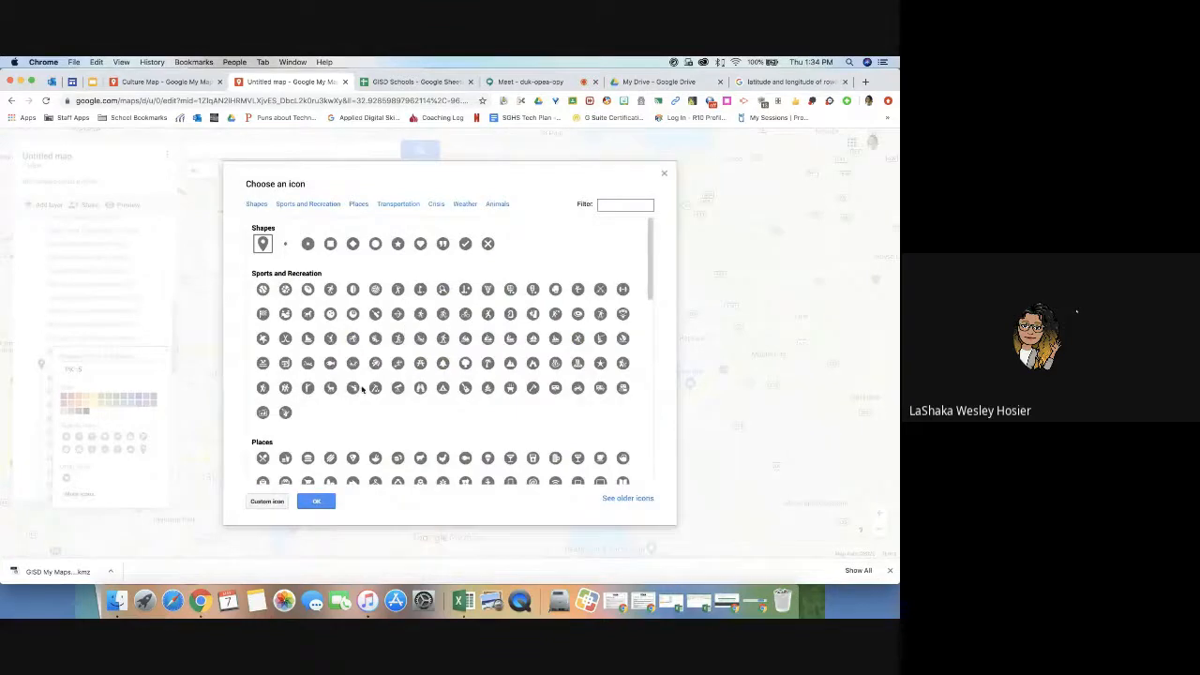
{"action": "left_click", "coordinate": [332, 364]}
{"action": "left_click", "coordinate": [667, 175]}
Step: Inspect the restyled markers on the map, viewing the cards for Hickman Elementary School and Webb Middle School
{"action": "scroll", "coordinate": [273, 457], "scroll_direction": "up", "scroll_amount": 5}
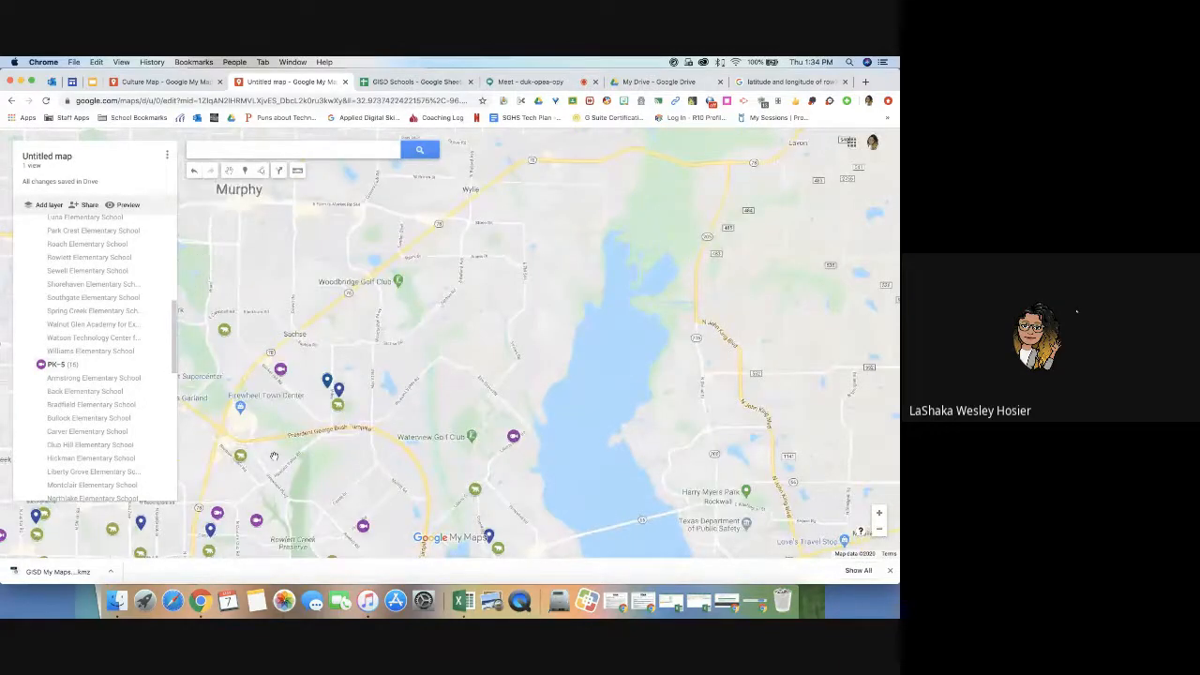
{"action": "scroll", "coordinate": [274, 456], "scroll_direction": "down", "scroll_amount": 3}
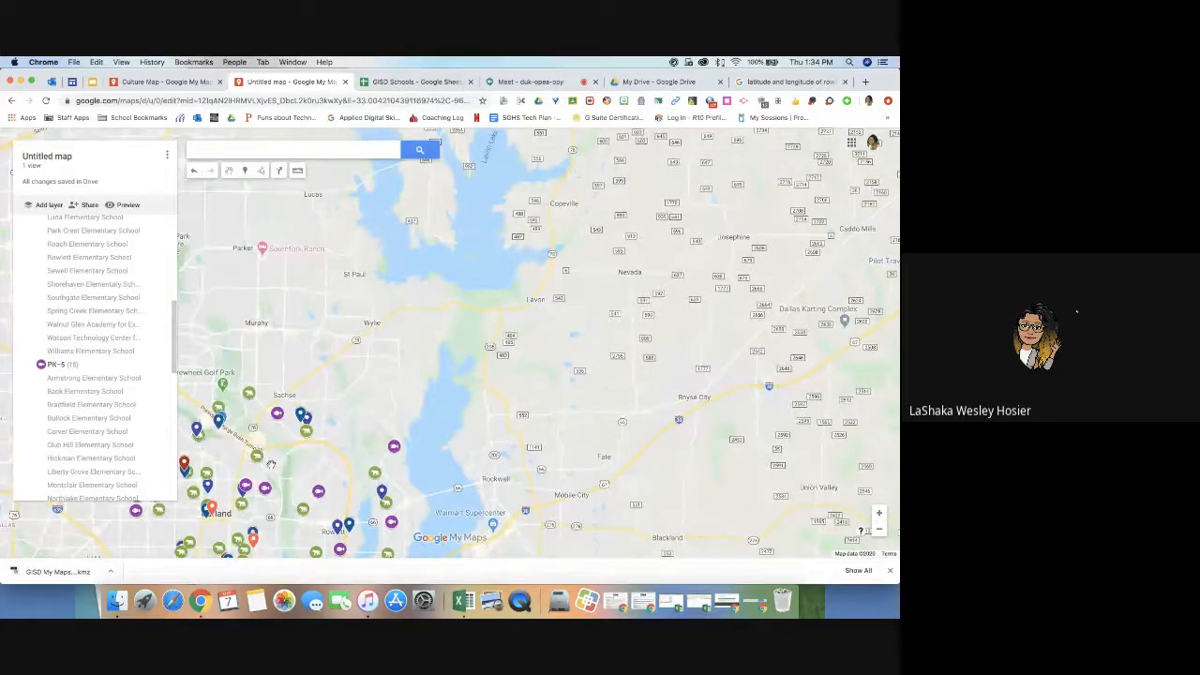
{"action": "left_click_drag", "start_coordinate": [270, 464], "coordinate": [445, 283]}
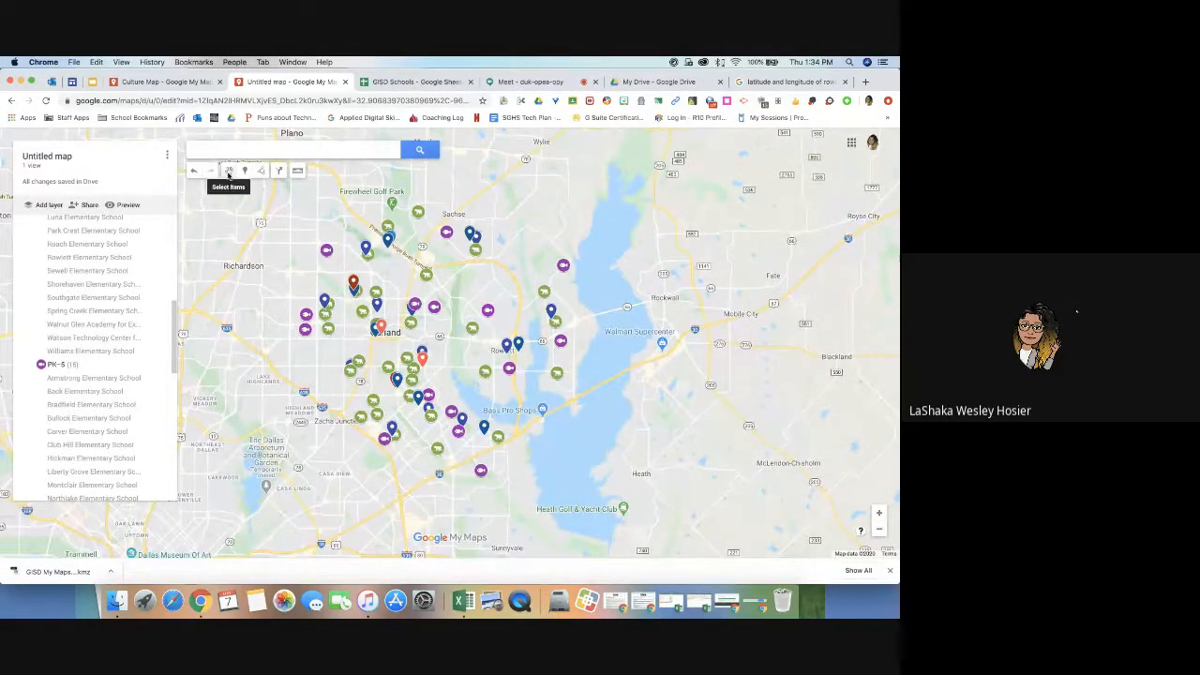
{"action": "left_click", "coordinate": [327, 251]}
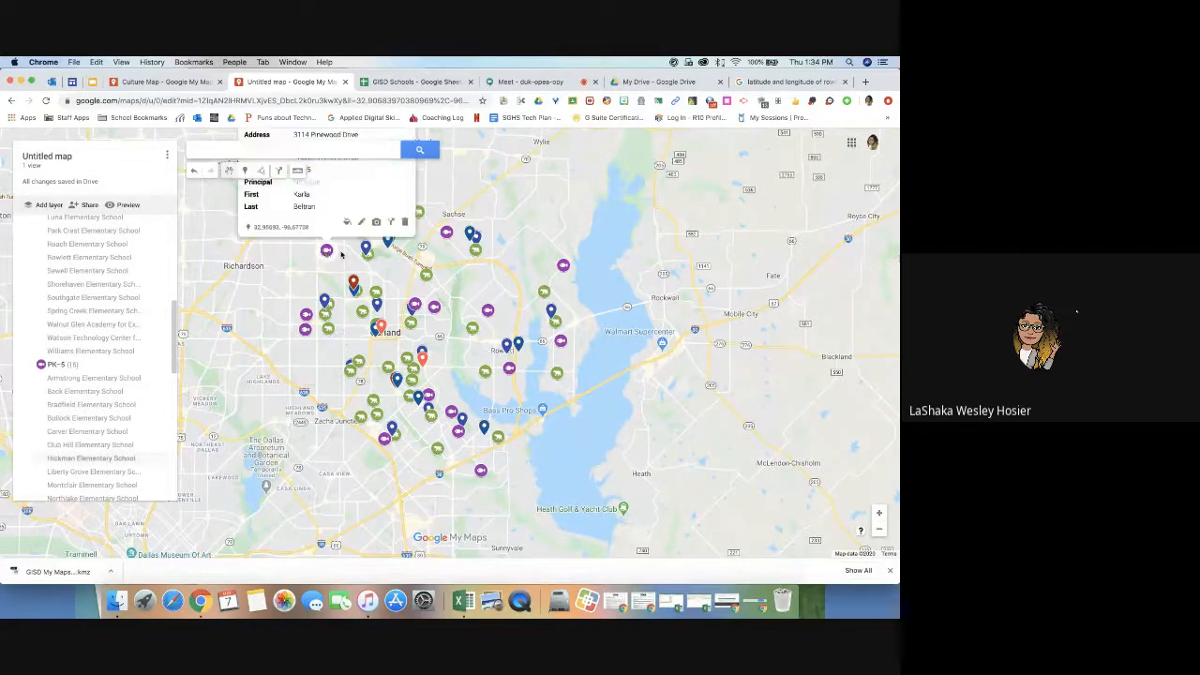
{"action": "left_click", "coordinate": [365, 306]}
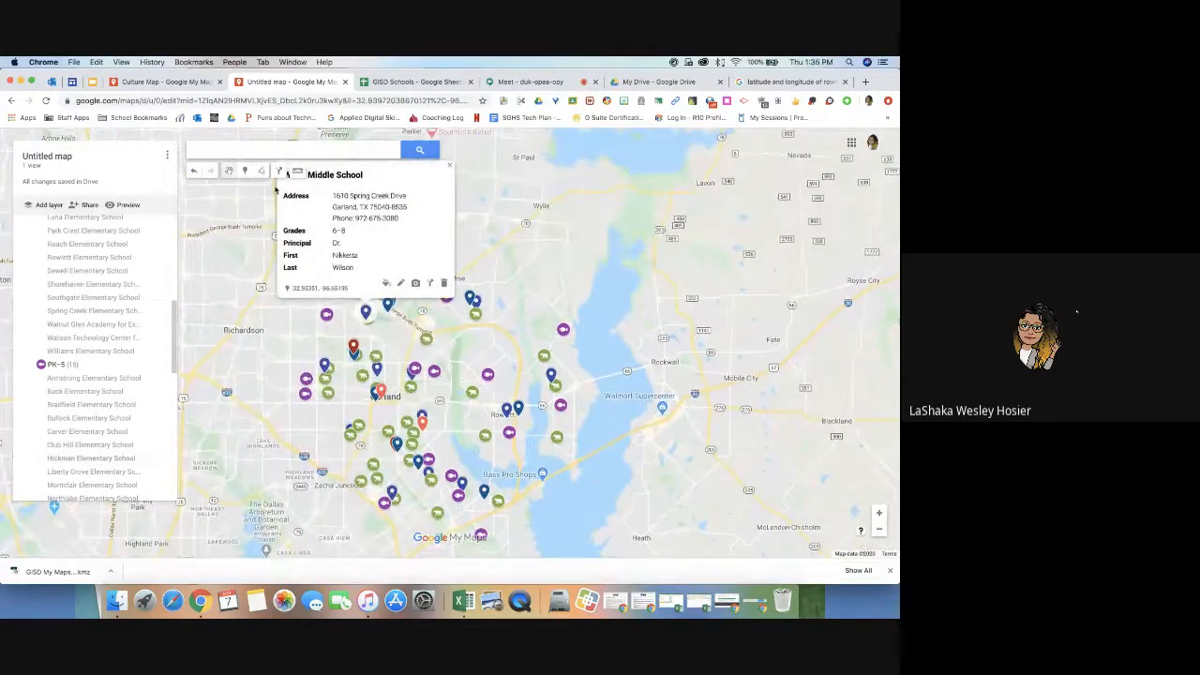
Step: Try the marker and line-drawing tools, and add a layer for driving directions to the map
{"action": "left_click", "coordinate": [247, 169]}
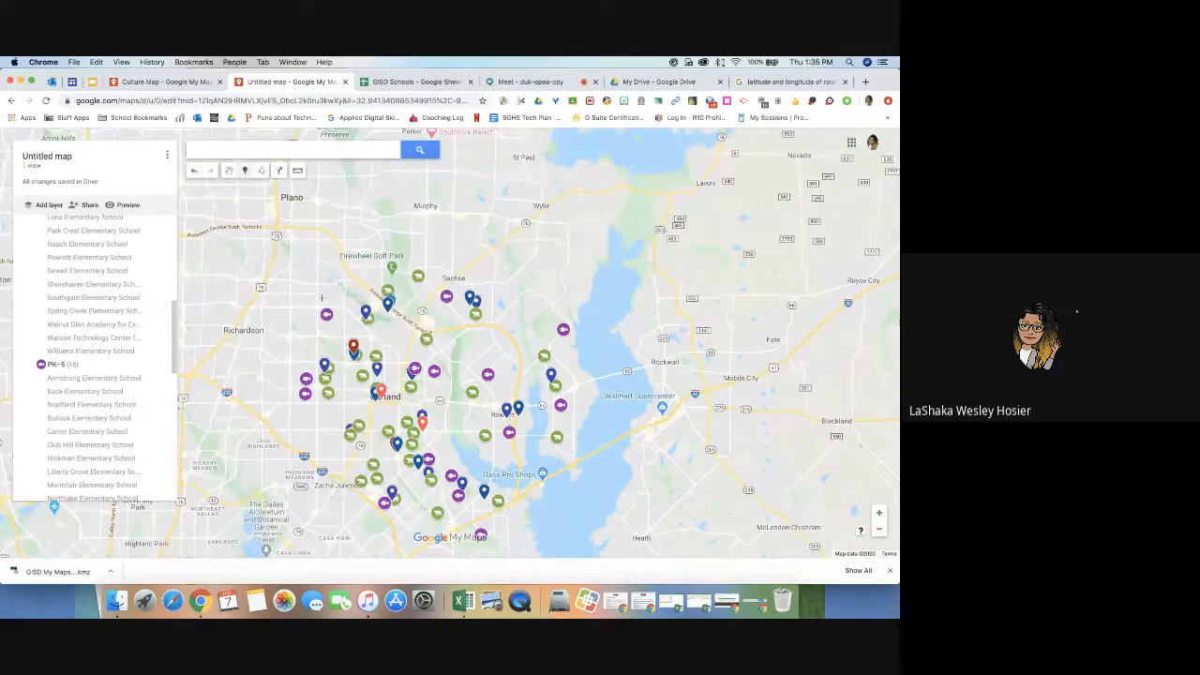
{"action": "left_click", "coordinate": [261, 170]}
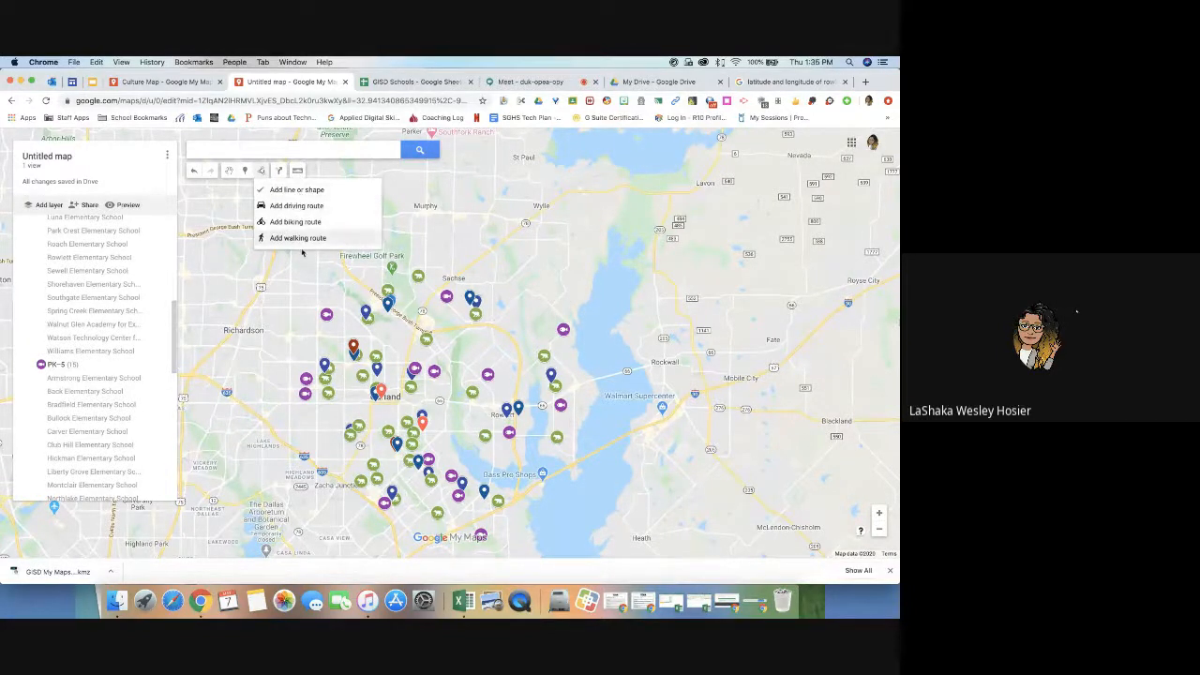
{"action": "left_click", "coordinate": [281, 171]}
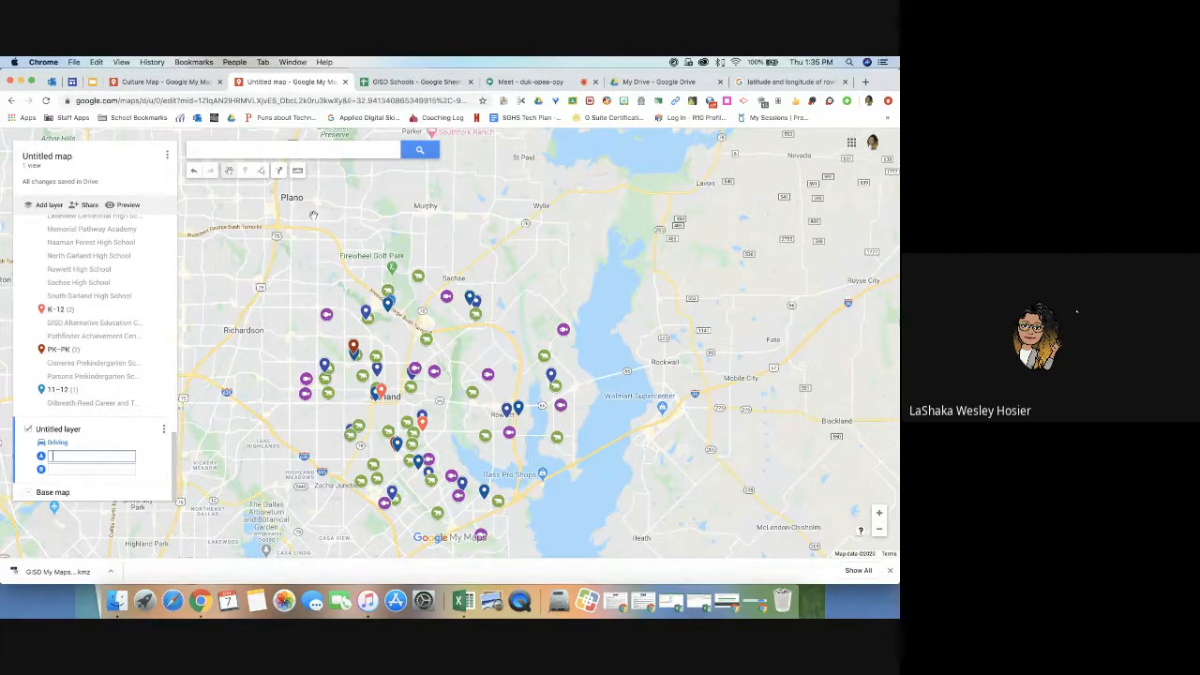
Step: Measure distances and the enclosed area by outlining a closed region around the schools in northwest Garland
{"action": "left_click", "coordinate": [298, 171]}
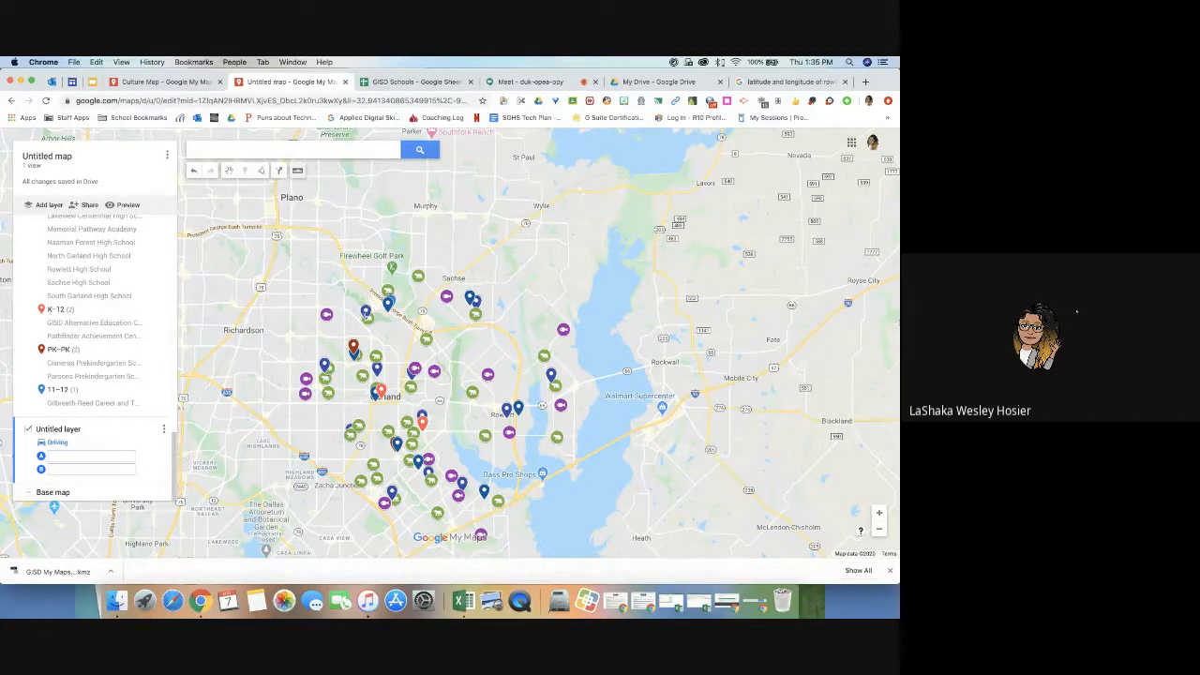
{"action": "left_click", "coordinate": [365, 311]}
{"action": "left_click", "coordinate": [427, 338]}
{"action": "left_click", "coordinate": [430, 369]}
{"action": "left_click", "coordinate": [305, 393]}
{"action": "left_click", "coordinate": [326, 315]}
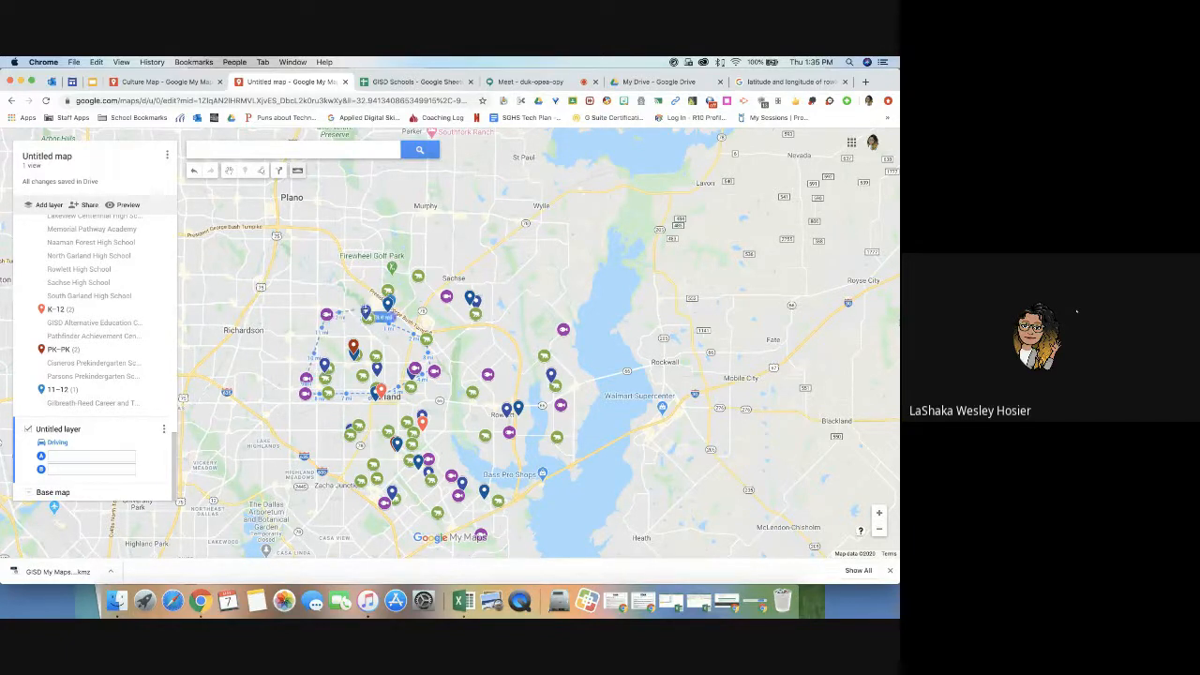
{"action": "left_click", "coordinate": [388, 311]}
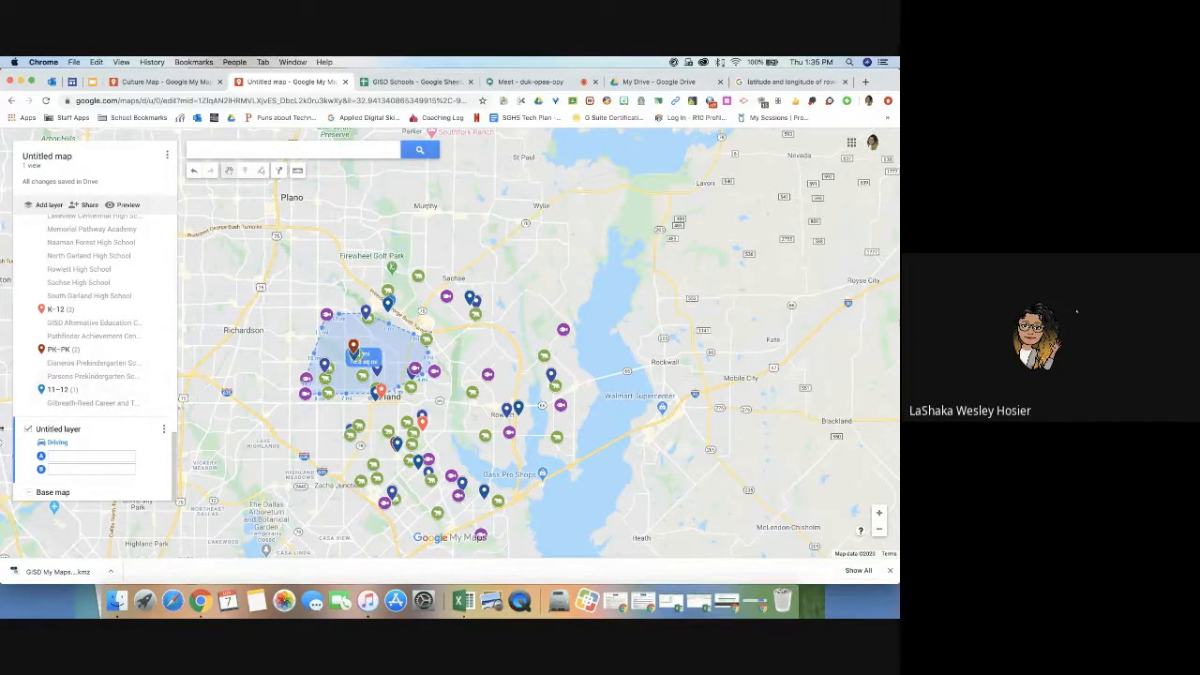
Step: Delete the untitled driving directions layer and collapse the schools listed under the GISD Schools grade categories
{"action": "left_click", "coordinate": [164, 431]}
{"action": "left_click", "coordinate": [136, 460]}
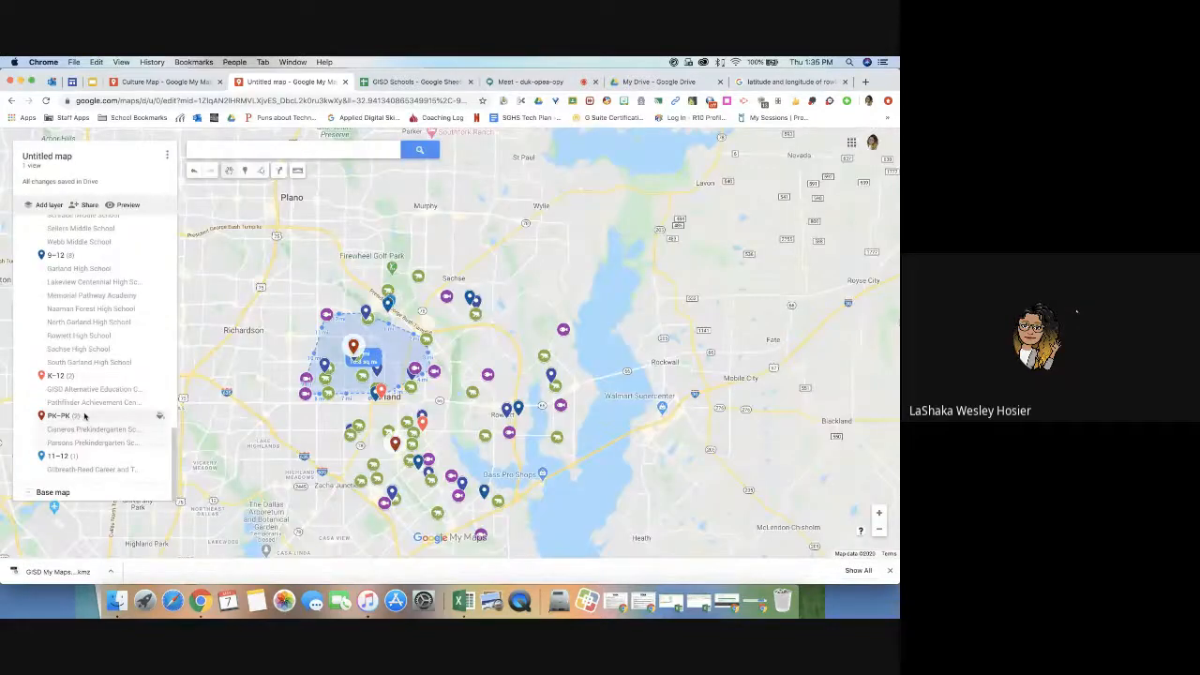
{"action": "scroll", "coordinate": [84, 415], "scroll_direction": "up", "scroll_amount": 10}
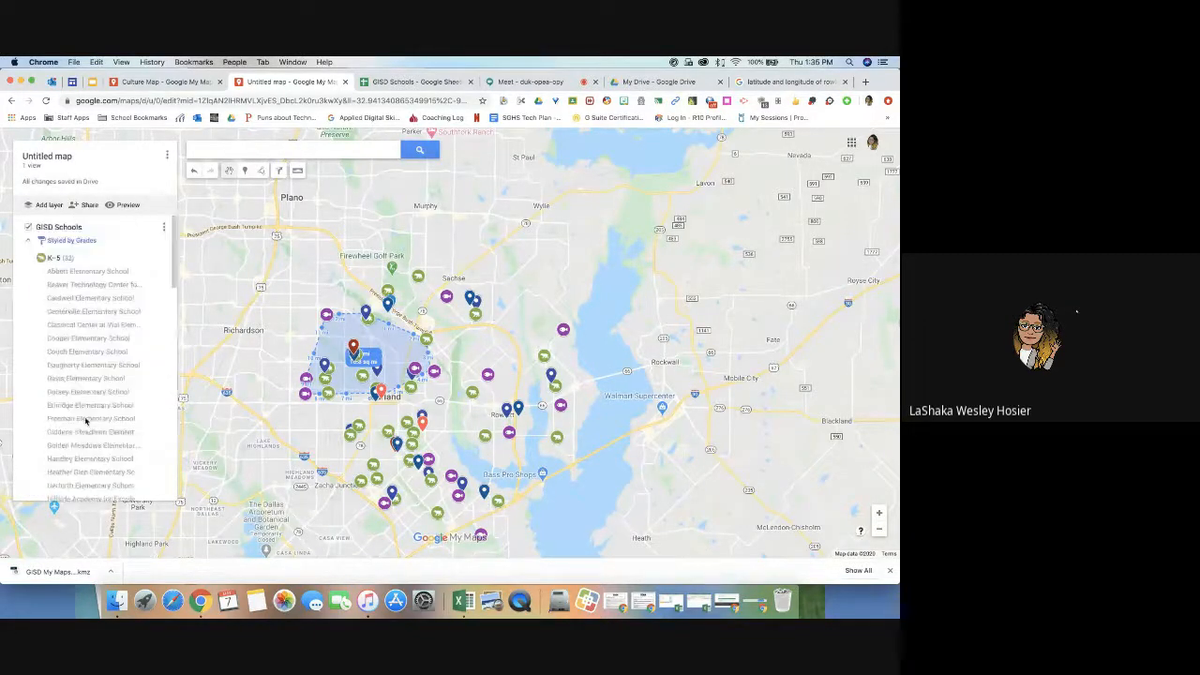
{"action": "left_click", "coordinate": [30, 249]}
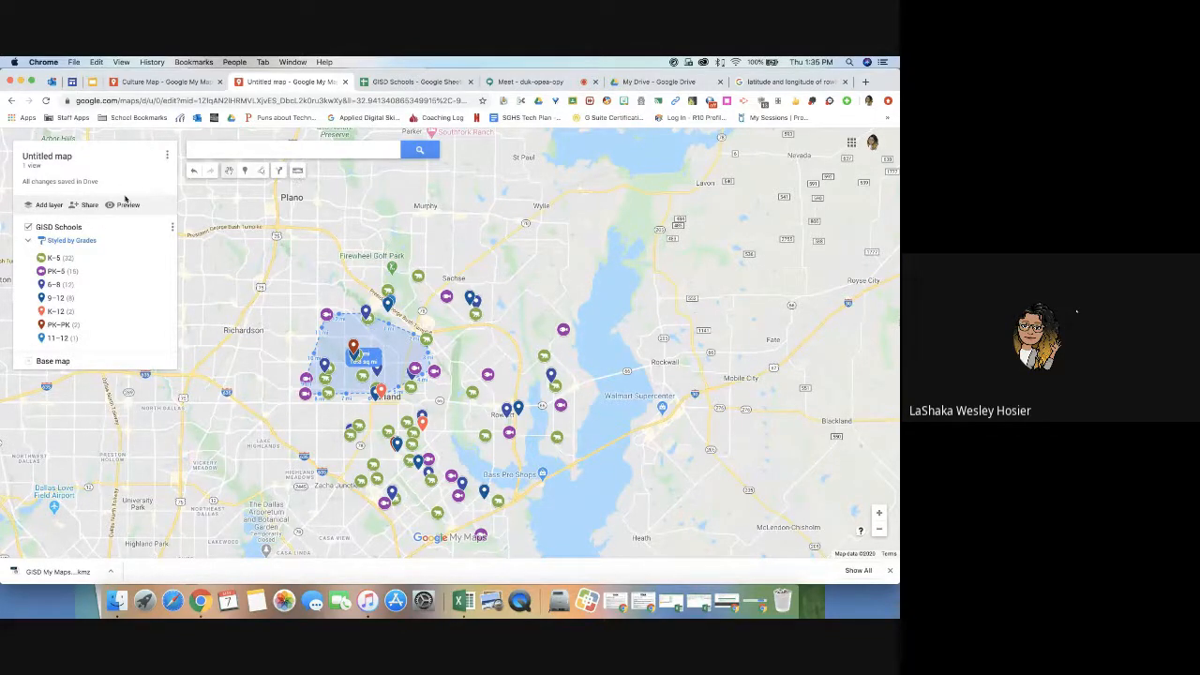
Step: Open the data table of the GISD Schools layer and compare it with the source GISD Schools spreadsheet
{"action": "left_click", "coordinate": [172, 228]}
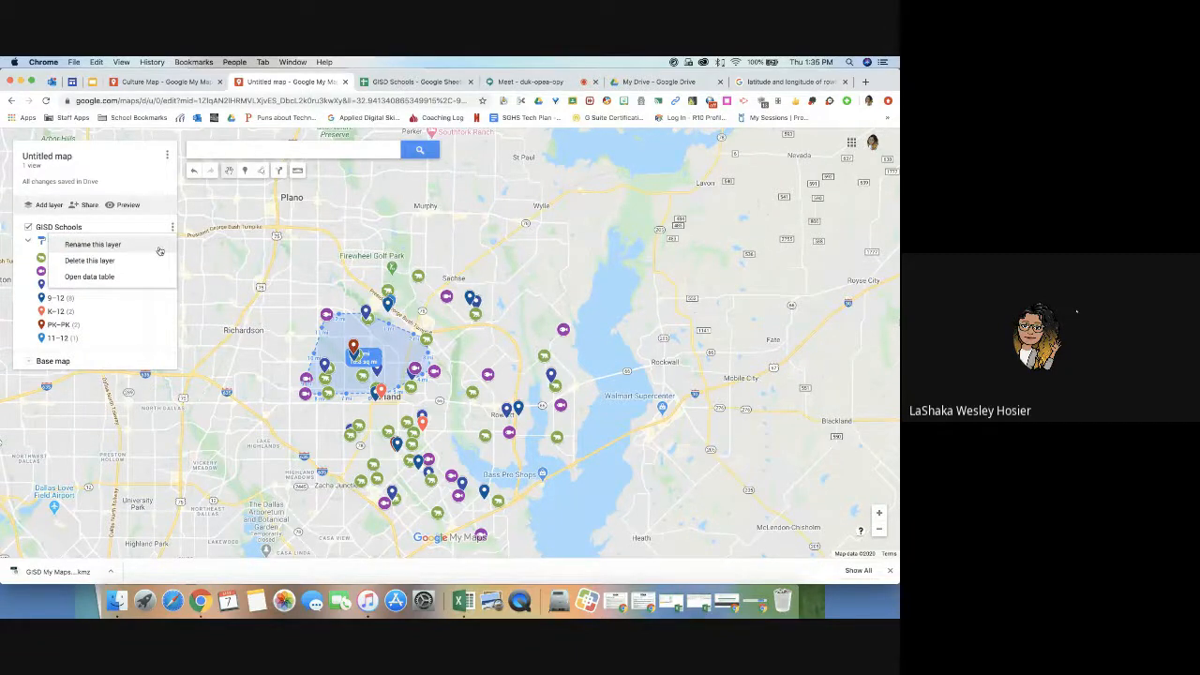
{"action": "left_click", "coordinate": [103, 277]}
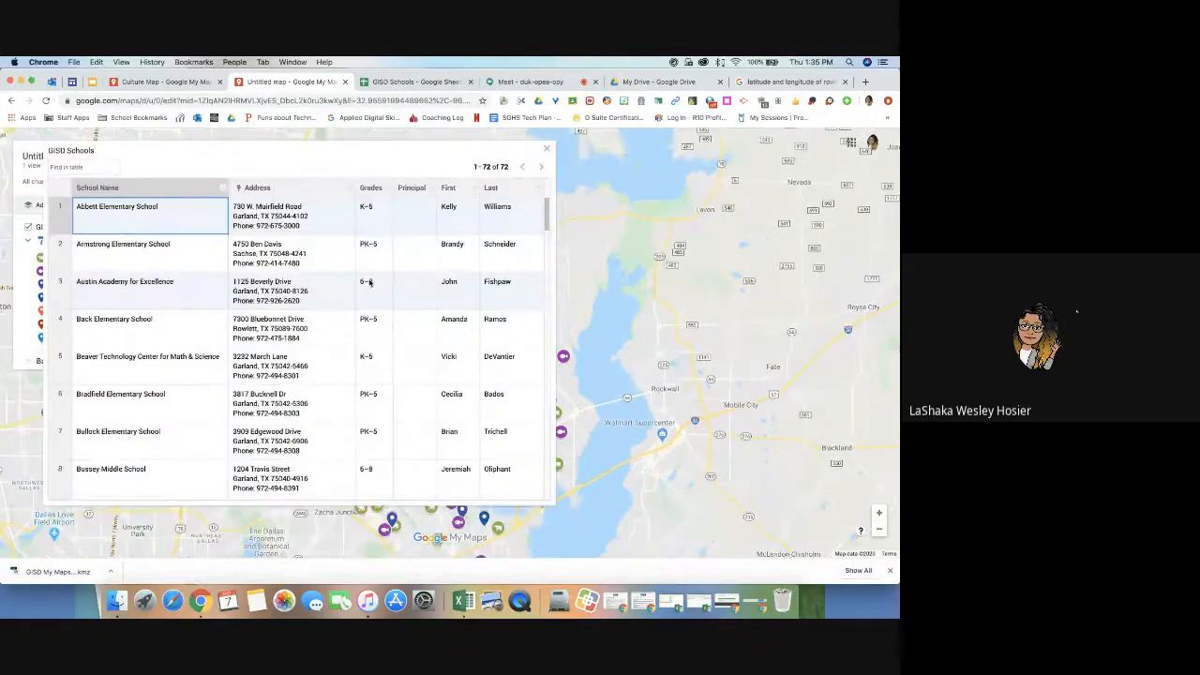
{"action": "left_click", "coordinate": [424, 84]}
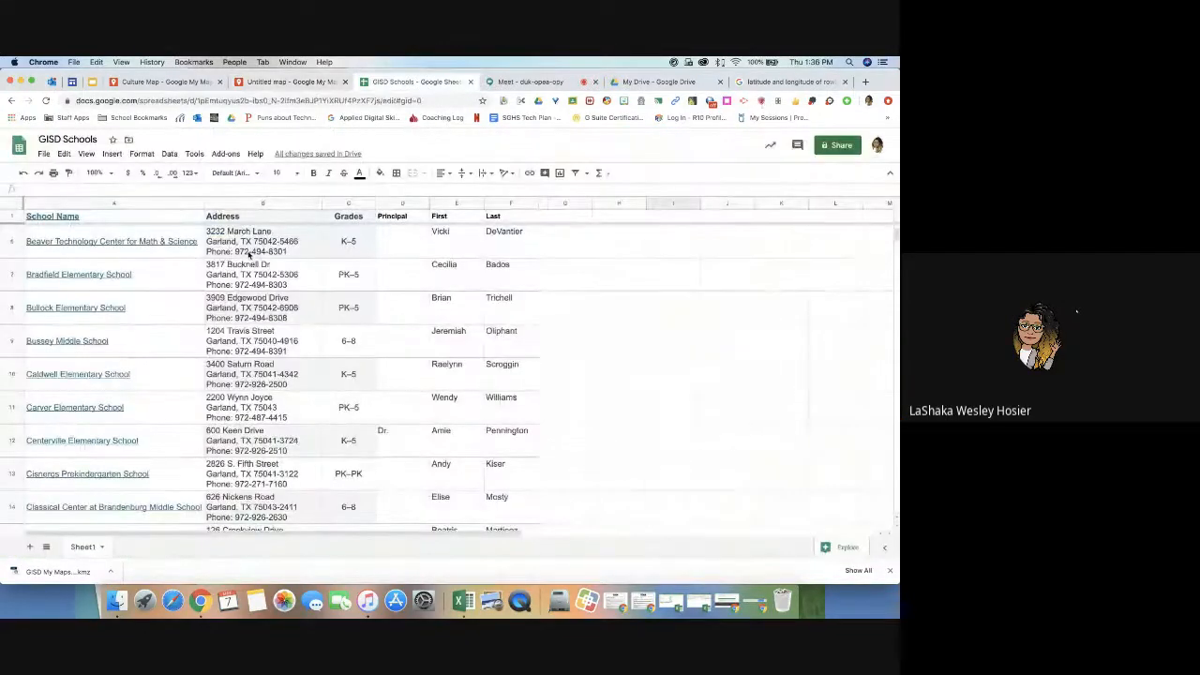
{"action": "left_click", "coordinate": [290, 82]}
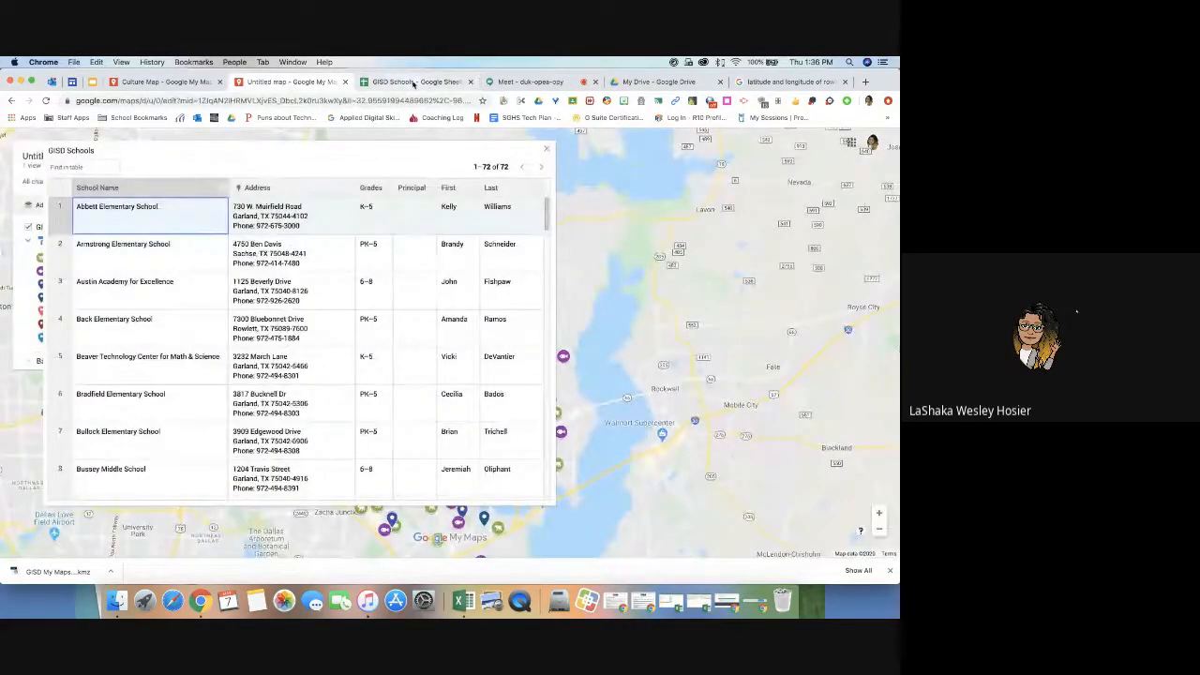
Step: Enter "Dr." as the Principal value for Hickman Elementary School in the layer's data table, and close the table
{"action": "scroll", "coordinate": [395, 280], "scroll_direction": "down", "scroll_amount": 3}
{"action": "scroll", "coordinate": [395, 280], "scroll_direction": "down", "scroll_amount": 10}
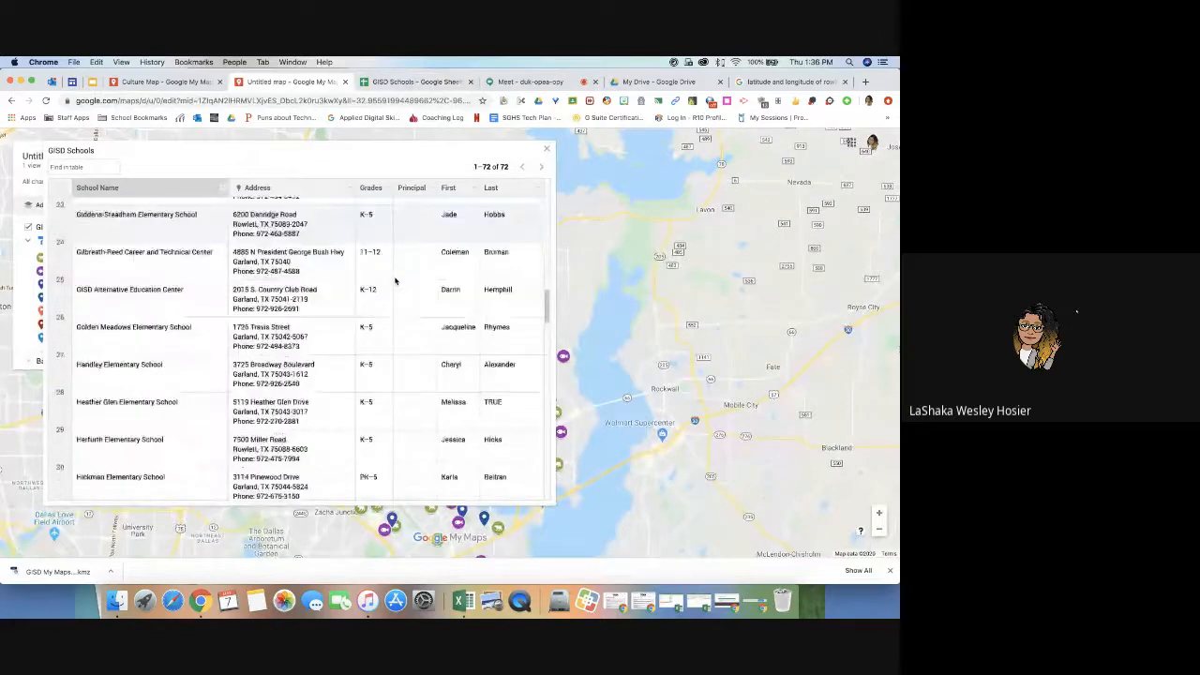
{"action": "scroll", "coordinate": [395, 280], "scroll_direction": "down", "scroll_amount": 1}
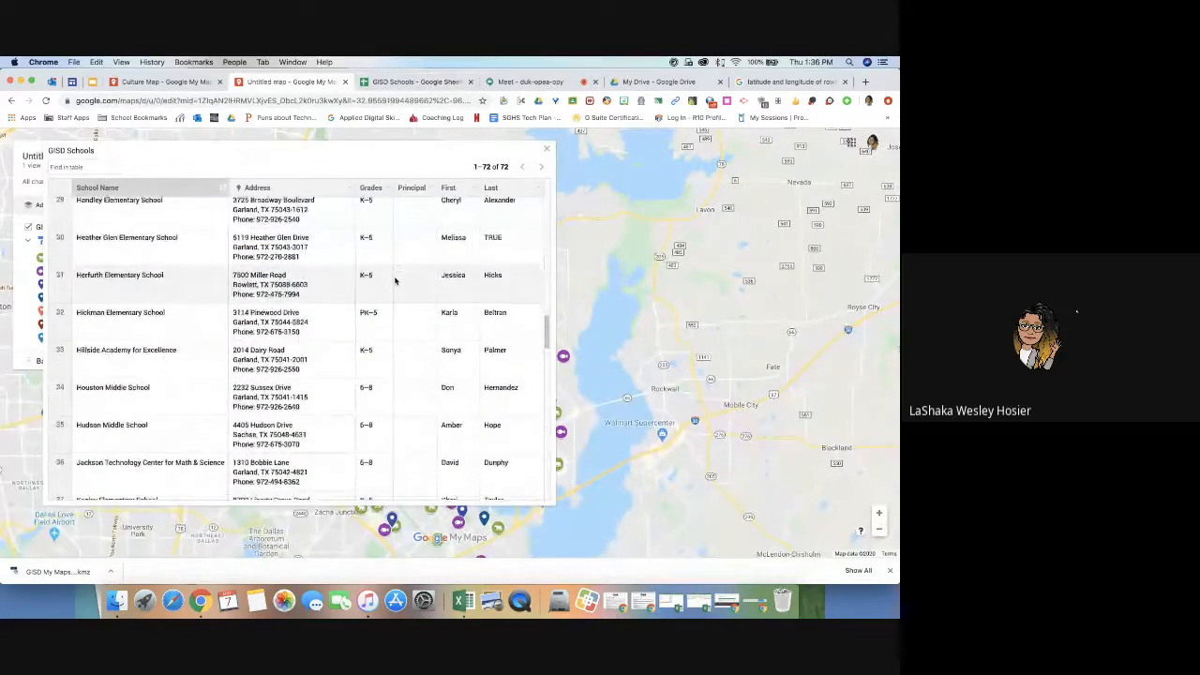
{"action": "left_click", "coordinate": [413, 321]}
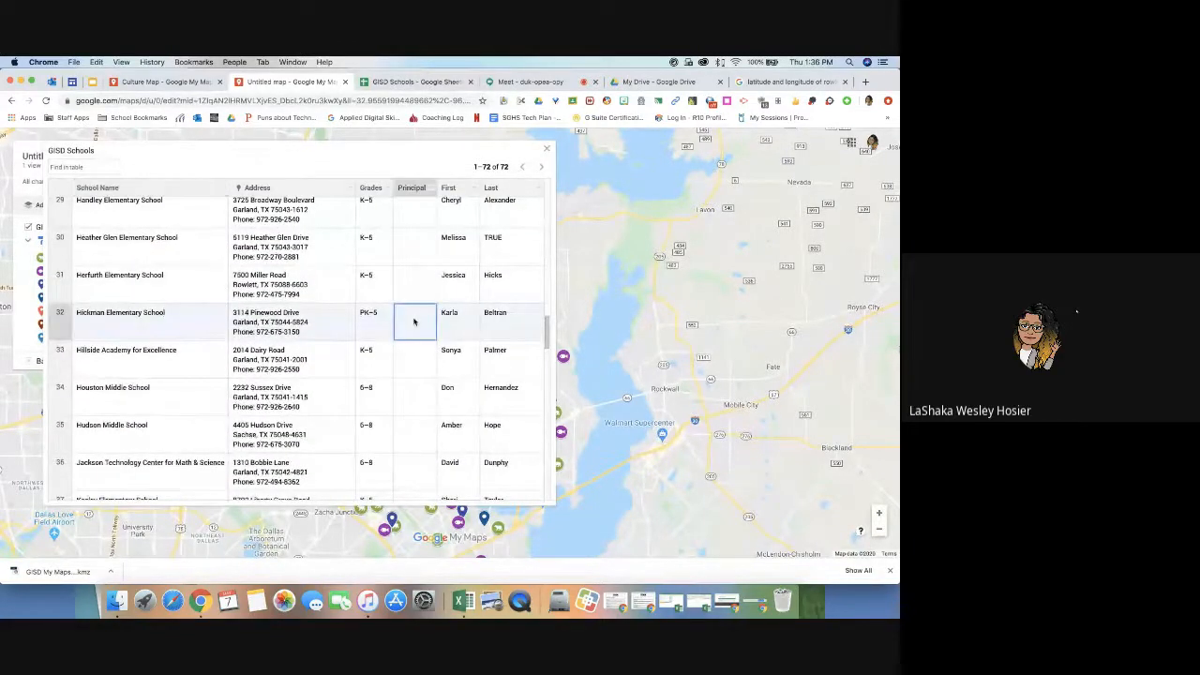
{"action": "type", "text": "Dr."}
{"action": "left_click", "coordinate": [662, 374]}
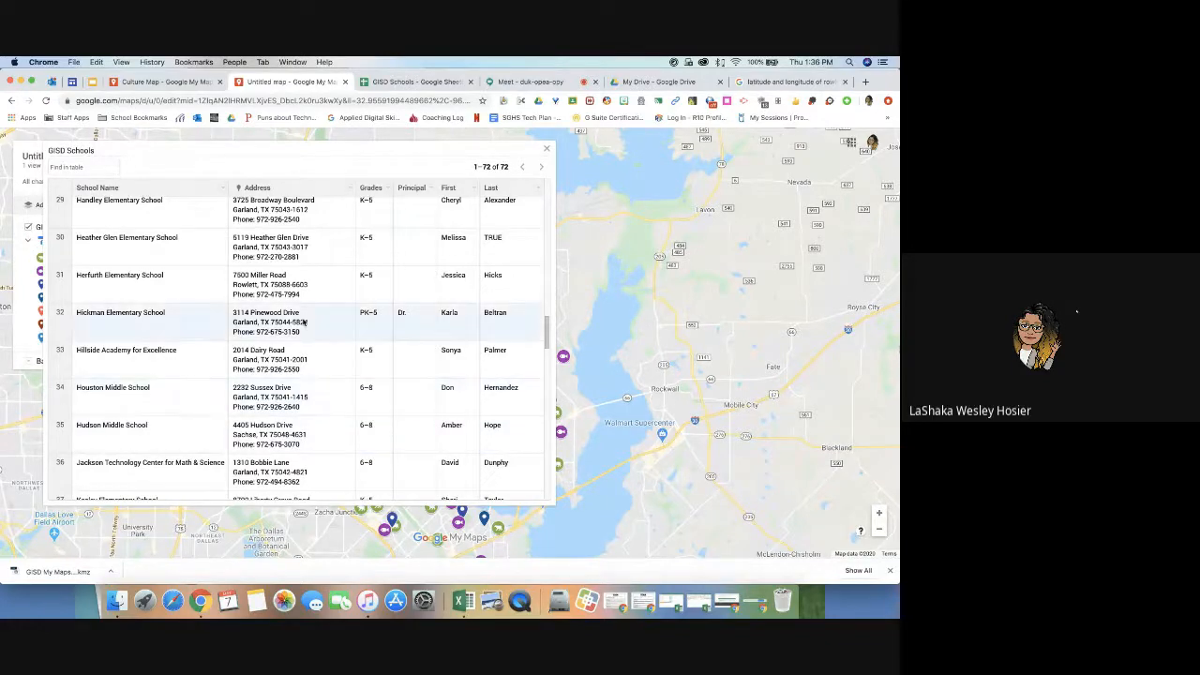
{"action": "scroll", "coordinate": [305, 321], "scroll_direction": "up", "scroll_amount": 20}
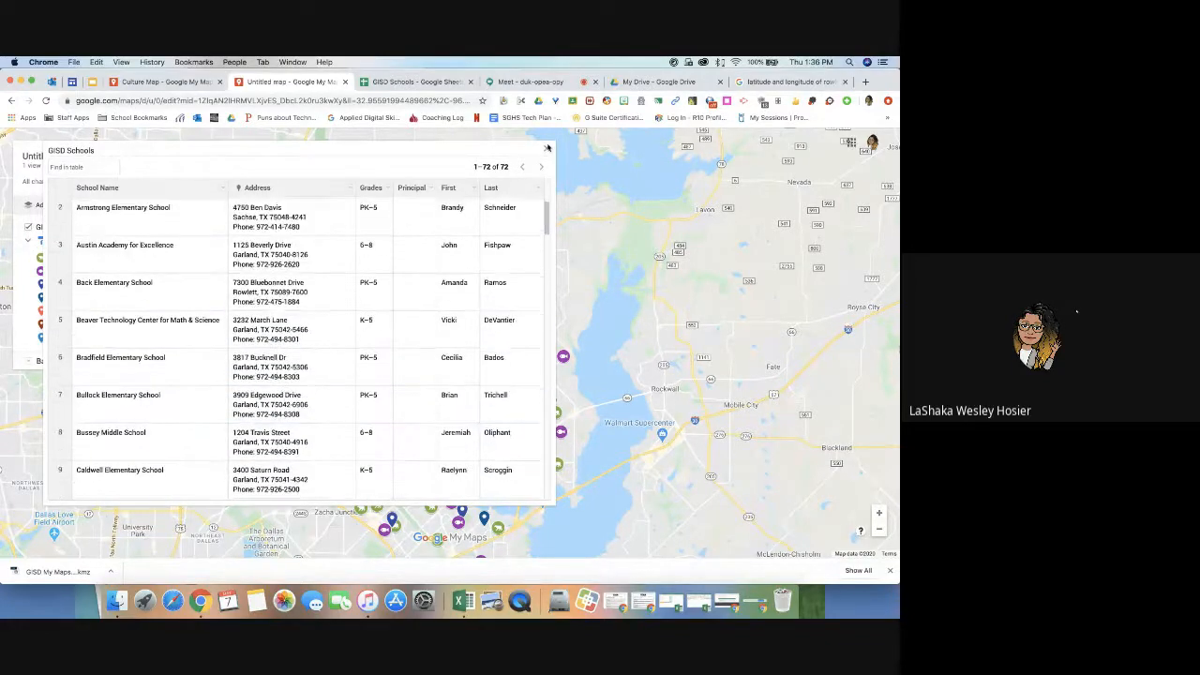
{"action": "left_click", "coordinate": [547, 147]}
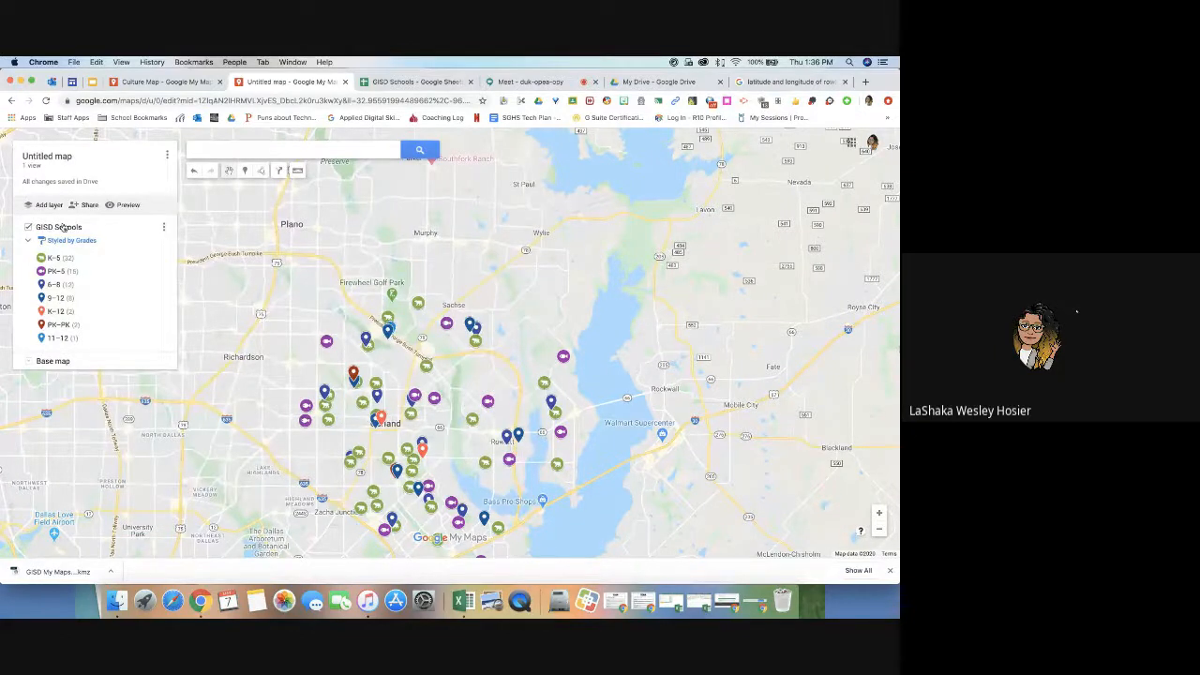
Step: Dismiss the map title editor without changes, preview the map in view-only mode, and expand the schools under each grade category
{"action": "left_click", "coordinate": [62, 158]}
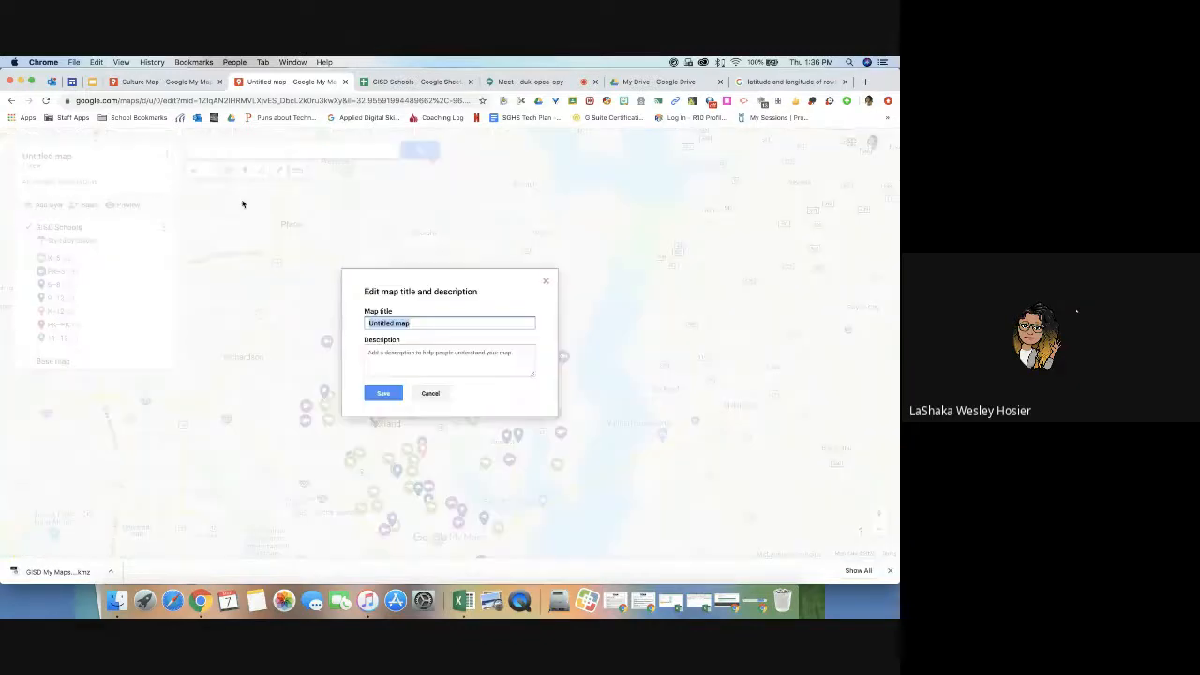
{"action": "left_click", "coordinate": [548, 279]}
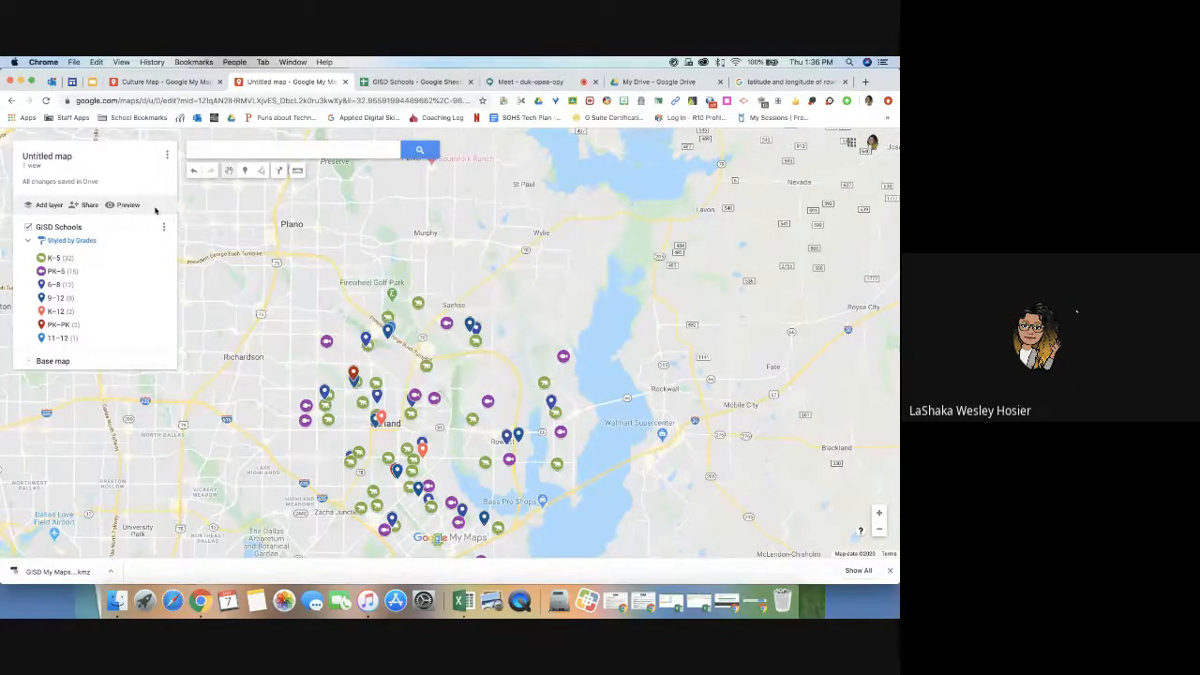
{"action": "left_click", "coordinate": [122, 206]}
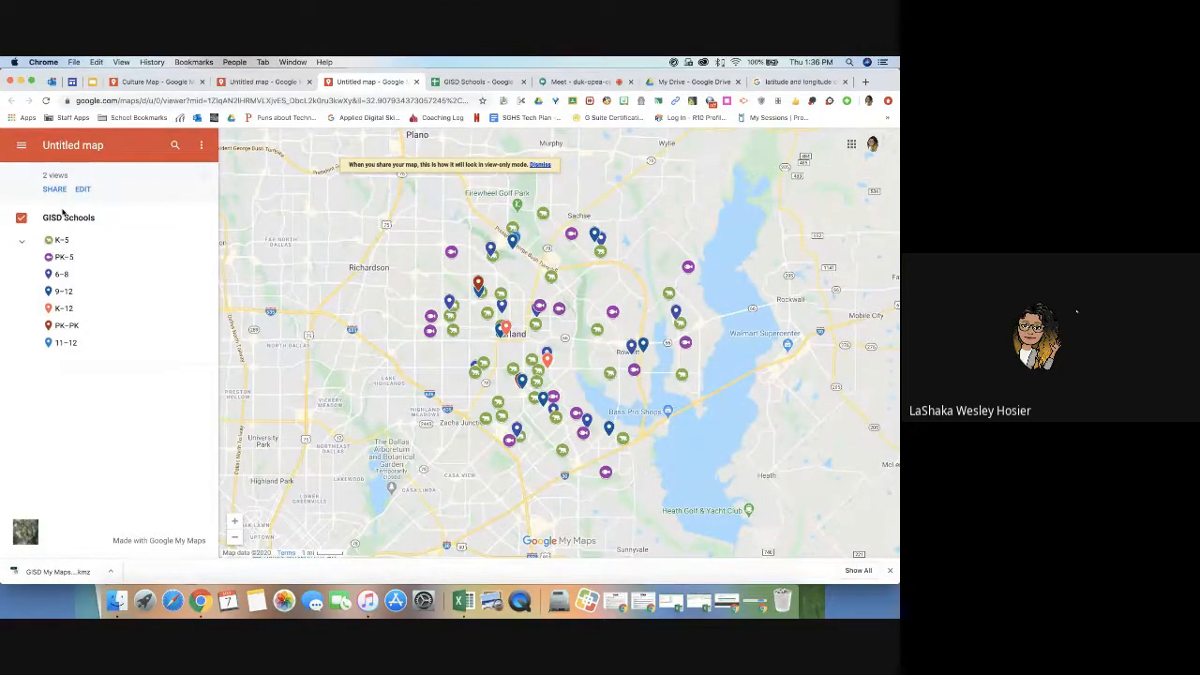
{"action": "left_click", "coordinate": [23, 244]}
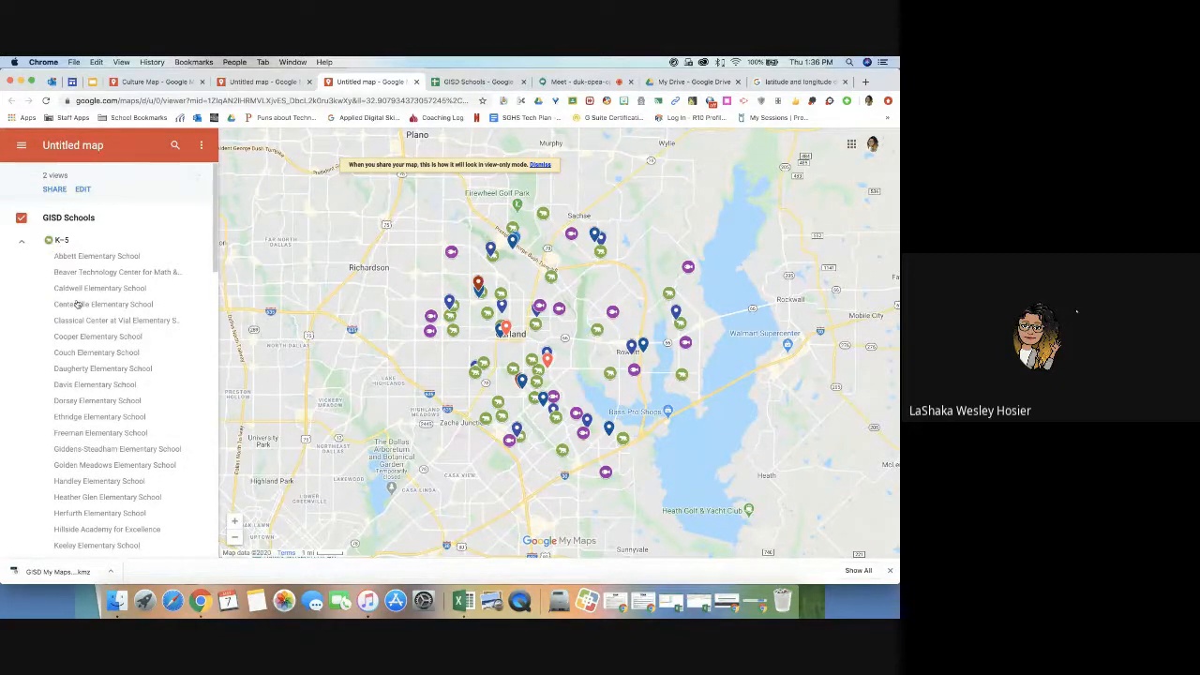
{"action": "scroll", "coordinate": [221, 150], "scroll_direction": "down", "scroll_amount": 3}
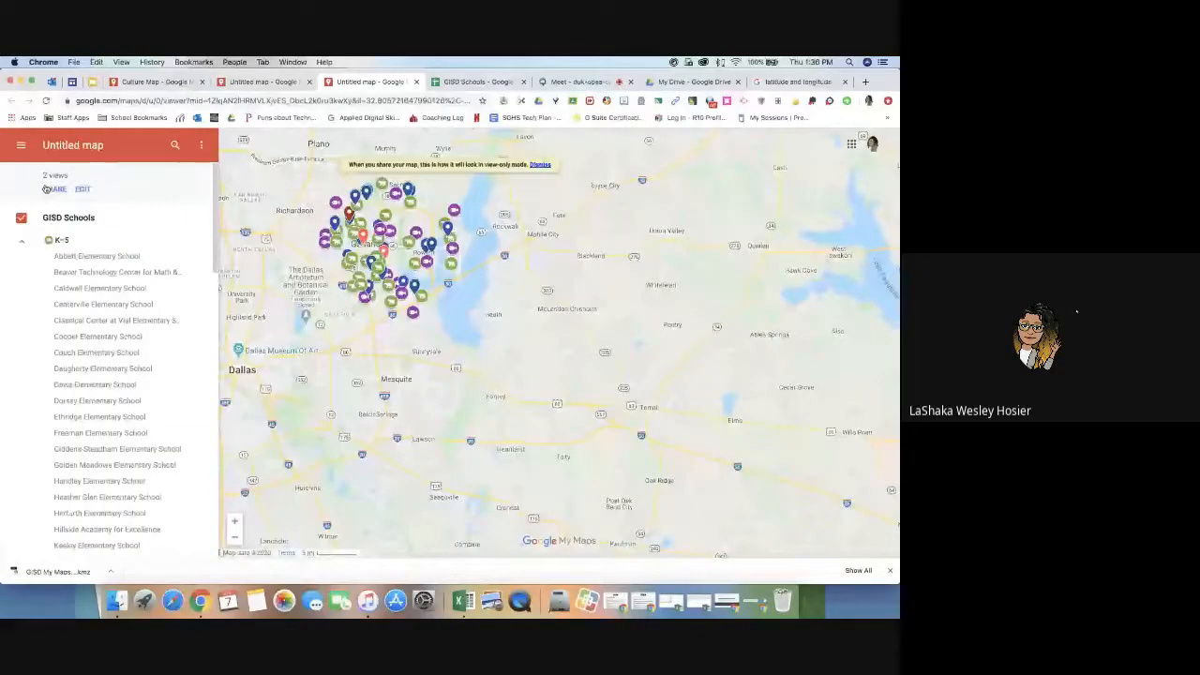
Step: Start embedding the previewed map on a site and set its link sharing to Public on the web with Can view access
{"action": "left_click", "coordinate": [51, 190]}
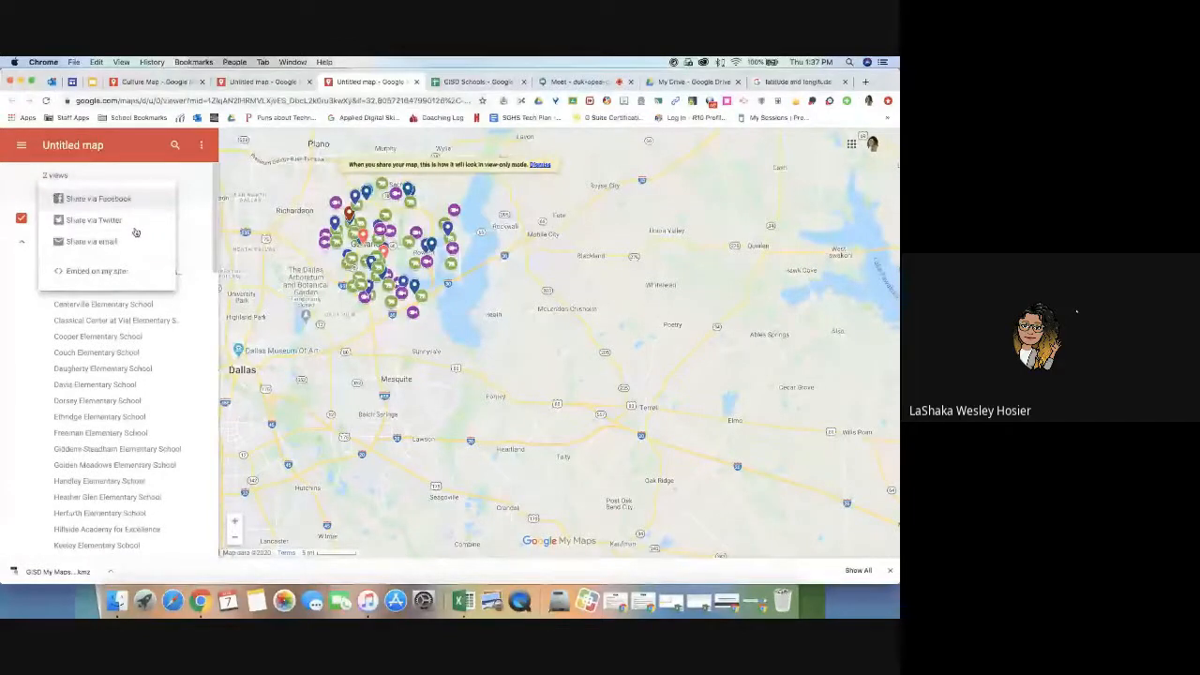
{"action": "left_click", "coordinate": [115, 280]}
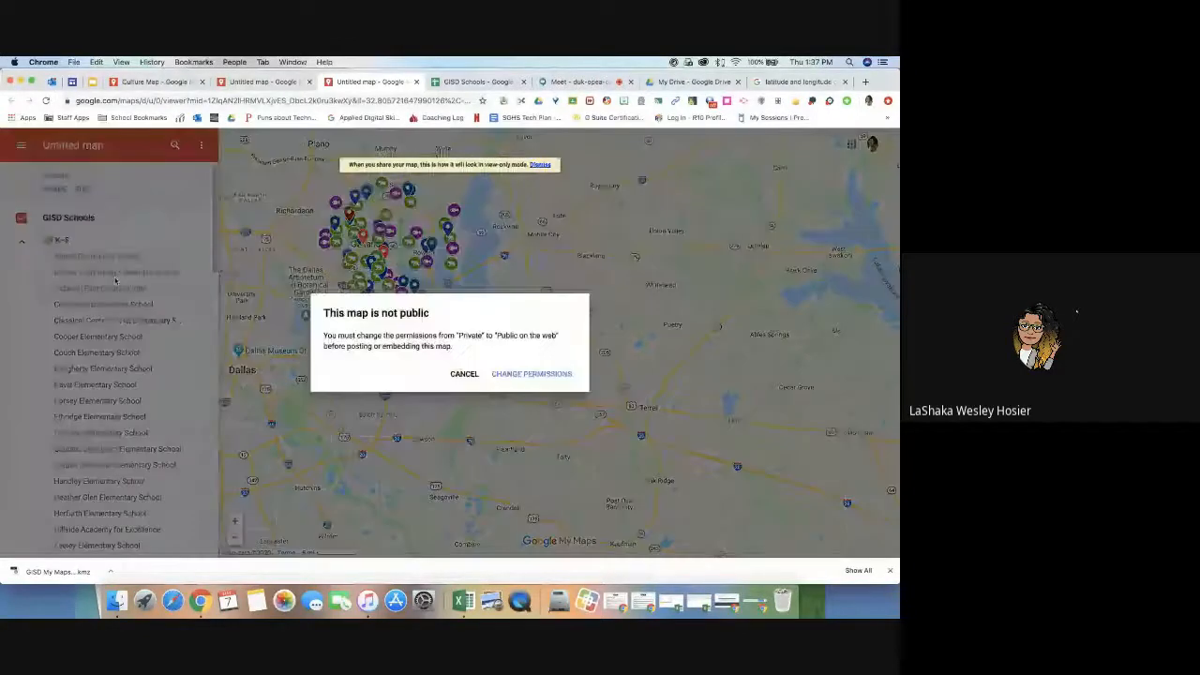
{"action": "left_click", "coordinate": [561, 380]}
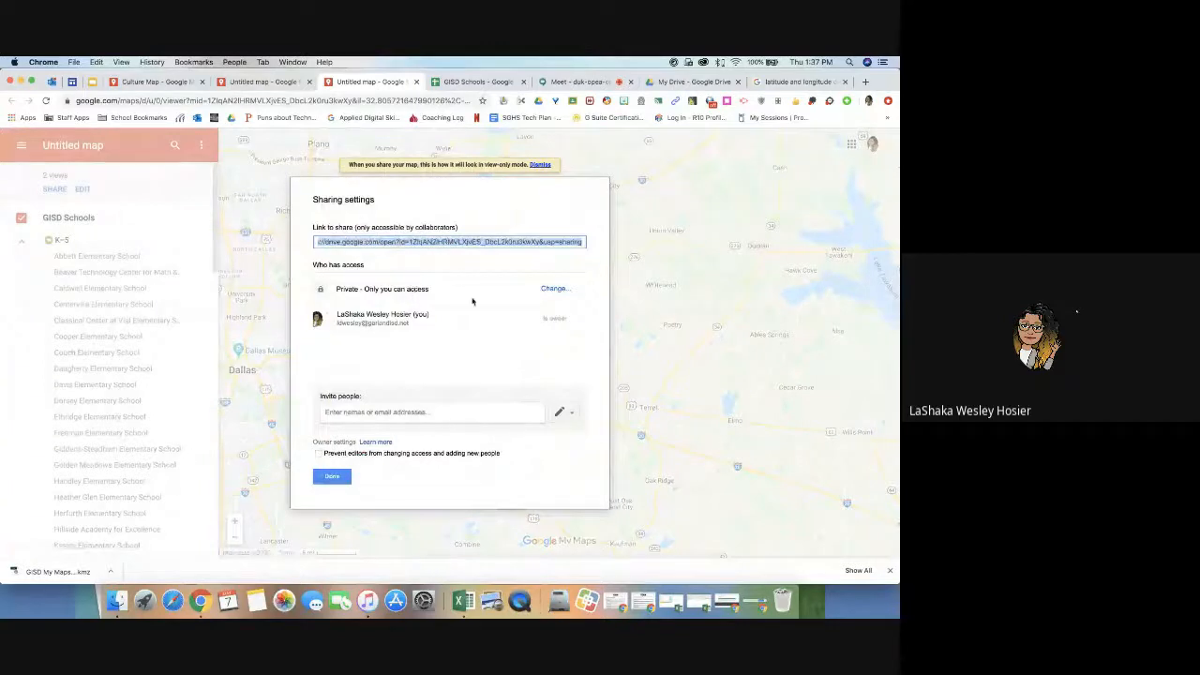
{"action": "left_click", "coordinate": [559, 289]}
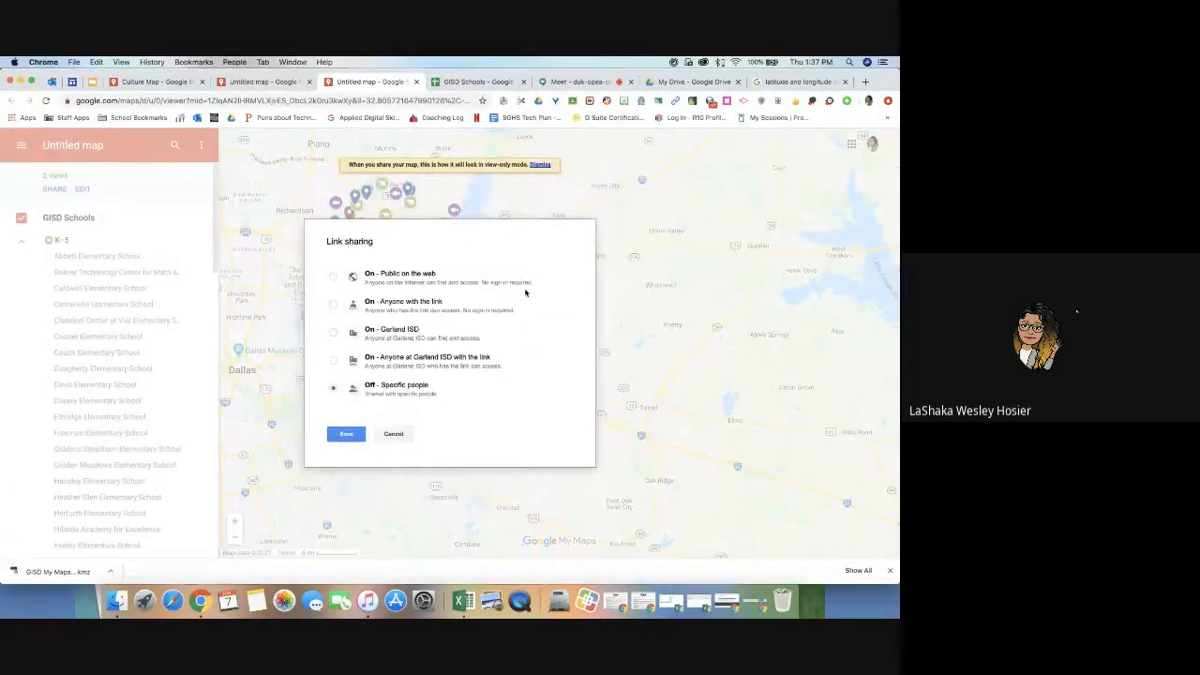
{"action": "left_click", "coordinate": [389, 366]}
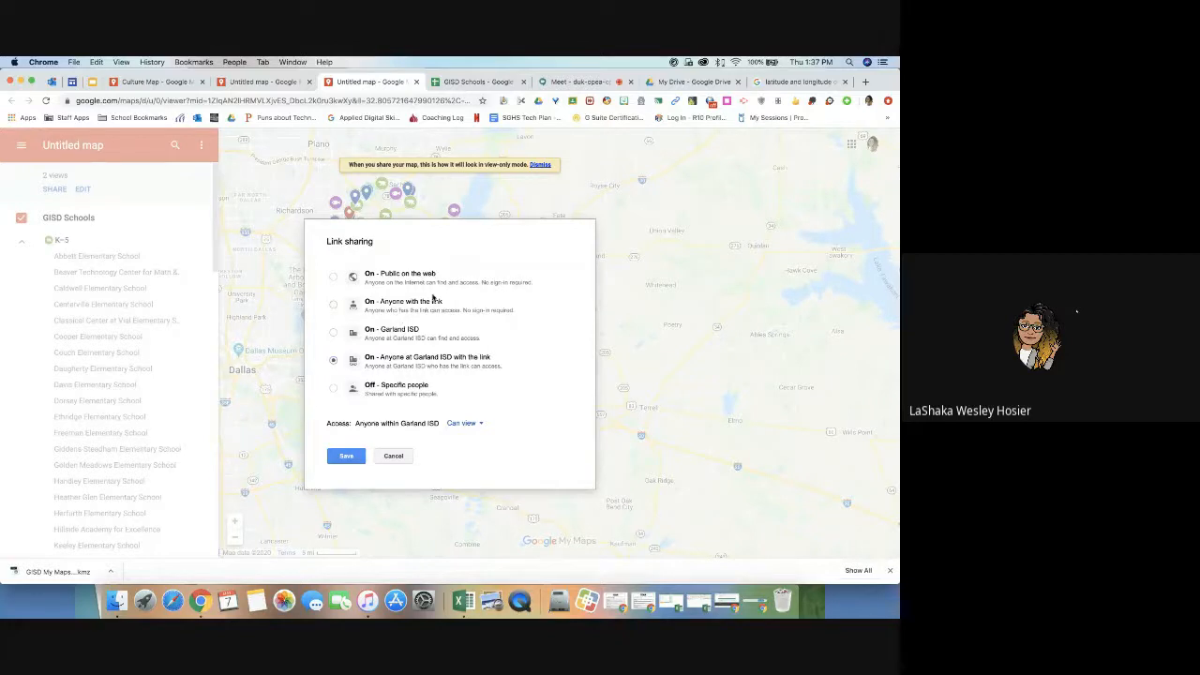
{"action": "left_click", "coordinate": [426, 272]}
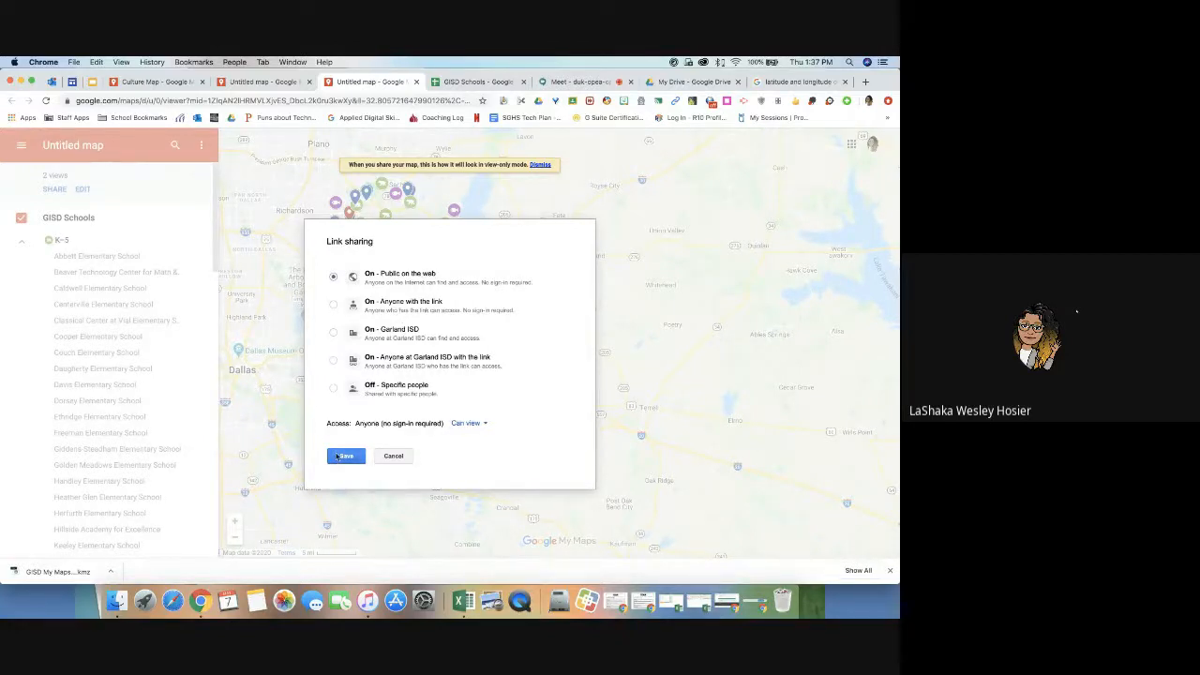
{"action": "left_click", "coordinate": [468, 422]}
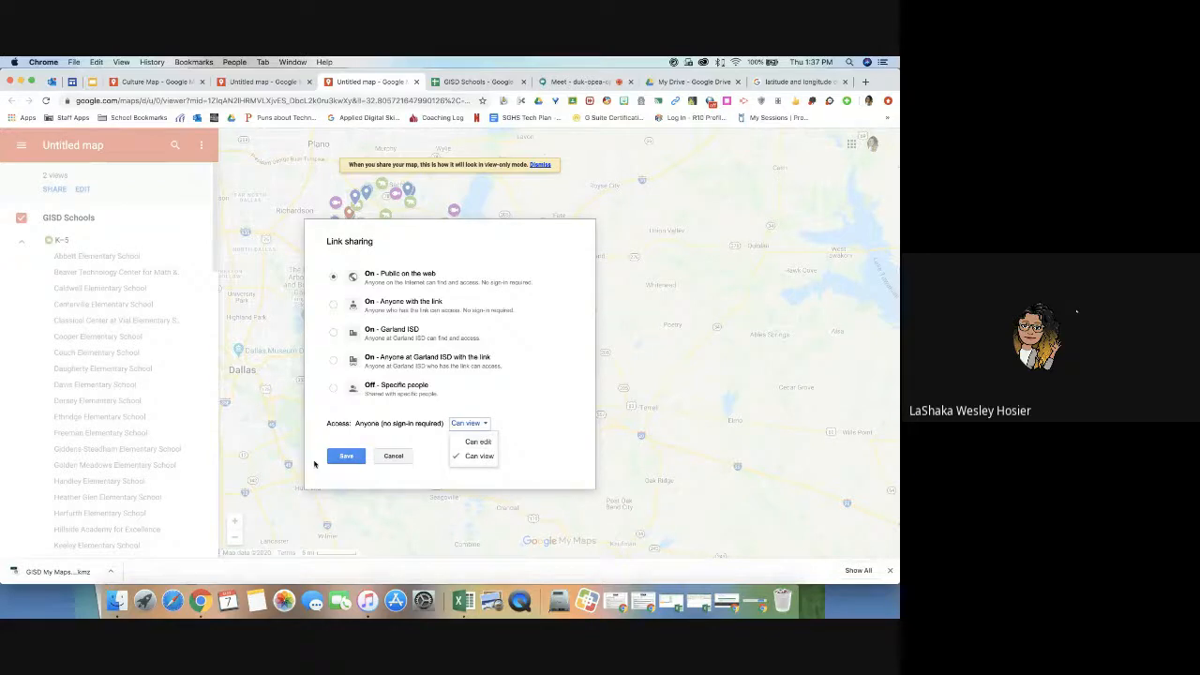
{"action": "left_click", "coordinate": [346, 455]}
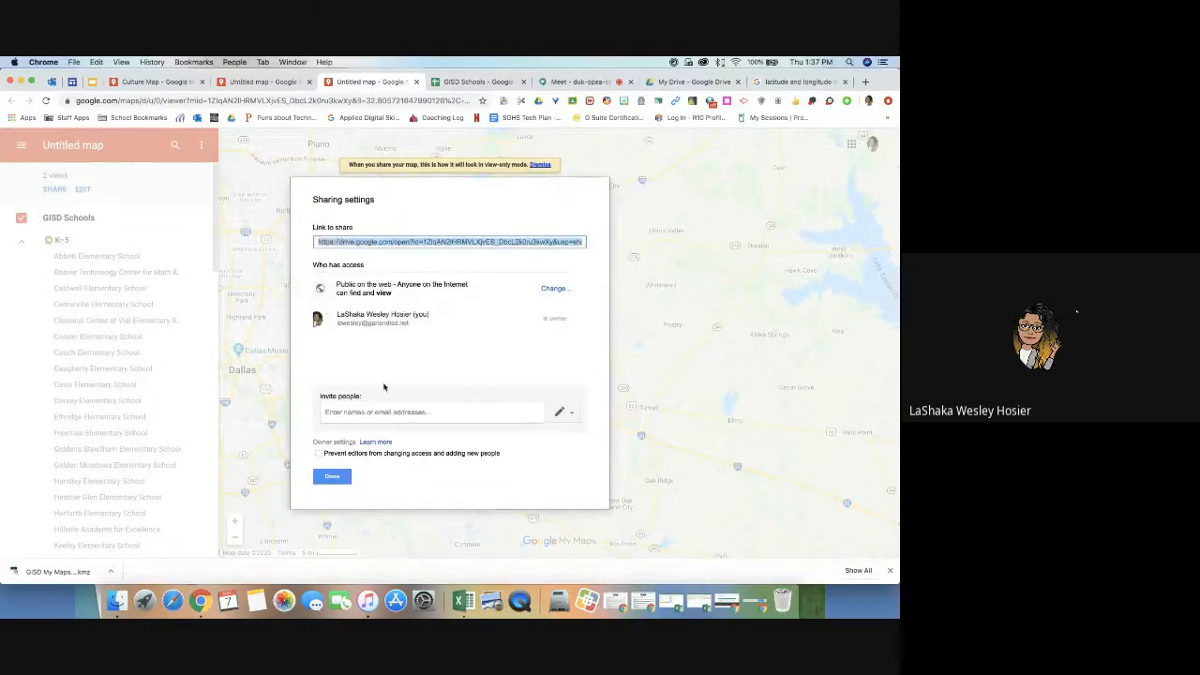
Step: Invite a colleague to the map by e-mail with edit access and send the invitation
{"action": "left_click", "coordinate": [372, 422]}
{"action": "left_click", "coordinate": [372, 413]}
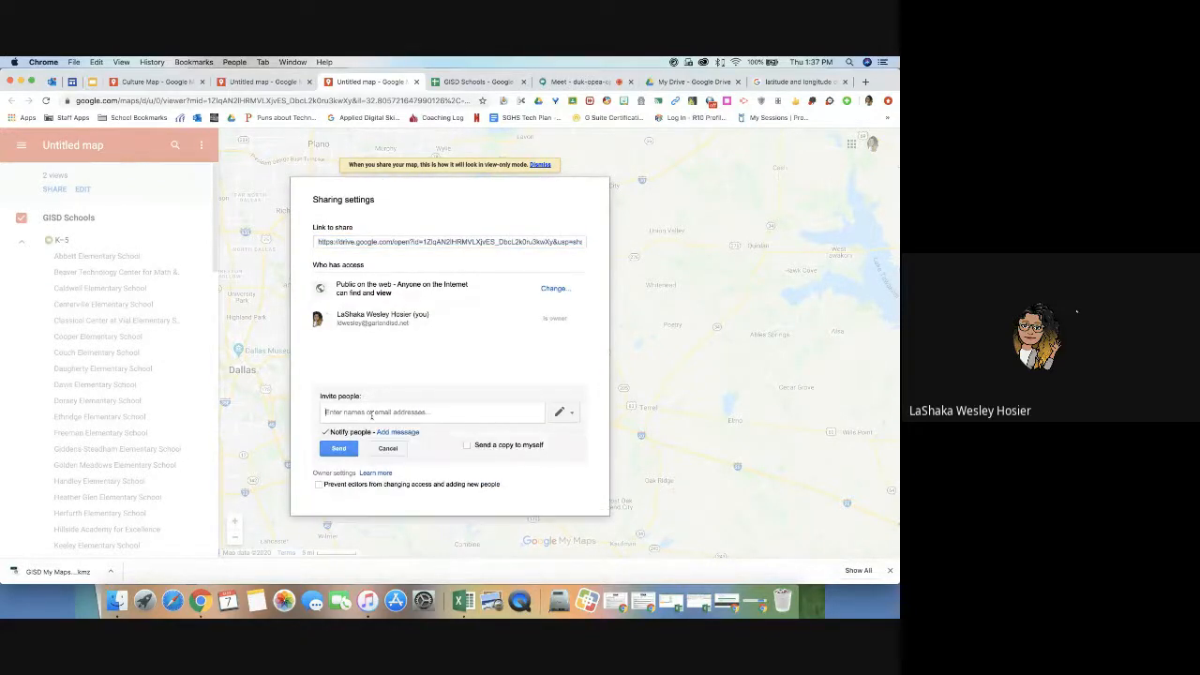
{"action": "type", "text": "ggk"}
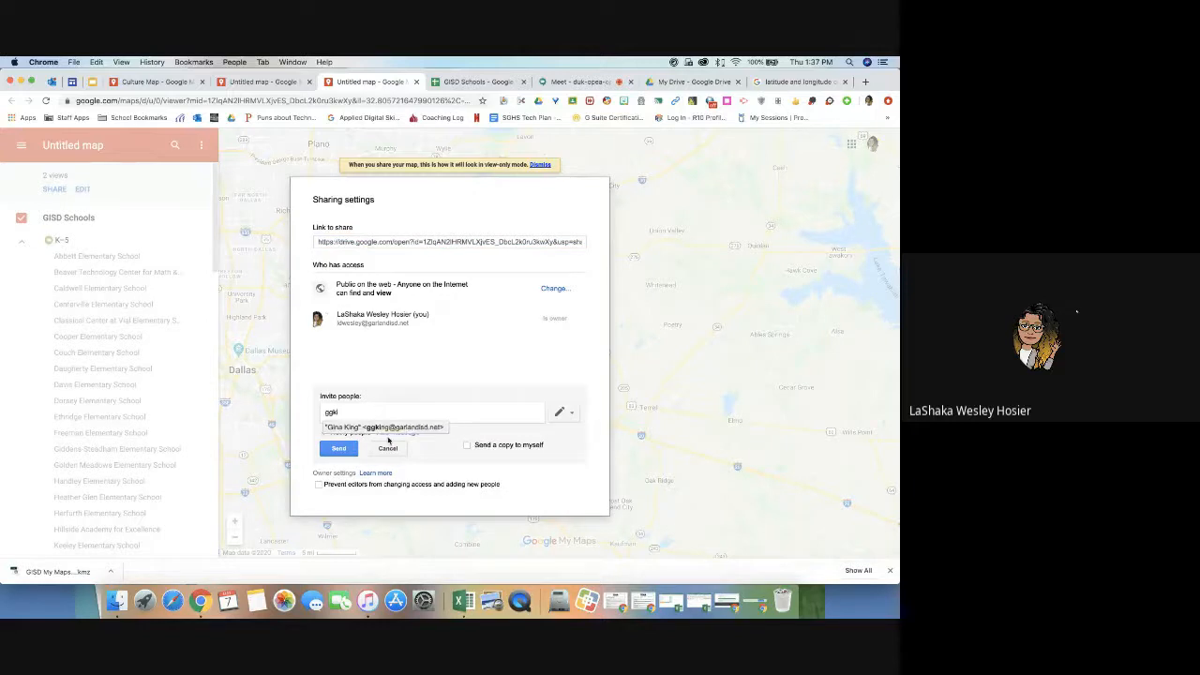
{"action": "type", "text": "i"}
{"action": "key", "text": "Return"}
{"action": "left_click", "coordinate": [339, 449]}
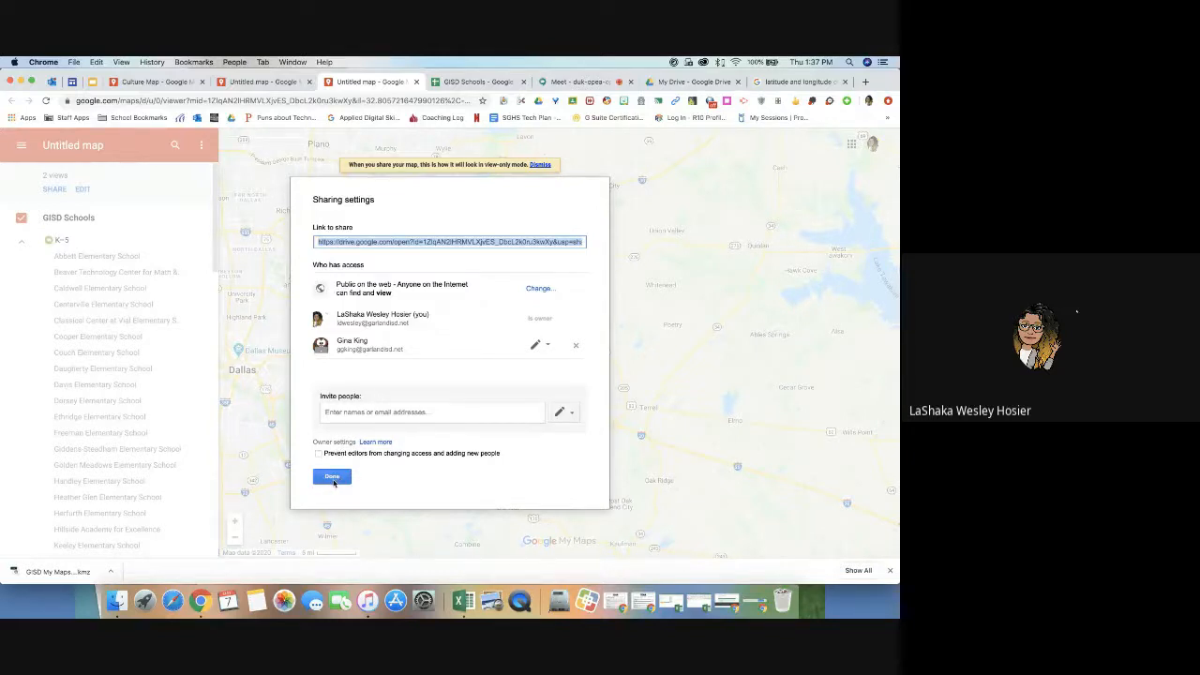
Step: Finish the map's sharing settings and close the view-only preview of the untitled map
{"action": "left_click", "coordinate": [333, 478]}
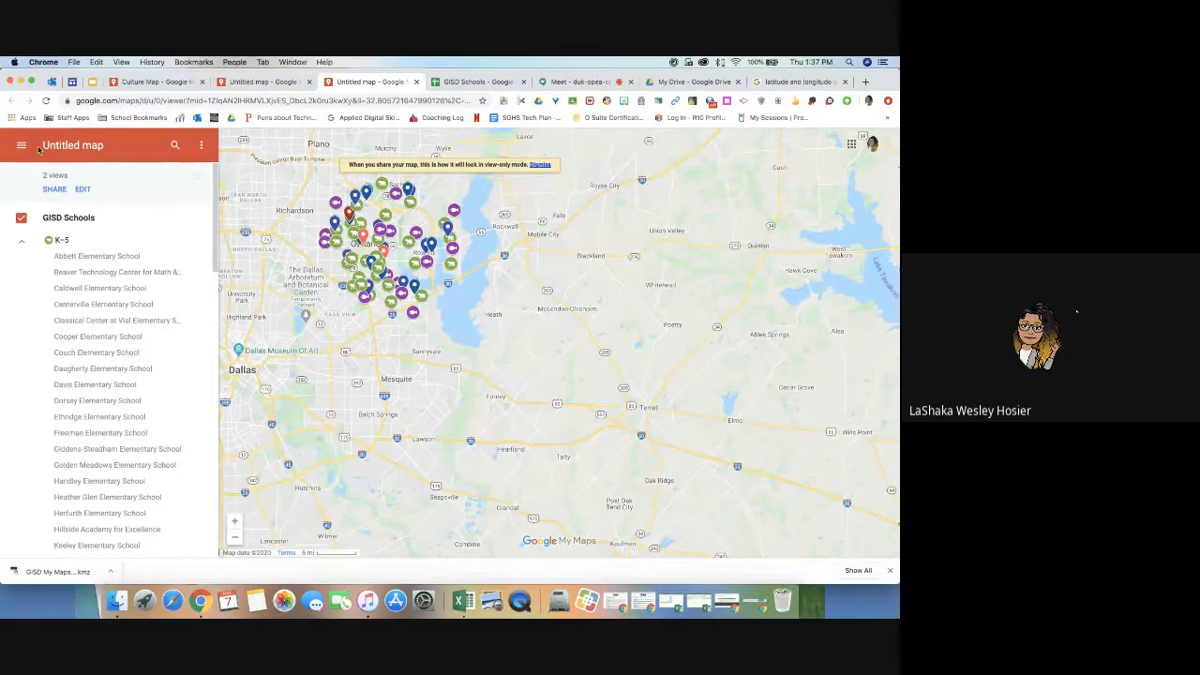
{"action": "left_click", "coordinate": [417, 83]}
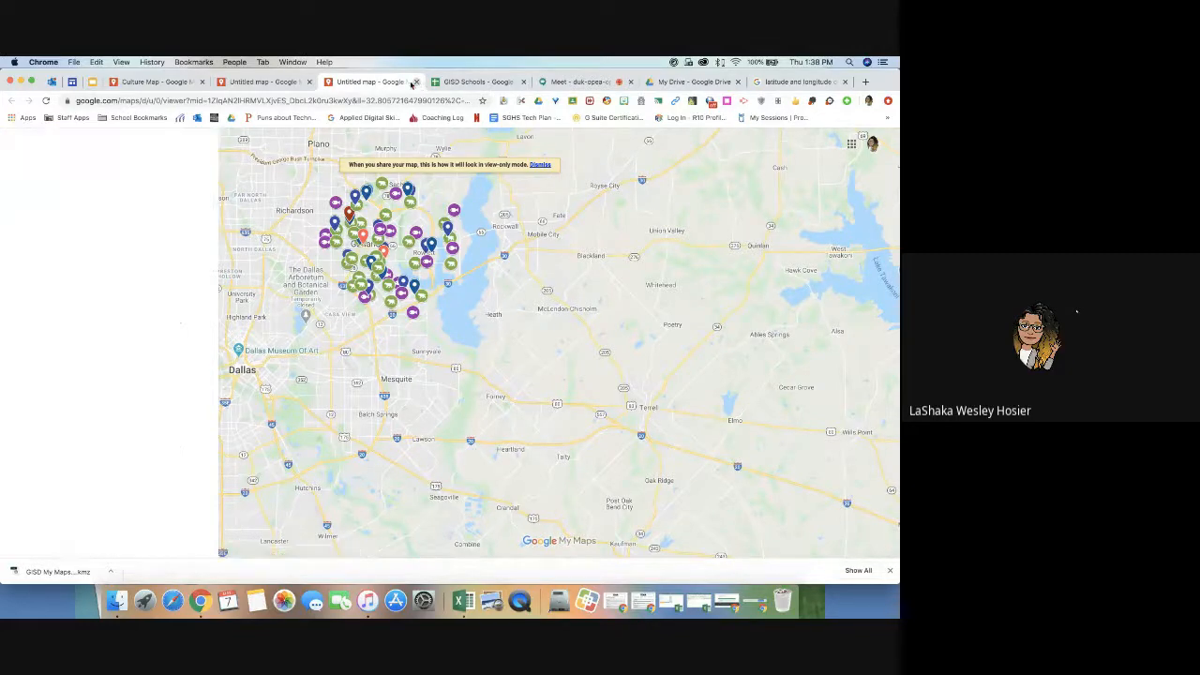
{"action": "left_click", "coordinate": [412, 83]}
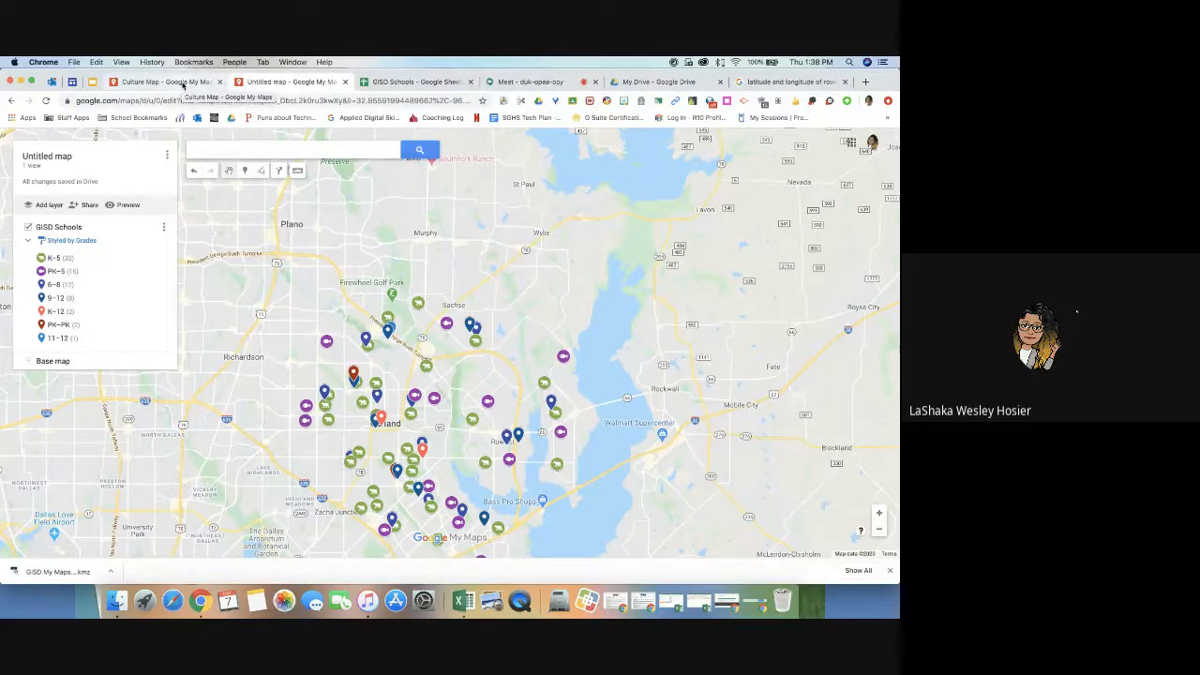
Step: Switch to the Google Maps webinar slides and present the Lesson Plans Ideas slide
{"action": "left_click", "coordinate": [92, 82]}
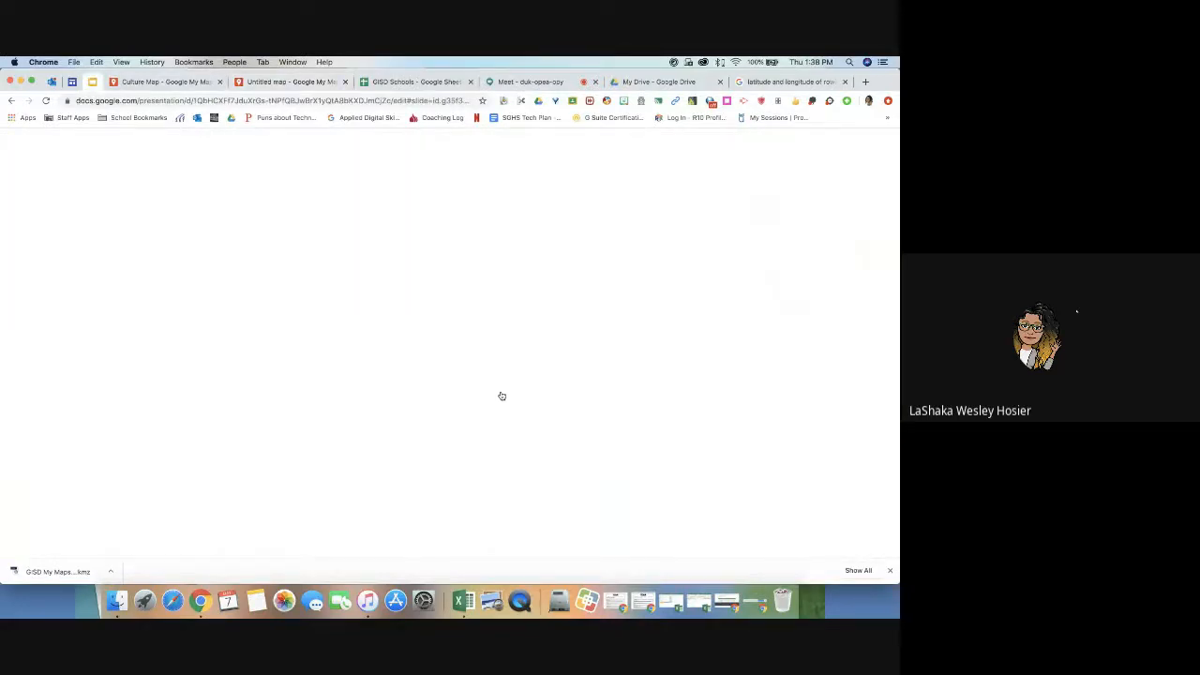
{"action": "key", "text": "Down"}
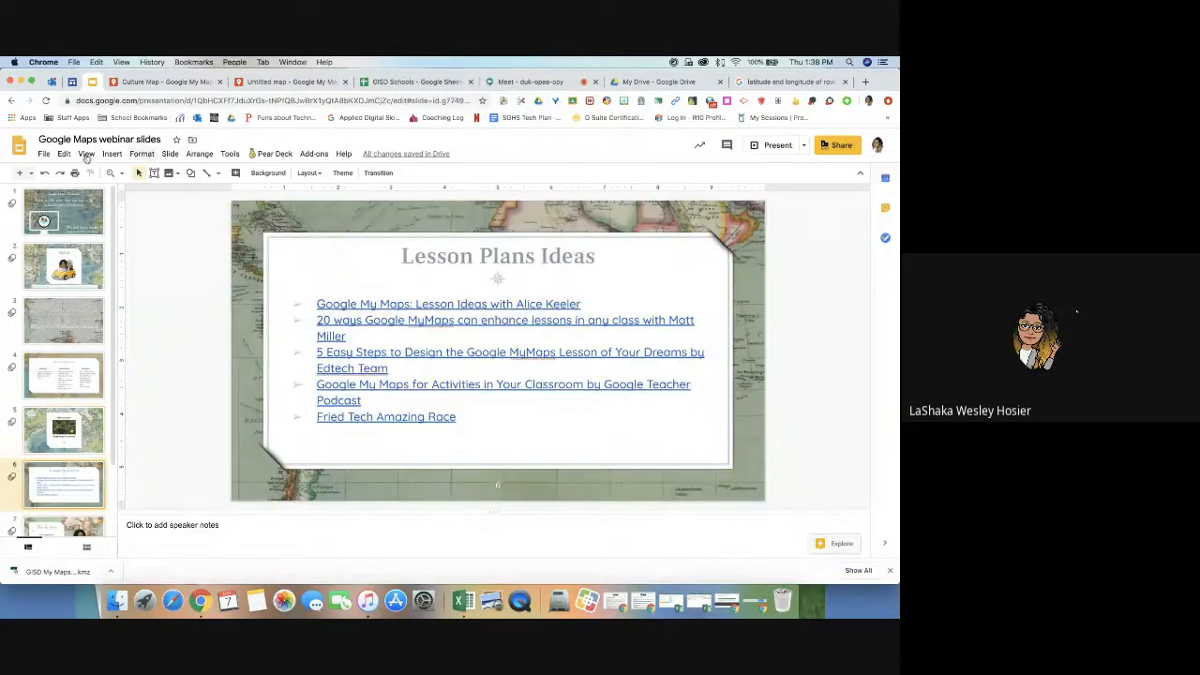
{"action": "left_click", "coordinate": [768, 147]}
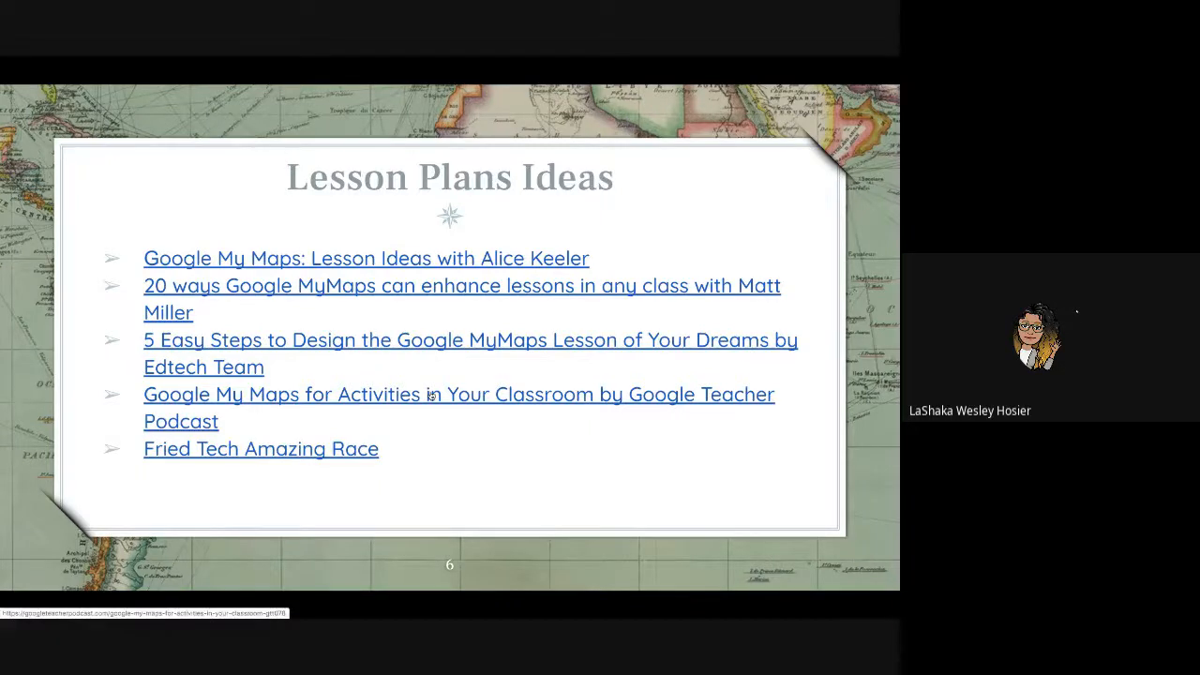
Step: Open the Fried Tech Amazing Race resource from the slide and look through its home page down to the four excursions
{"action": "left_click", "coordinate": [268, 454]}
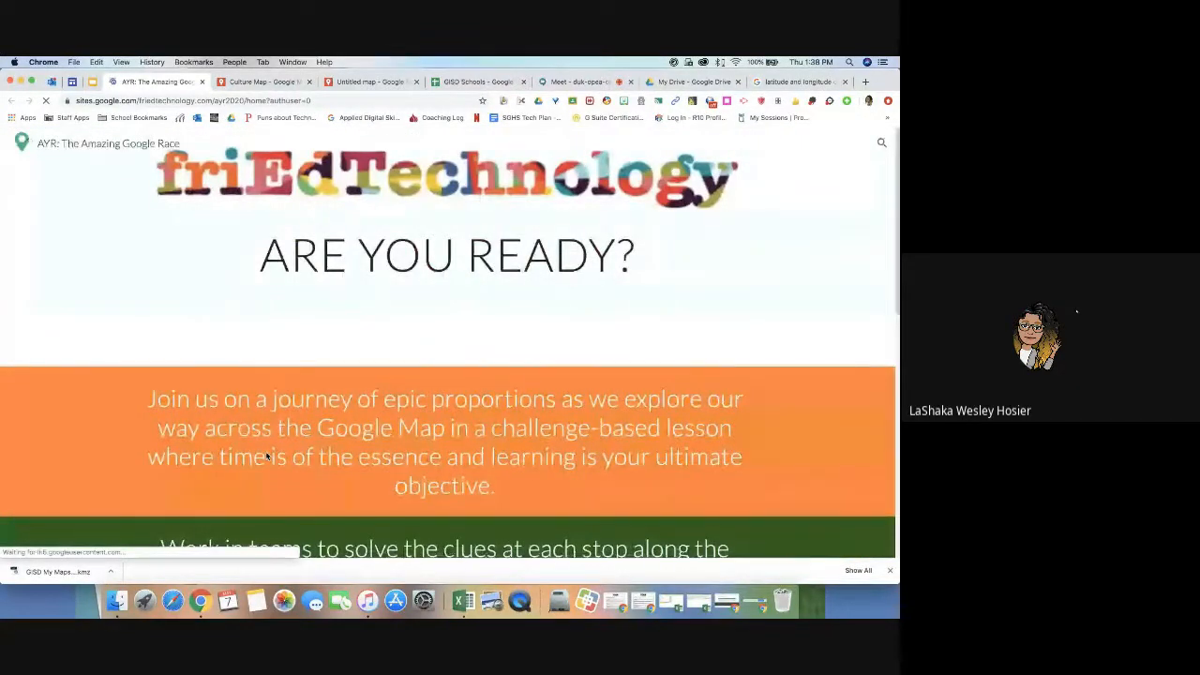
{"action": "scroll", "coordinate": [309, 457], "scroll_direction": "down", "scroll_amount": 2}
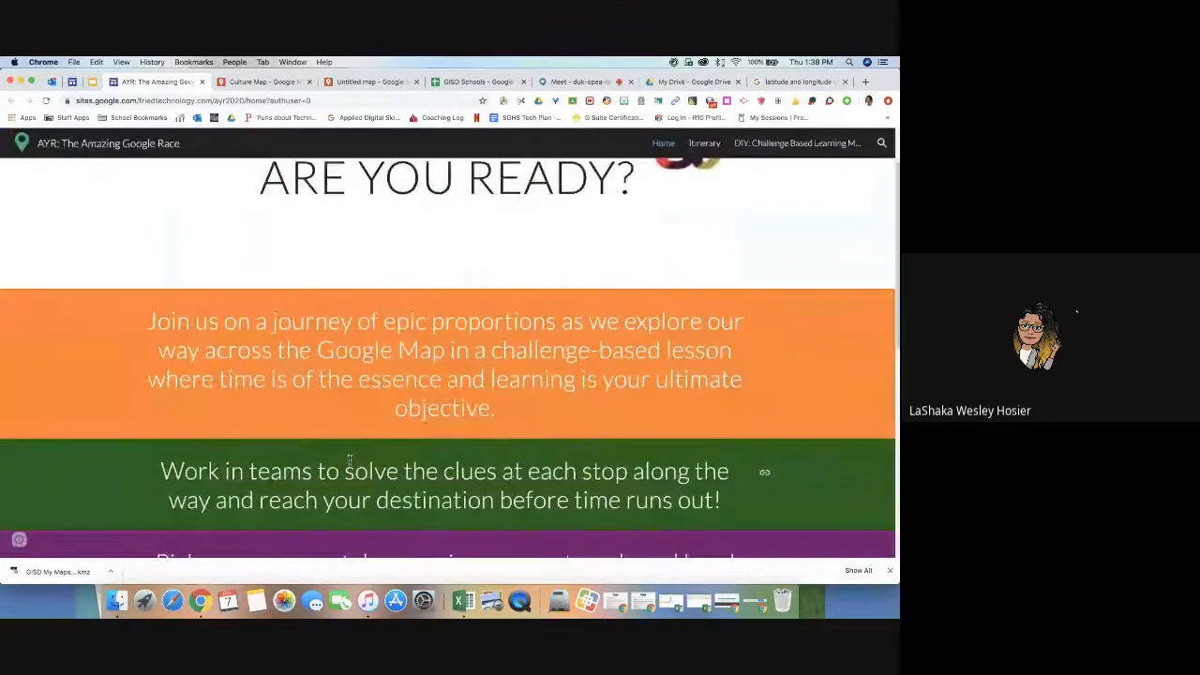
{"action": "scroll", "coordinate": [347, 458], "scroll_direction": "down", "scroll_amount": 3}
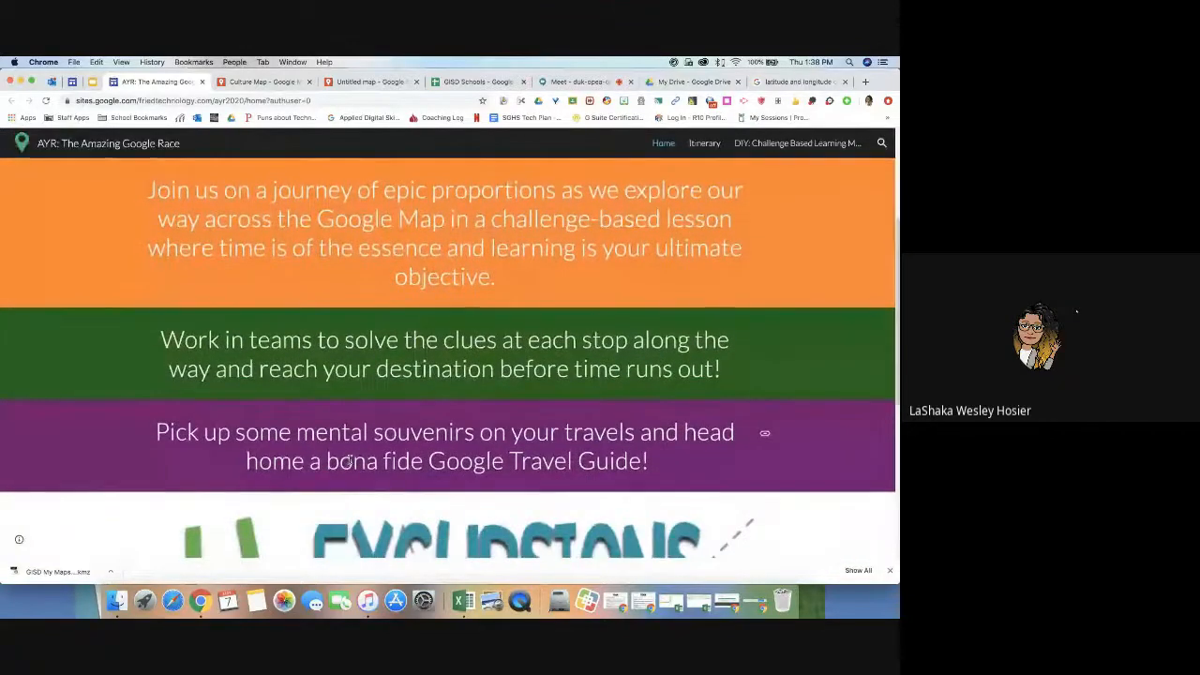
{"action": "scroll", "coordinate": [349, 459], "scroll_direction": "down", "scroll_amount": 1}
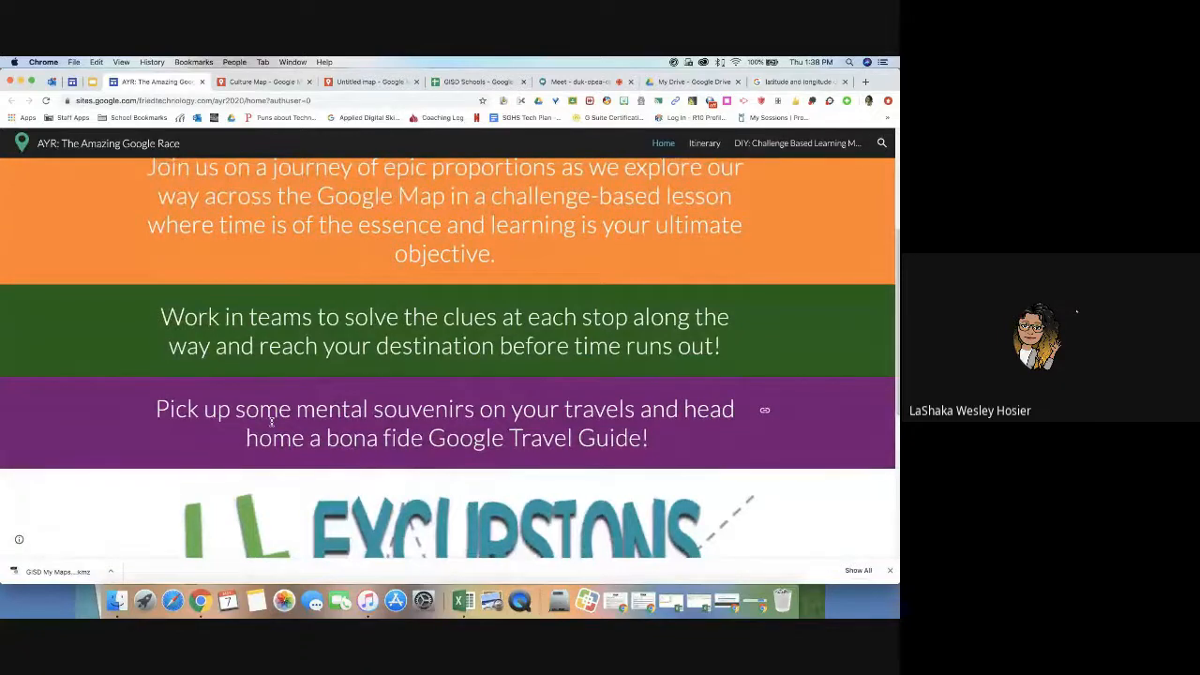
{"action": "scroll", "coordinate": [272, 421], "scroll_direction": "down", "scroll_amount": 1}
{"action": "scroll", "coordinate": [272, 425], "scroll_direction": "down", "scroll_amount": 4}
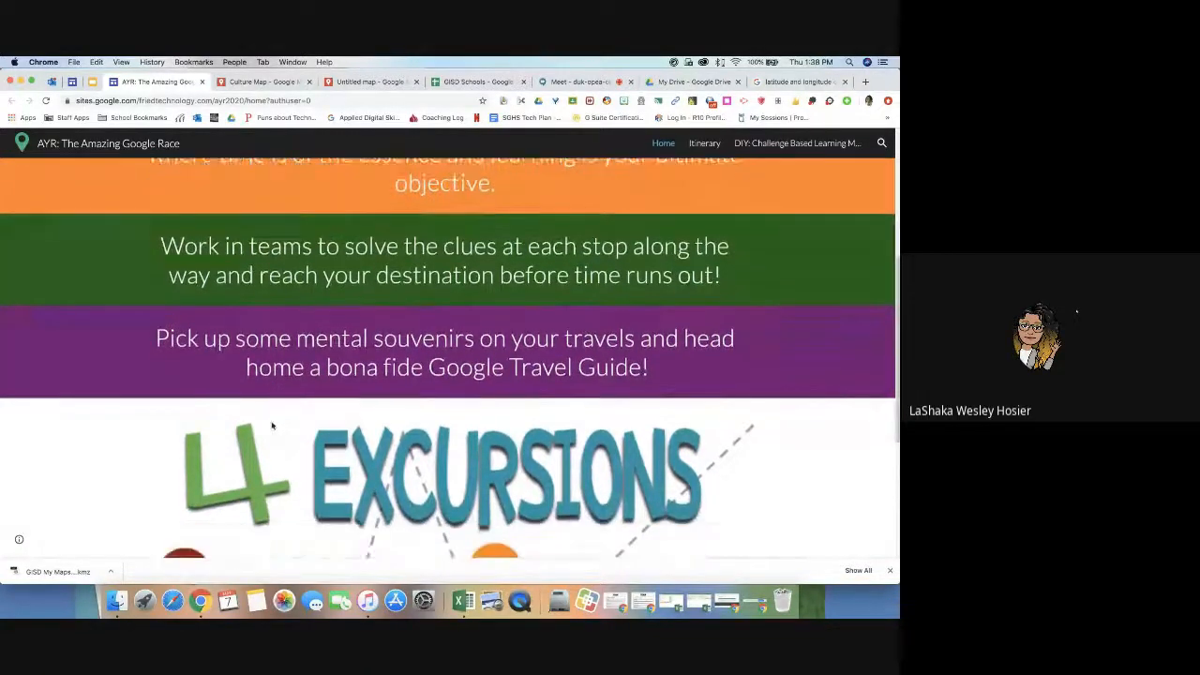
{"action": "scroll", "coordinate": [271, 426], "scroll_direction": "down", "scroll_amount": 4}
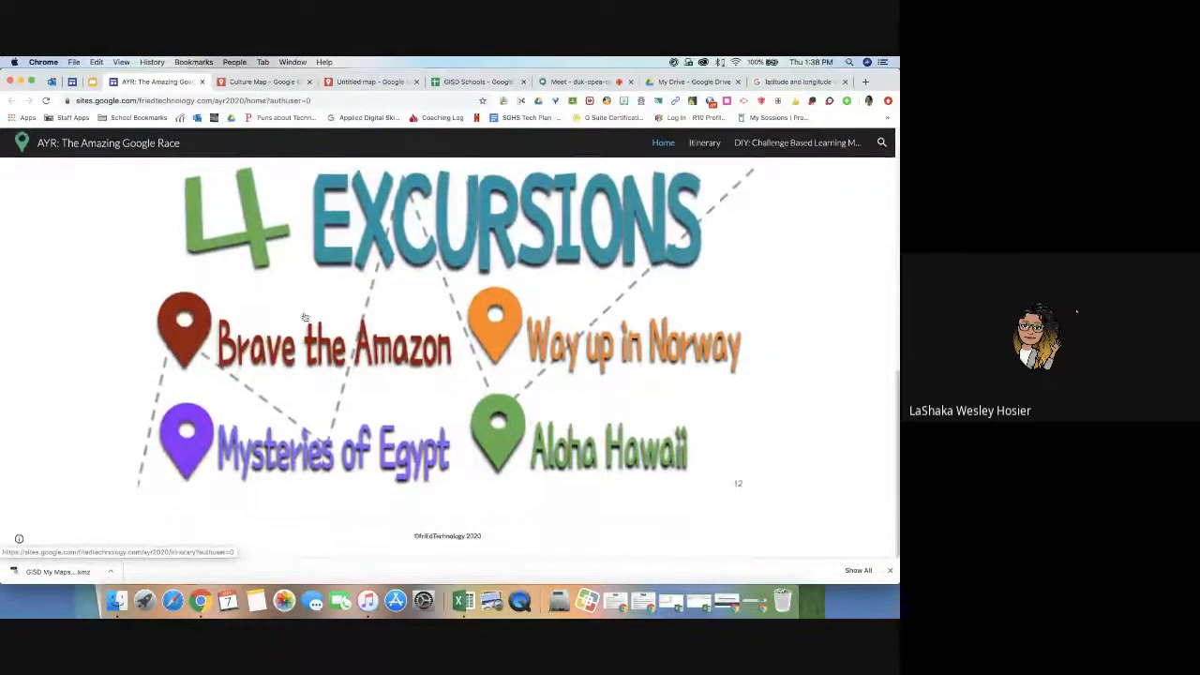
Step: Open the Brave the Amazon excursion and review the skills practiced for each destination on the itinerary
{"action": "left_click", "coordinate": [200, 329]}
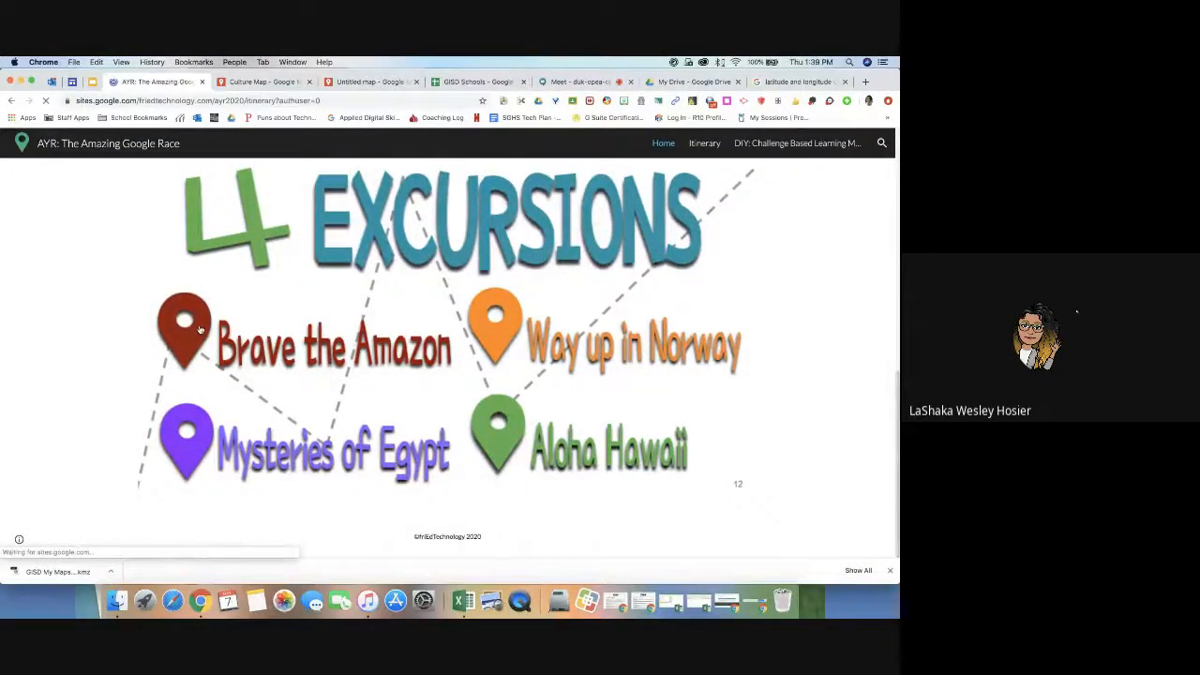
{"action": "scroll", "coordinate": [199, 329], "scroll_direction": "down", "scroll_amount": 3}
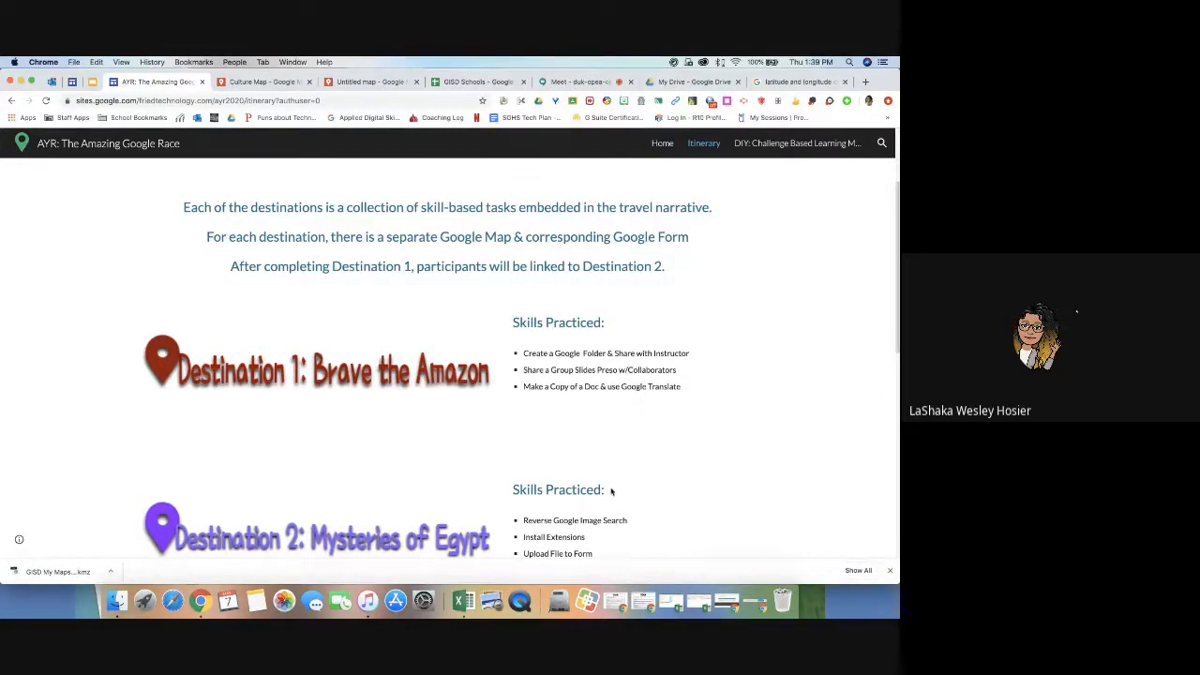
{"action": "scroll", "coordinate": [581, 506], "scroll_direction": "down", "scroll_amount": 10}
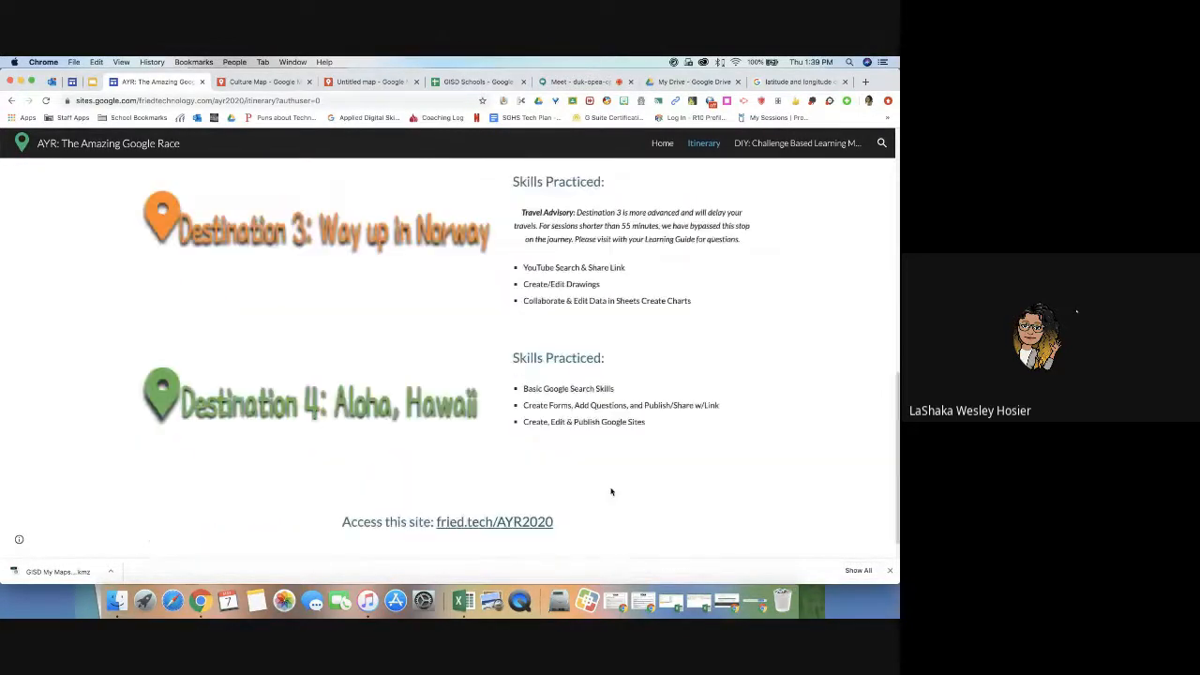
Step: Open the DIY: Challenge Based Learning Maps page and examine its video, resources and example folder of material
{"action": "left_click", "coordinate": [778, 144]}
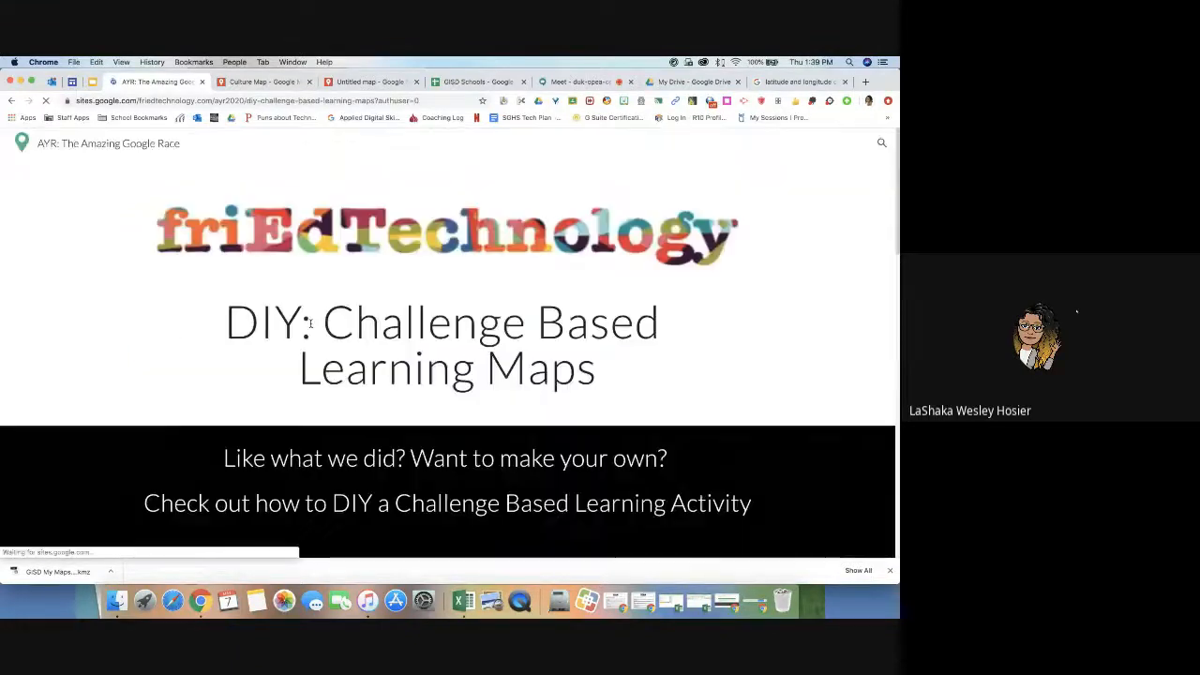
{"action": "scroll", "coordinate": [415, 422], "scroll_direction": "down", "scroll_amount": 5}
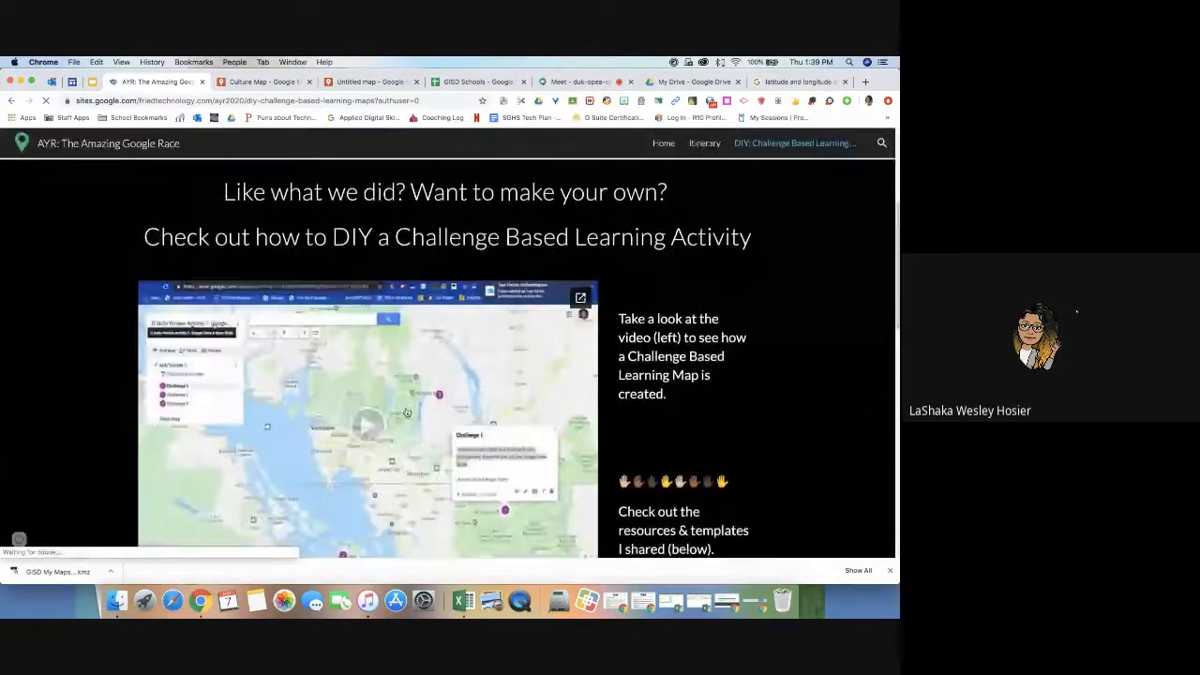
{"action": "scroll", "coordinate": [406, 412], "scroll_direction": "down", "scroll_amount": 2}
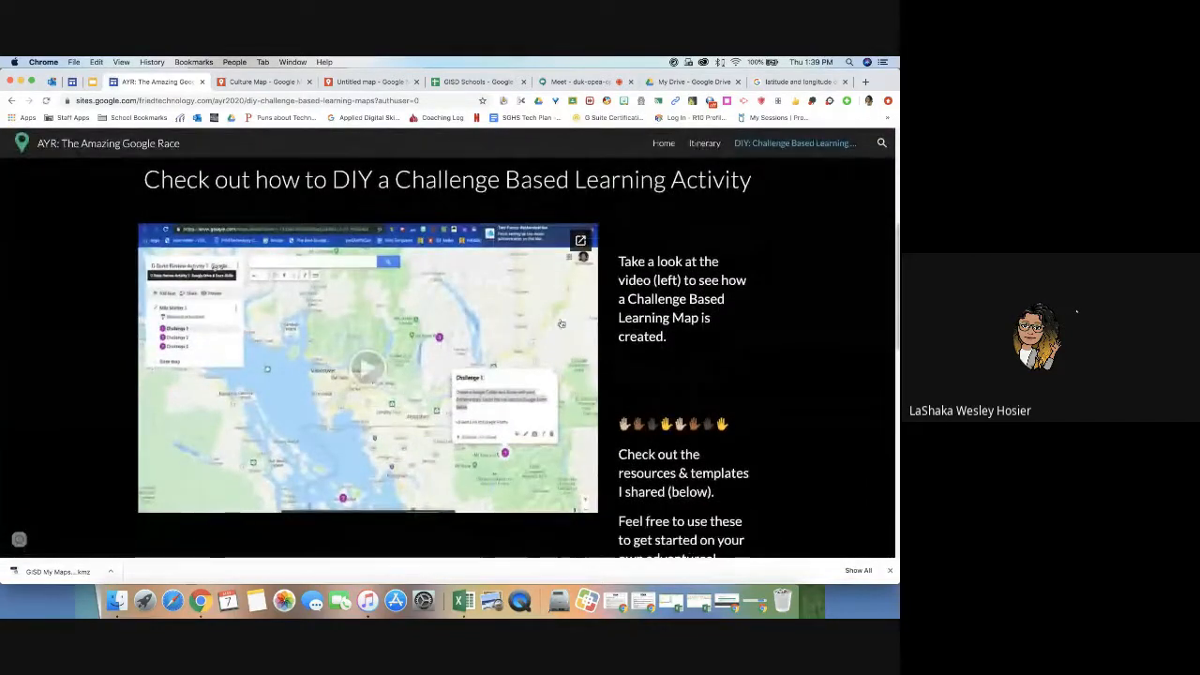
{"action": "scroll", "coordinate": [315, 291], "scroll_direction": "down", "scroll_amount": 4}
{"action": "scroll", "coordinate": [315, 291], "scroll_direction": "down", "scroll_amount": 10}
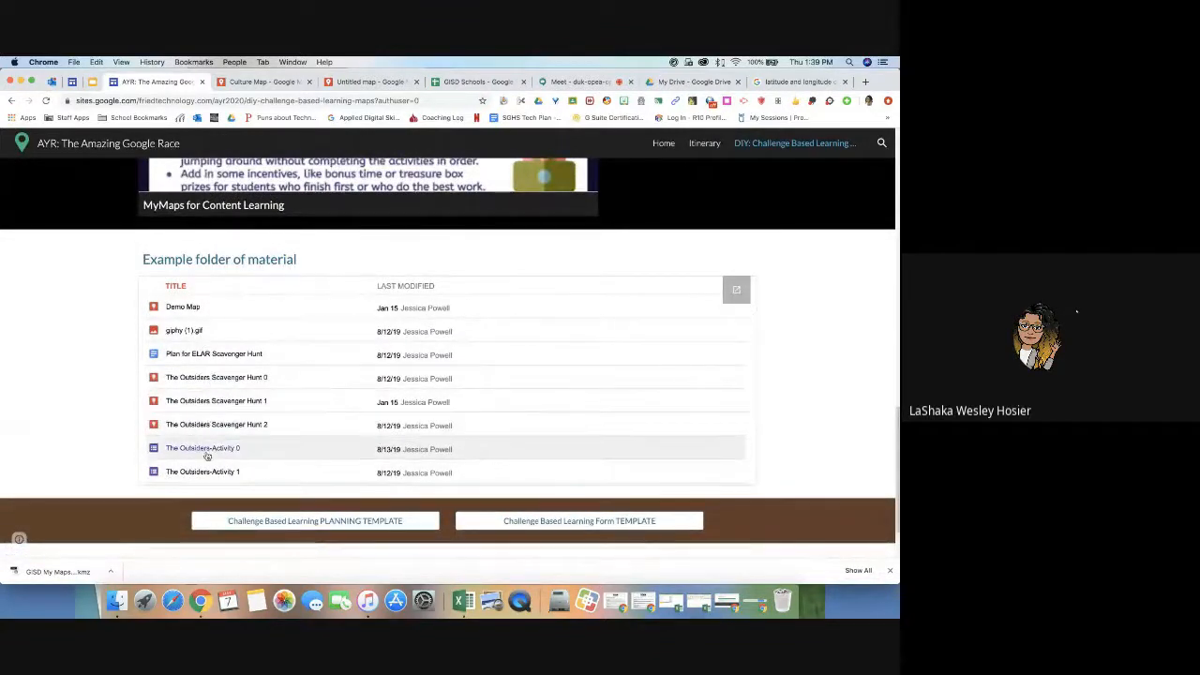
{"action": "scroll", "coordinate": [207, 449], "scroll_direction": "down", "scroll_amount": 2}
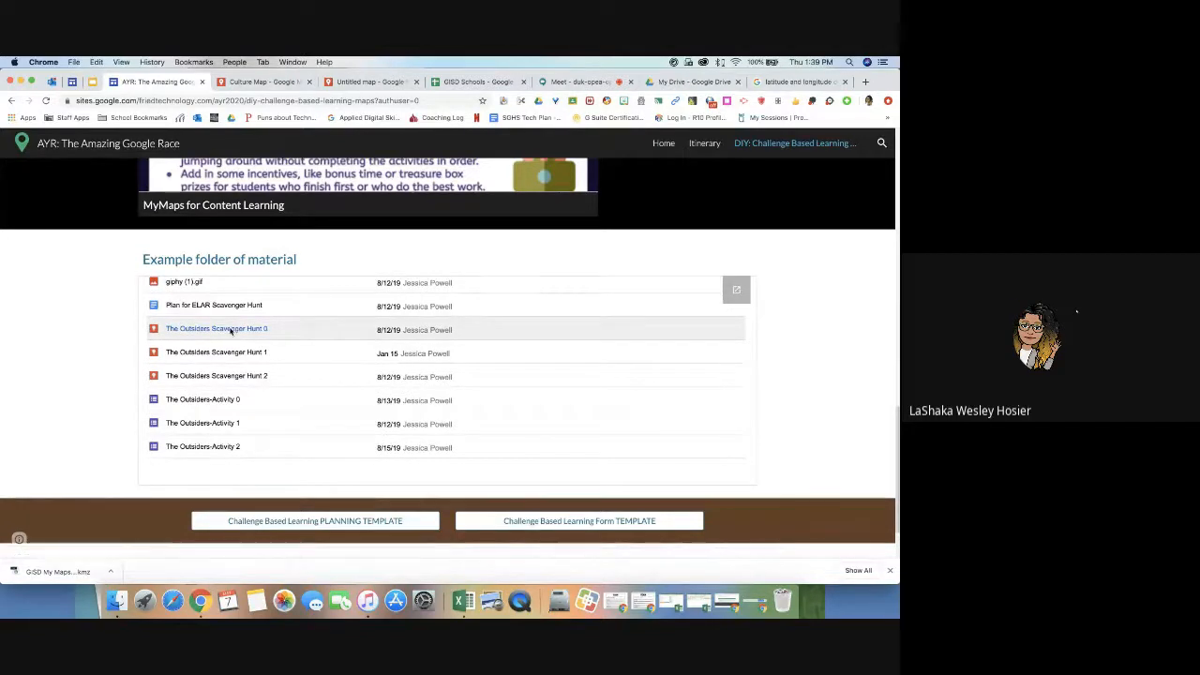
Step: Open The Outsiders Scavenger Hunt 0 map, view its Getting Started point, and follow the form link in the description
{"action": "left_click", "coordinate": [230, 332]}
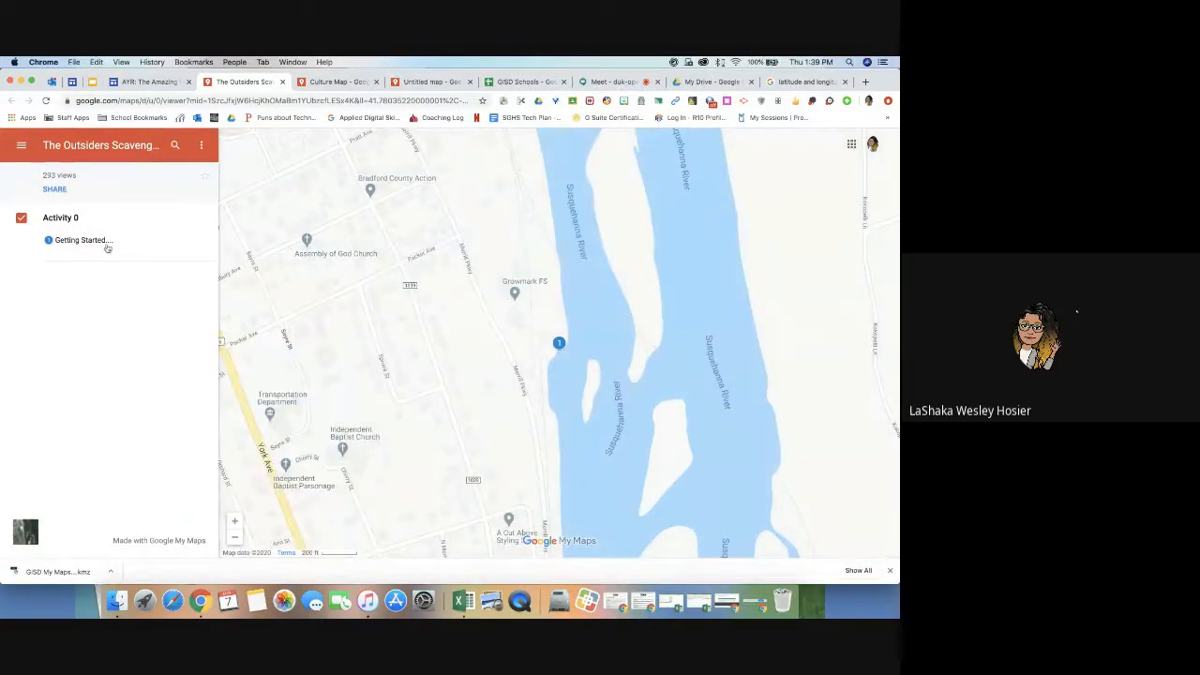
{"action": "left_click", "coordinate": [75, 240]}
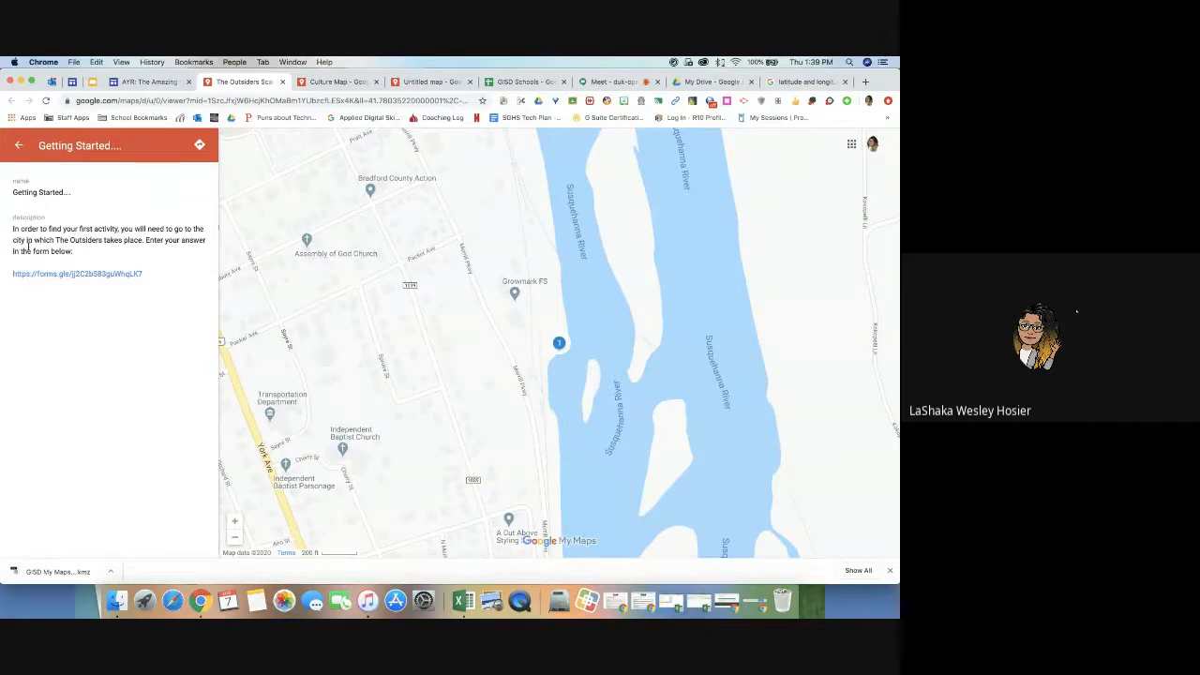
{"action": "left_click", "coordinate": [110, 275]}
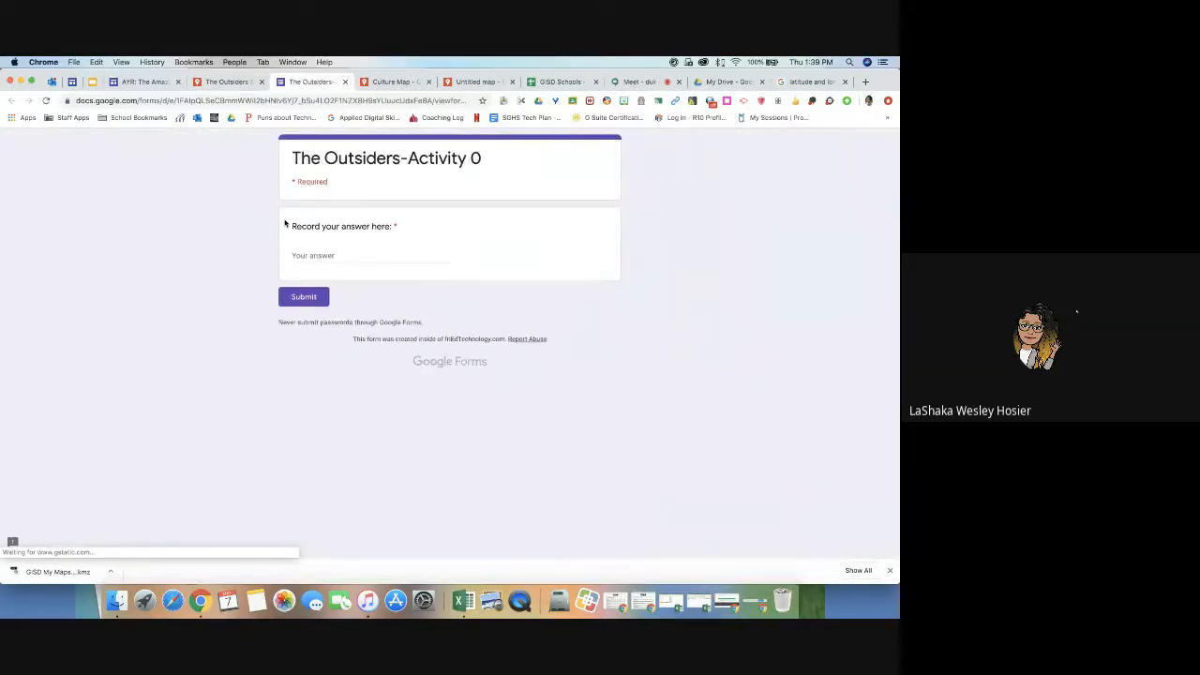
Step: Enter "Dallas" as the answer in The Outsiders-Activity 0 form and try to submit it
{"action": "left_click", "coordinate": [344, 253]}
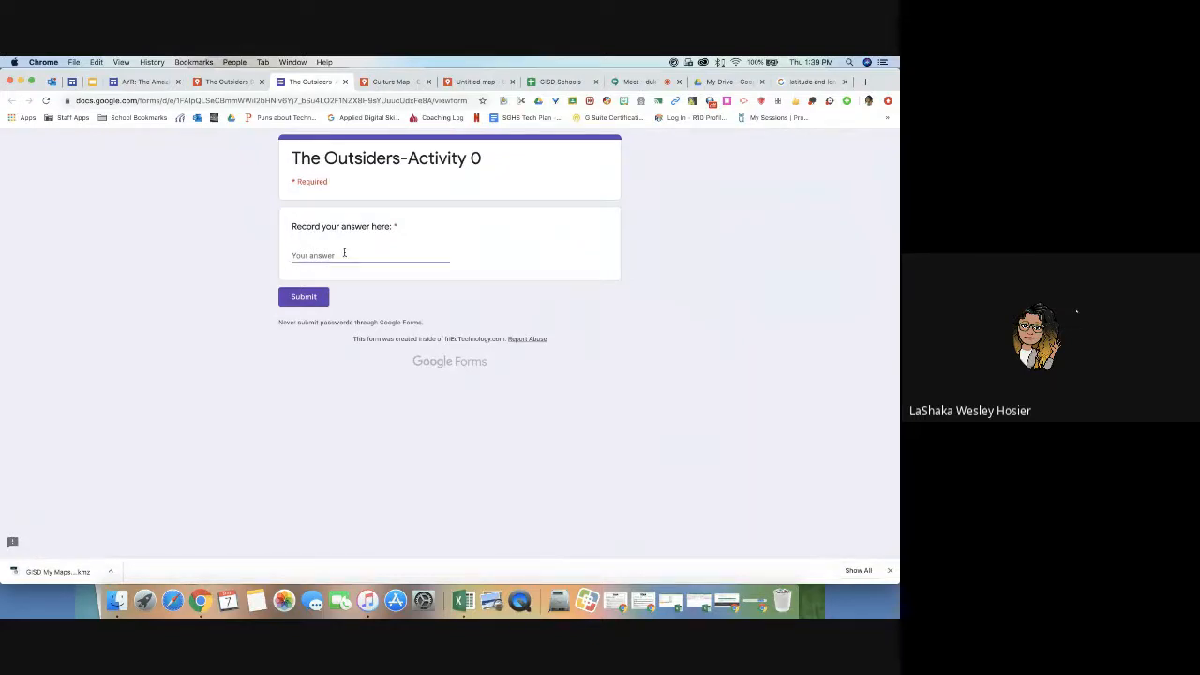
{"action": "type", "text": "Dallas"}
{"action": "left_click", "coordinate": [296, 297]}
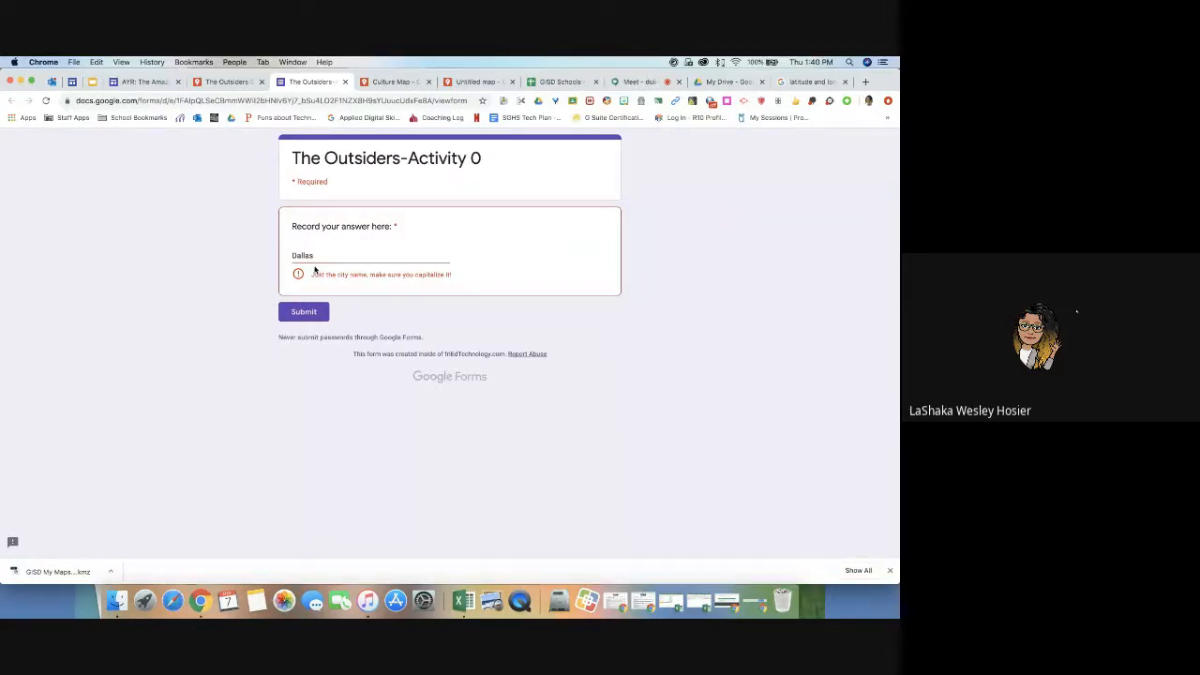
Step: Return to The Outsiders Scavenger Hunt map and leave the Getting Started point's details
{"action": "left_click", "coordinate": [387, 83]}
{"action": "left_click", "coordinate": [224, 82]}
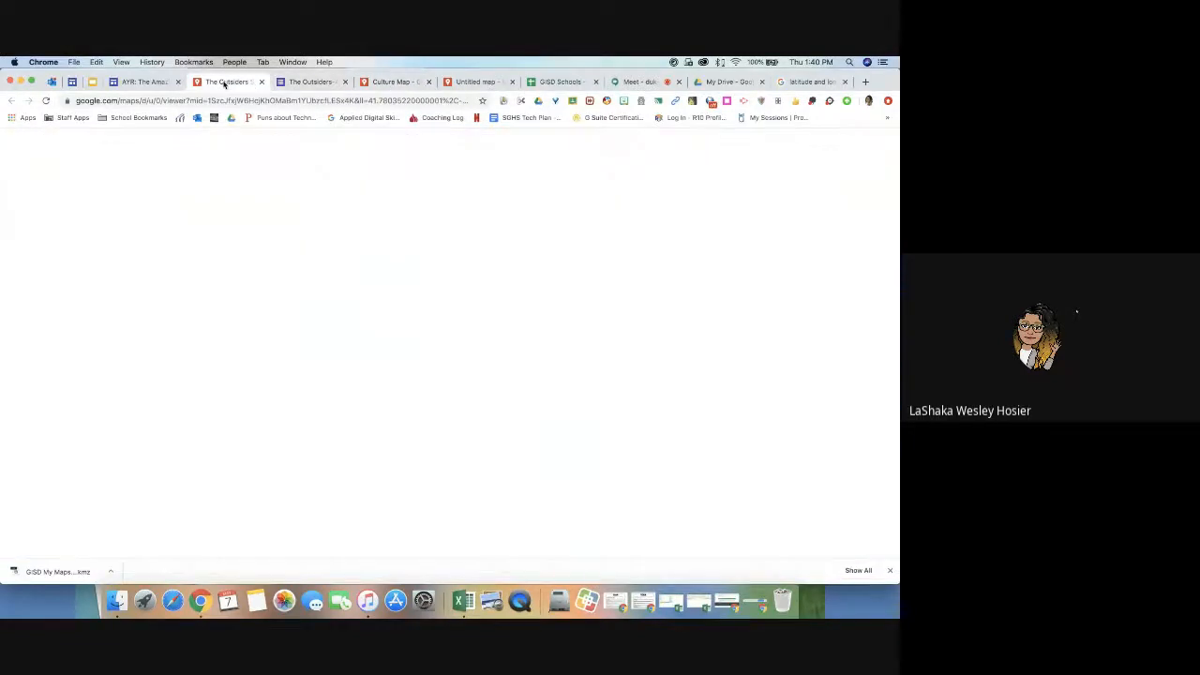
{"action": "left_click", "coordinate": [14, 147]}
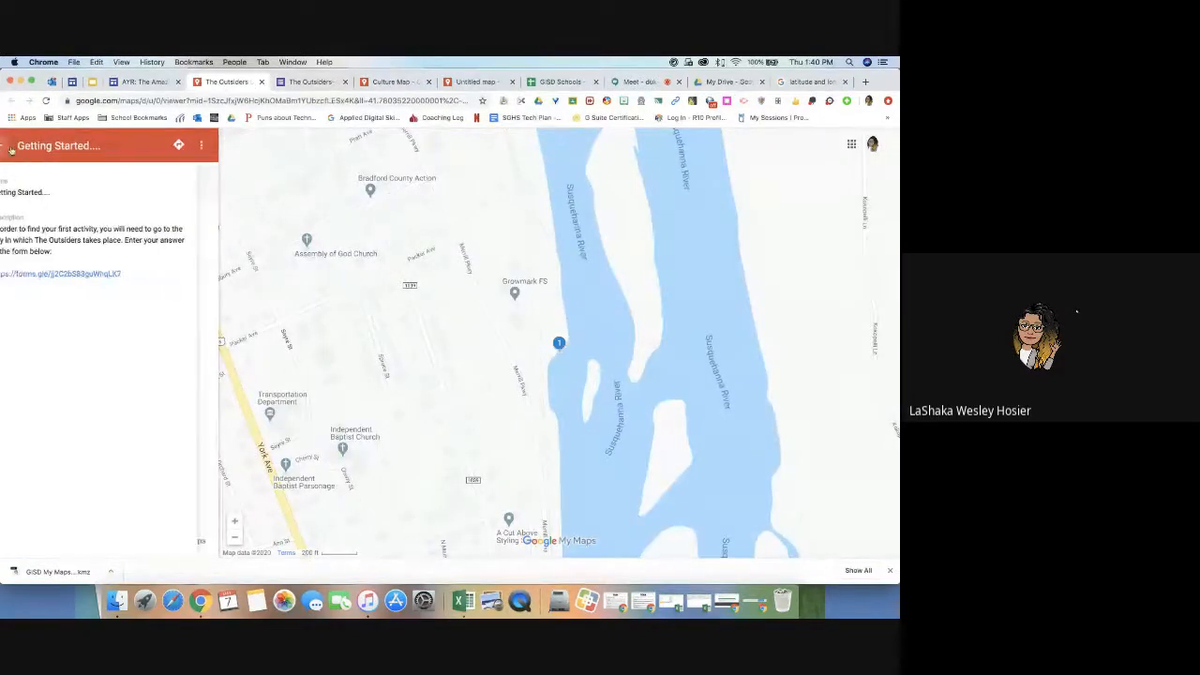
Step: Return to the Amazing Google Race site, open the Challenge Based Learning PLANNING TEMPLATE, and read through its map points and form answers
{"action": "left_click", "coordinate": [150, 82]}
{"action": "scroll", "coordinate": [427, 335], "scroll_direction": "up", "scroll_amount": 5}
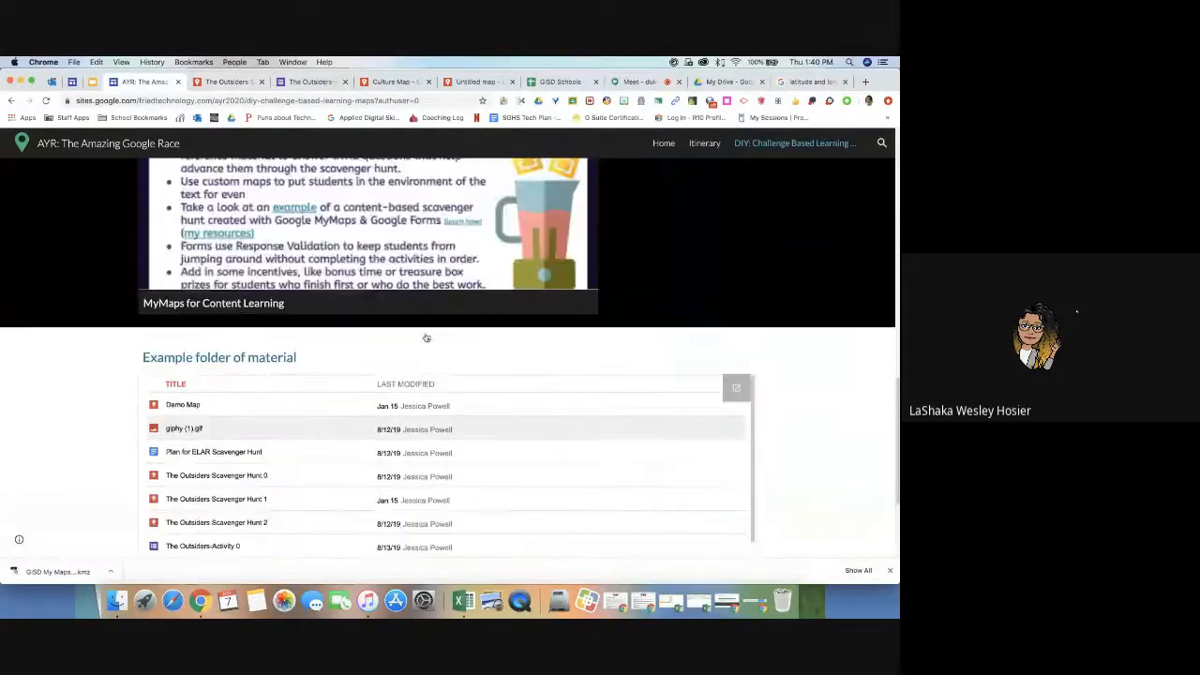
{"action": "scroll", "coordinate": [421, 210], "scroll_direction": "down", "scroll_amount": 5}
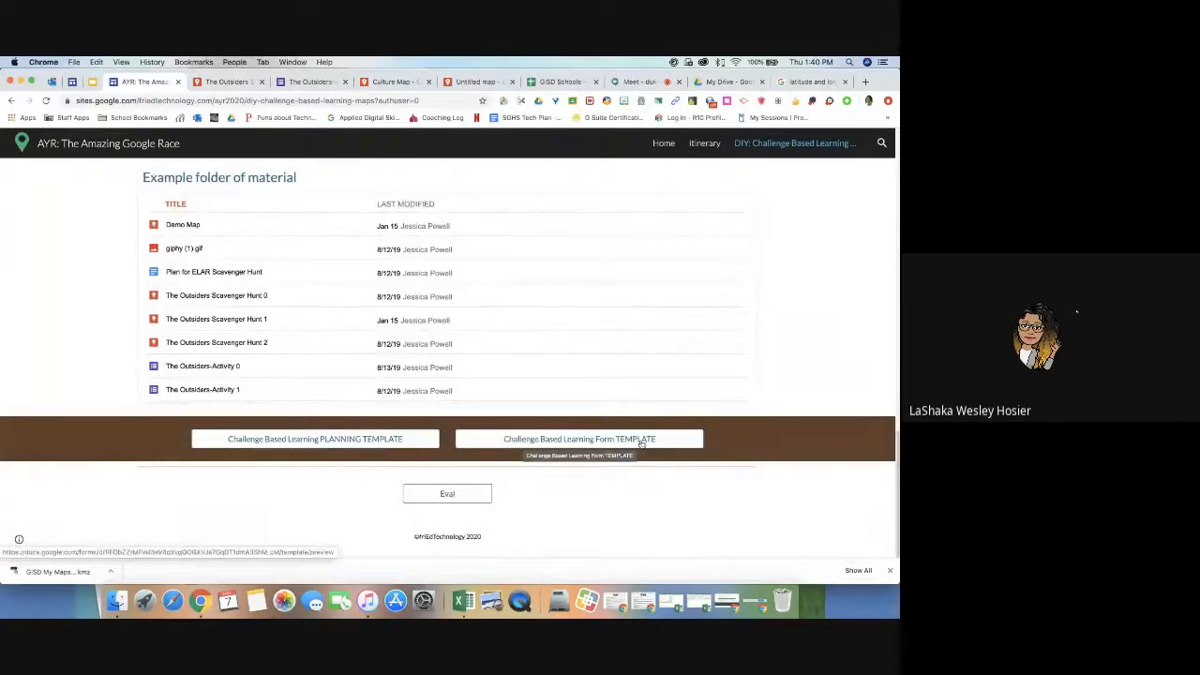
{"action": "left_click", "coordinate": [386, 437]}
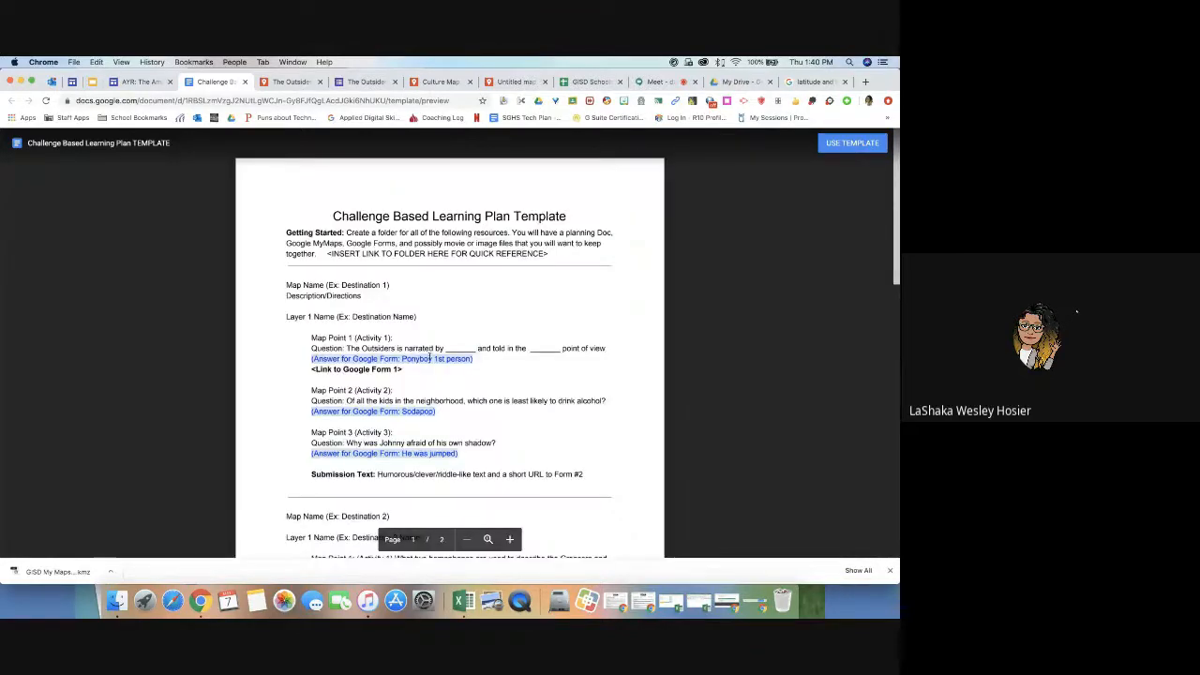
{"action": "scroll", "coordinate": [337, 343], "scroll_direction": "down", "scroll_amount": 1}
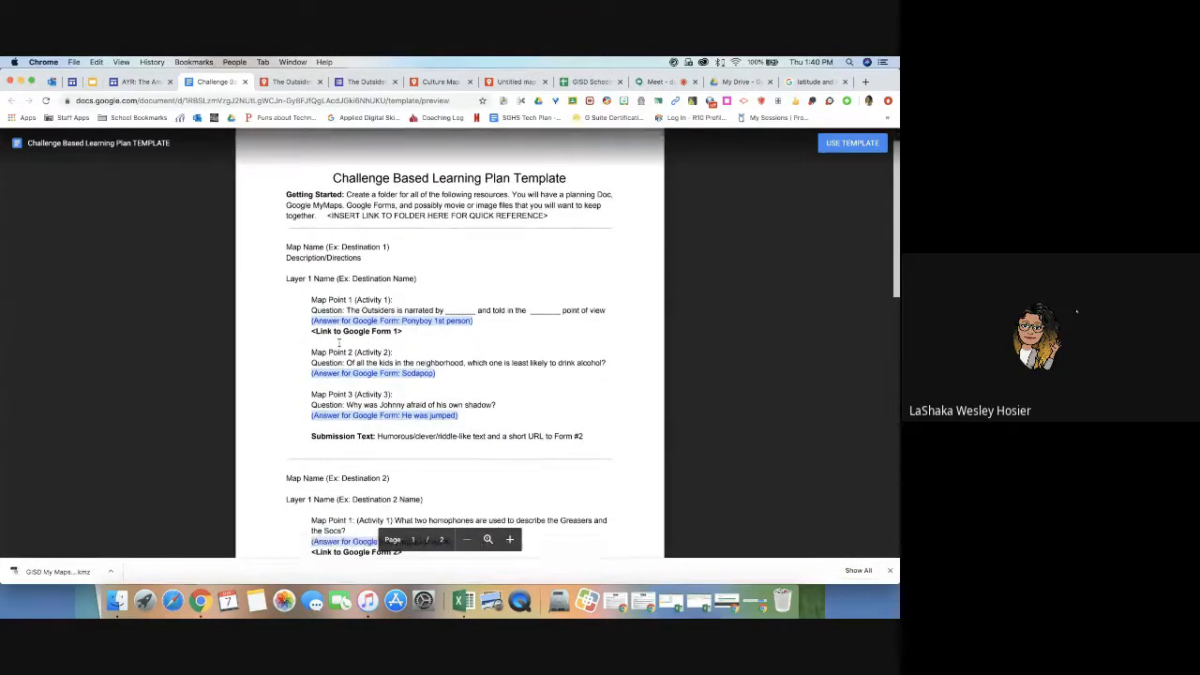
{"action": "scroll", "coordinate": [338, 344], "scroll_direction": "down", "scroll_amount": 1}
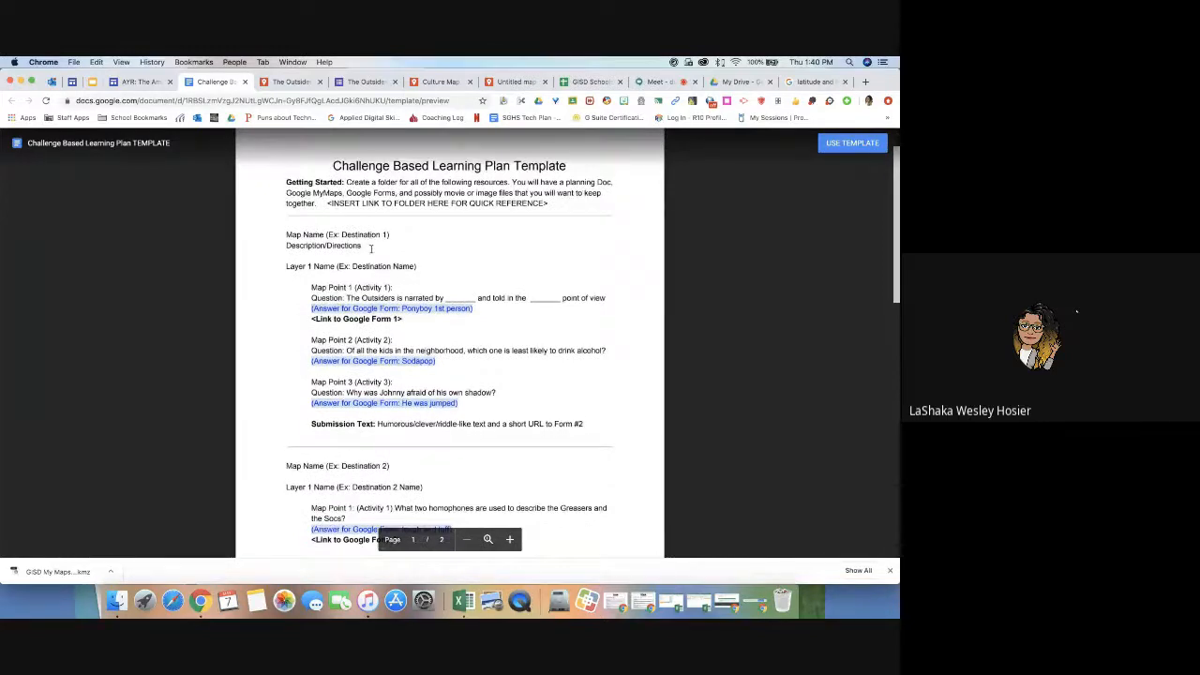
{"action": "scroll", "coordinate": [371, 247], "scroll_direction": "down", "scroll_amount": 5}
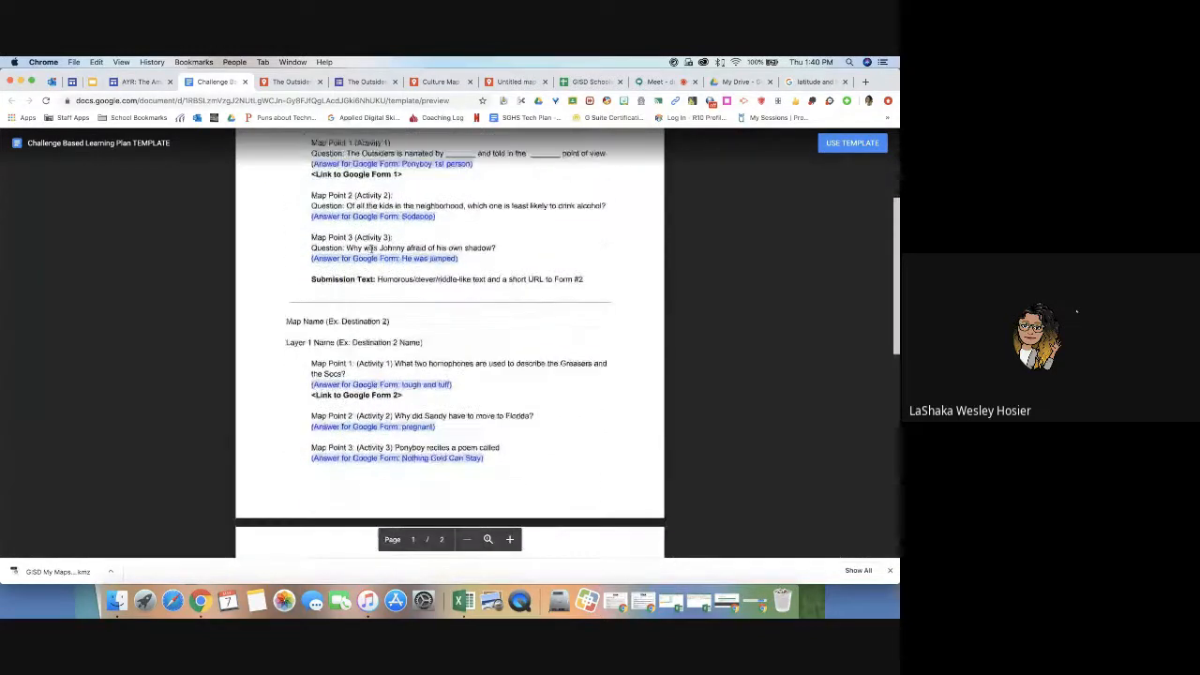
{"action": "scroll", "coordinate": [362, 397], "scroll_direction": "down", "scroll_amount": 2}
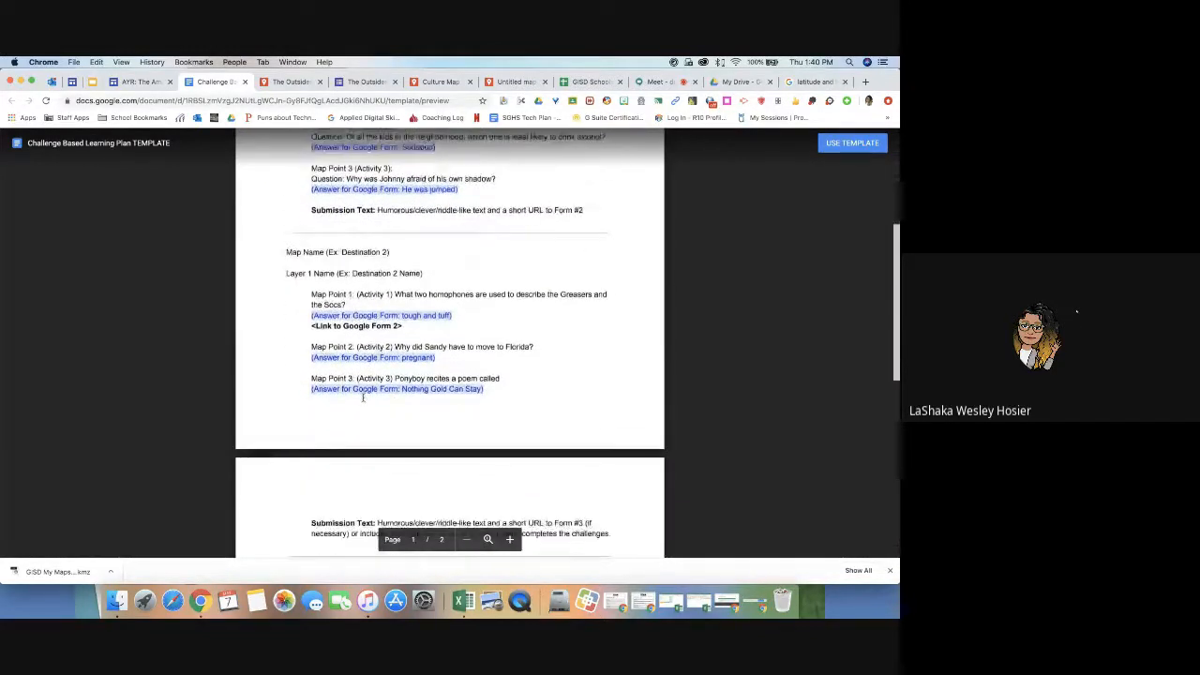
{"action": "scroll", "coordinate": [363, 398], "scroll_direction": "down", "scroll_amount": 10}
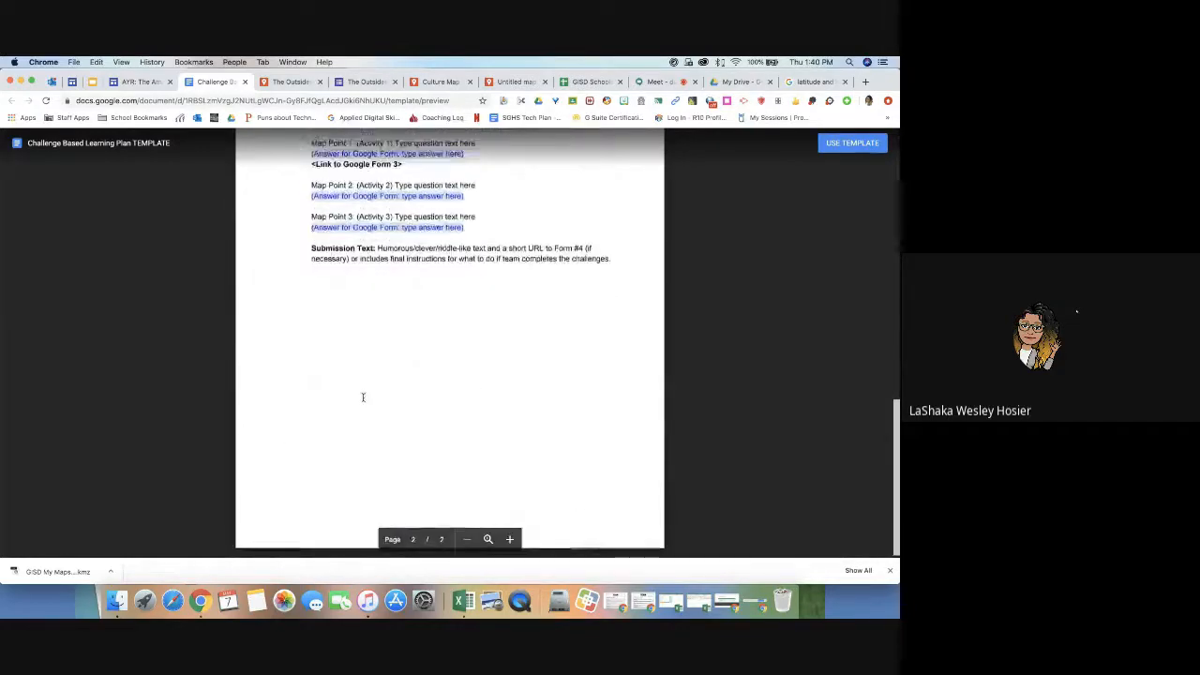
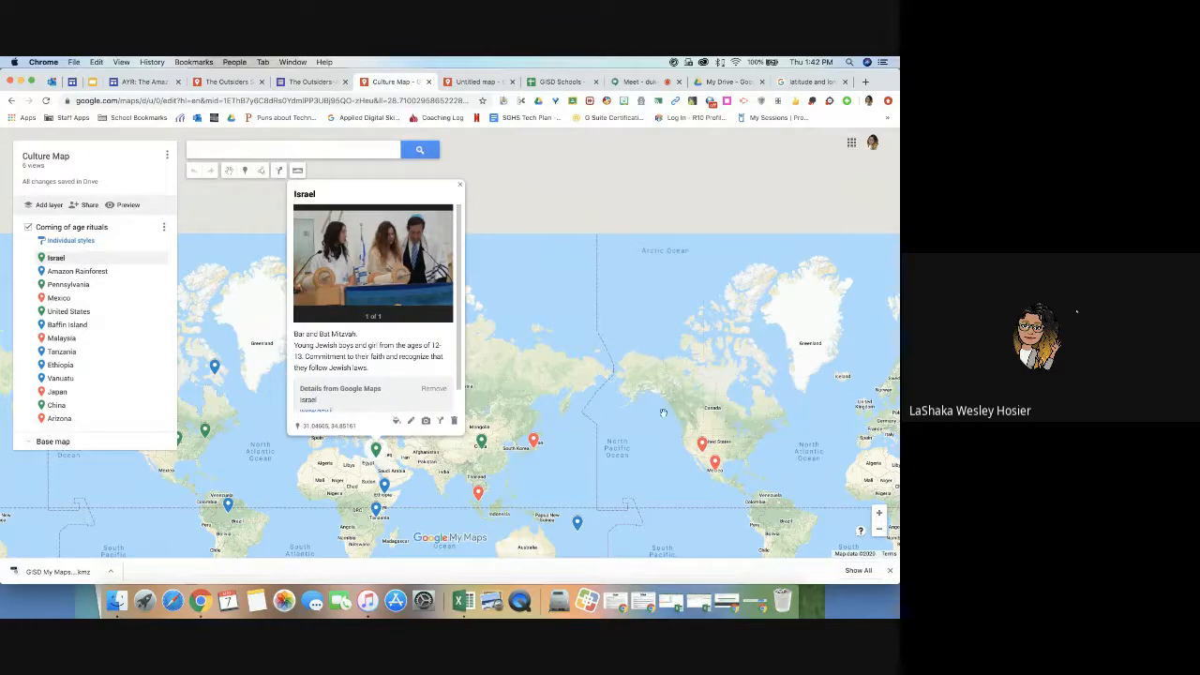
Step: View the details of the Malaysia, Pennsylvania and United States points on the Culture Map and look over the map's options
{"action": "left_click", "coordinate": [478, 497]}
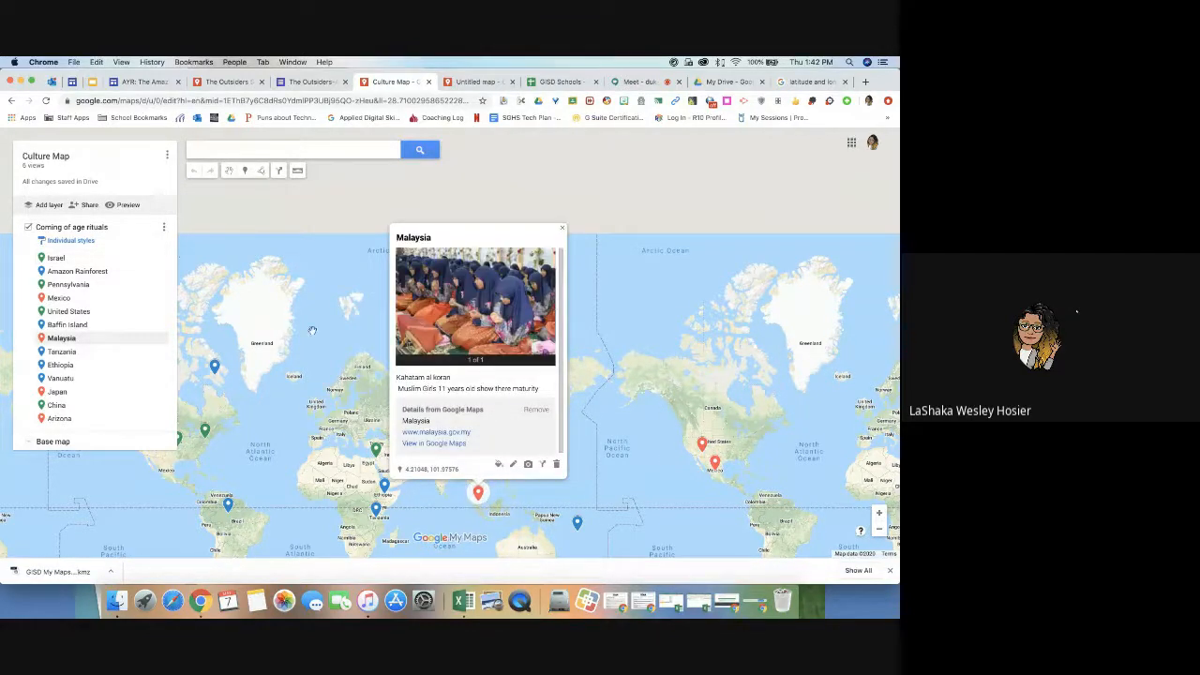
{"action": "left_click", "coordinate": [201, 435]}
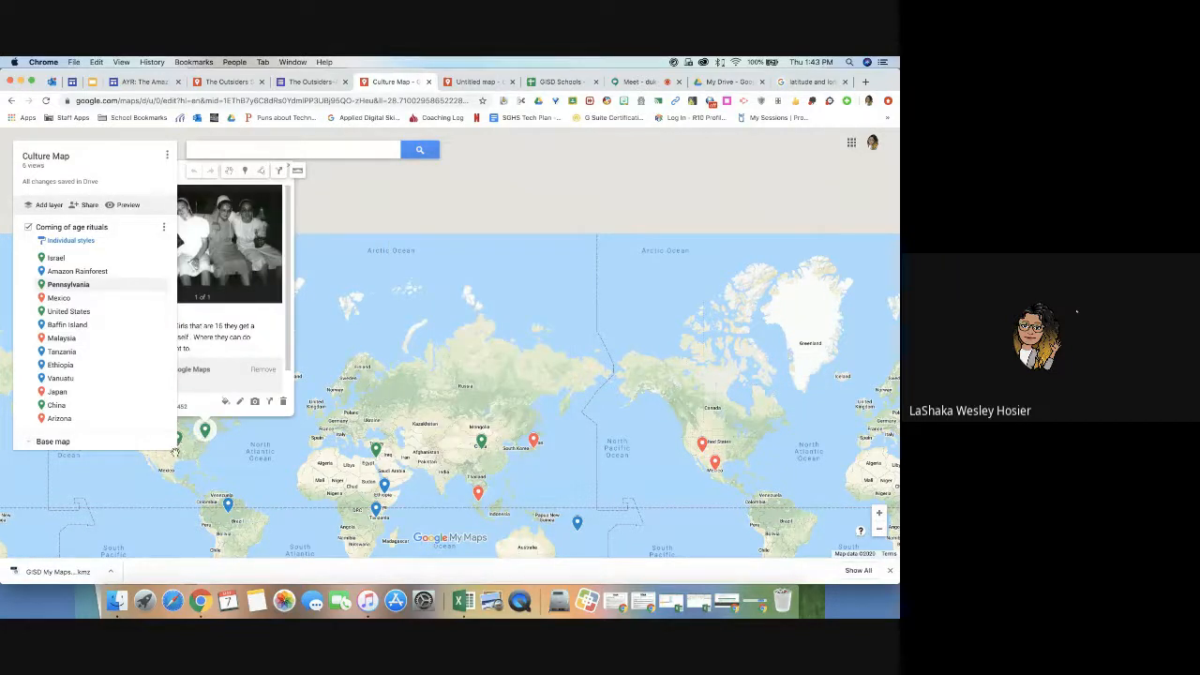
{"action": "left_click", "coordinate": [178, 440]}
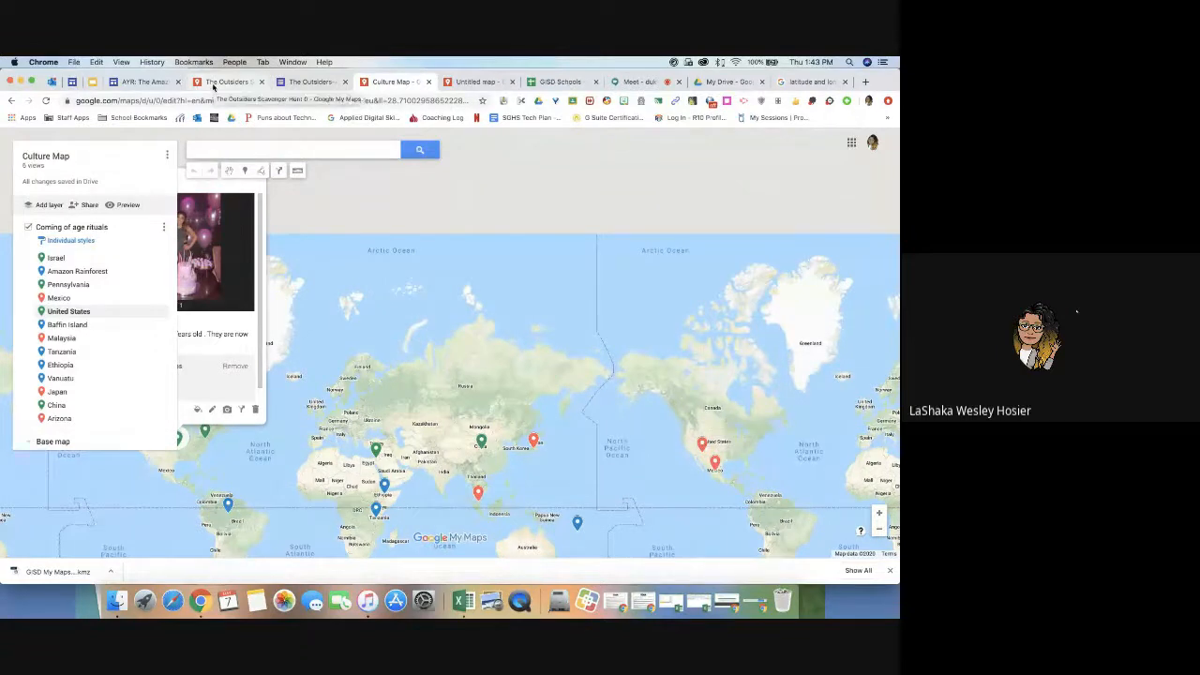
{"action": "left_click", "coordinate": [166, 155]}
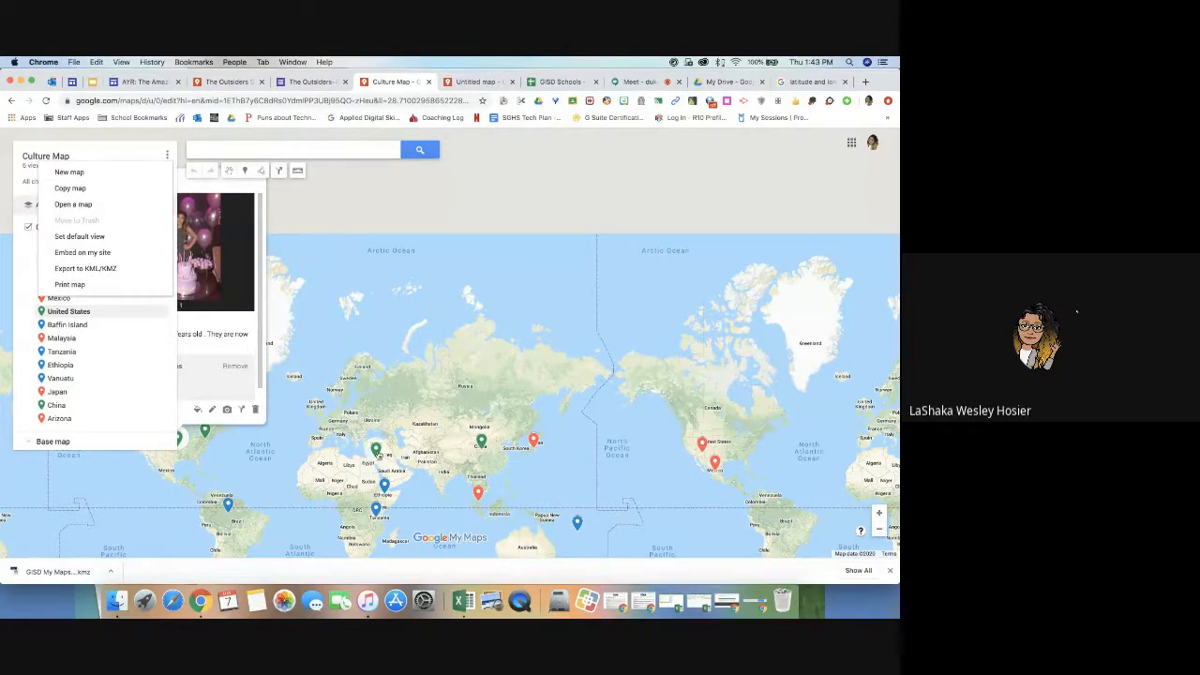
{"action": "left_click", "coordinate": [466, 384]}
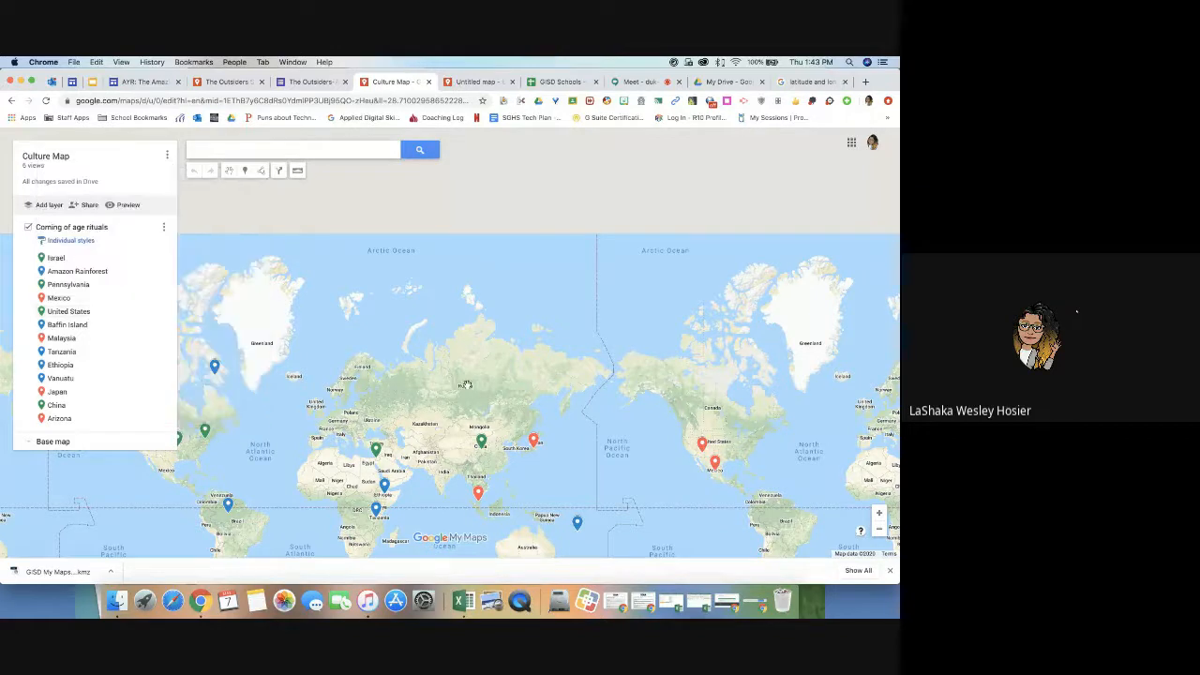
Step: Bring up the Copy map dialog for The Outsiders Scavenger Hunt map, cancel it, and look at The Outsiders-Activity 0 form
{"action": "left_click", "coordinate": [244, 172]}
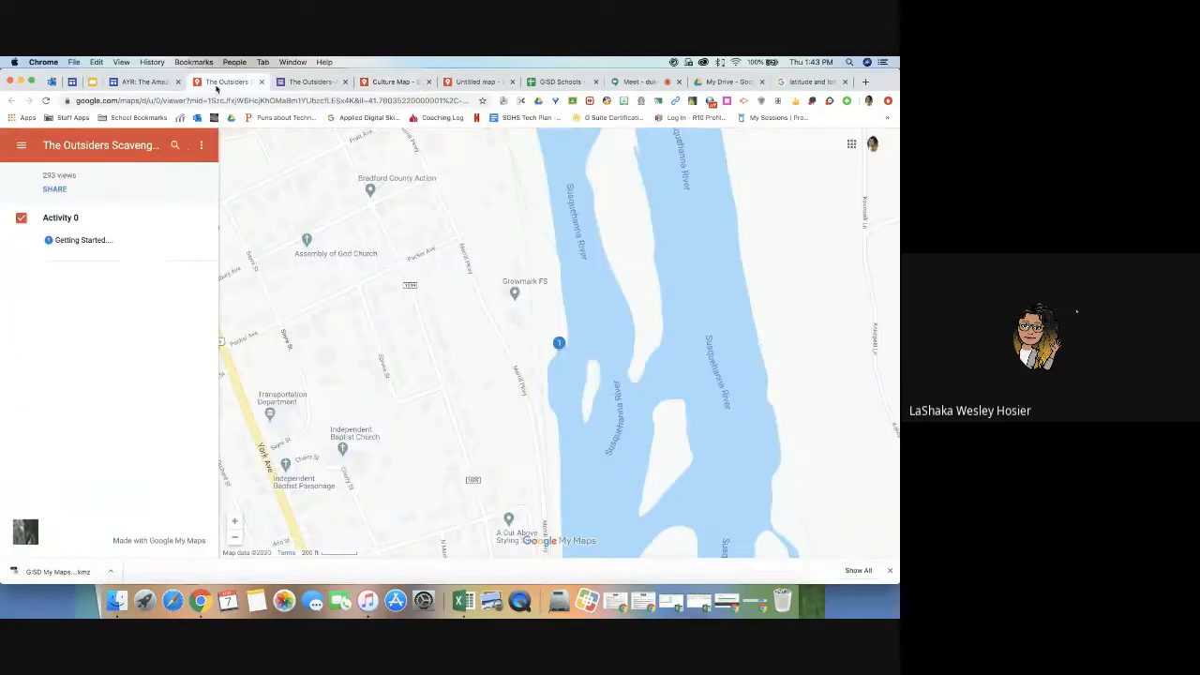
{"action": "left_click", "coordinate": [219, 86]}
{"action": "left_click", "coordinate": [201, 147]}
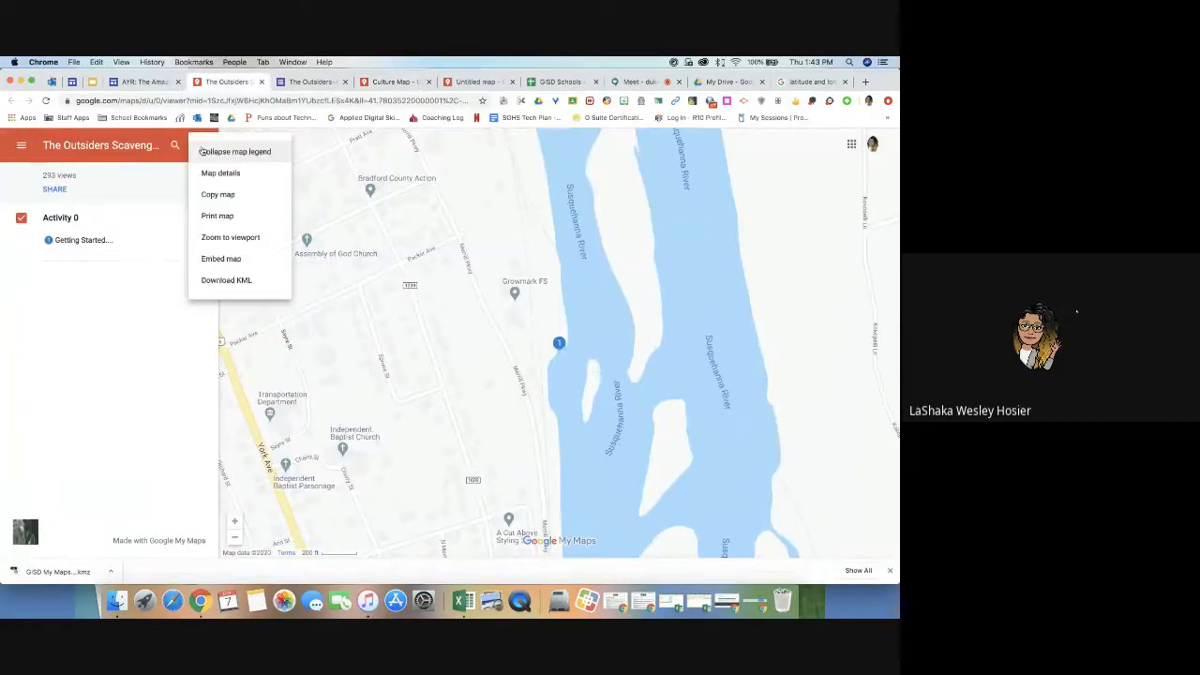
{"action": "left_click", "coordinate": [231, 195]}
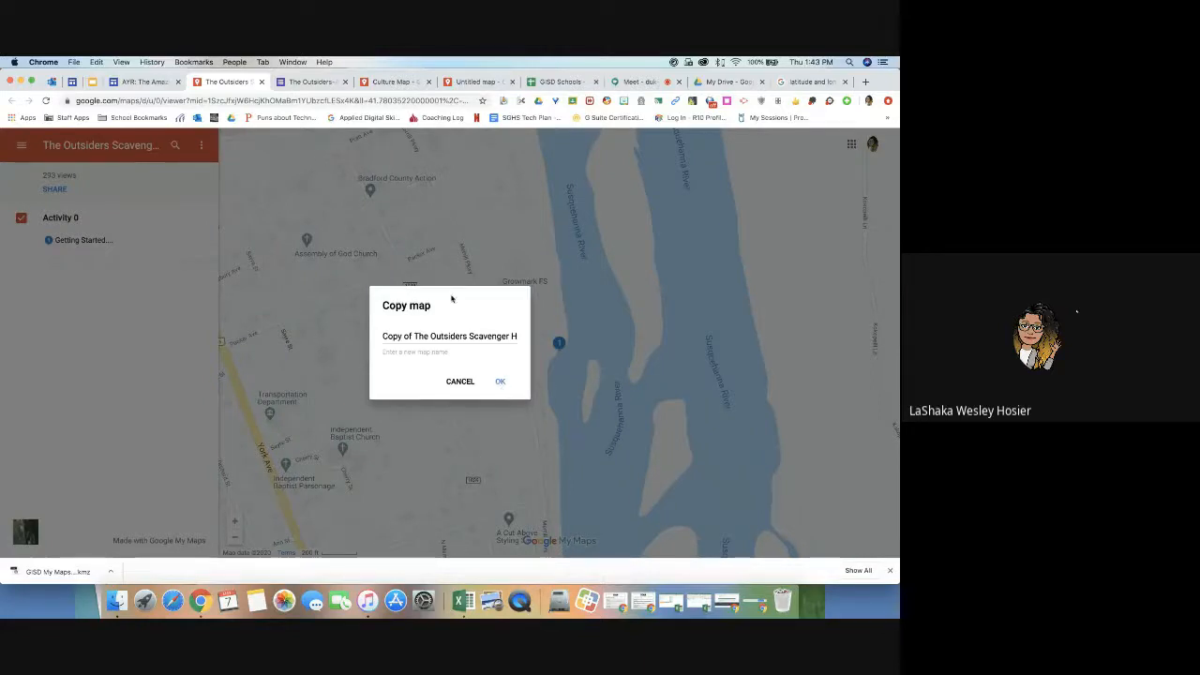
{"action": "left_click", "coordinate": [467, 381]}
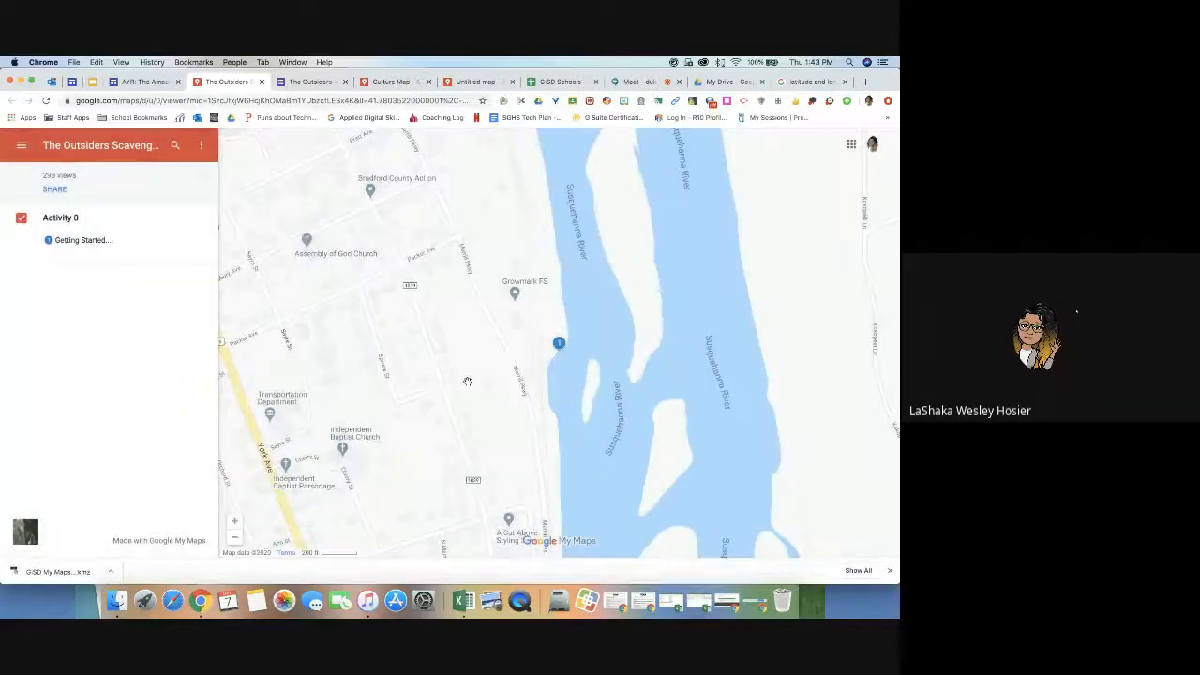
{"action": "left_click", "coordinate": [312, 83]}
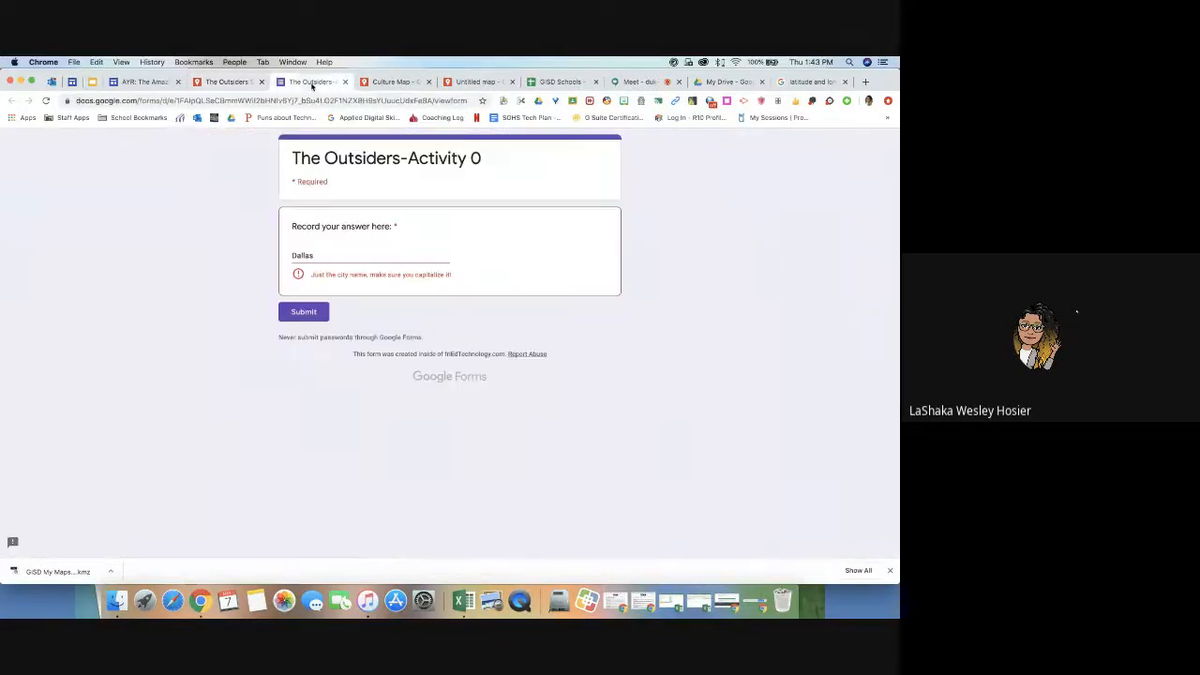
Step: Return to the Culture Map, place a marker on Russia, and title it "Title of Content"
{"action": "left_click", "coordinate": [389, 83]}
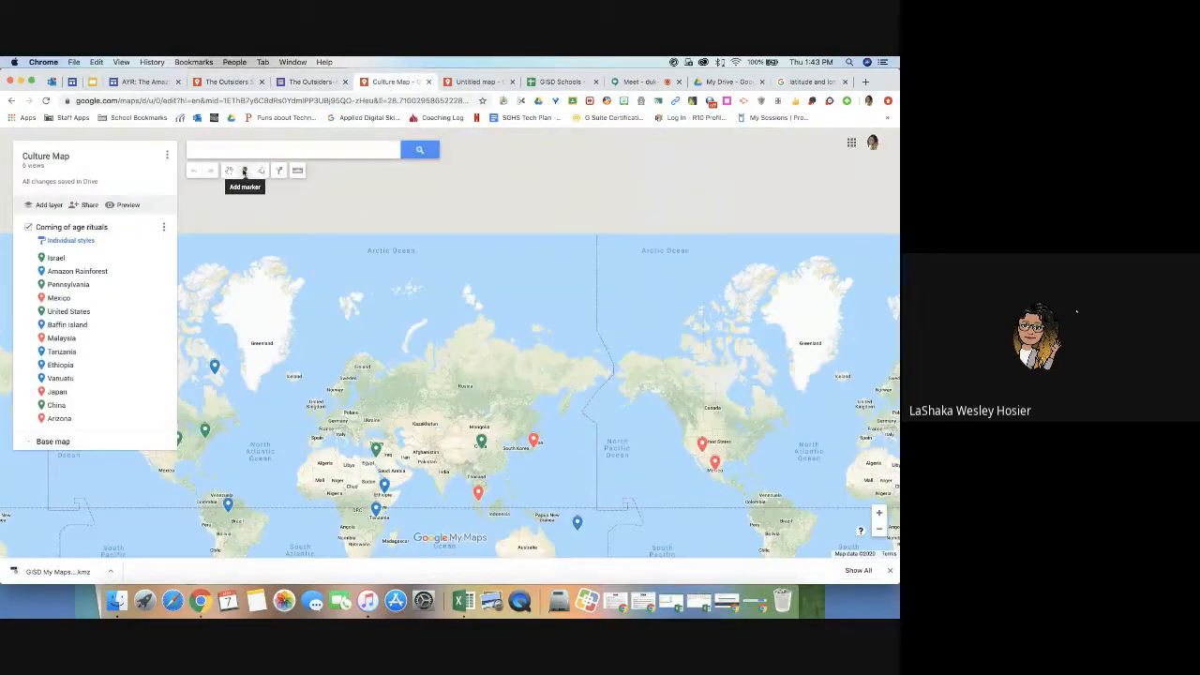
{"action": "left_click", "coordinate": [245, 171]}
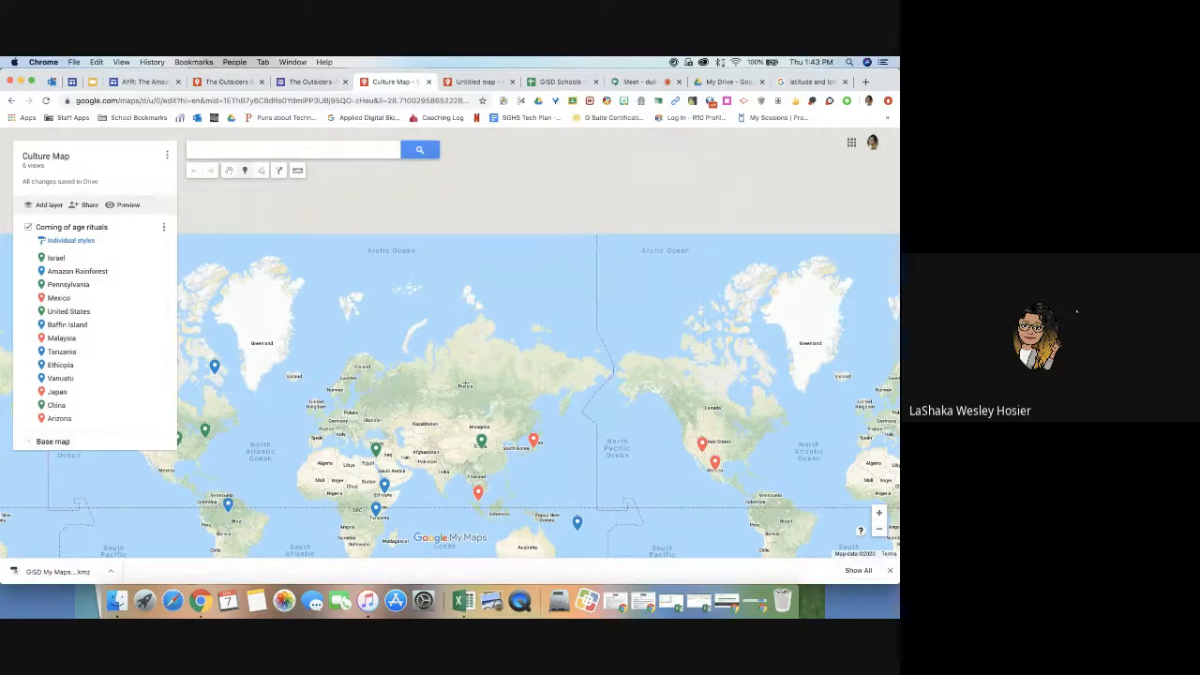
{"action": "left_click", "coordinate": [465, 384]}
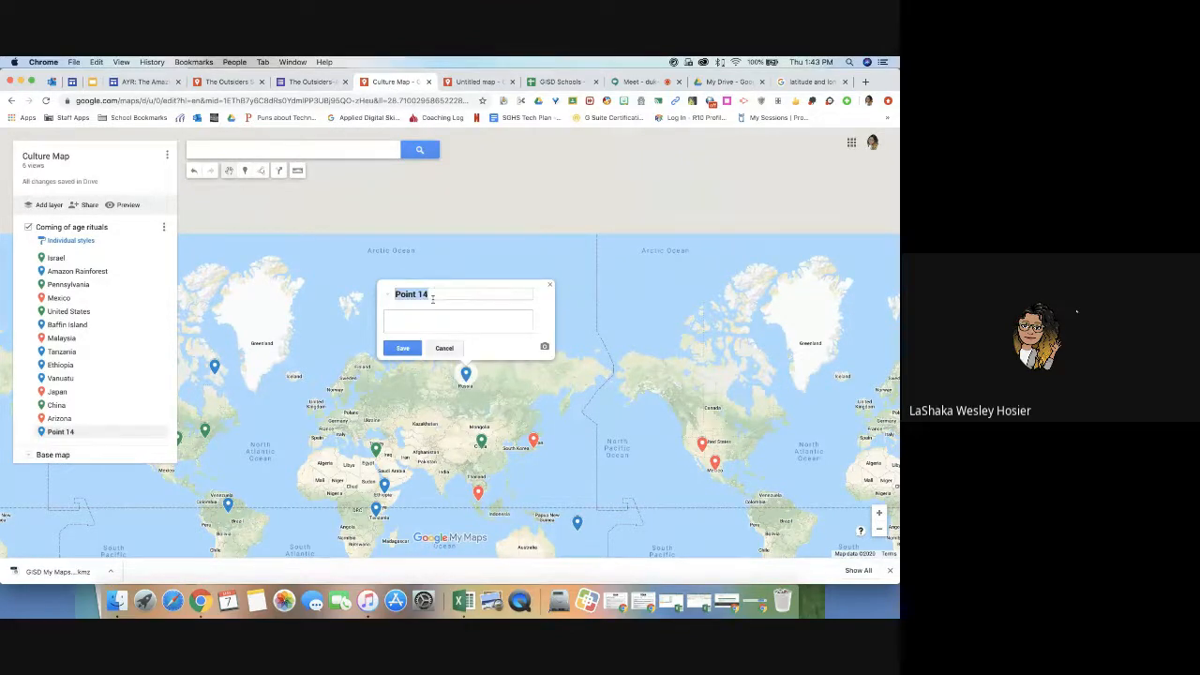
{"action": "type", "text": "Title of"}
{"action": "key", "text": "BackSpace"}
{"action": "type", "text": "Content"}
Step: Describe the new marker as "Please add information about the city and food.", save it, and close its details
{"action": "type", "text": "Please add"}
{"action": "type", "text": " information"}
{"action": "type", "text": " a"}
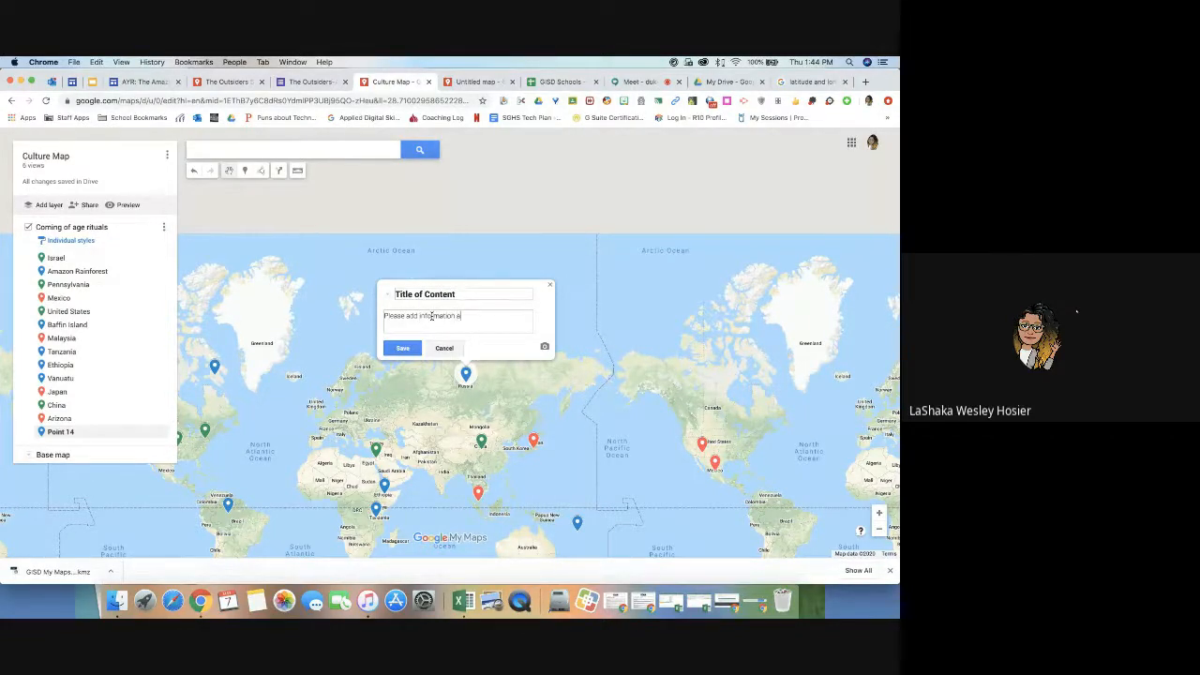
{"action": "type", "text": "bout the c"}
{"action": "type", "text": "ity and"}
{"action": "type", "text": " fod"}
{"action": "type", "text": "d"}
{"action": "type", "text": "."}
{"action": "left_click", "coordinate": [403, 349]}
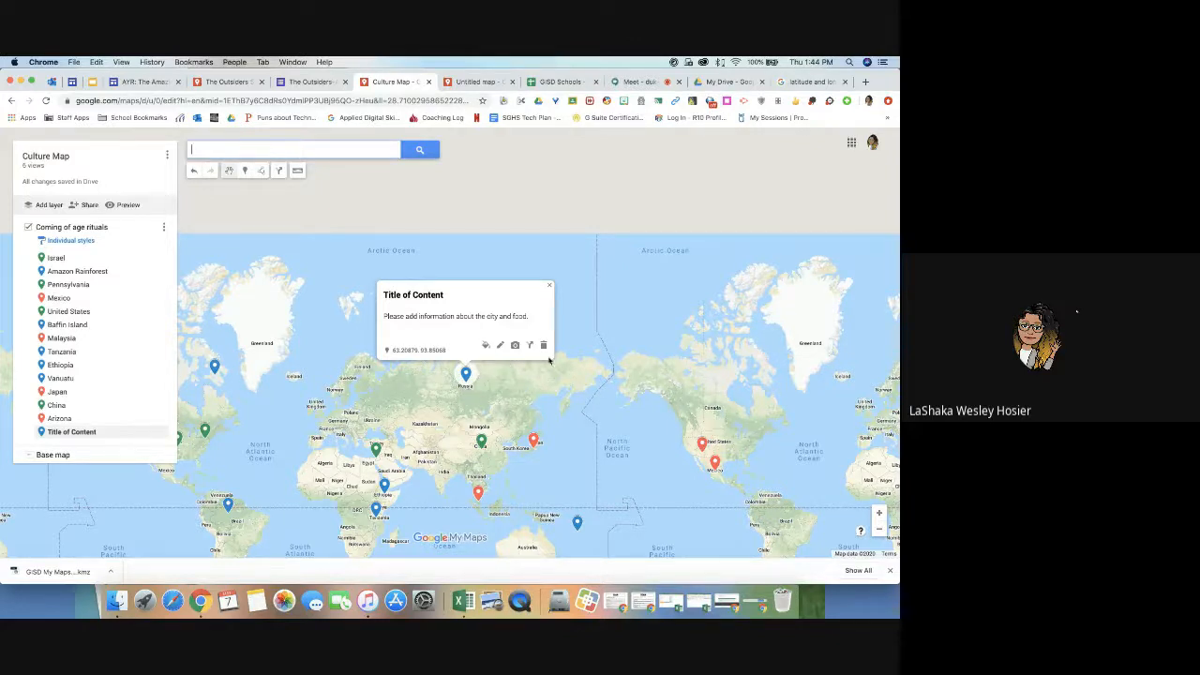
{"action": "left_click", "coordinate": [549, 285]}
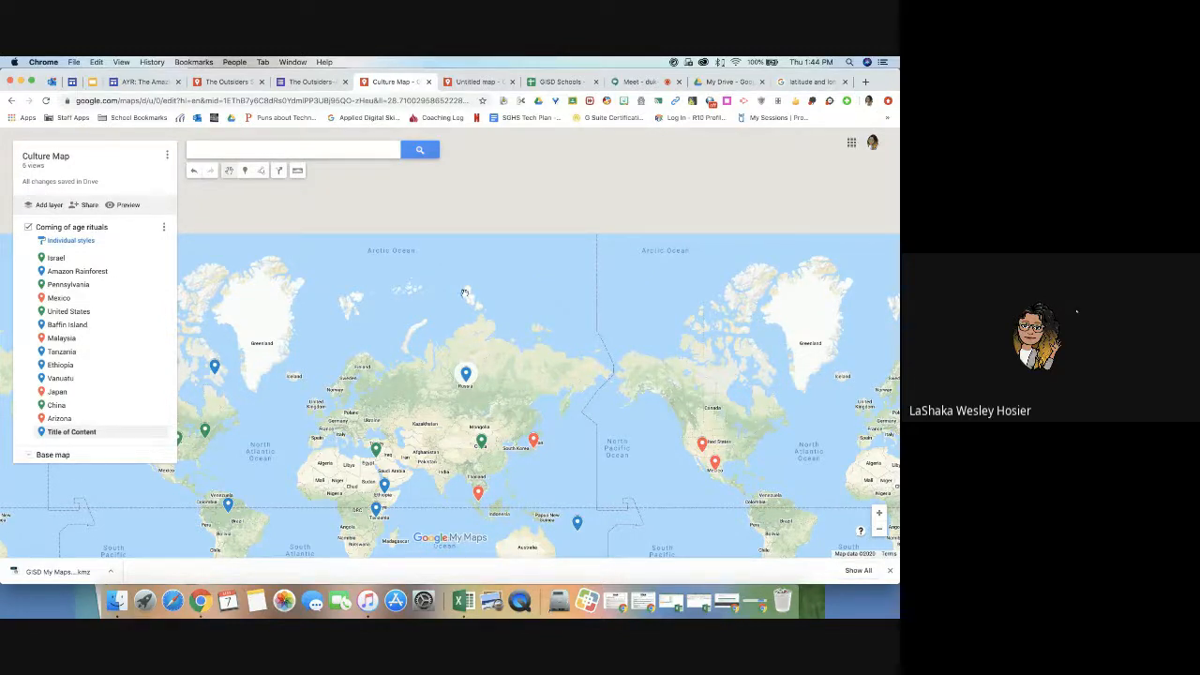
Step: Open the Google Teacher Podcast link from the Lesson Plans Ideas slide, read through the article's My Maps activity ideas, and close it
{"action": "left_click", "coordinate": [92, 84]}
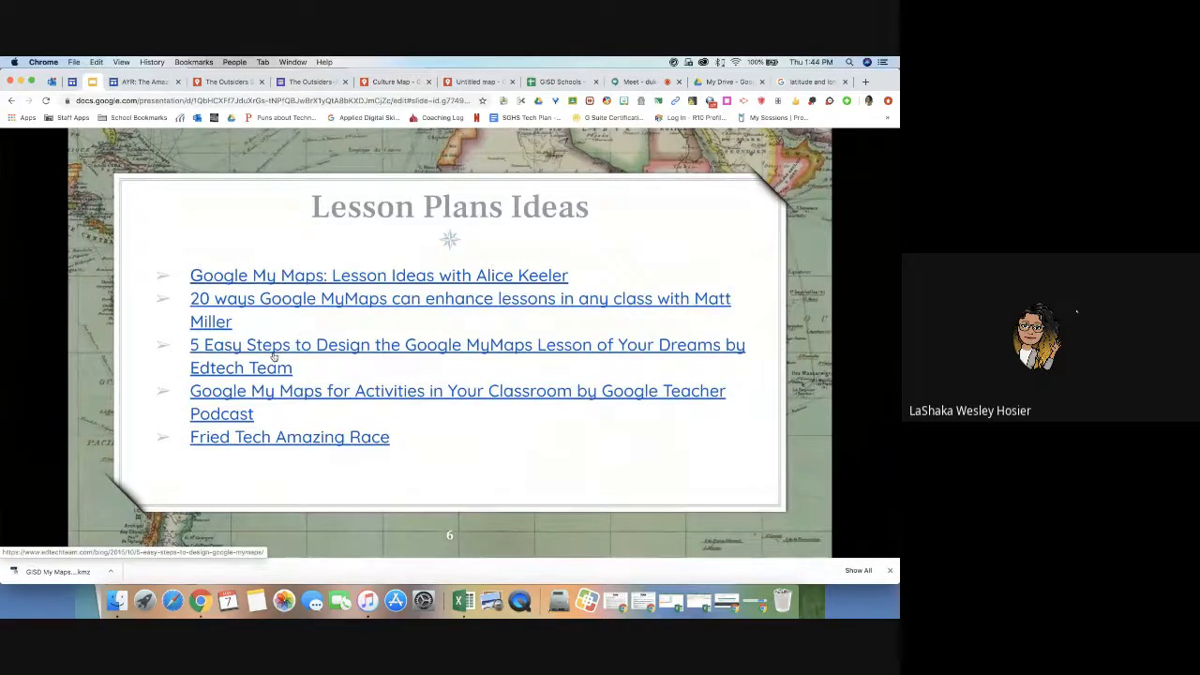
{"action": "left_click", "coordinate": [254, 394]}
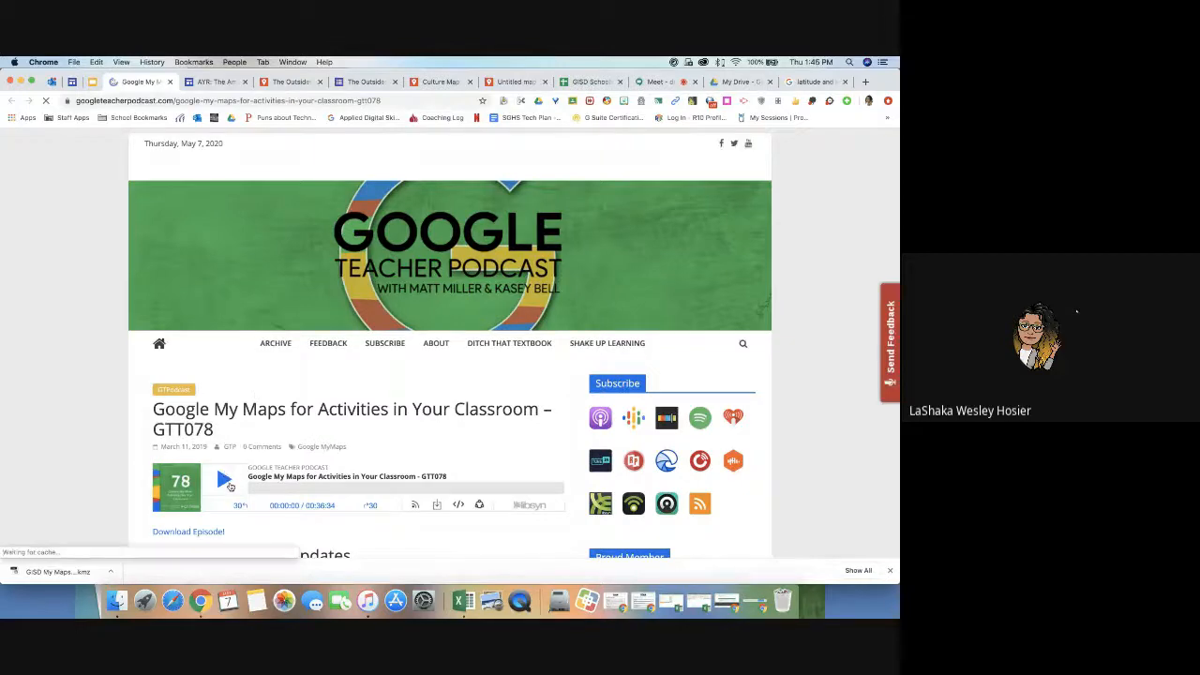
{"action": "scroll", "coordinate": [231, 487], "scroll_direction": "down", "scroll_amount": 1}
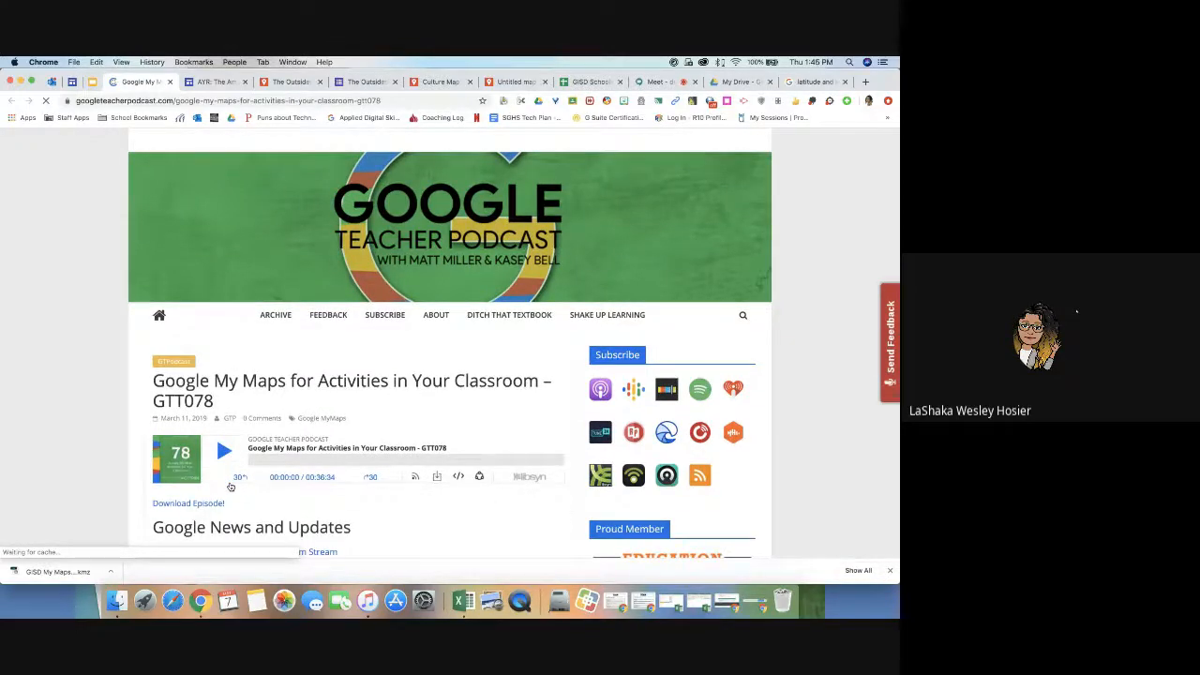
{"action": "scroll", "coordinate": [230, 486], "scroll_direction": "down", "scroll_amount": 3}
{"action": "scroll", "coordinate": [230, 486], "scroll_direction": "down", "scroll_amount": 8}
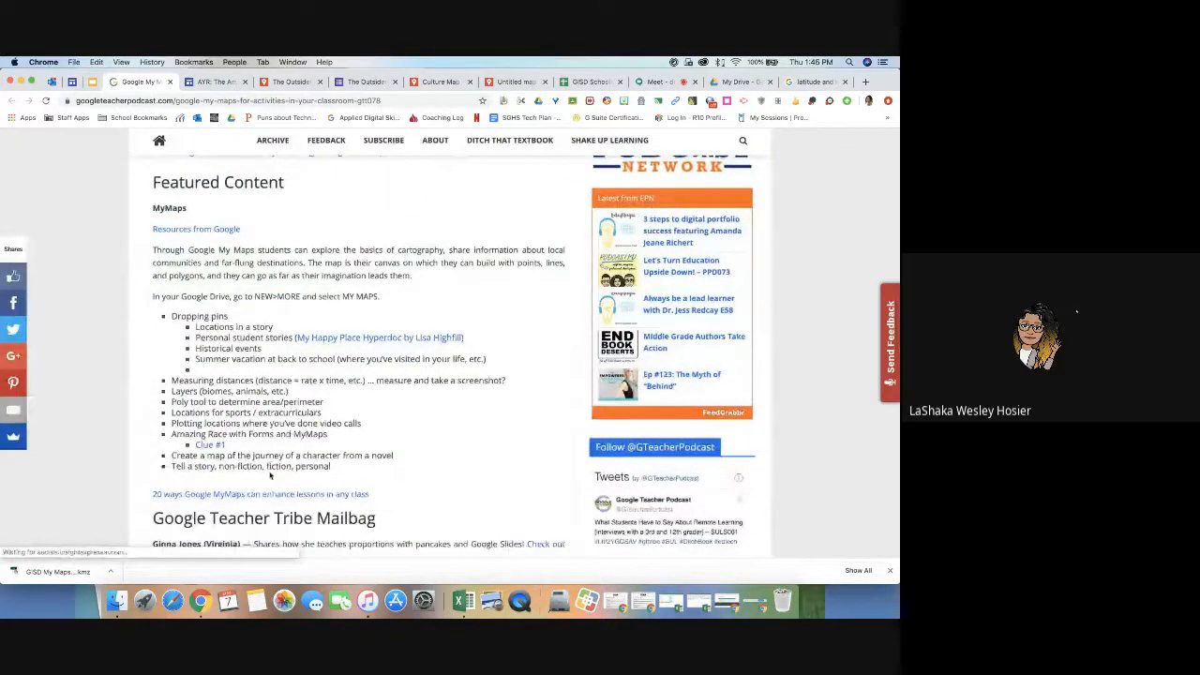
{"action": "scroll", "coordinate": [270, 475], "scroll_direction": "down", "scroll_amount": 1}
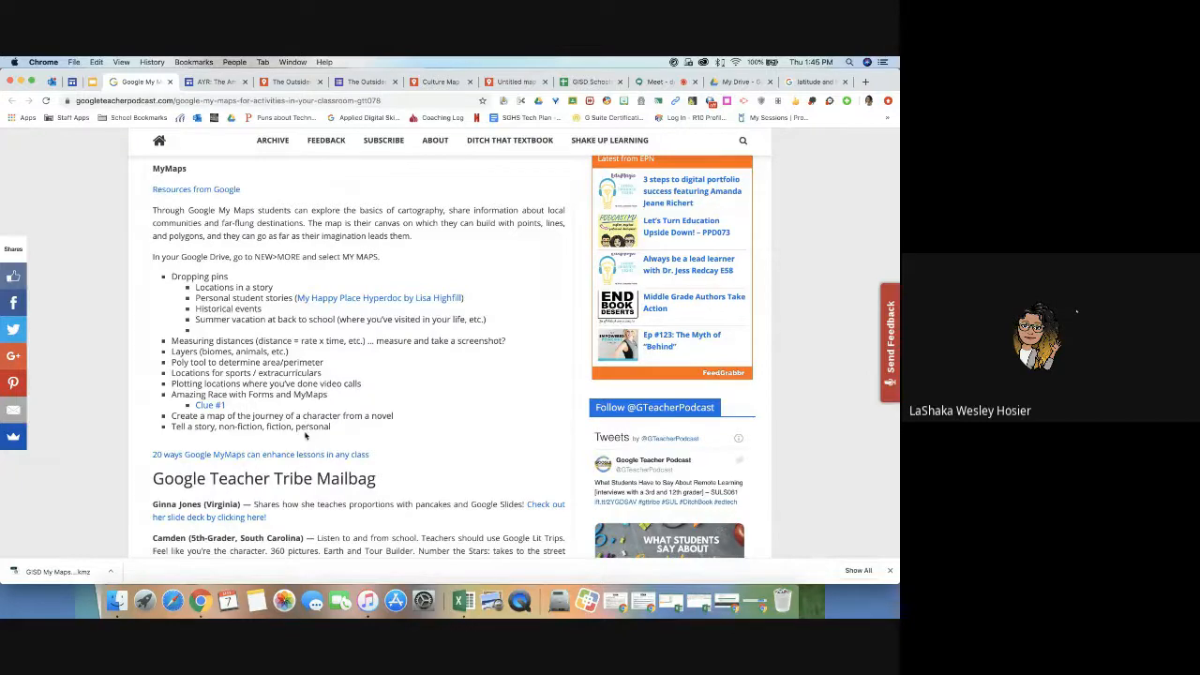
{"action": "scroll", "coordinate": [305, 434], "scroll_direction": "down", "scroll_amount": 5}
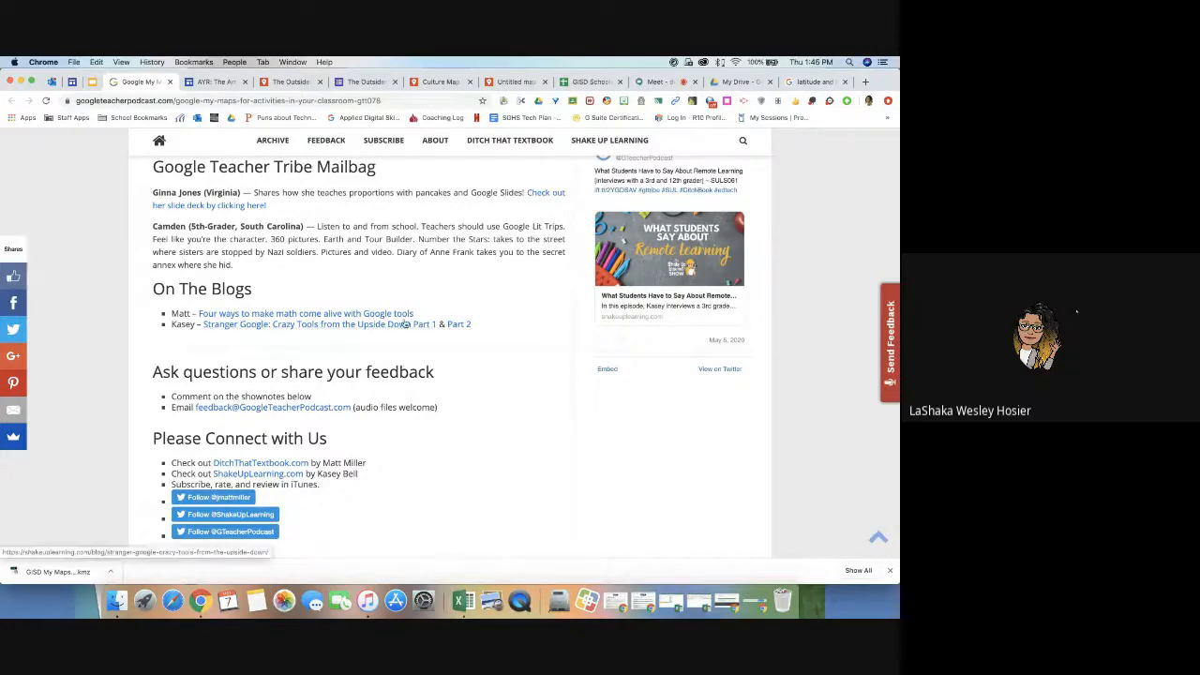
{"action": "scroll", "coordinate": [405, 324], "scroll_direction": "down", "scroll_amount": 10}
{"action": "scroll", "coordinate": [405, 323], "scroll_direction": "up", "scroll_amount": 20}
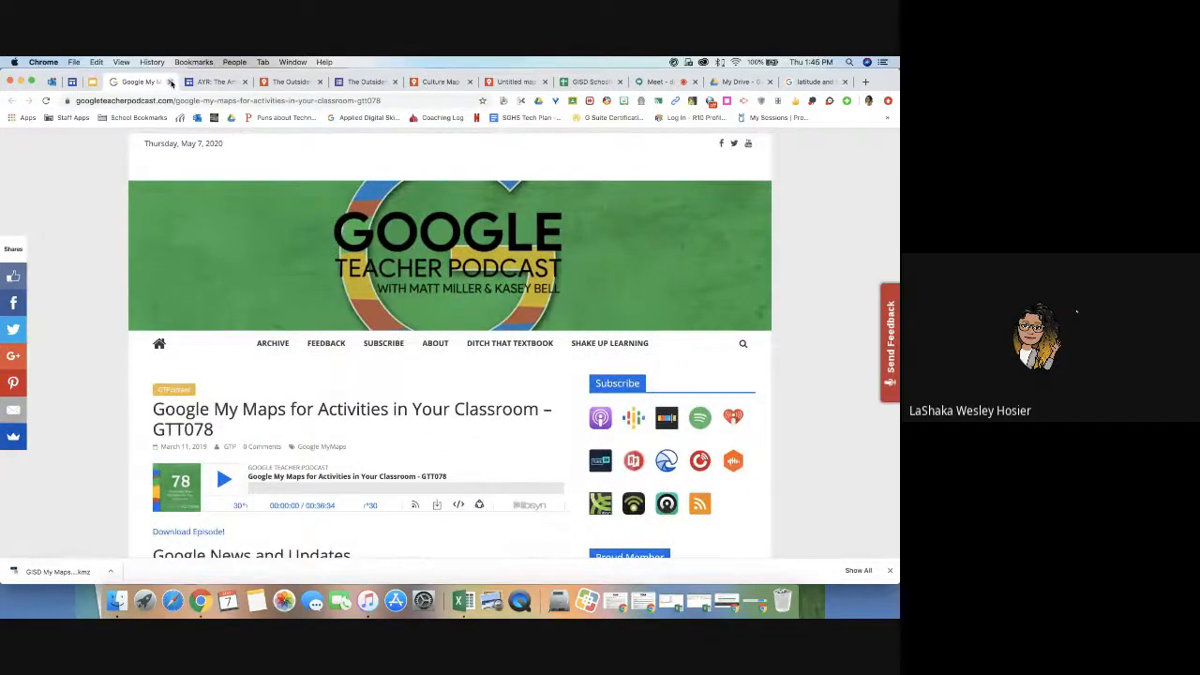
{"action": "left_click", "coordinate": [169, 82]}
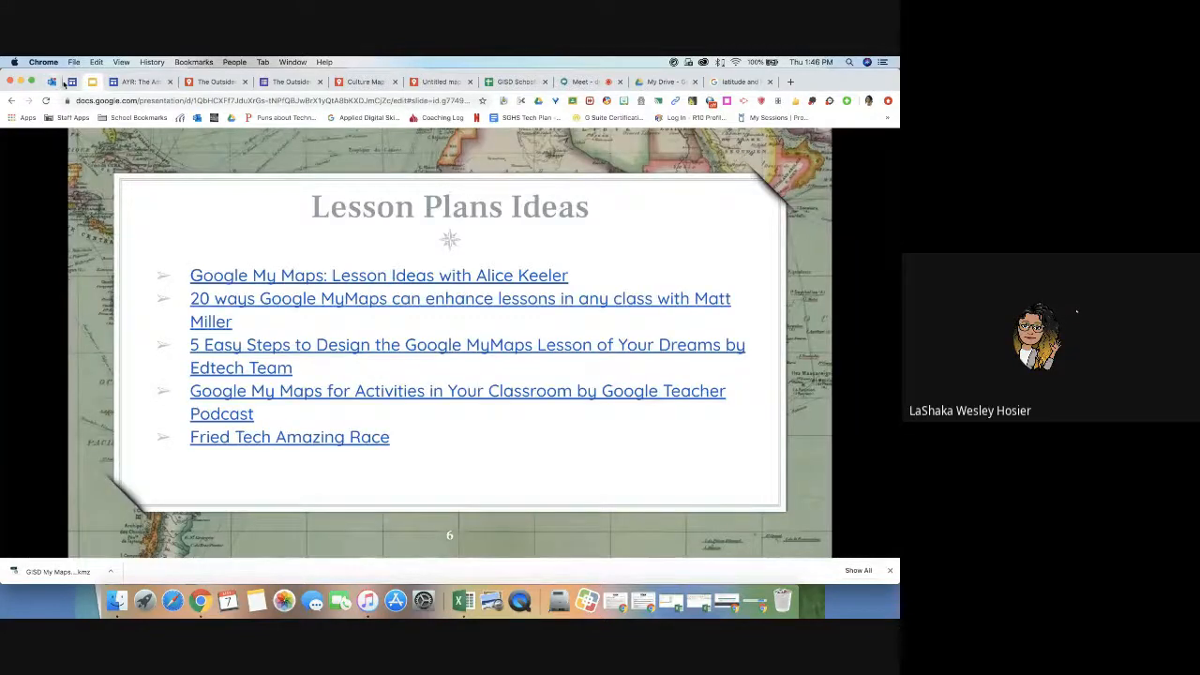
Step: Present the slide deck full screen, advance to the Thank you slide, and exit the presentation
{"action": "key", "text": "super+Return"}
{"action": "left_click", "coordinate": [159, 245]}
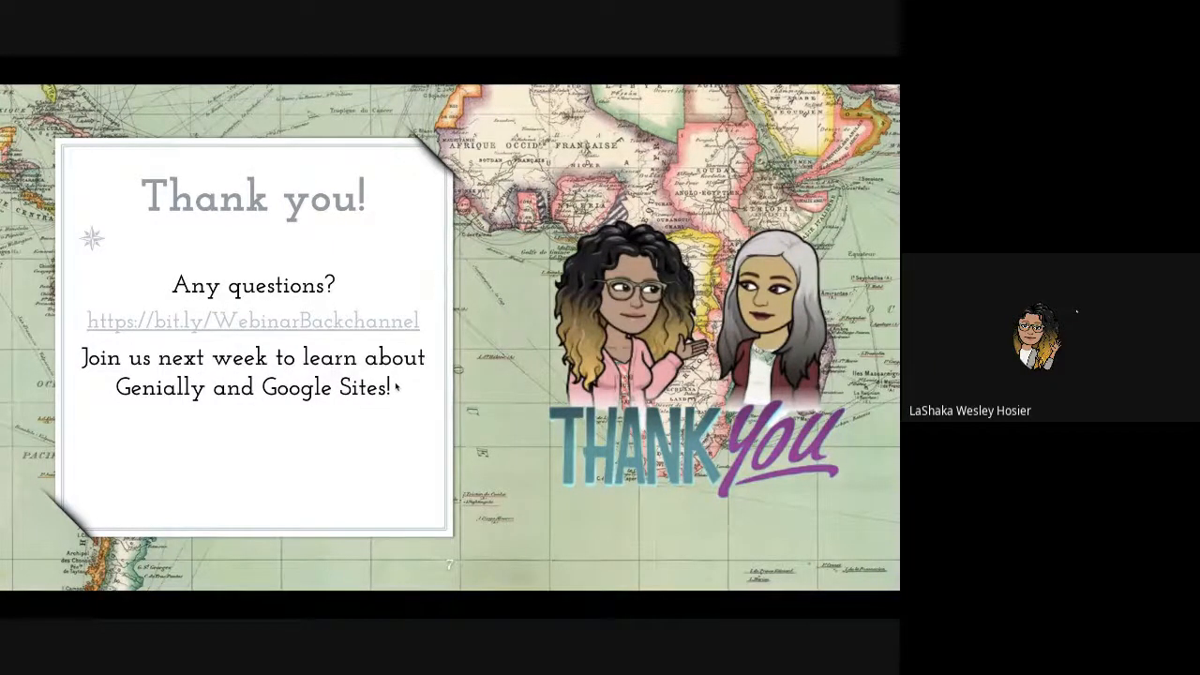
{"action": "key", "text": "Escape"}
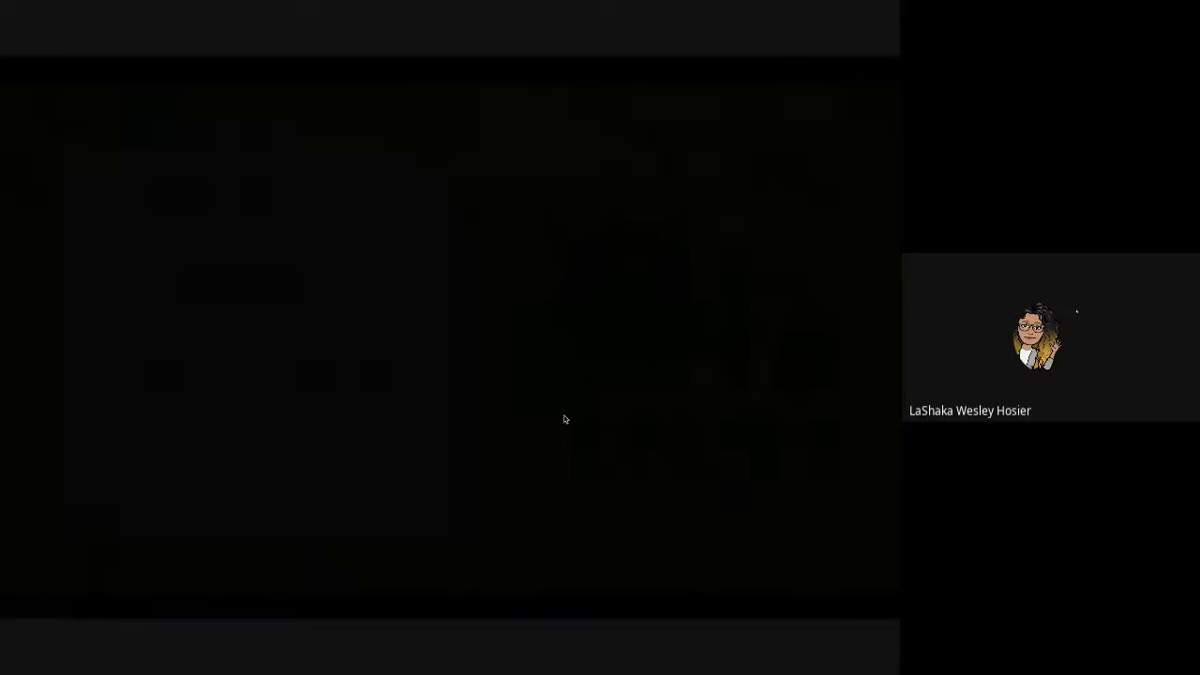